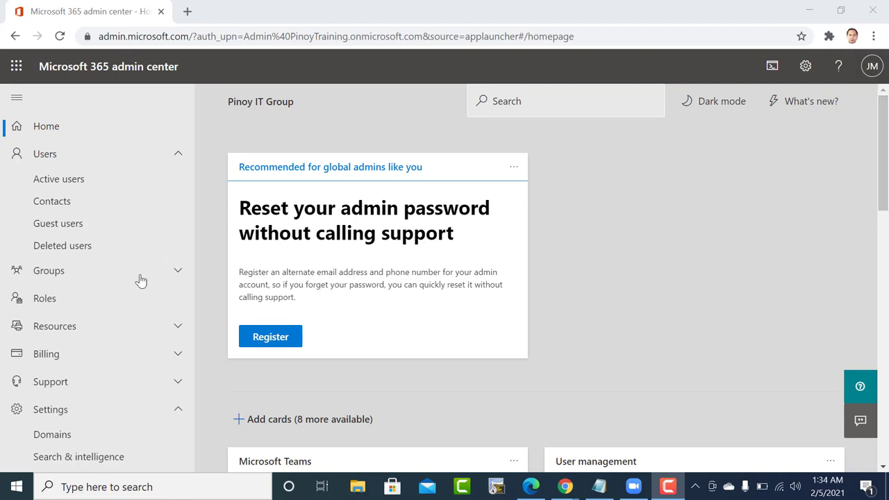
Open the Active users list, review the four E3-licensed users, and open the admin account's details.
click(42, 155)
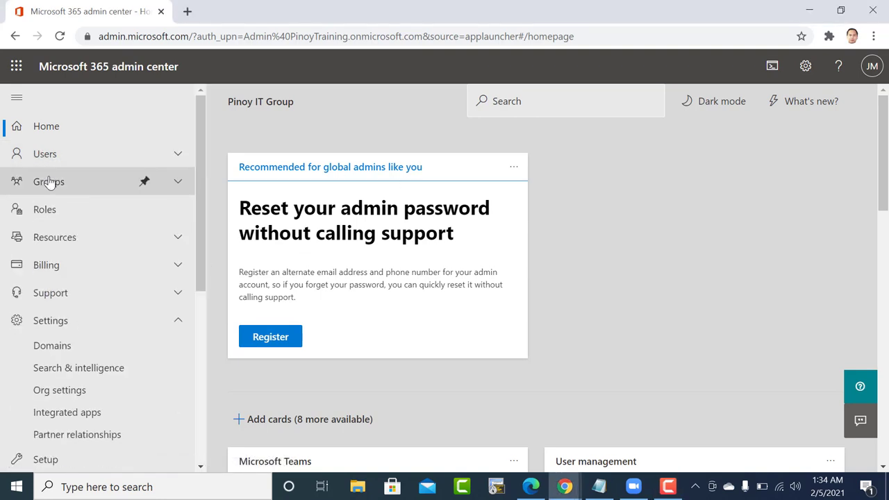
click(44, 156)
click(50, 182)
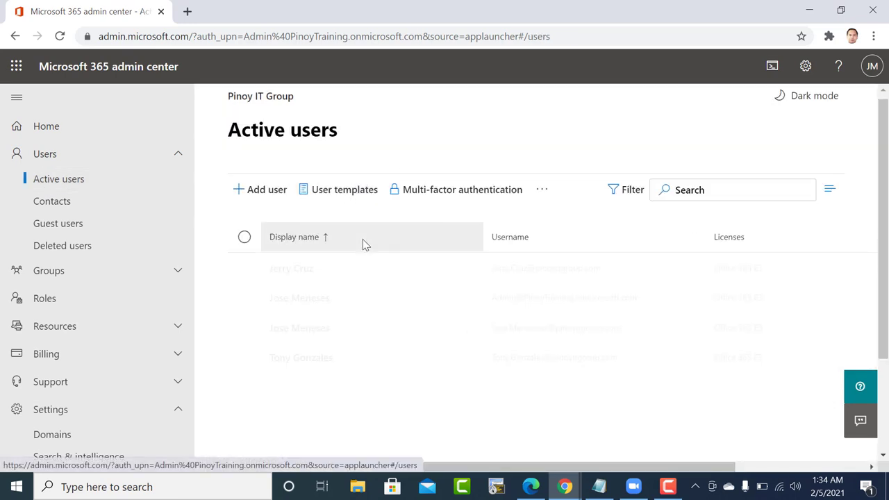
scroll(358, 243, down, 2)
scroll(402, 234, up, 2)
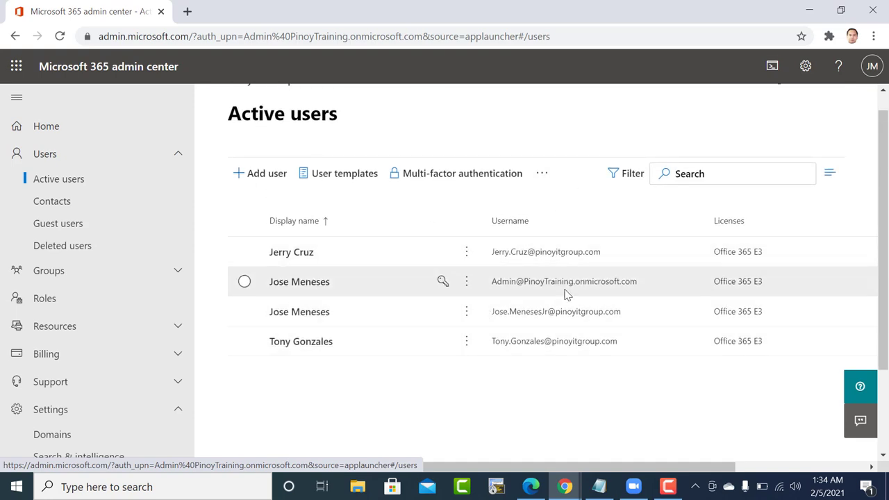
scroll(492, 320, down, 1)
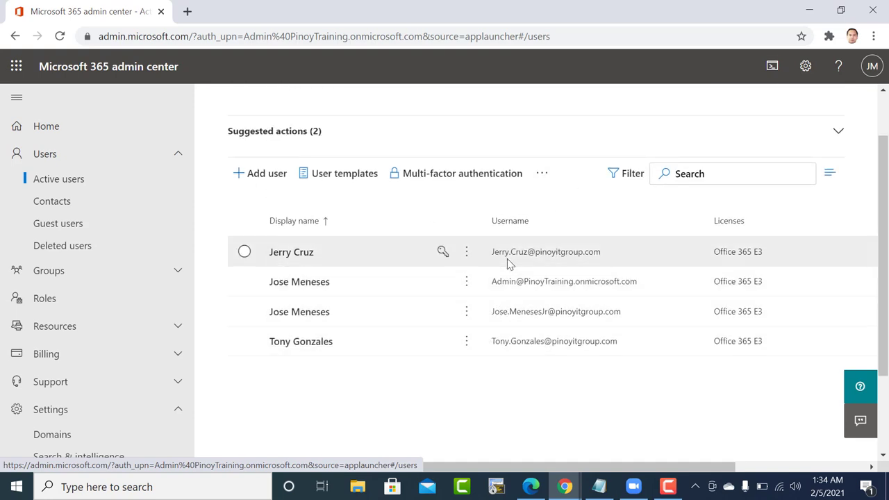
click(538, 290)
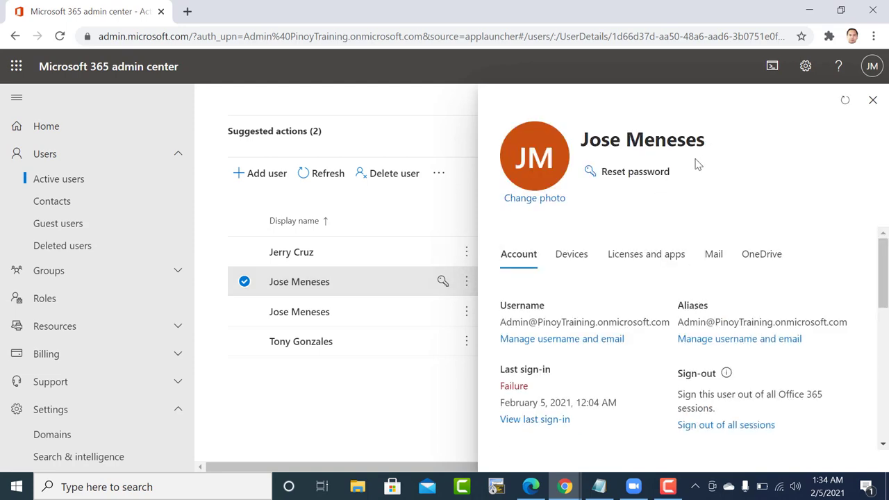
scroll(705, 373, down, 1)
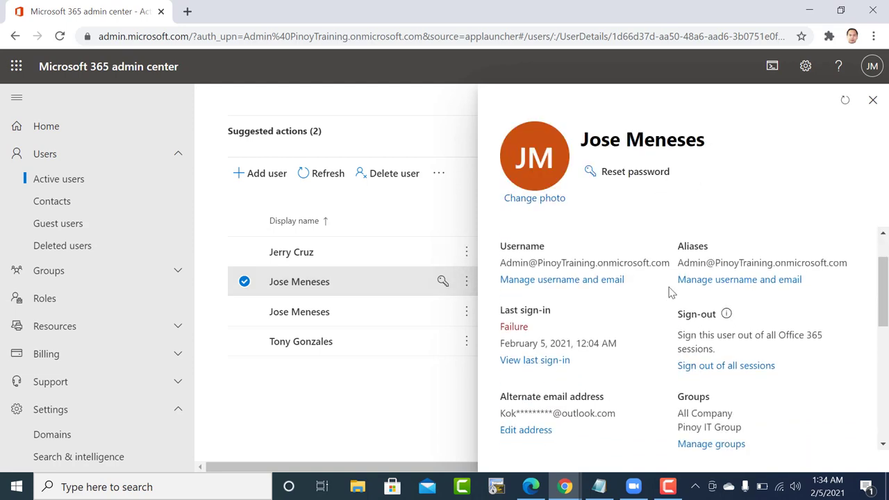
scroll(664, 310, down, 1)
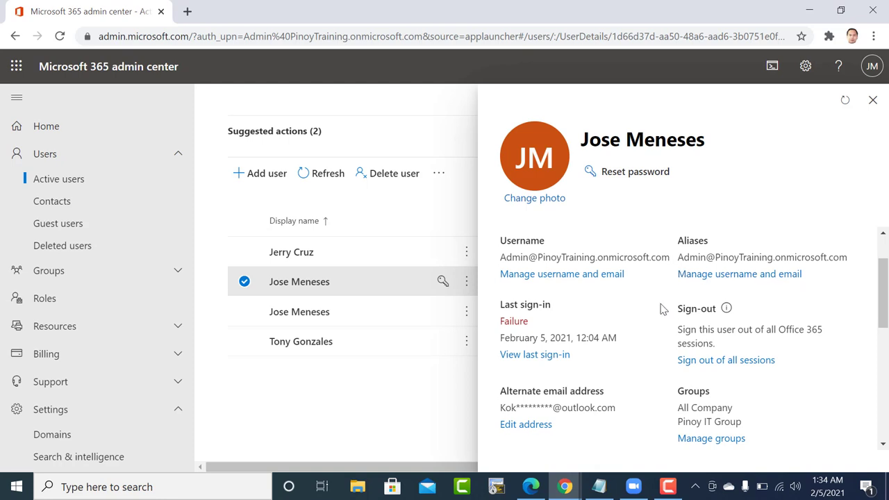
scroll(664, 310, up, 2)
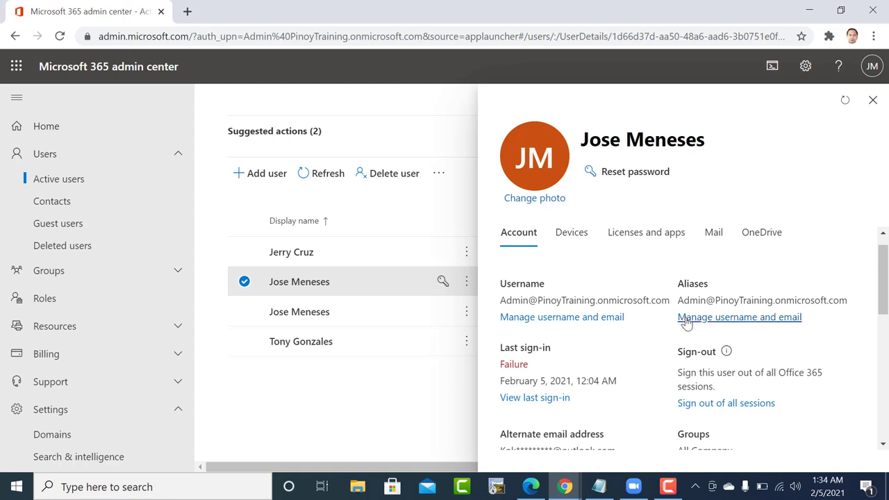
click(686, 318)
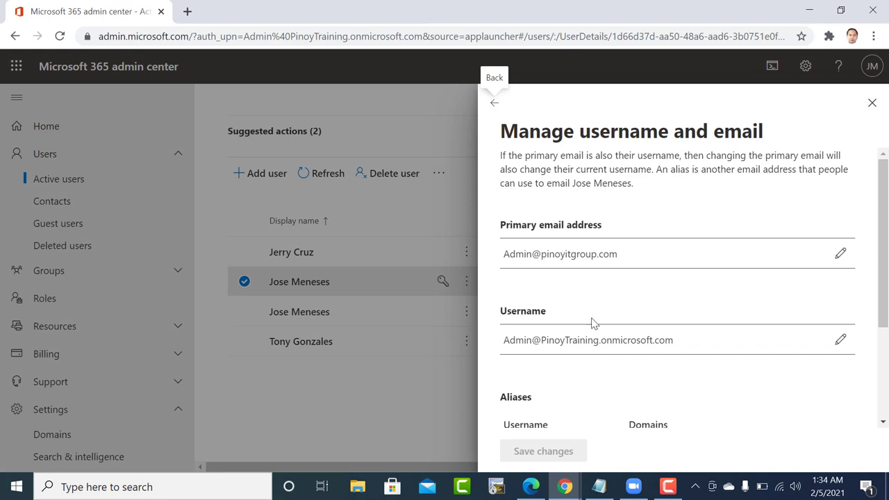
click(840, 339)
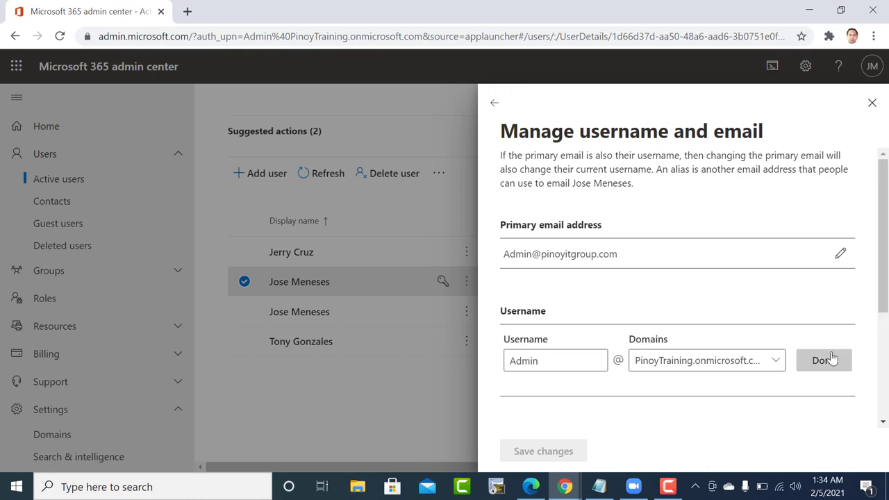
click(781, 364)
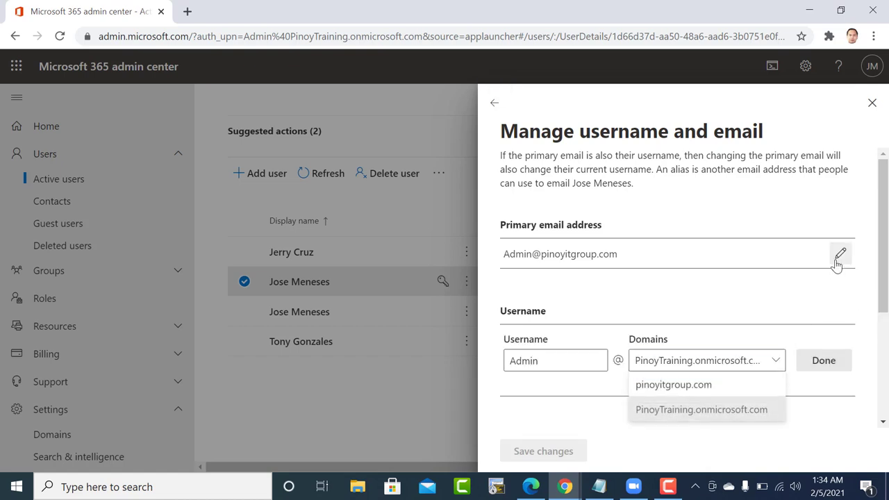
click(810, 292)
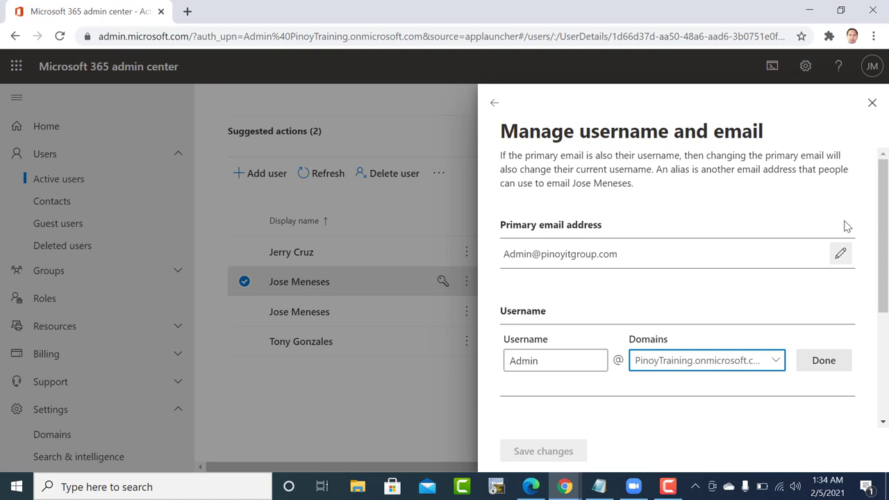
click(873, 103)
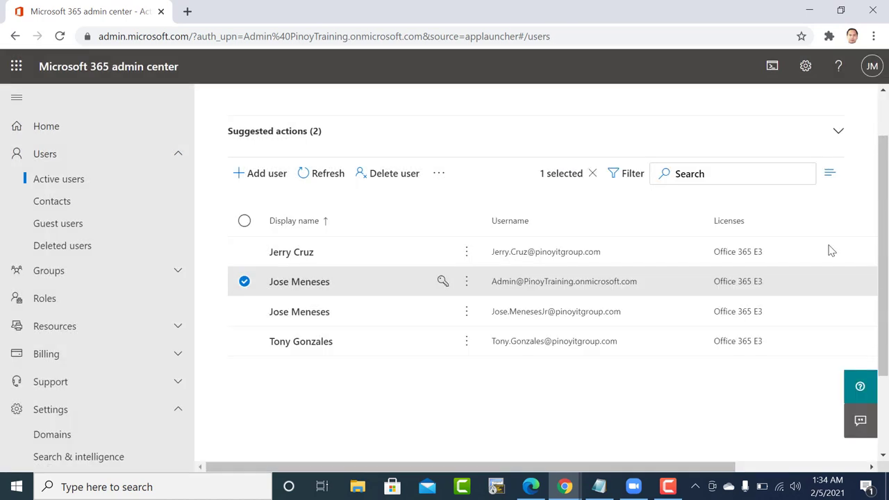
Change the admin account's username domain to pinoyitgroup.com and save the change.
click(467, 283)
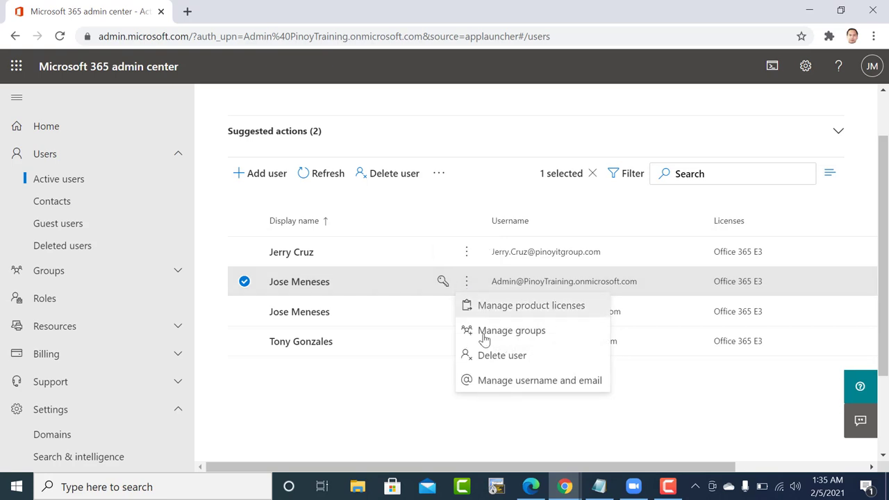
click(541, 287)
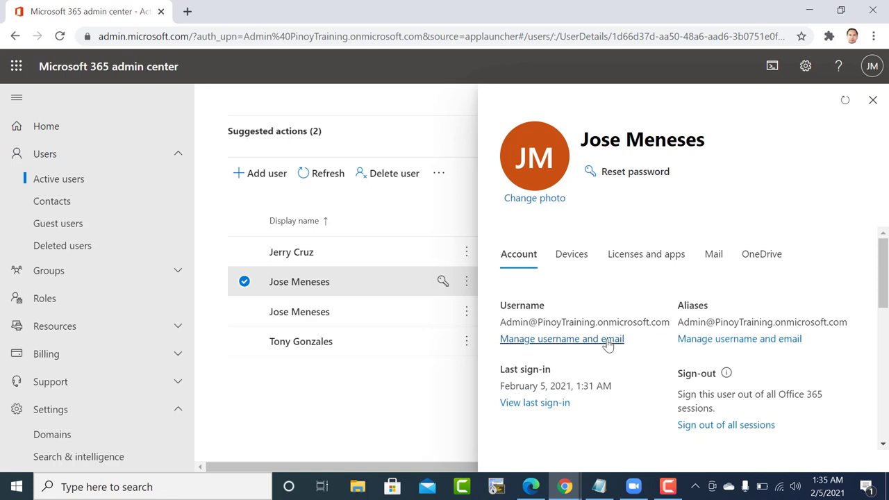
click(608, 339)
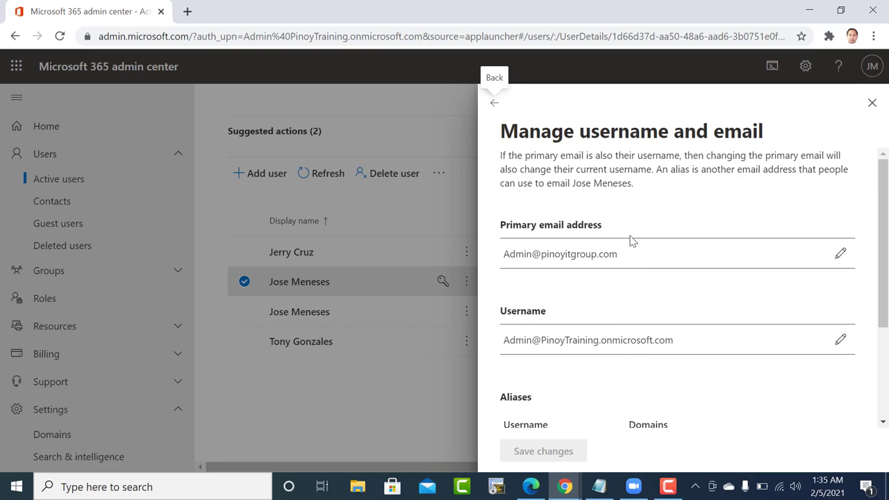
click(839, 342)
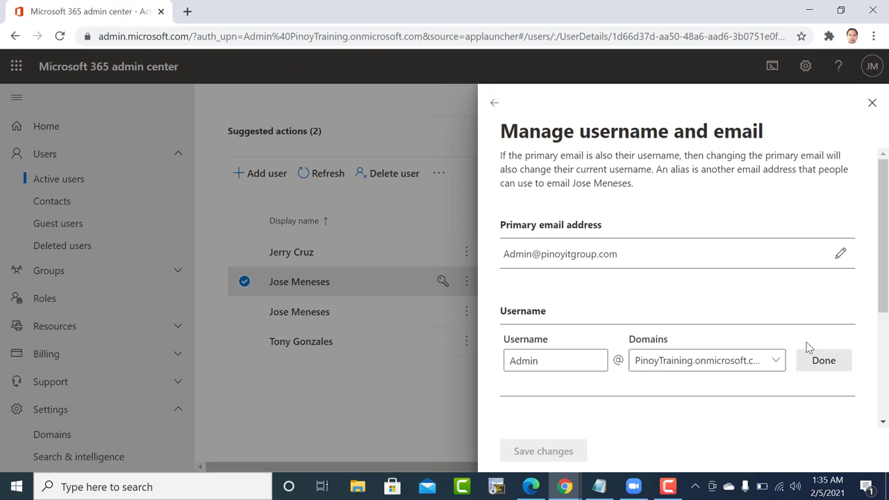
click(774, 361)
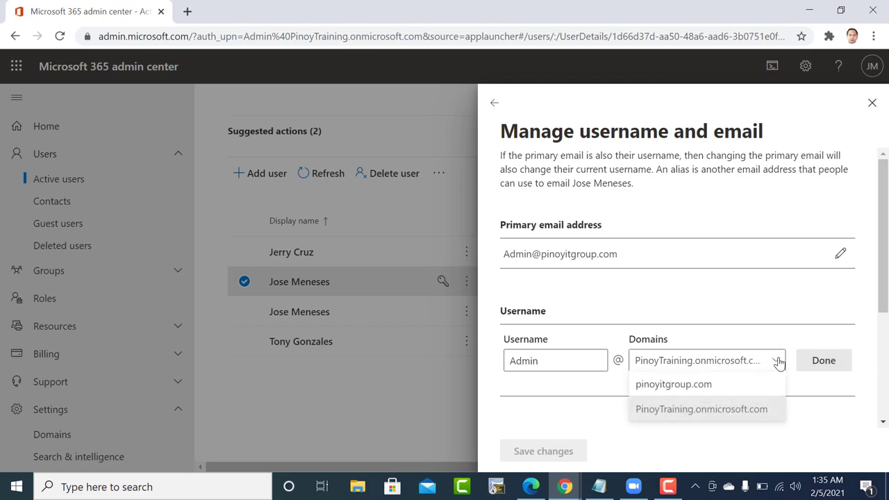
click(721, 386)
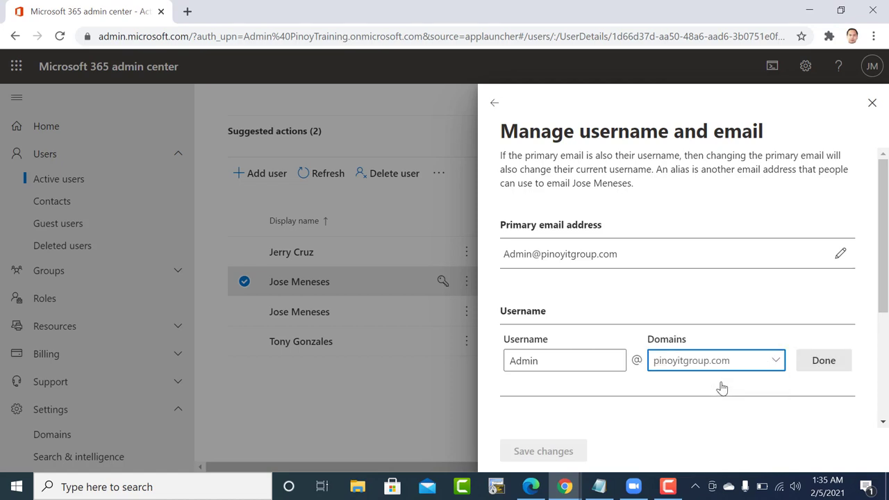
click(819, 361)
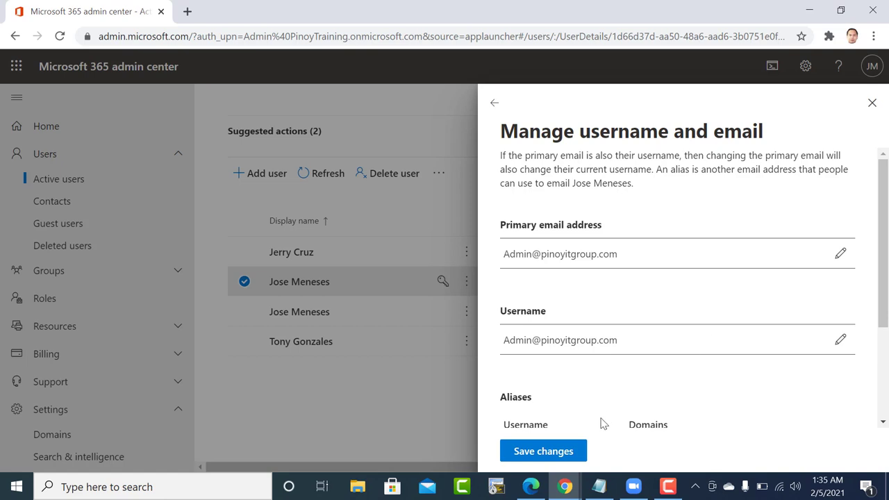
click(557, 455)
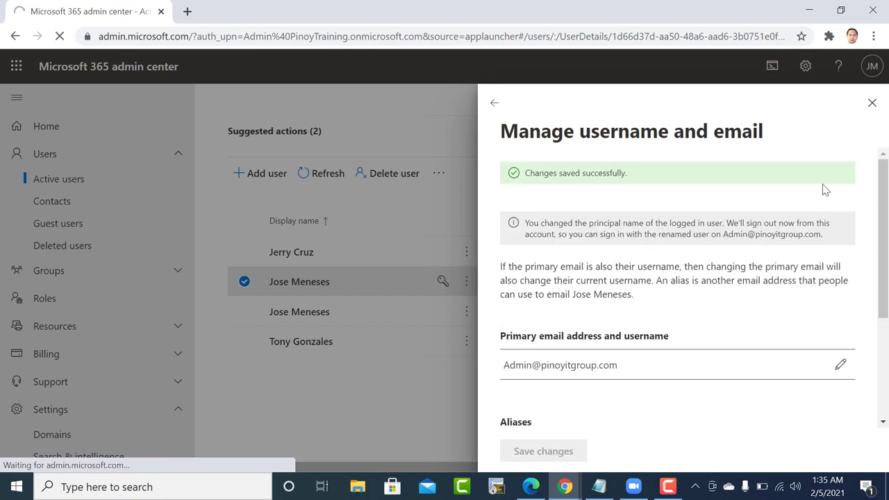
Close the username settings and reload the sign-out page.
click(872, 103)
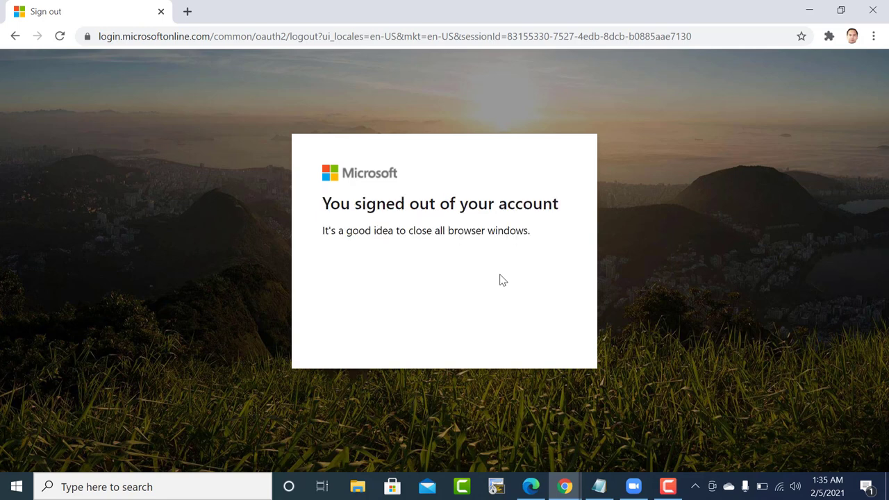
click(426, 36)
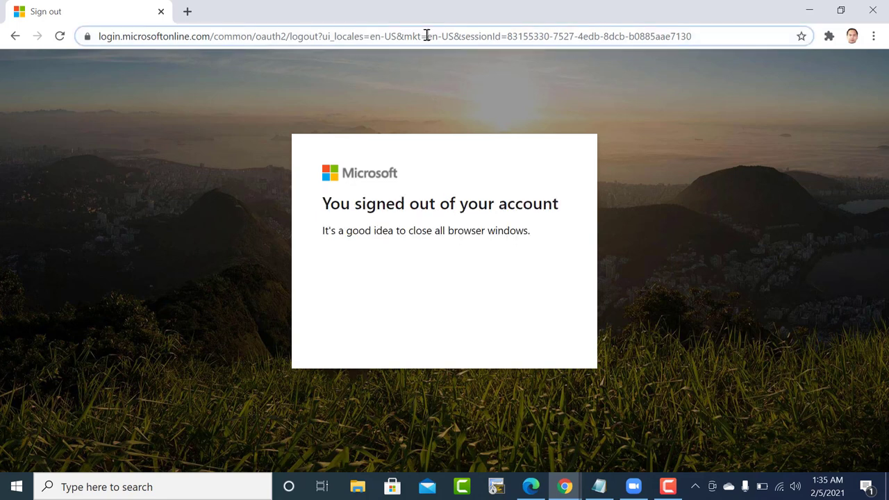
key(Return)
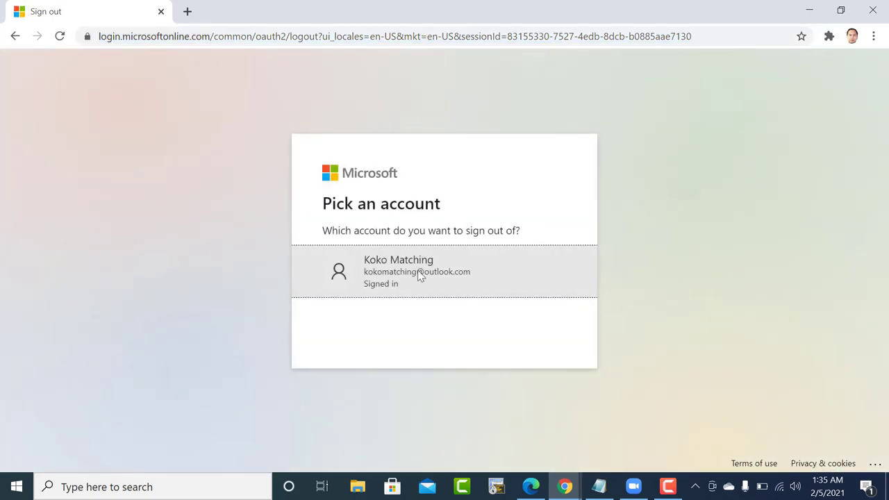
click(399, 318)
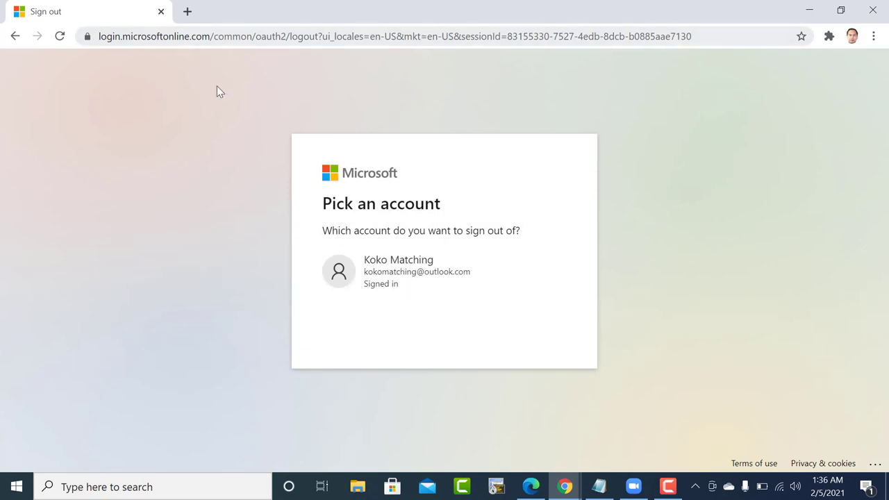
Navigate the browser to login.microsoftonline.com.
drag(210, 38, 841, 125)
text(\)
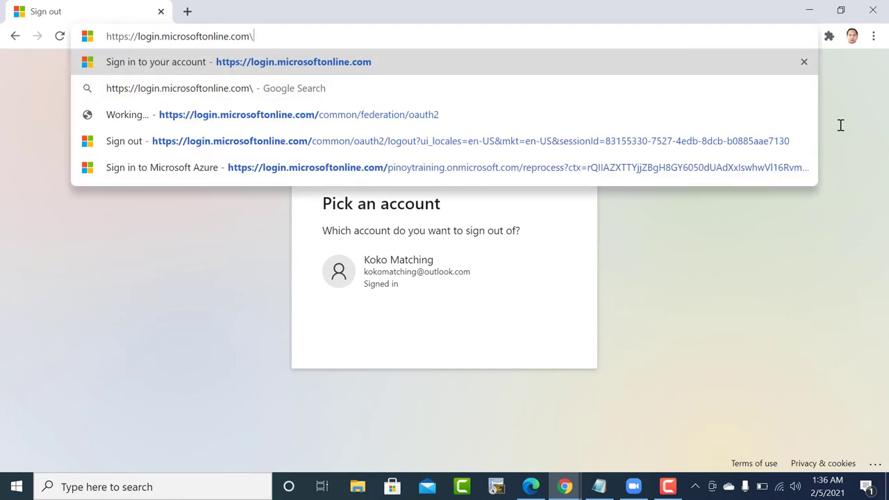
key(BackSpace)
key(Return)
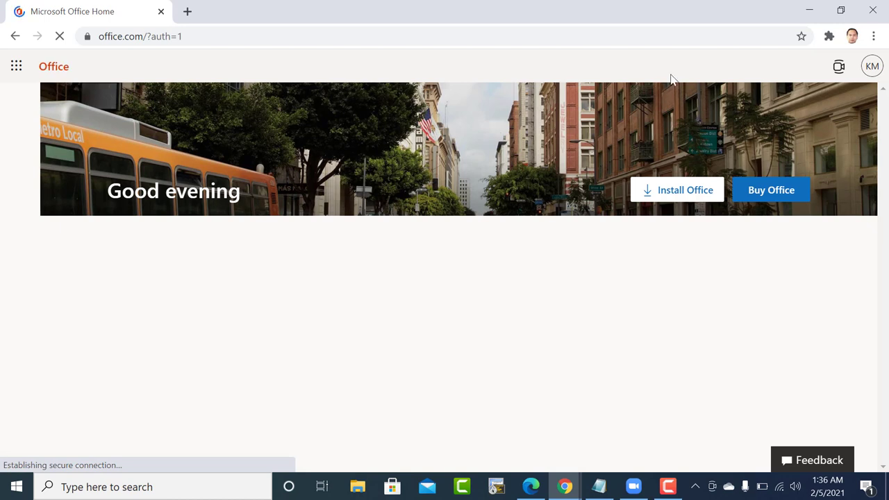
Check which account is signed in, then start a new tab with 'ou' in the address bar.
click(872, 67)
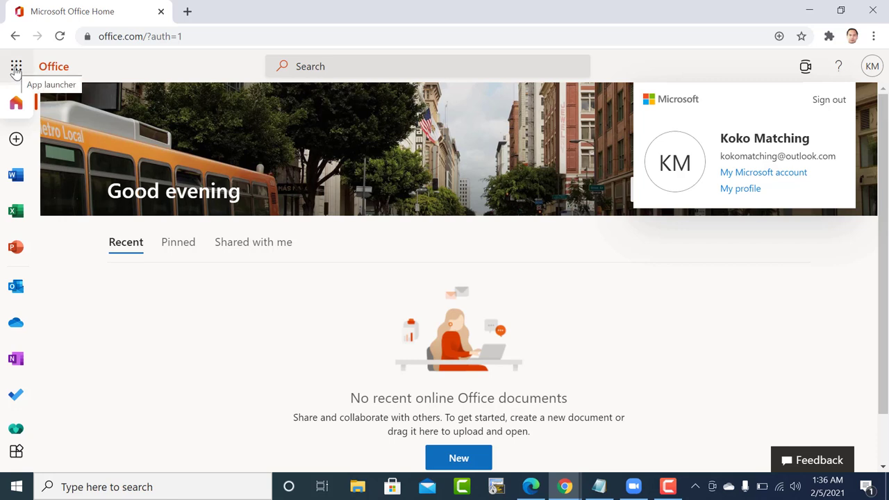
scroll(16, 285, down, 2)
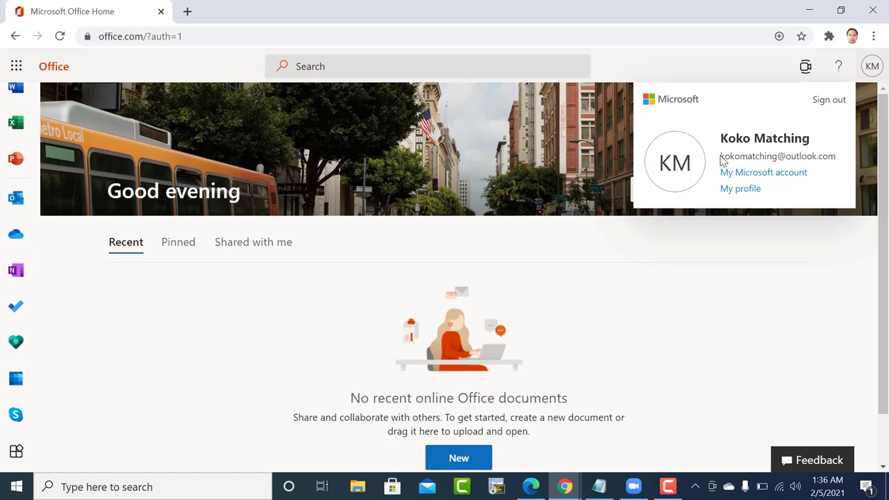
drag(722, 157, 824, 157)
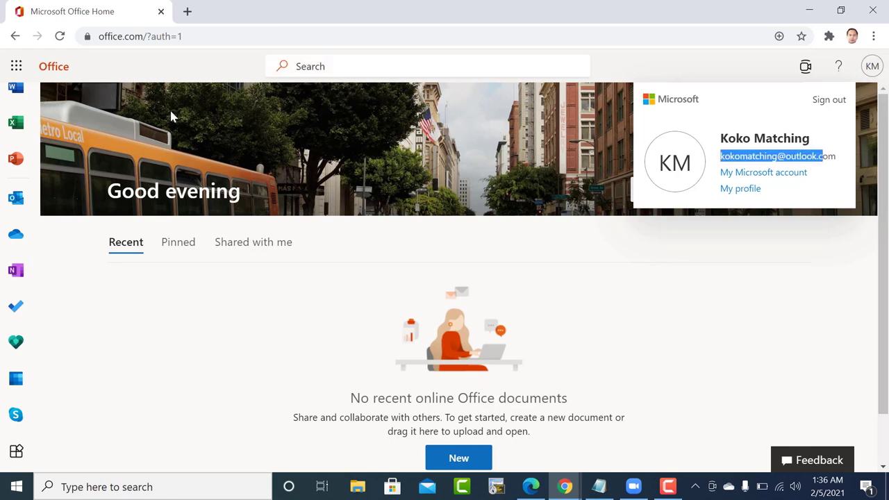
click(187, 11)
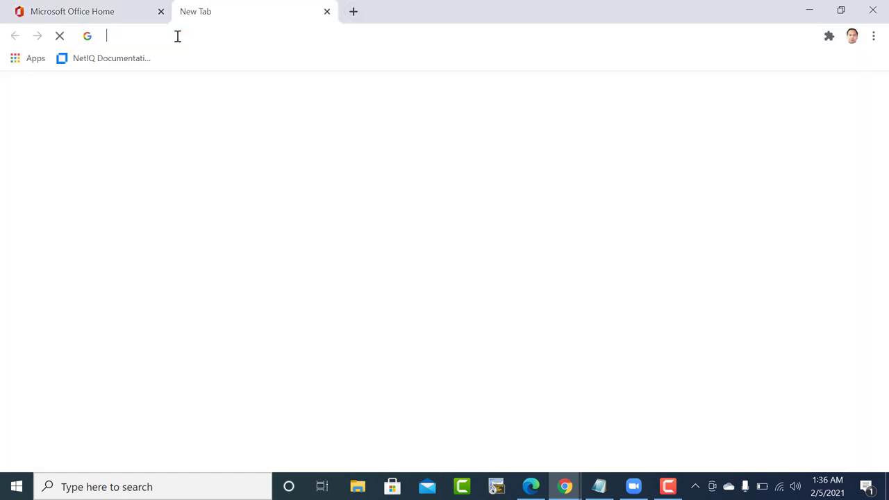
click(177, 35)
text(outlook.com)
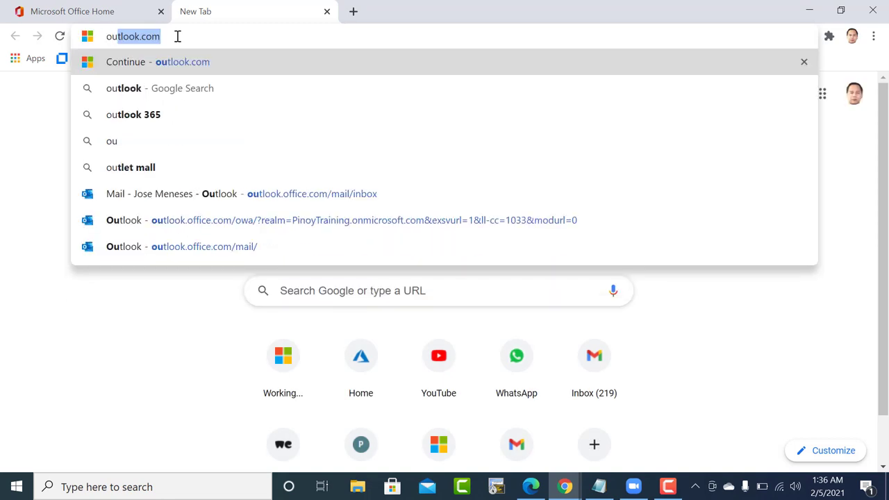
Back on Office Home, reopen the account panel and select the full email address.
click(43, 14)
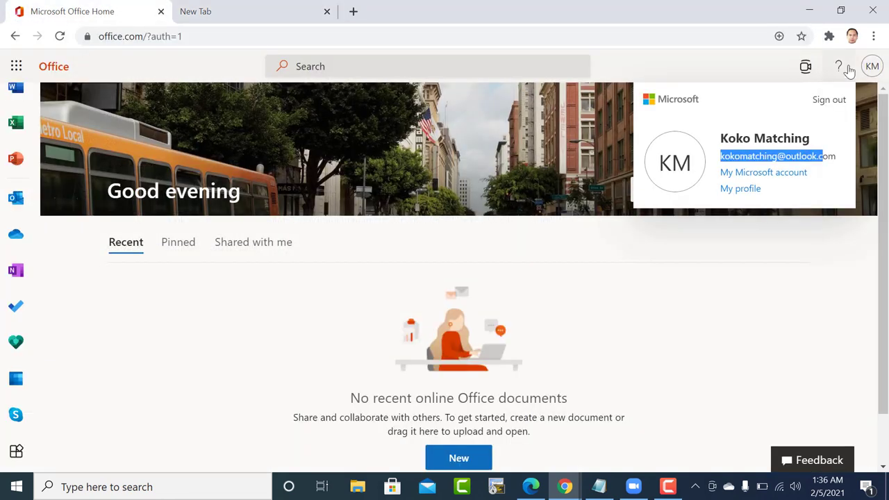
click(872, 66)
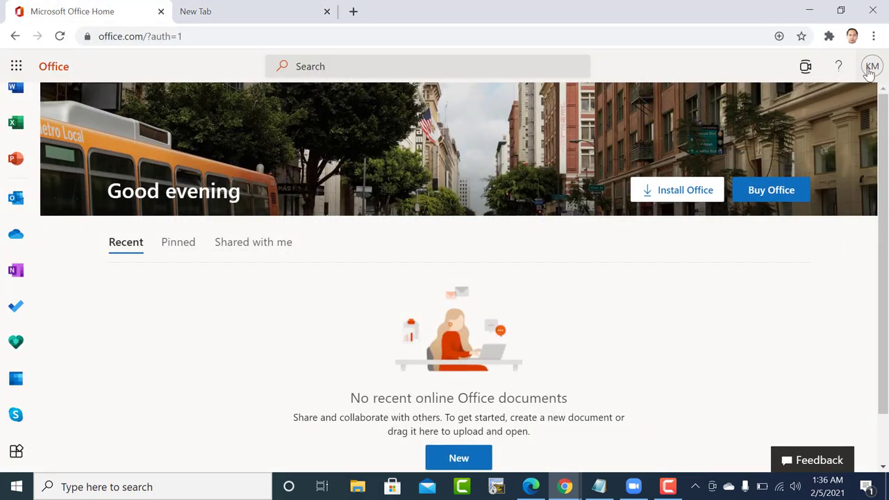
click(872, 66)
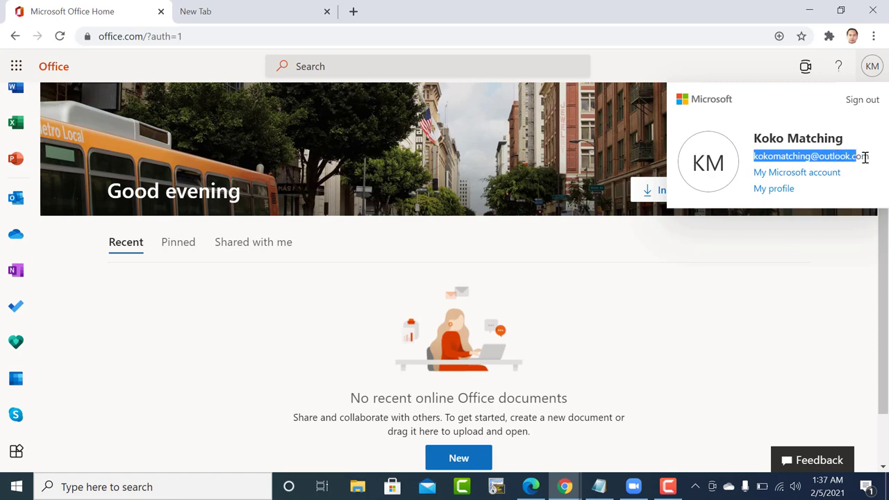
drag(862, 157, 854, 159)
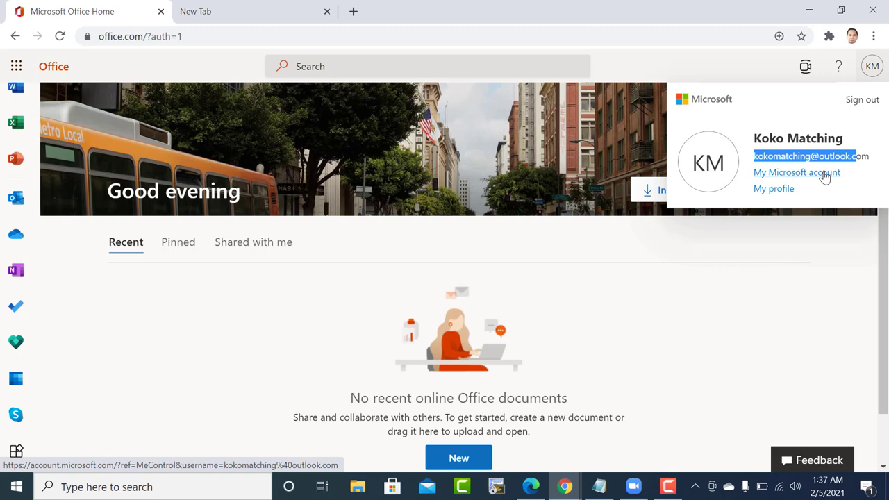
Sign out of Office.com and return to the sign-in page.
click(863, 102)
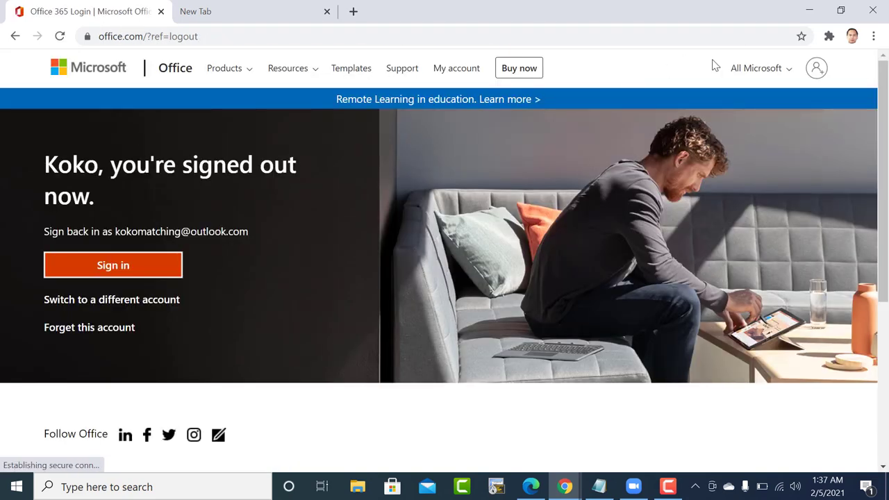
click(817, 69)
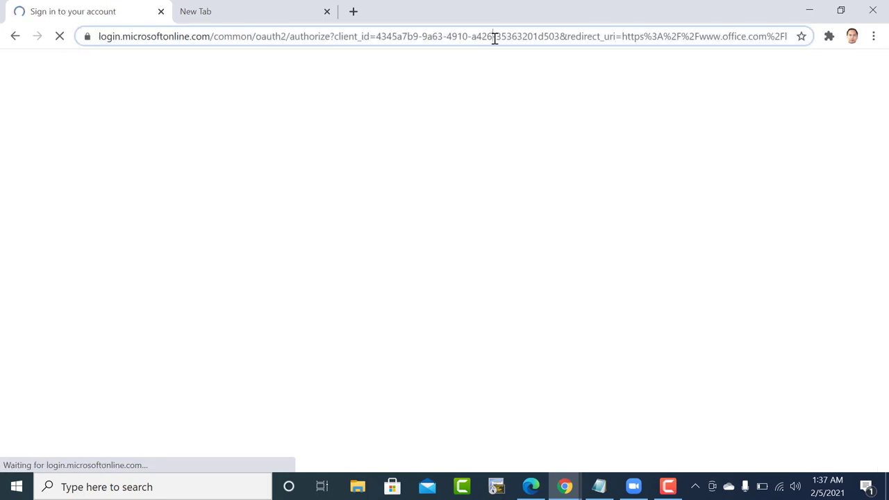
click(494, 36)
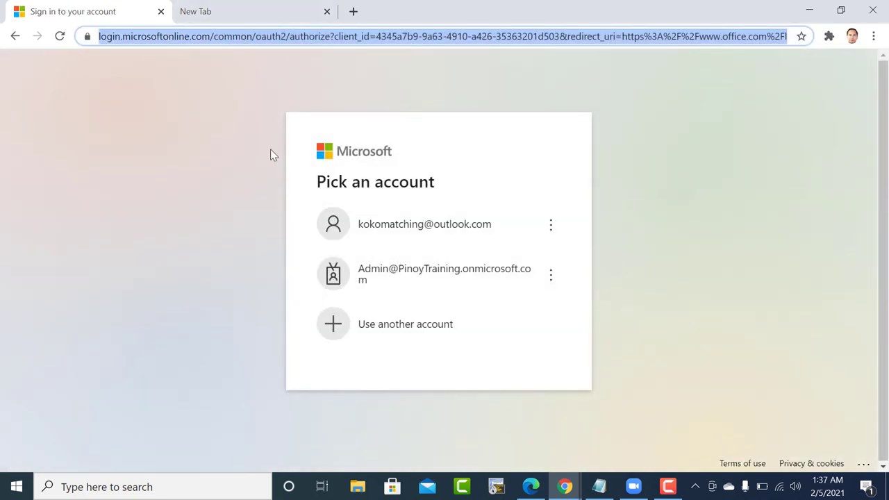
Forget the saved onmicrosoft.com admin account and choose Use another account.
click(406, 279)
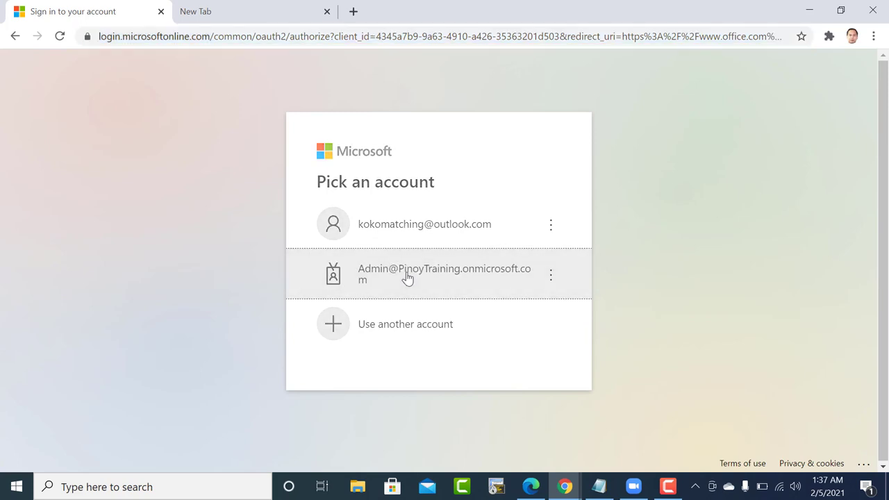
click(439, 273)
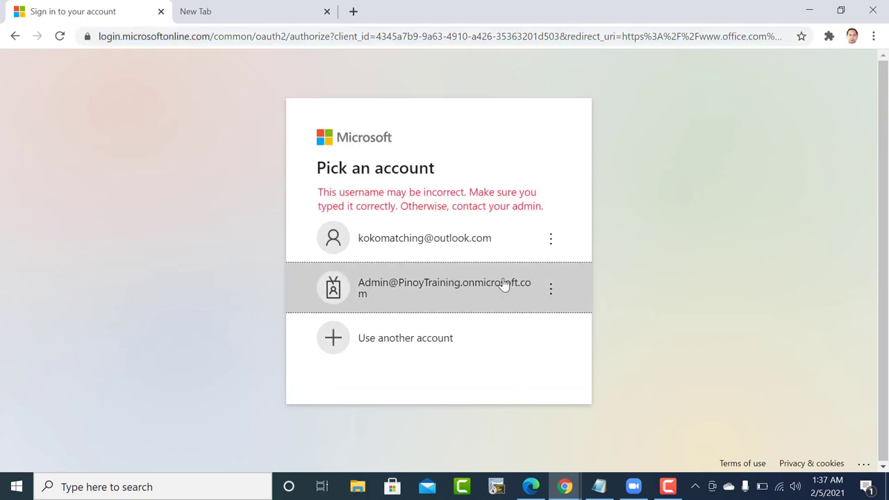
click(550, 289)
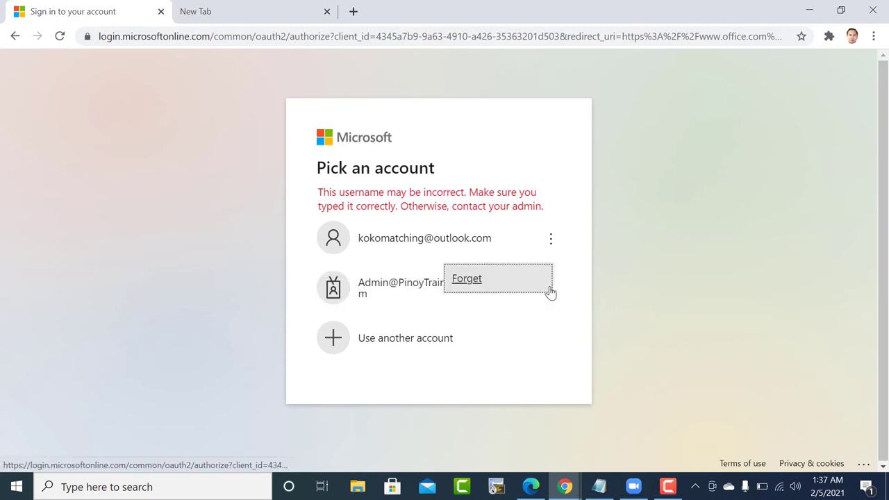
click(485, 285)
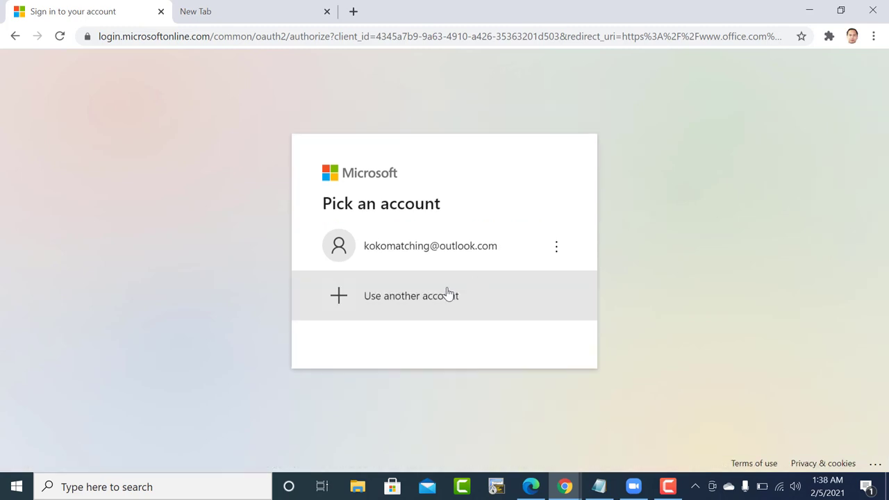
click(445, 296)
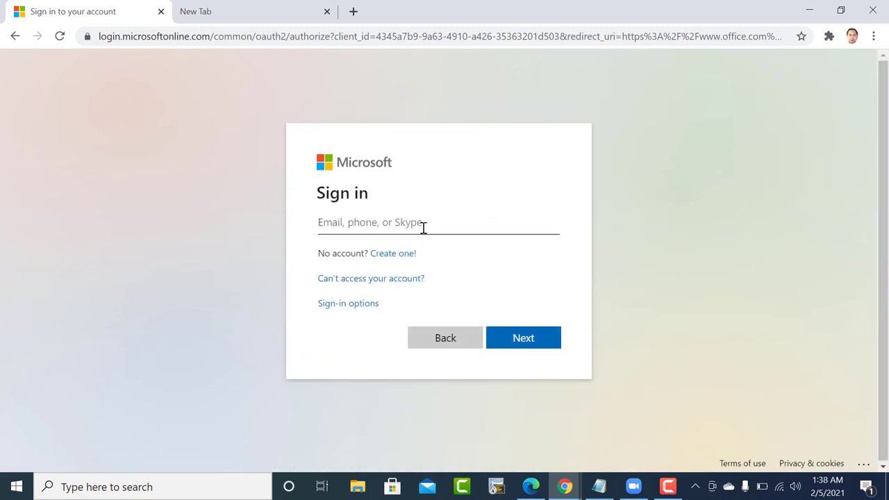
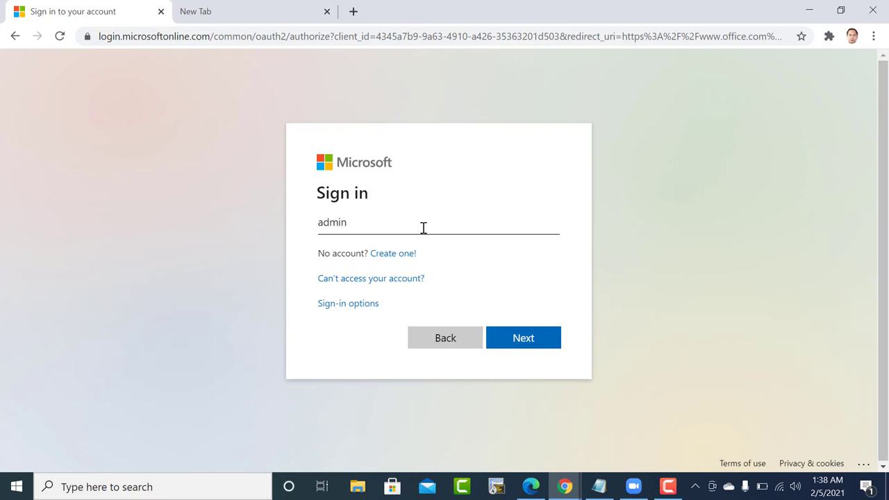
Sign in with the pinoyitgroup.com admin username and retype the password after the incorrect-password error.
click(524, 340)
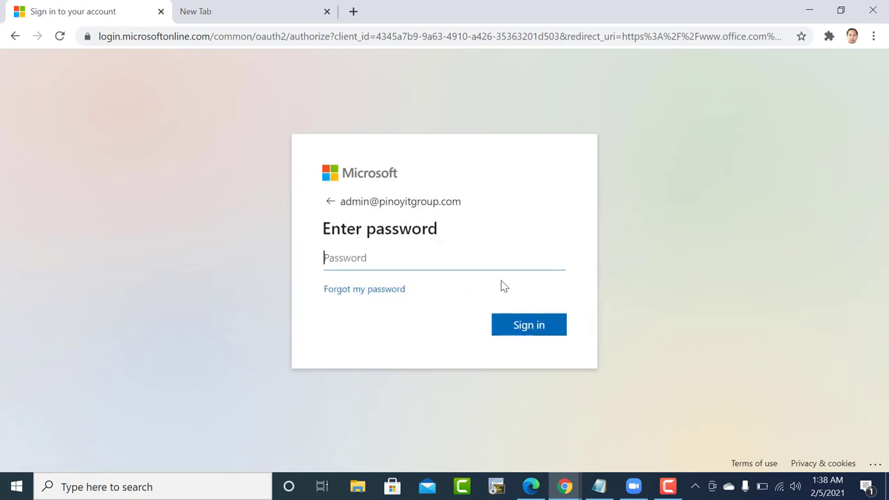
text(•••••••)
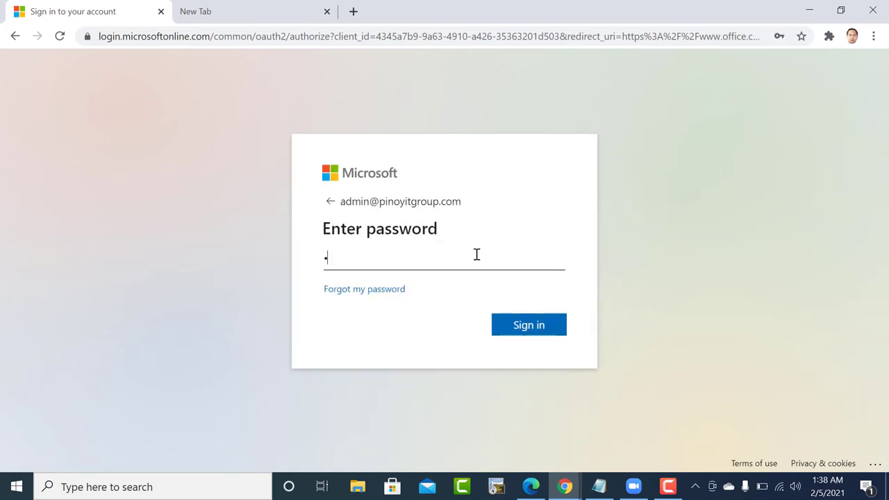
text(••••)
click(531, 333)
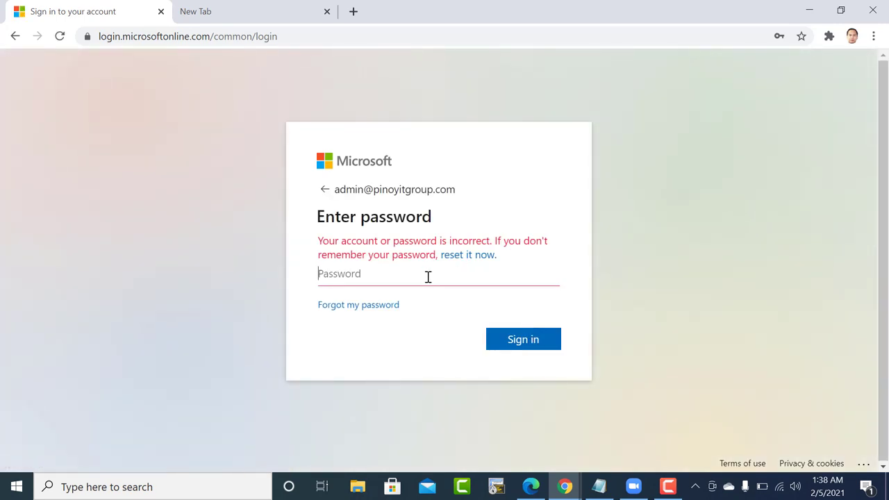
text(•••••••••)
Retry the sign-in, then open password reset with the admin email pasted in.
click(520, 339)
click(471, 257)
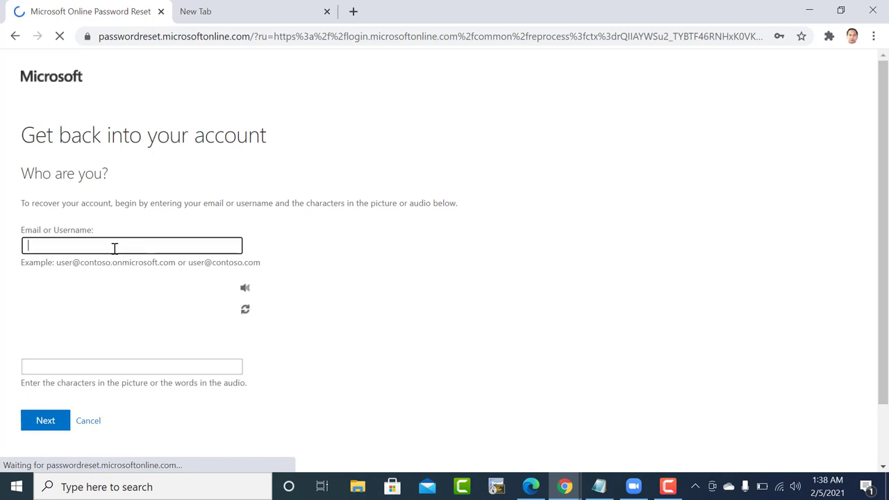
key(ctrl+v)
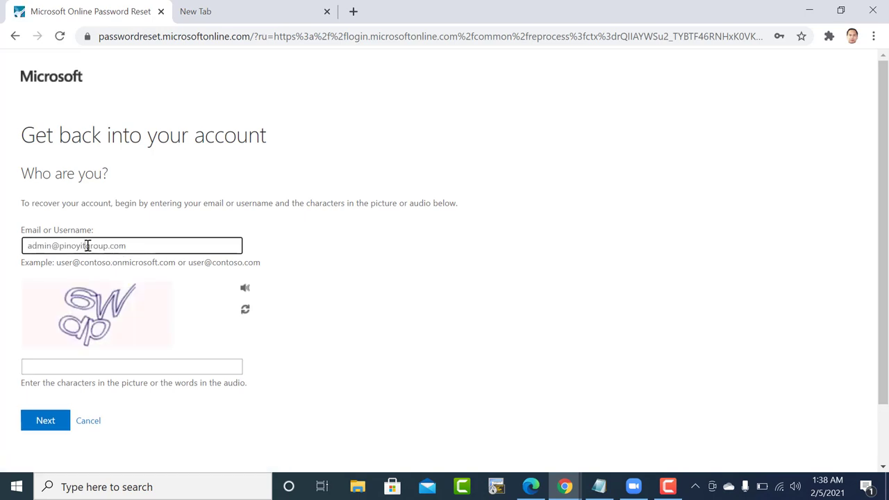
Replace the recovery email with the personal Outlook address and submit it with the captcha.
drag(136, 246, 17, 248)
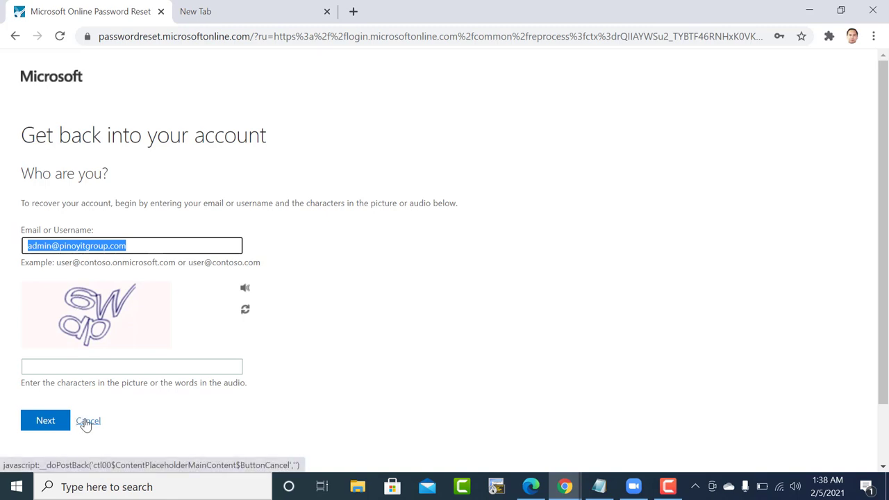
click(134, 251)
drag(134, 251, 3, 258)
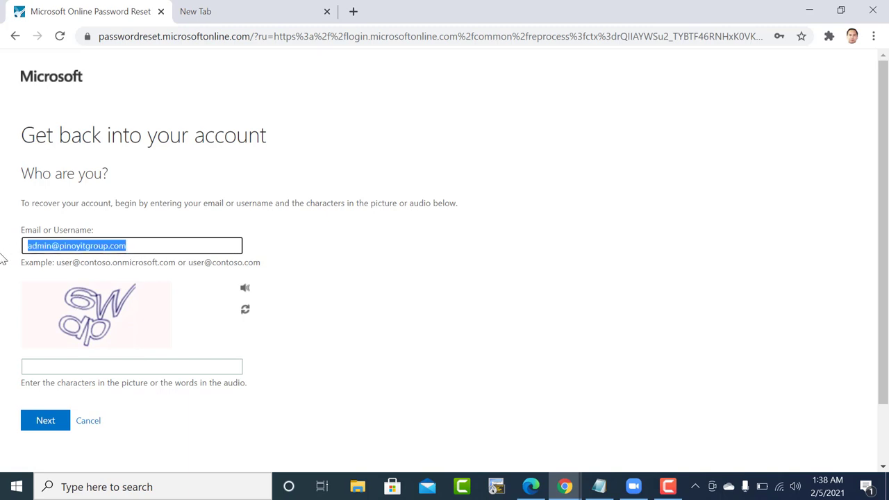
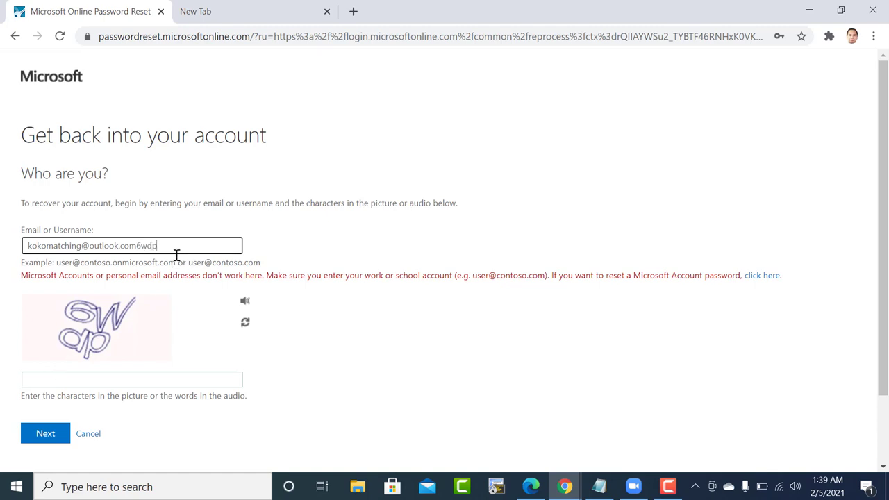
click(114, 382)
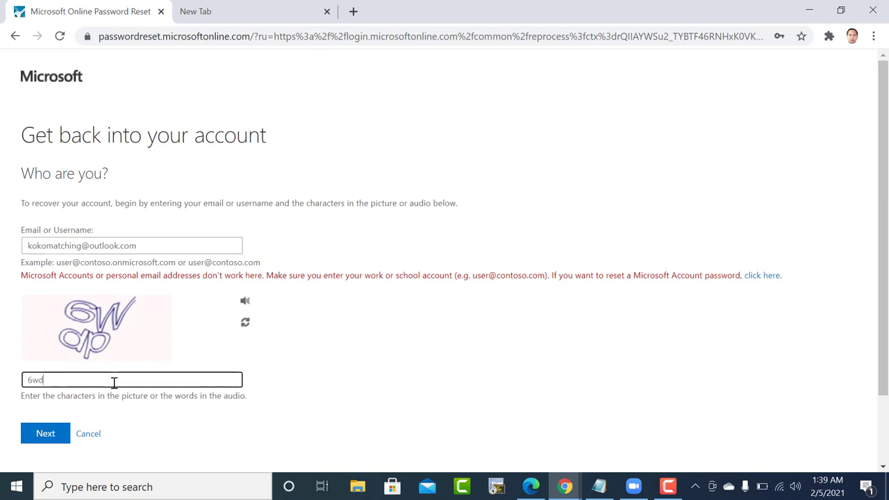
click(47, 434)
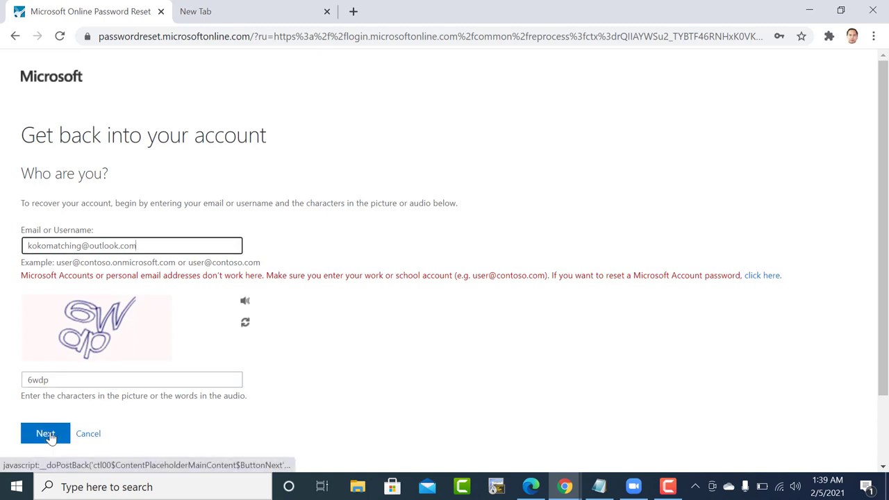
click(45, 434)
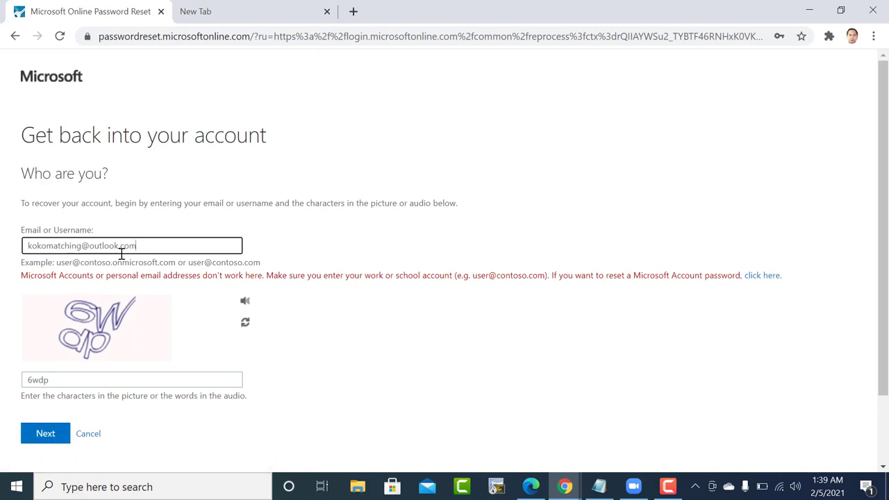
scroll(119, 261, down, 1)
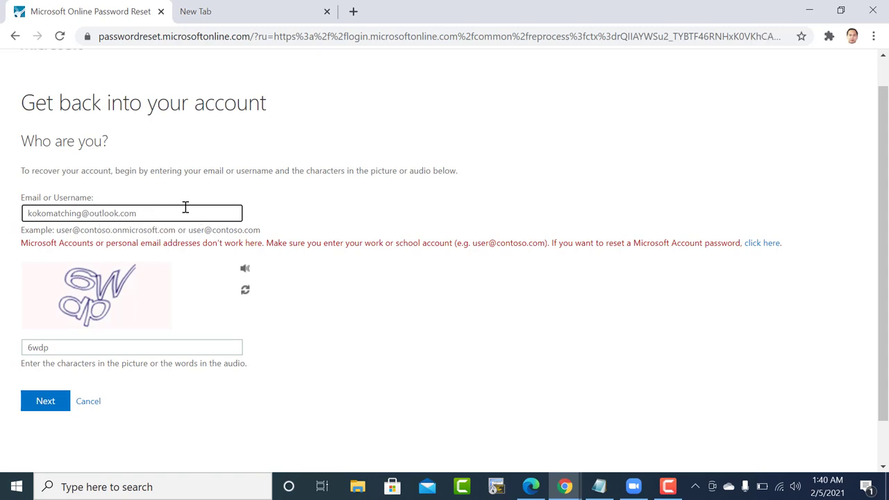
On Recover your account, submit the admin's pinoyitgroup.com address for recovery.
click(766, 247)
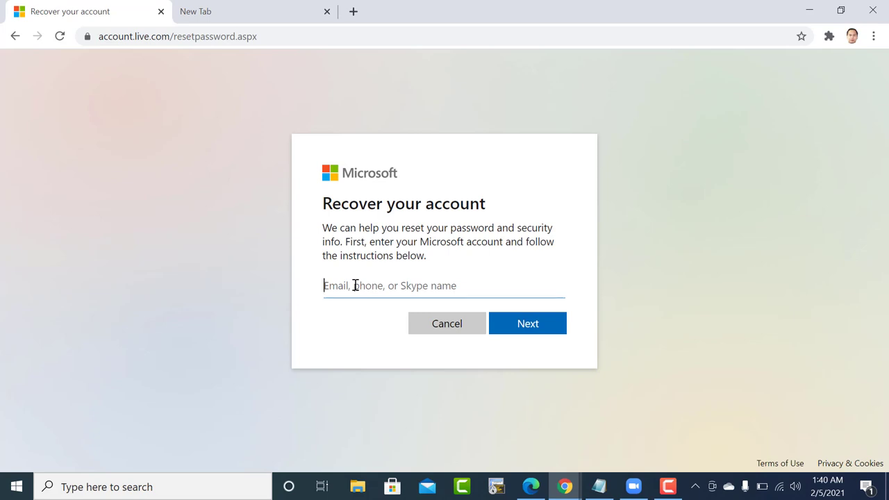
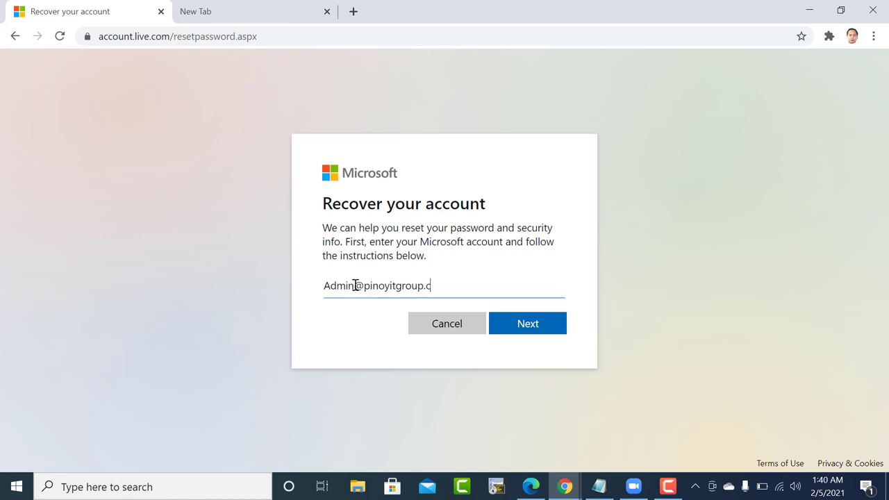
click(518, 324)
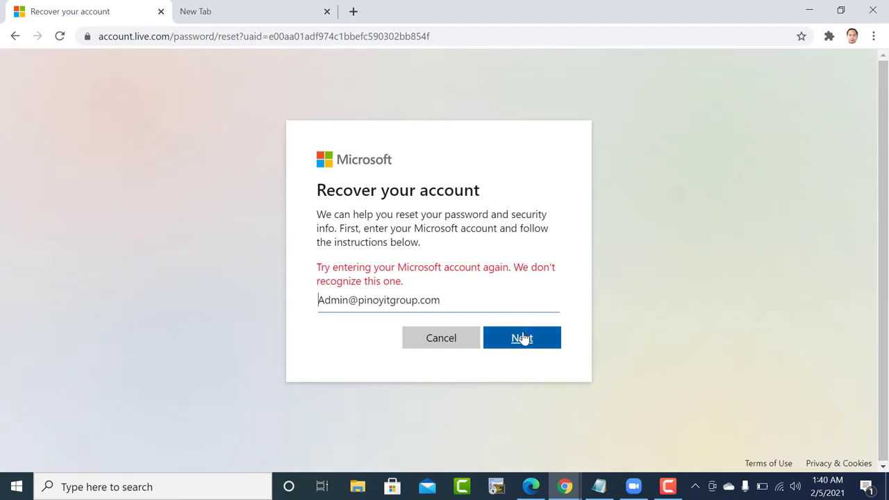
click(523, 338)
Change the address domain to training.onmicrosoft.com and submit it again.
click(350, 302)
key(ctrl+a)
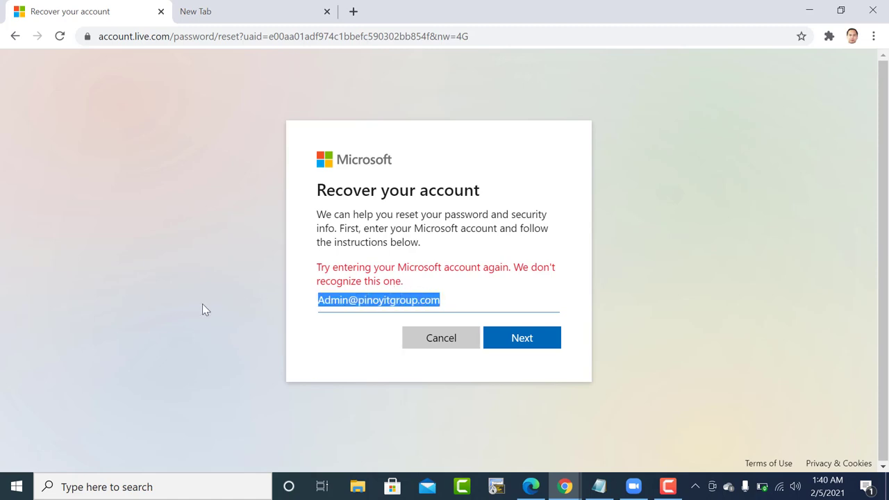
click(203, 304)
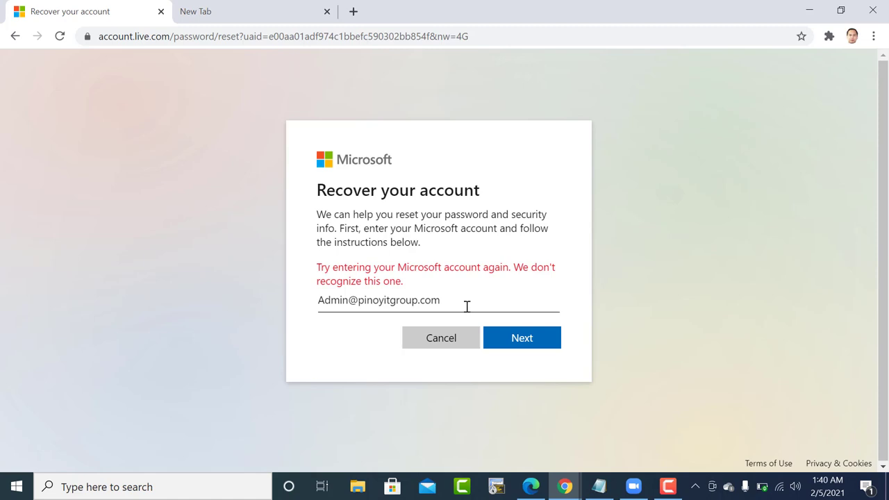
drag(458, 305, 261, 321)
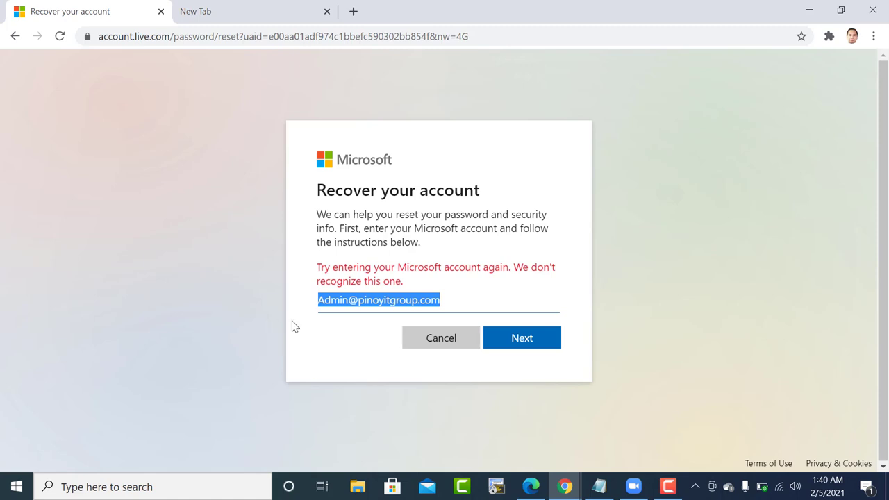
drag(453, 299, 385, 300)
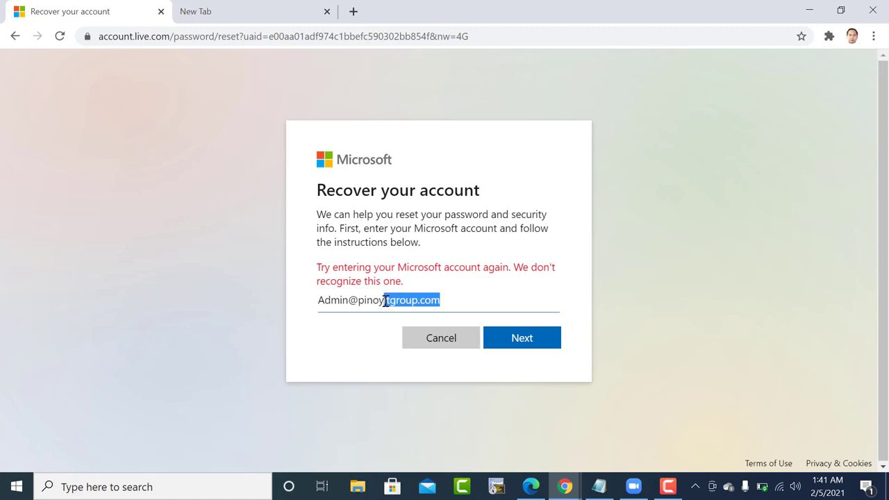
text(trainin)
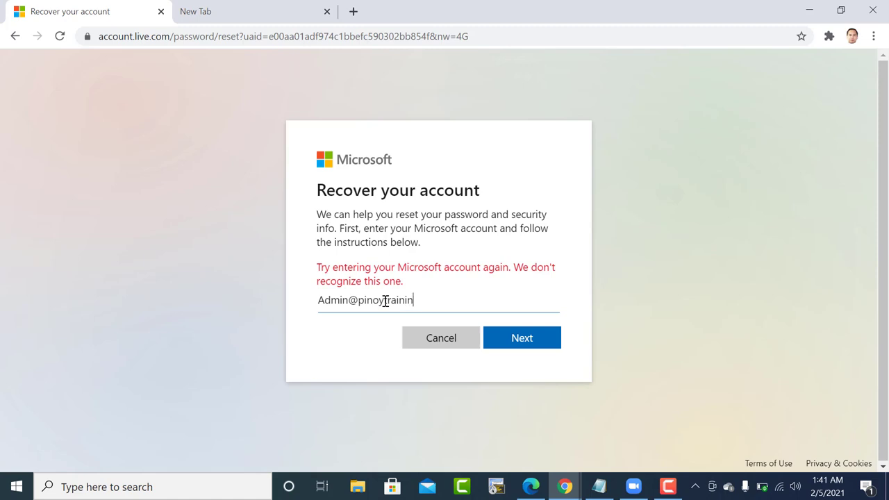
text(g.onmicrosoft.com)
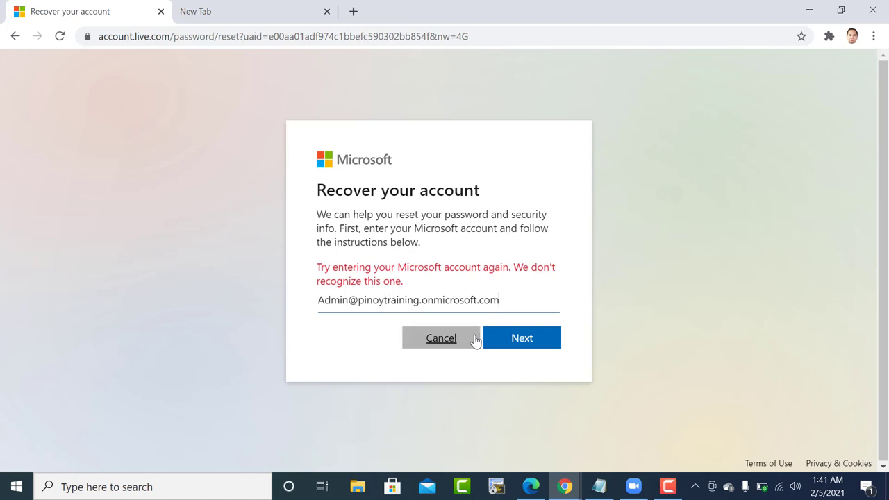
click(520, 339)
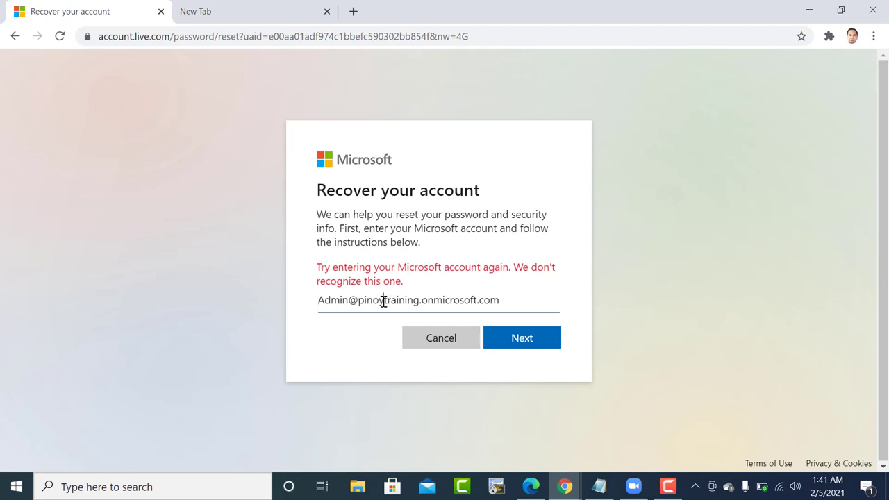
Delete the domain and bring up the saved account suggestions in the field.
drag(385, 300, 533, 312)
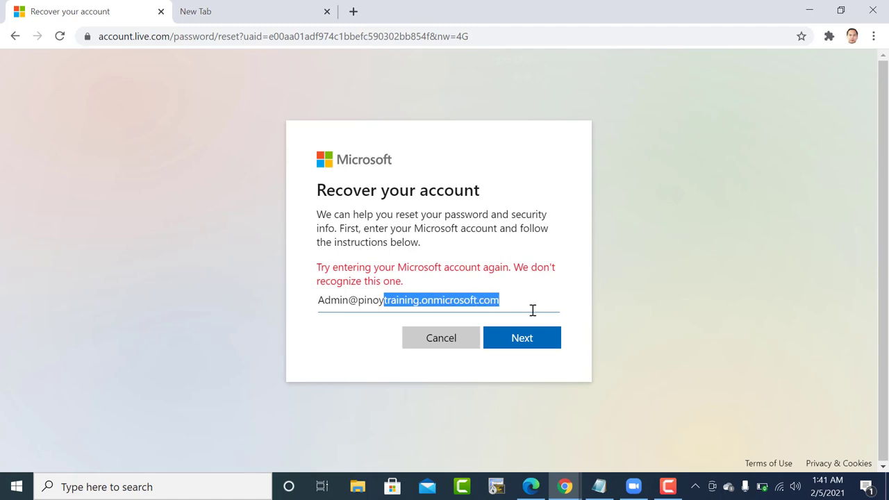
key(BackSpace)
key(BackSpace)
key(BackSpace)
key(BackSpace)
key(BackSpace)
key(BackSpace)
key(BackSpace)
key(BackSpace)
key(BackSpace)
key(BackSpace)
key(BackSpace)
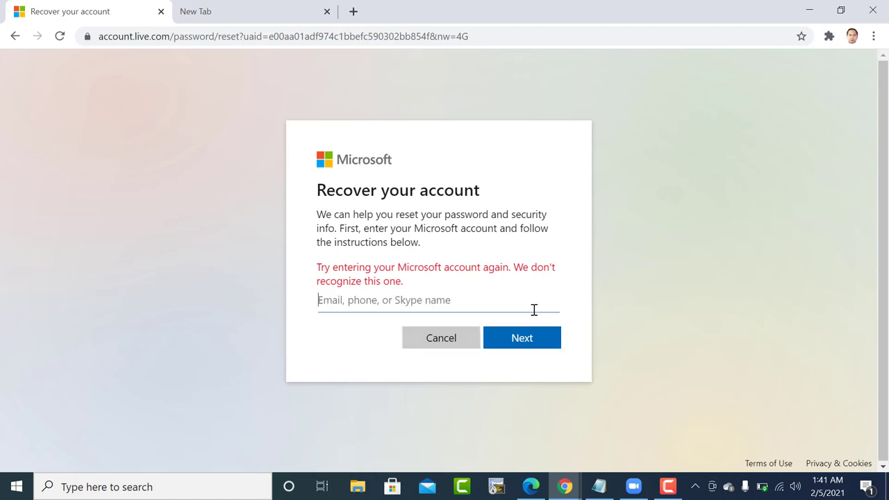
click(457, 300)
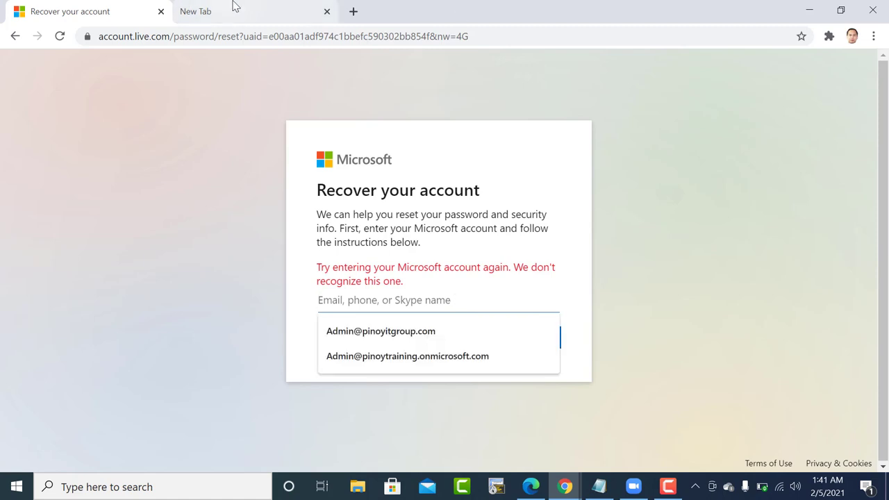
In the new tab, go to the Office 365 login page on office.com.
click(290, 8)
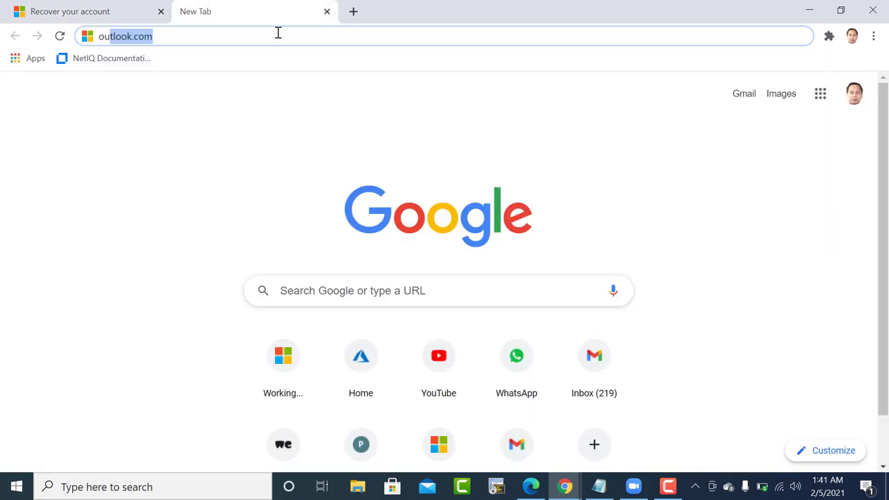
text(oulogi)
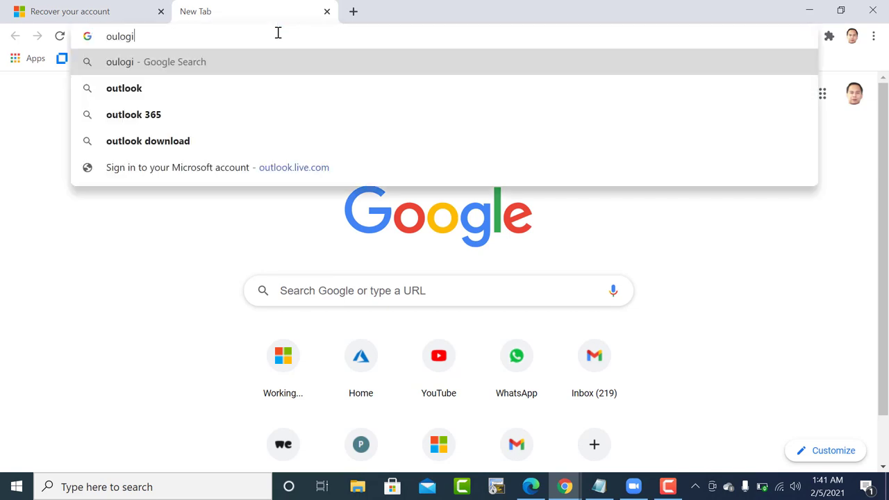
key(BackSpace)
key(BackSpace)
key(BackSpace)
key(BackSpace)
key(BackSpace)
text(lo)
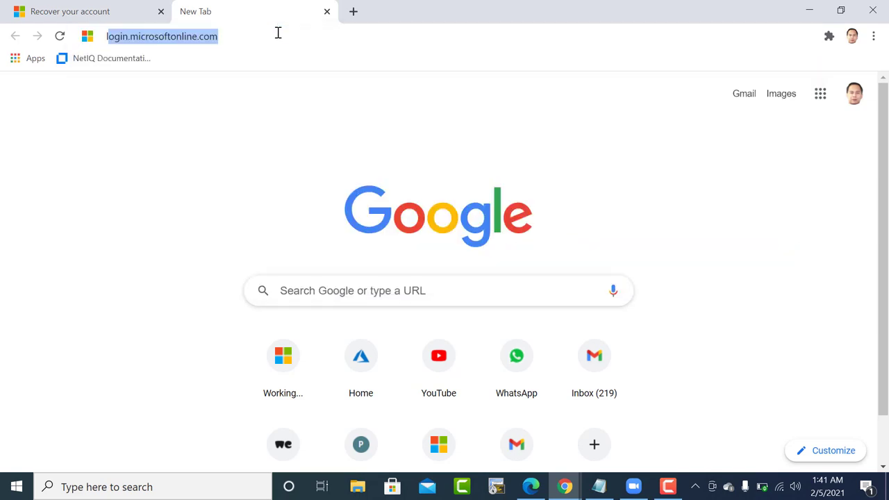
text(gin)
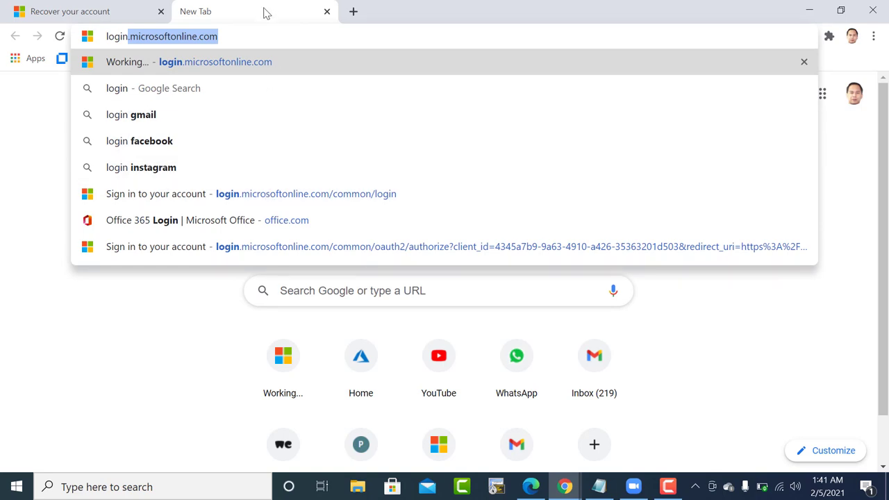
click(256, 221)
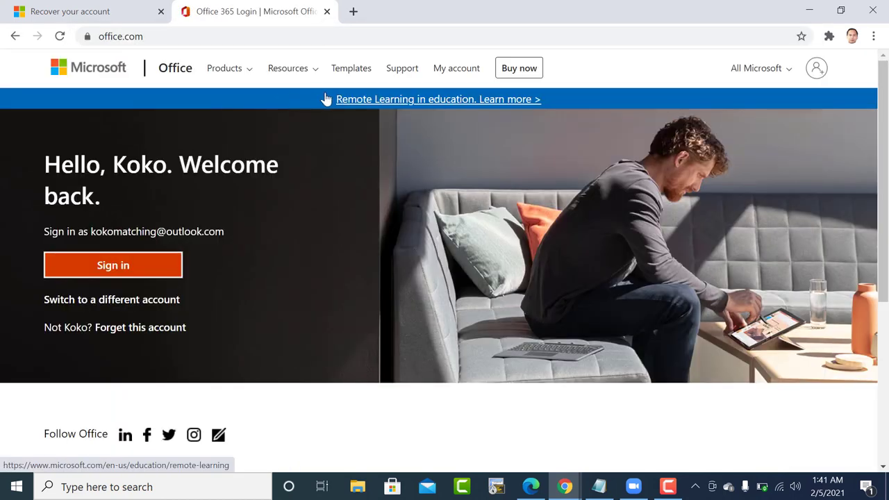
Sign in with a different account using the pinoyitgroup.com admin username.
click(815, 70)
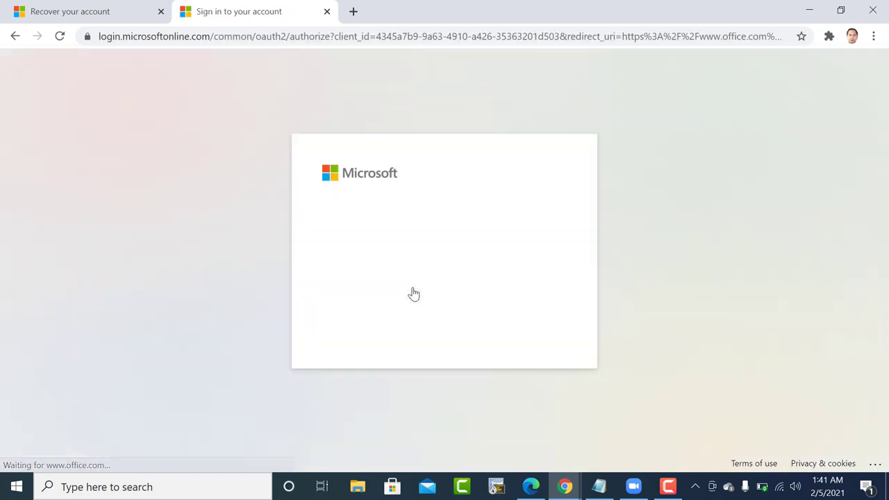
click(412, 308)
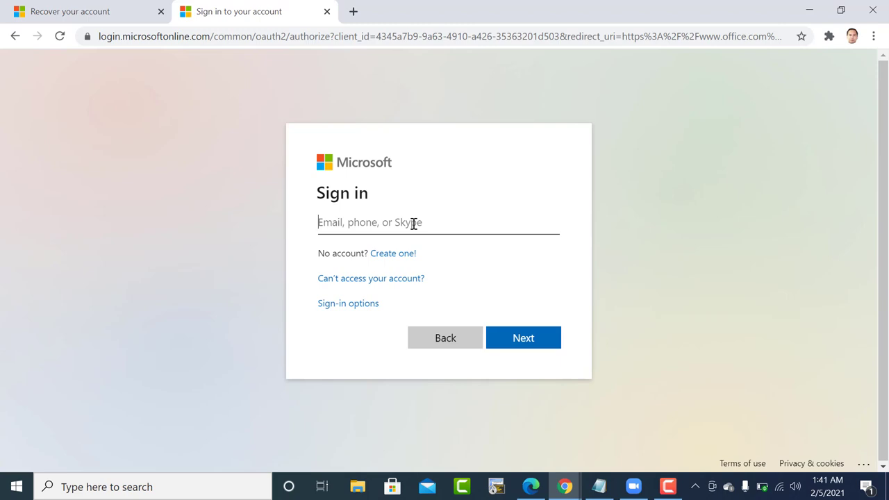
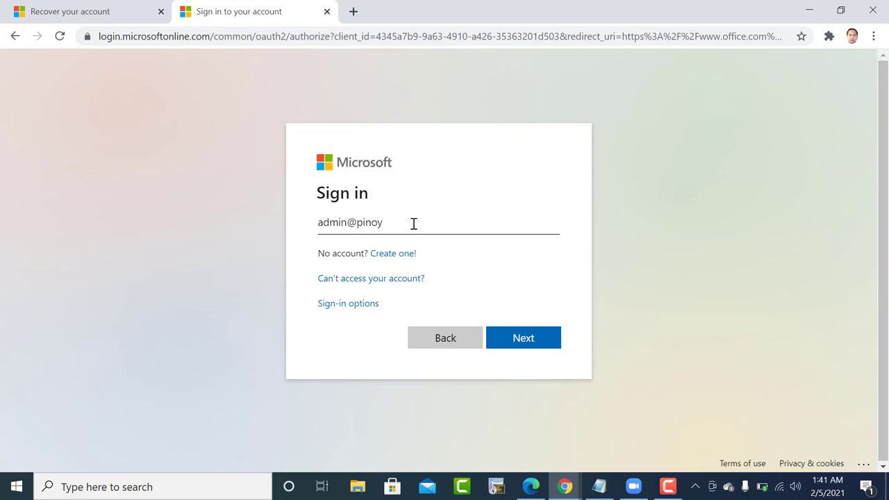
click(528, 344)
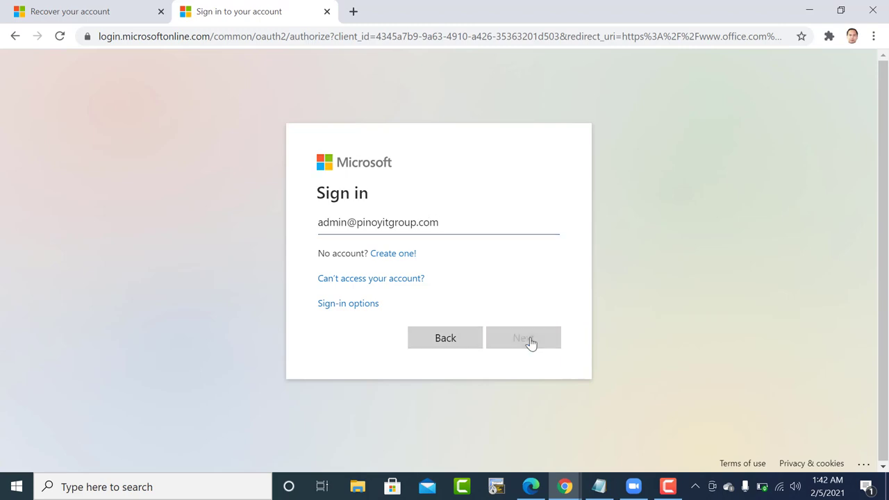
click(414, 264)
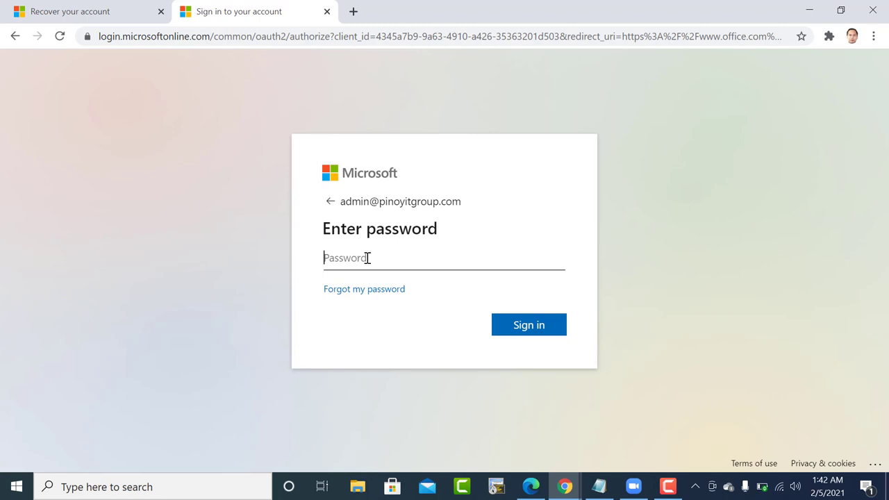
Enter the admin password, sign in, and skip the security info setup for now.
text(•)
click(544, 326)
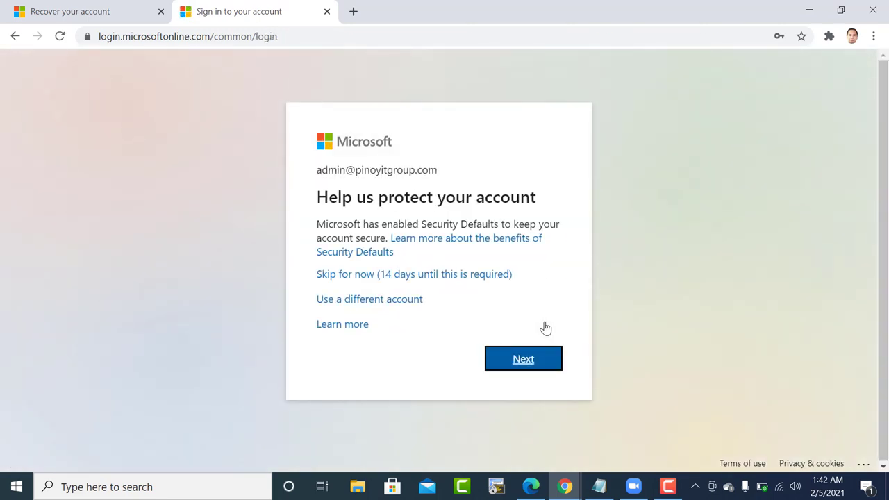
click(414, 275)
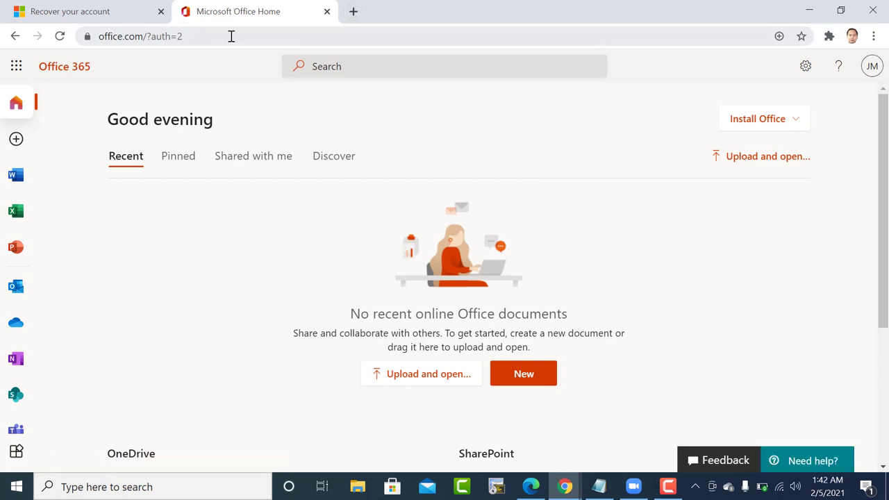
Open Outlook mail in its own tab and load outlook.com in a new tab.
click(16, 288)
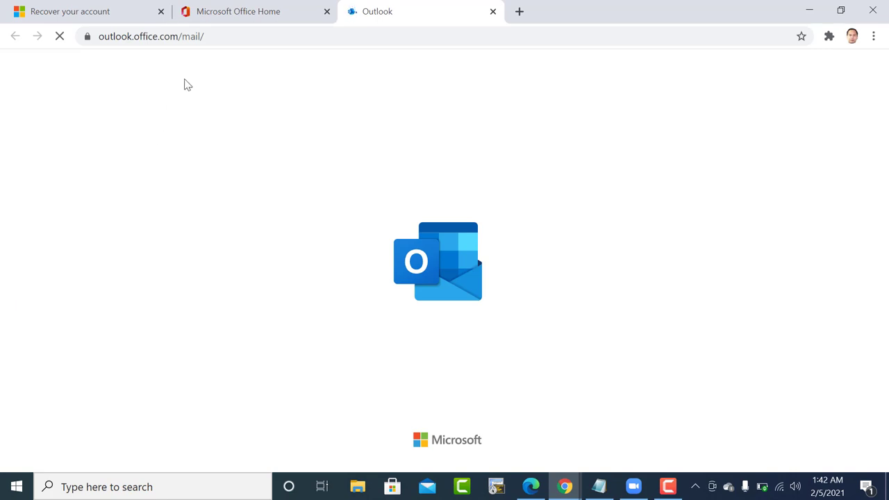
click(519, 12)
click(508, 38)
text(ou)
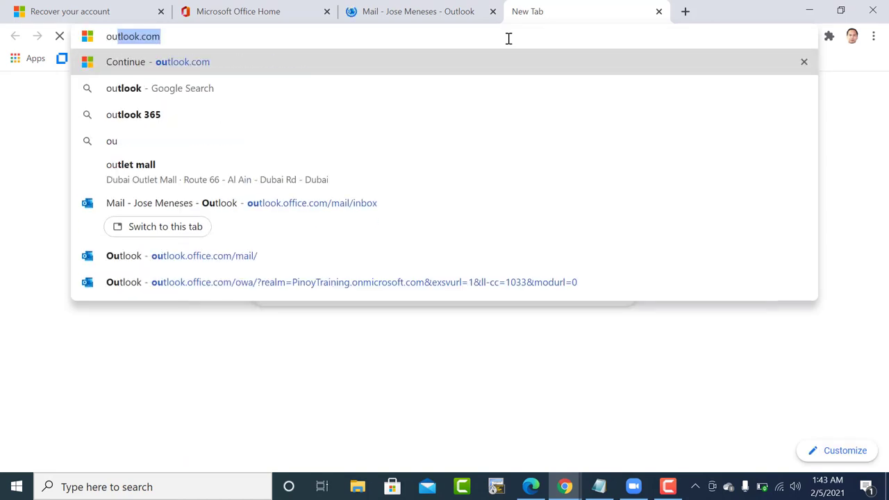
text(tlook.)
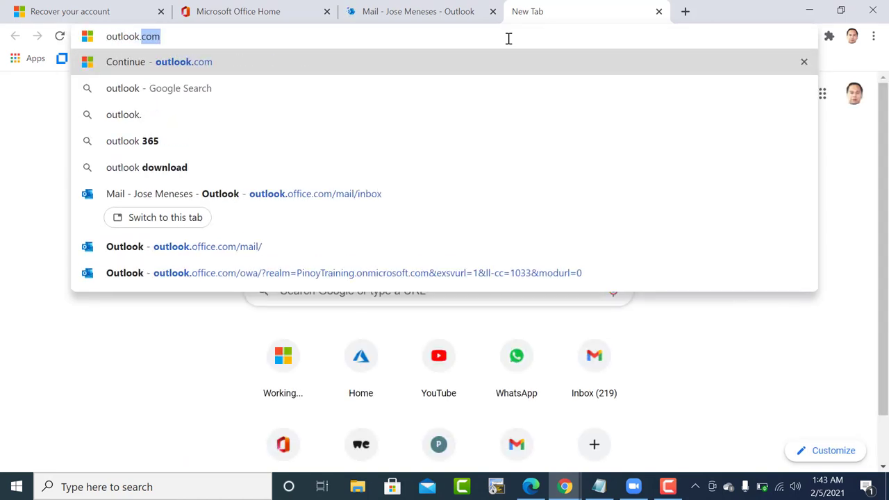
text(com)
key(Return)
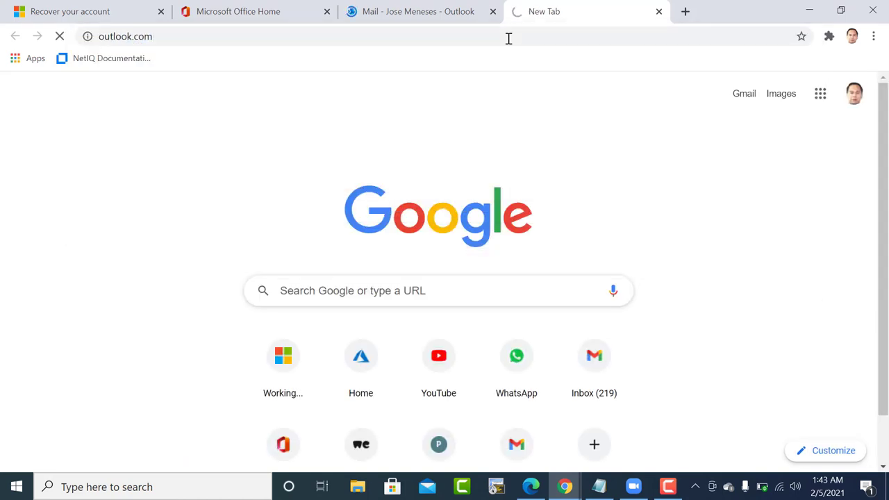
Switch between the work Outlook inbox and the outlook.com tab.
click(461, 10)
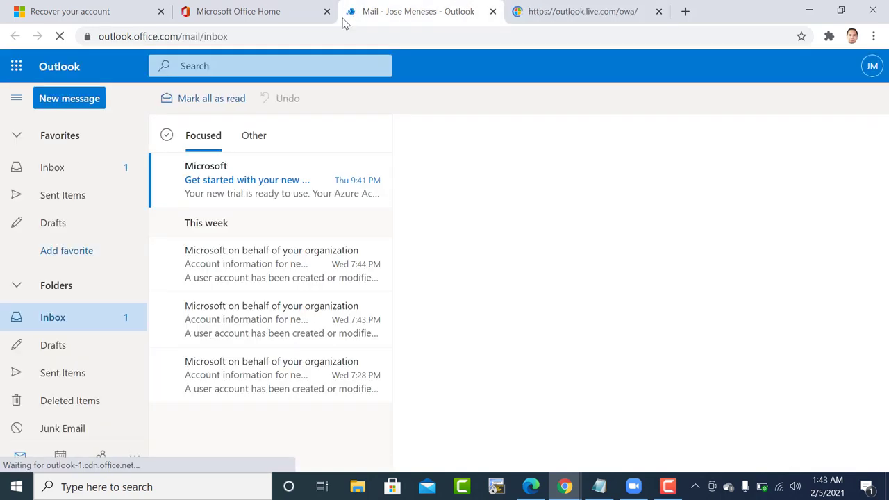
right_click(583, 4)
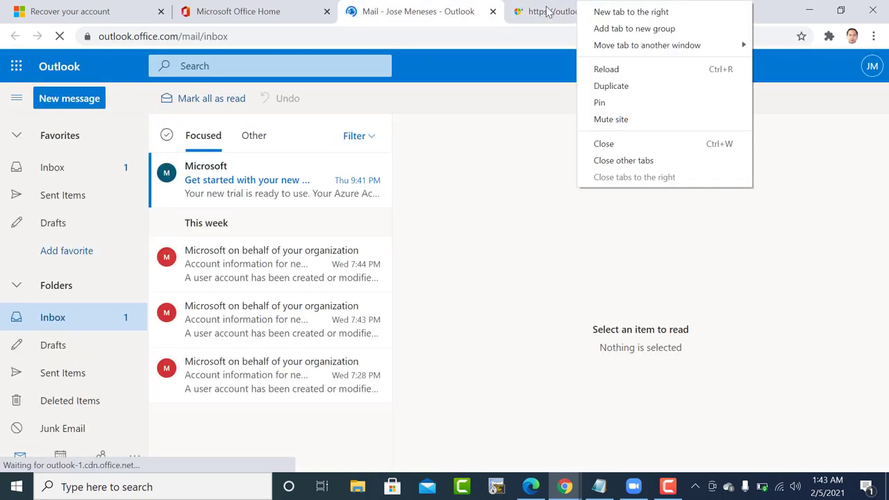
click(549, 11)
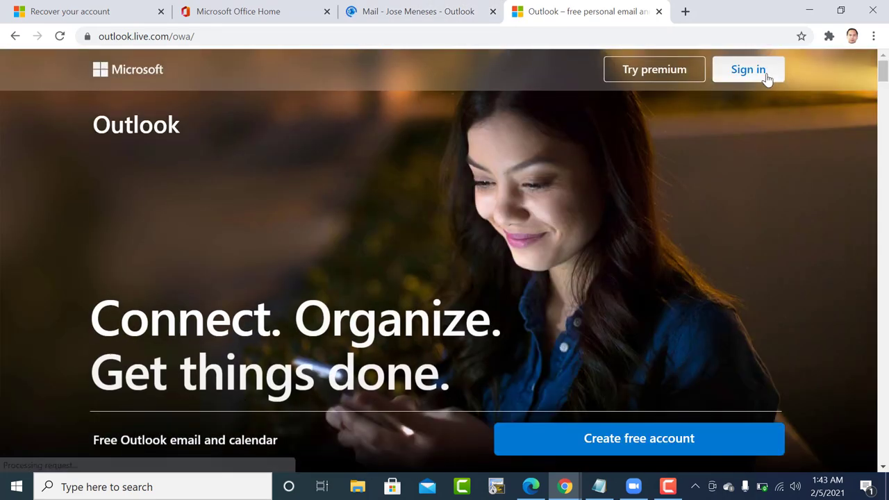
Sign in to the personal Outlook.com account.
click(748, 69)
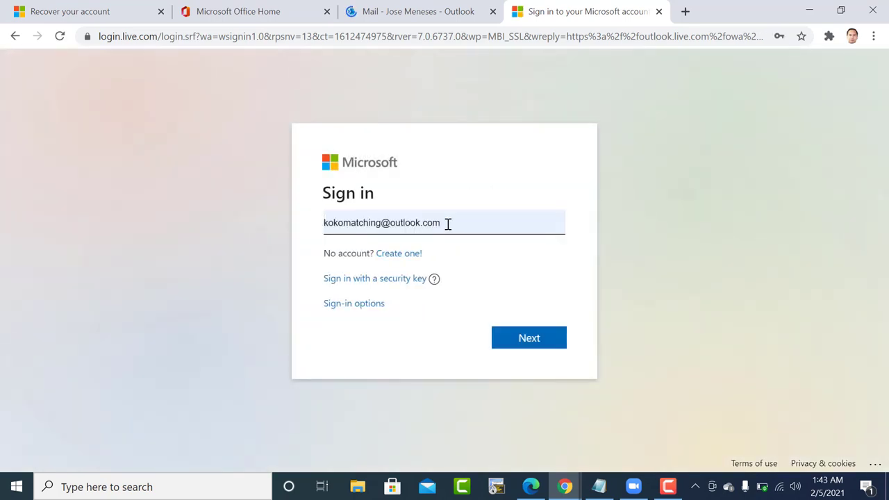
click(526, 340)
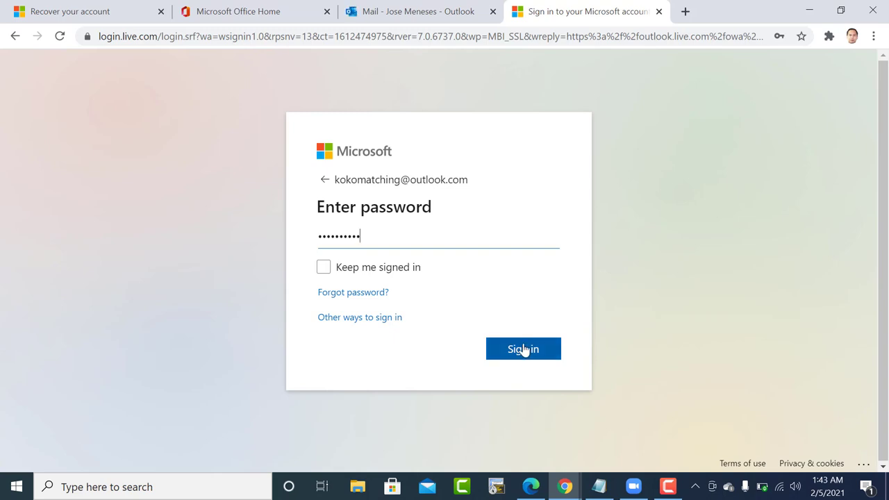
click(524, 349)
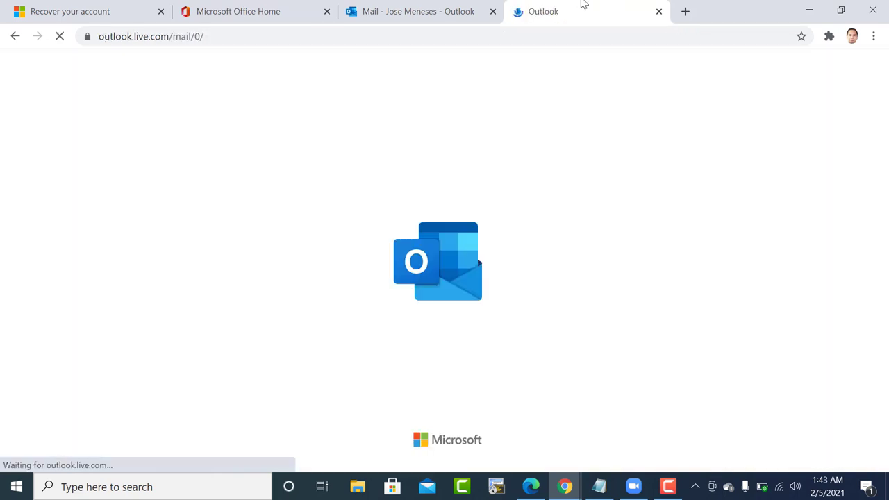
Alternate between the work inbox and personal Outlook.com tabs until the personal inbox loads.
click(437, 7)
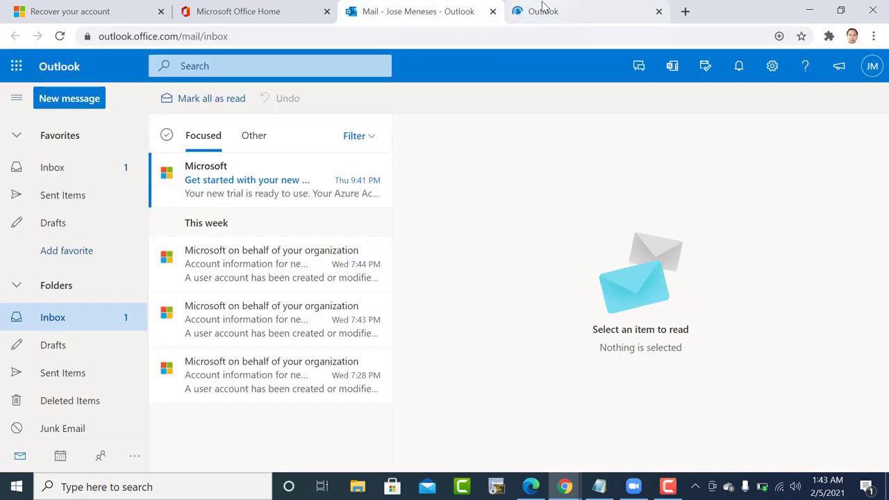
click(563, 8)
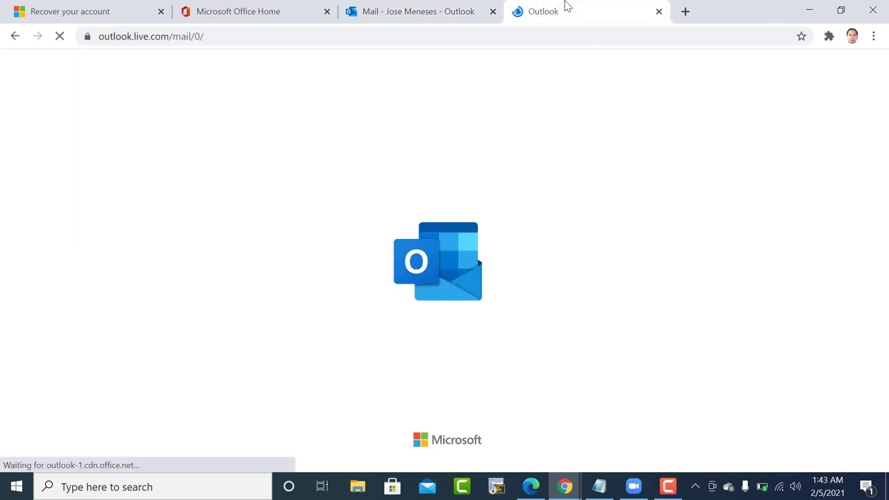
click(437, 5)
click(577, 7)
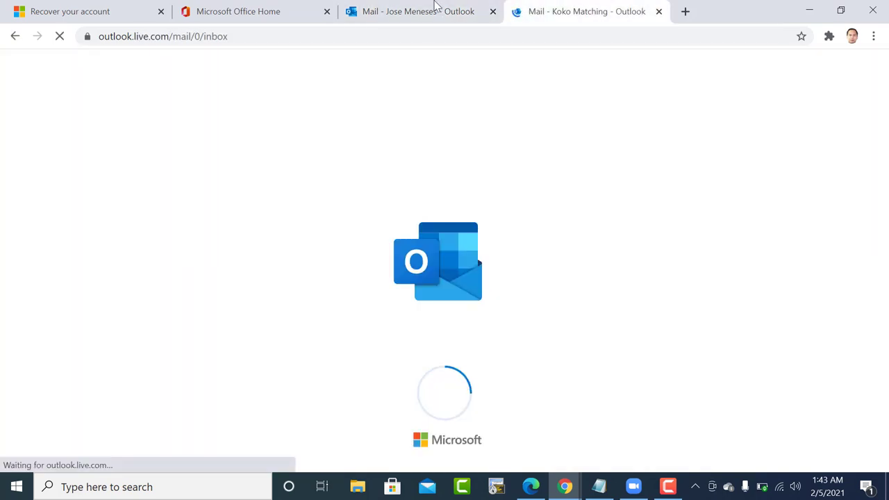
click(413, 8)
click(599, 7)
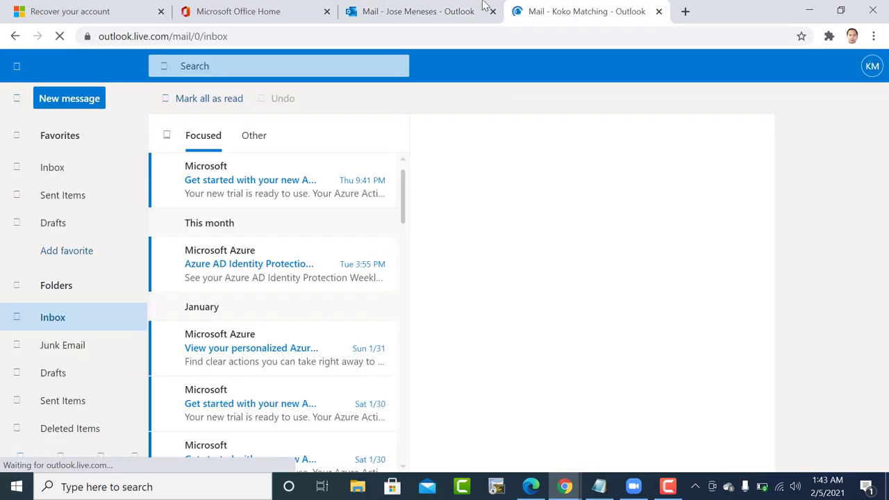
click(428, 7)
click(549, 6)
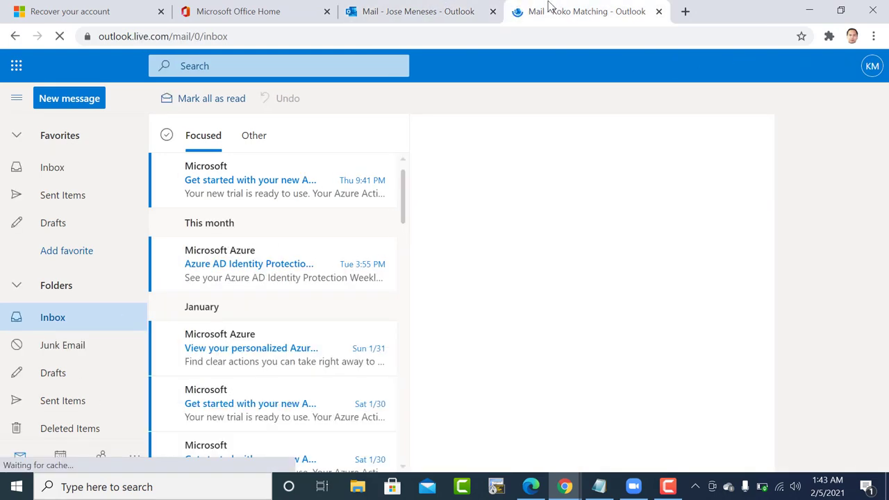
click(381, 6)
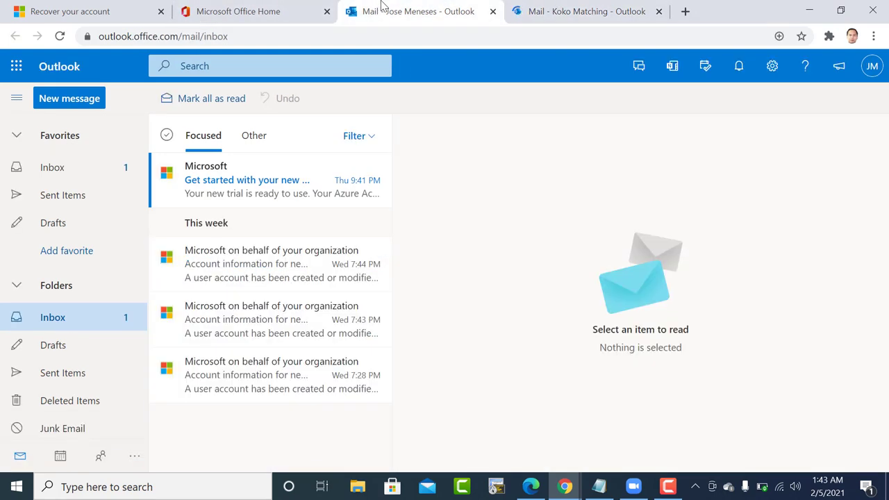
click(546, 6)
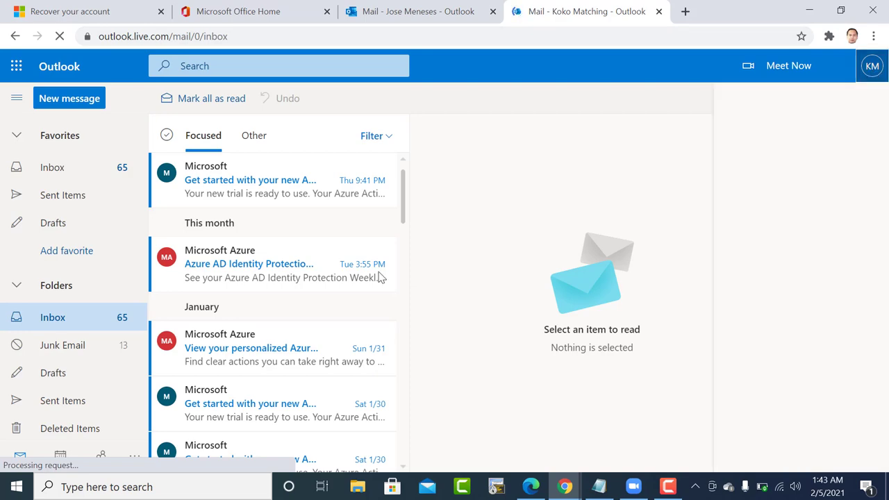
Open the Azure AD Identity Protection weekly digest email and view the app launcher.
scroll(341, 290, down, 5)
scroll(314, 275, up, 5)
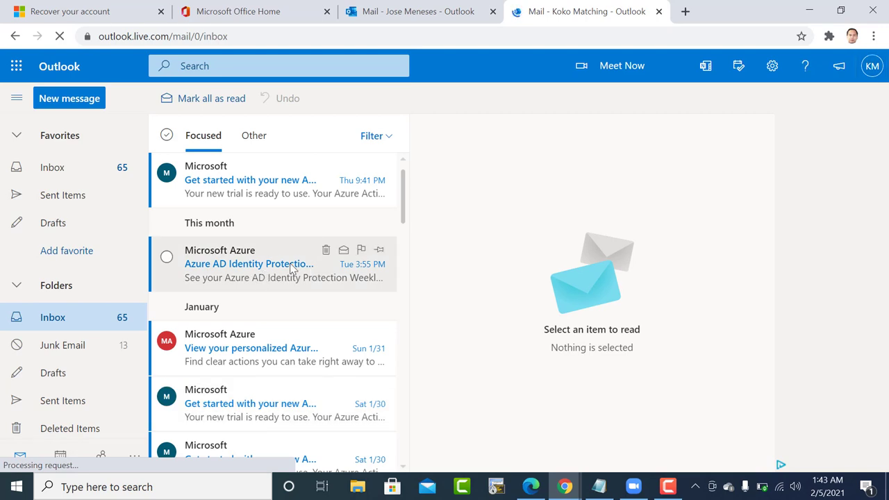
click(290, 270)
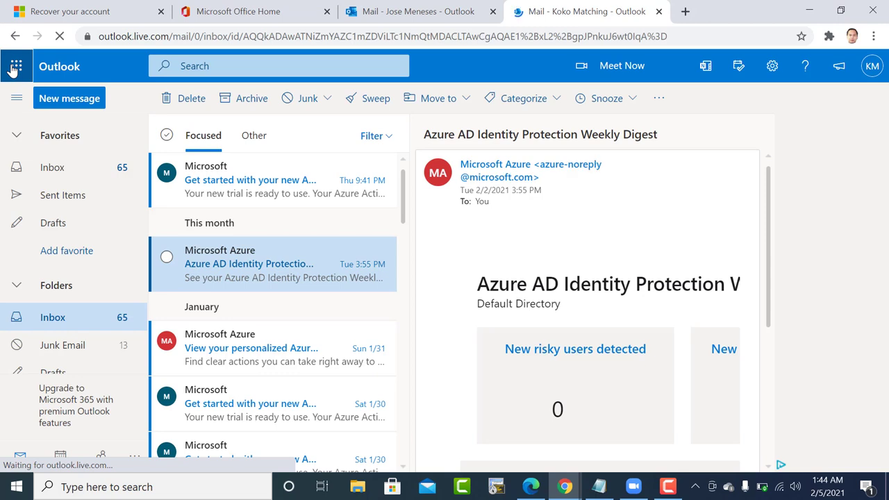
click(14, 67)
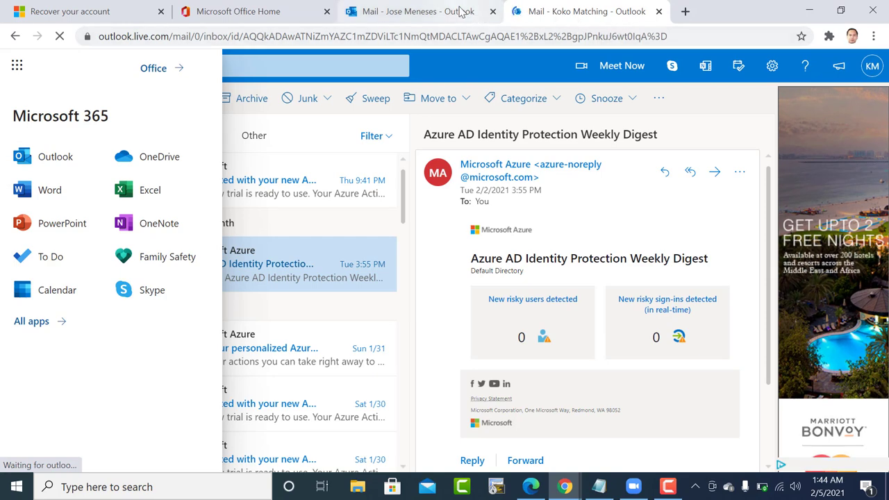
Close the personal Outlook.com mailbox tab.
click(358, 15)
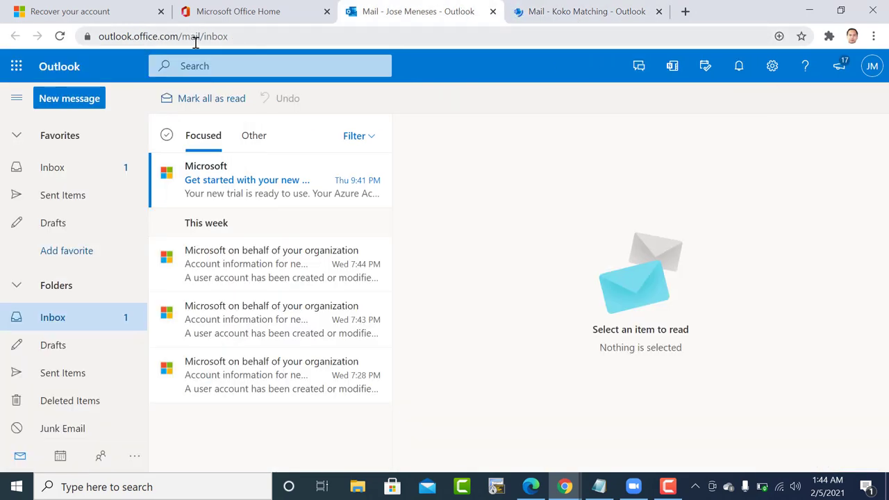
click(618, 12)
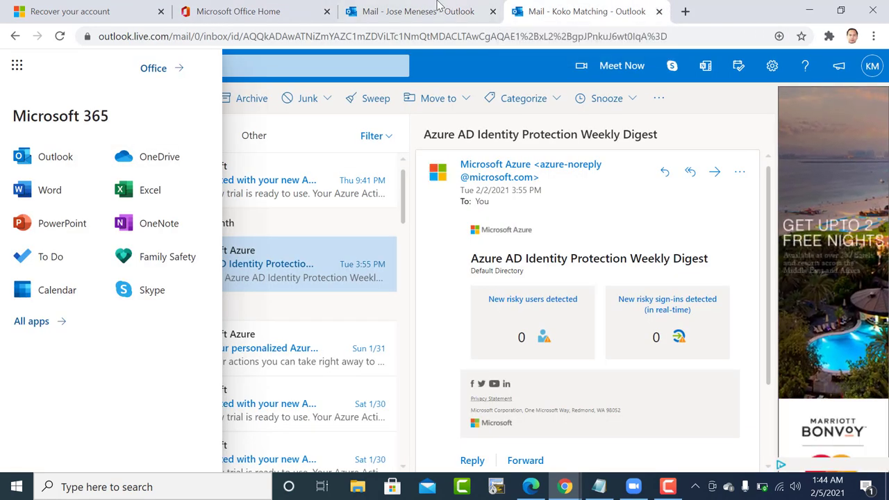
click(660, 11)
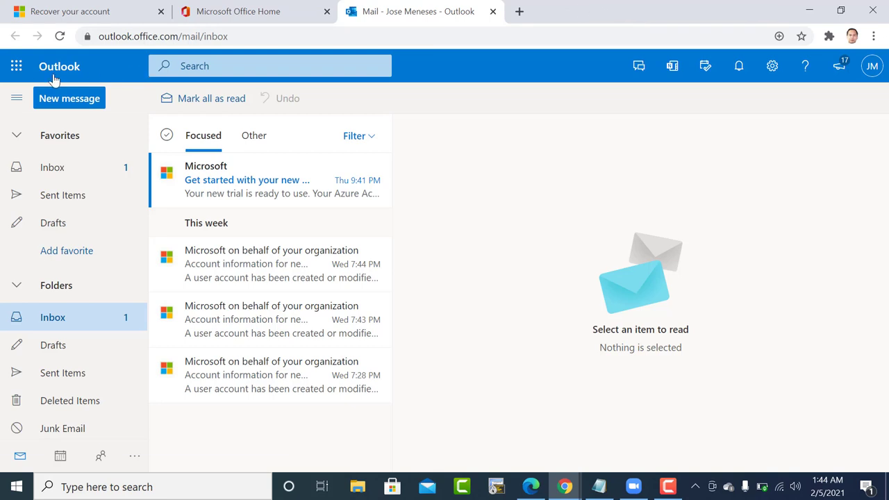
Open the Azure AD Premium P2 trial email, then launch Admin from the app launcher.
click(17, 66)
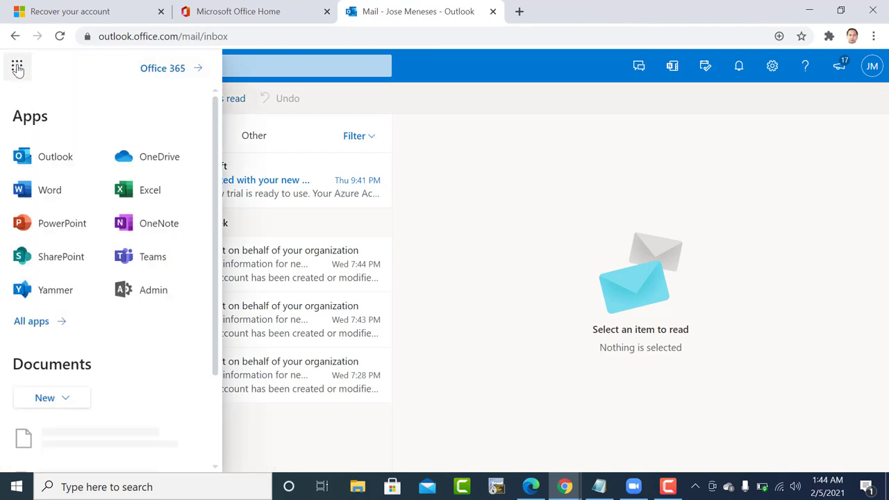
click(524, 119)
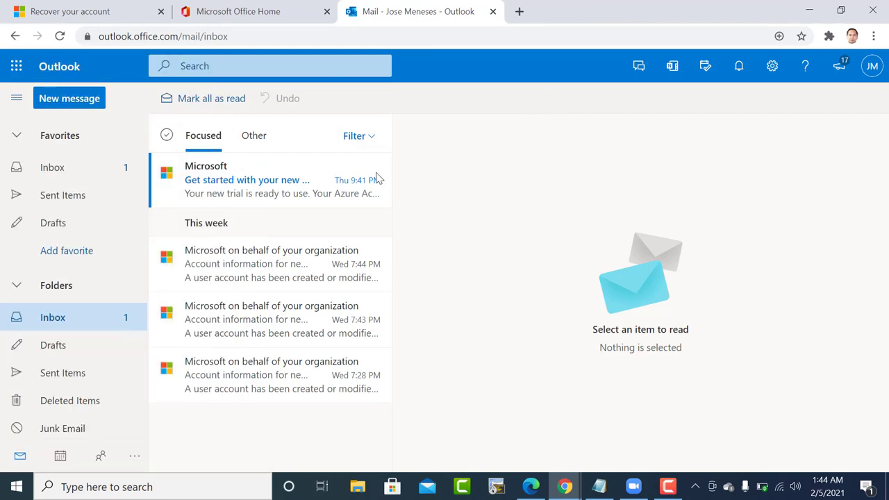
click(297, 186)
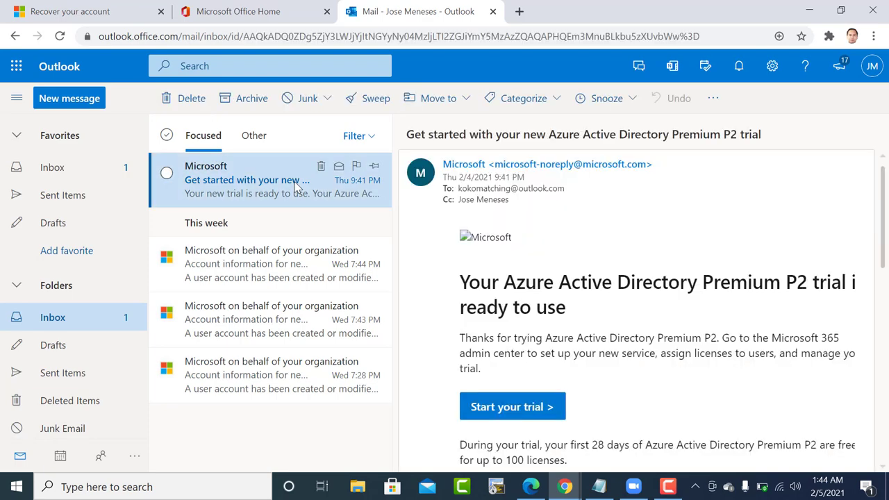
click(16, 66)
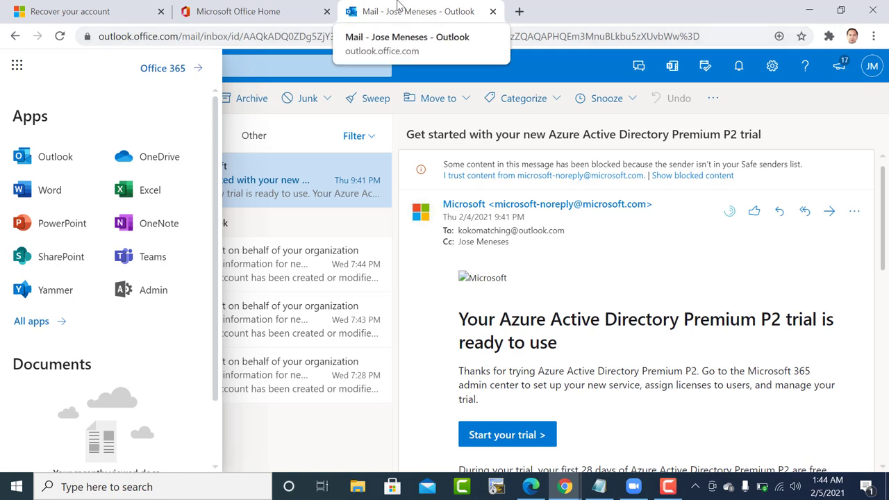
click(144, 290)
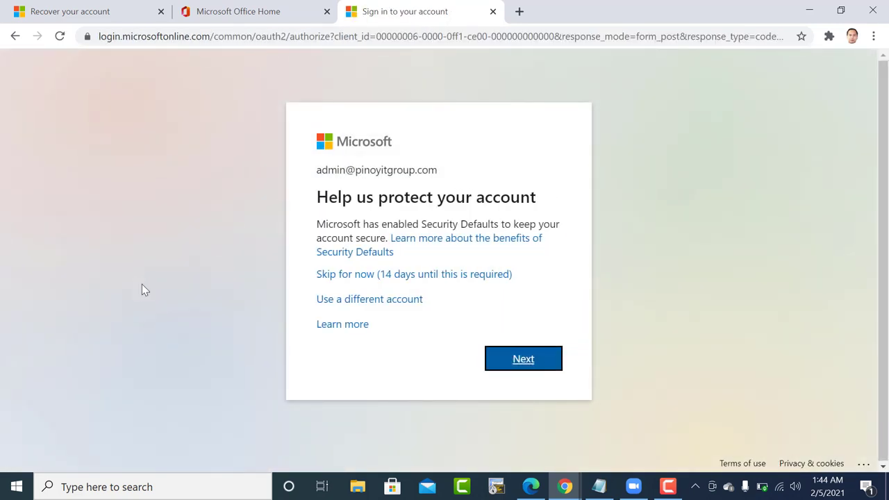
Close the unfinished sign-in and account recovery tabs, then reopen Outlook mail from Office home.
click(252, 10)
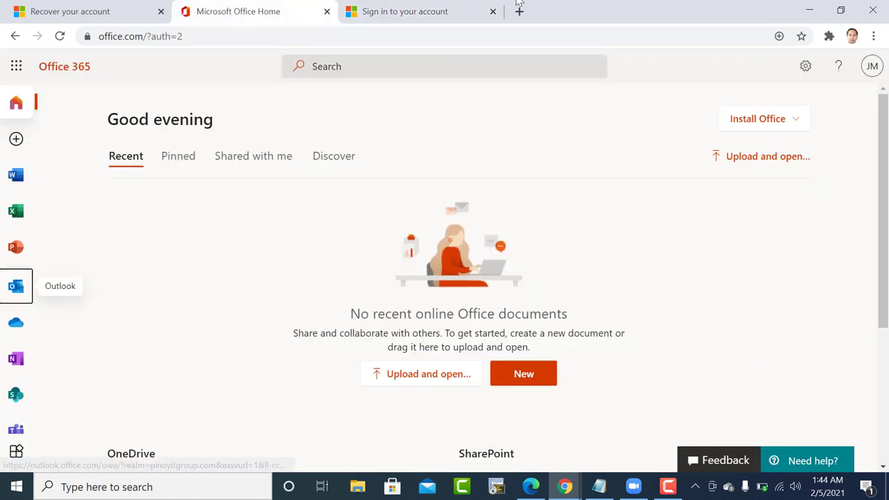
middle_click(413, 12)
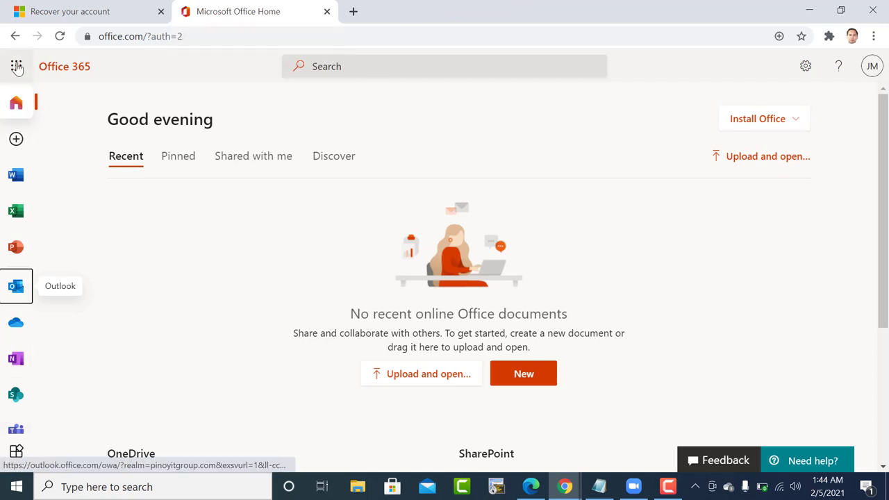
click(65, 8)
click(292, 7)
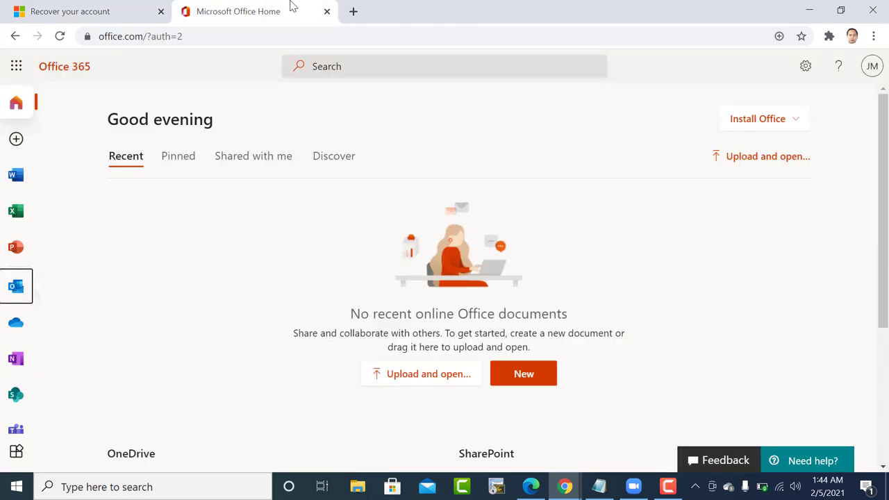
click(108, 8)
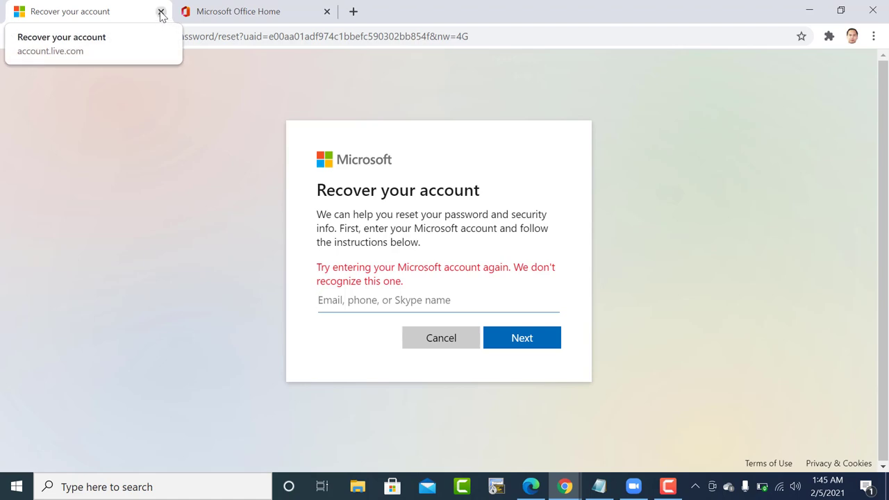
click(161, 13)
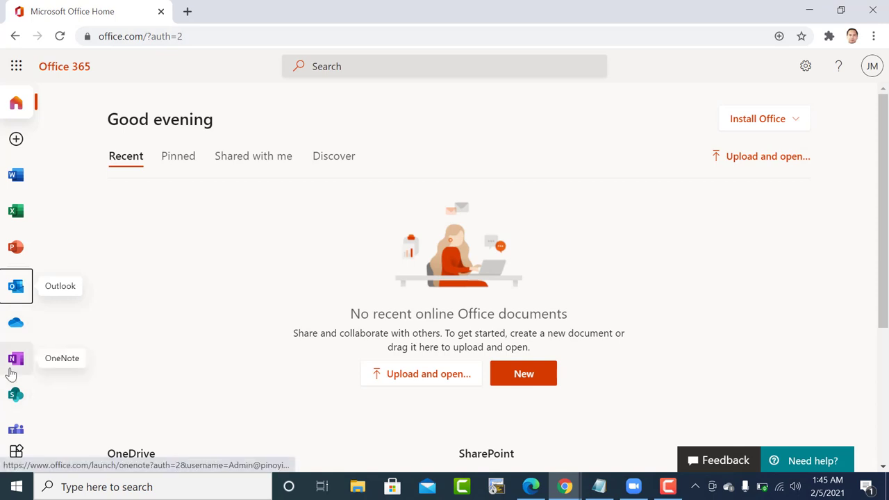
scroll(11, 375, down, 1)
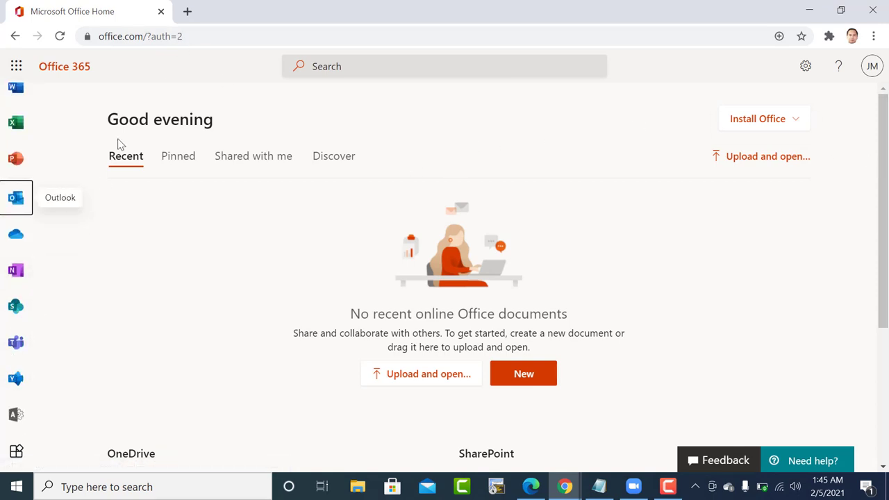
click(16, 199)
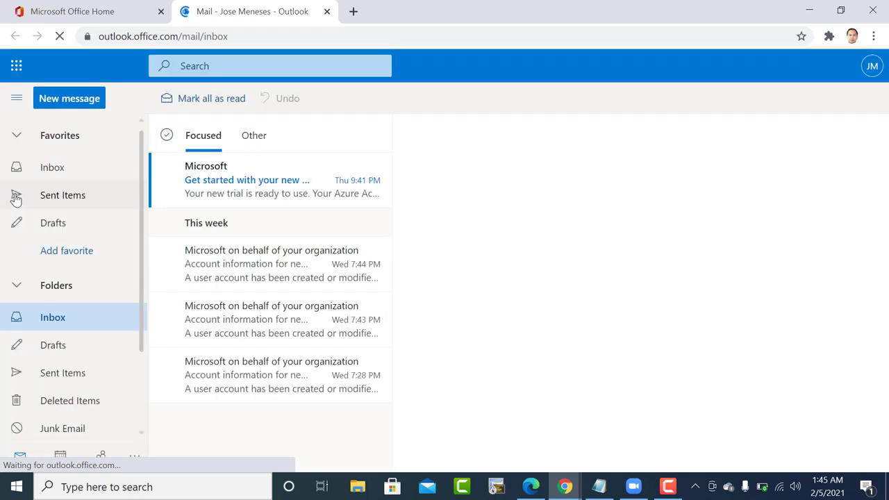
Open the Azure AD Premium P2 trial email and launch Admin from the app launcher.
click(252, 173)
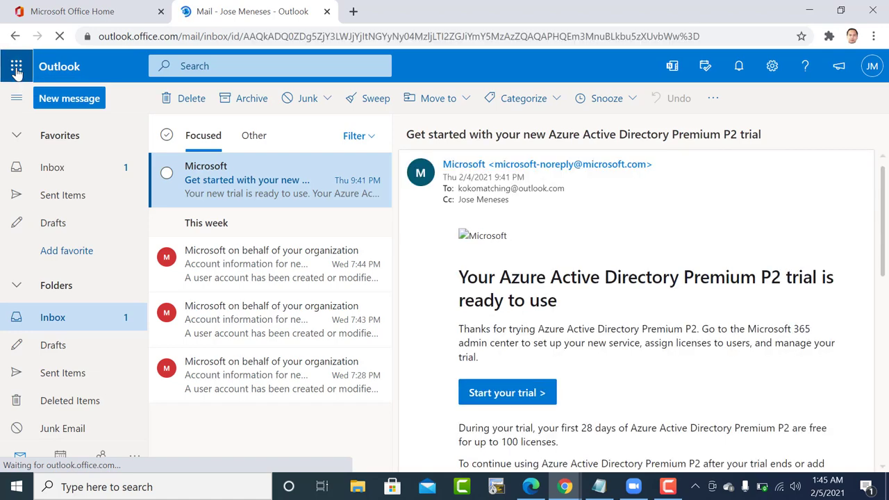
click(16, 66)
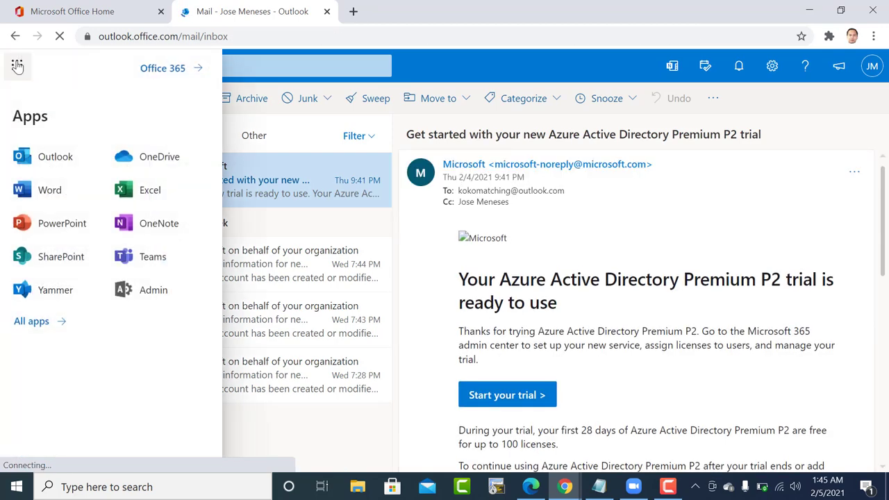
click(142, 290)
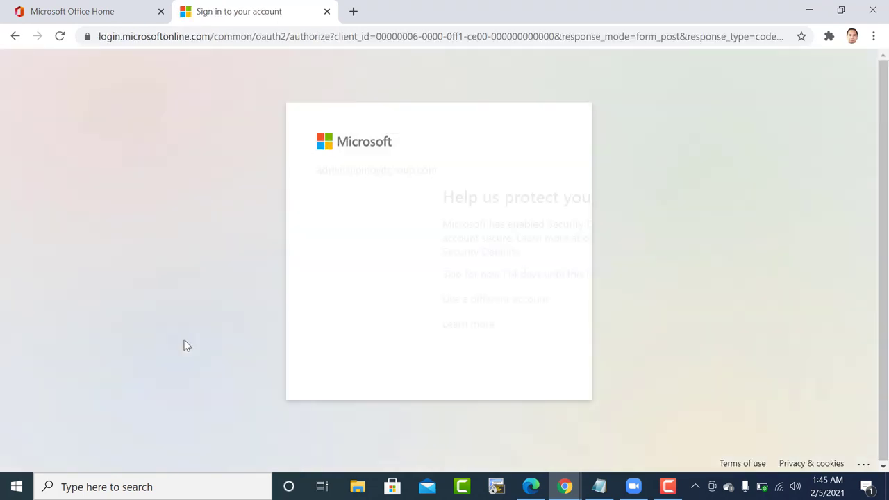
Skip the security setup prompt and choose Yes to stay signed in.
click(372, 277)
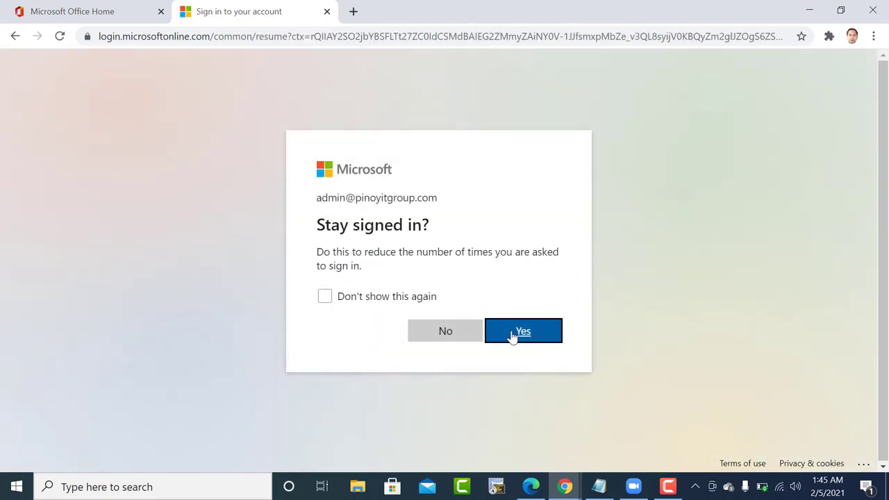
click(525, 333)
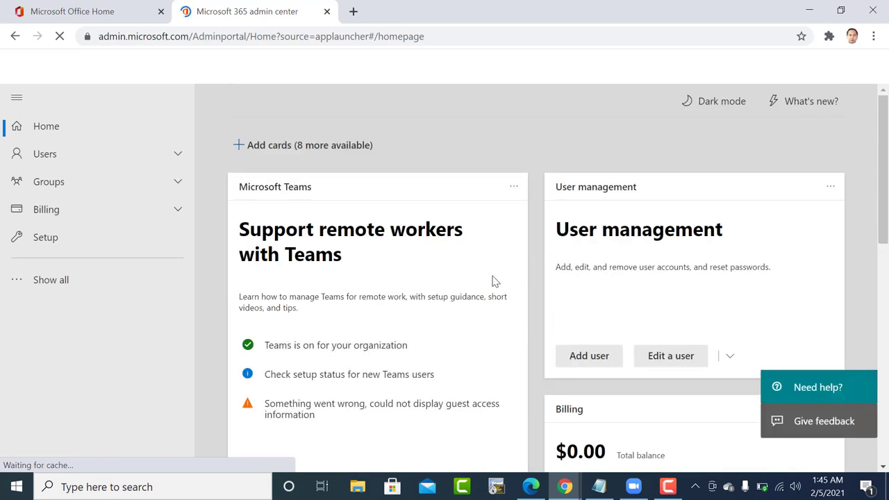
Switch the admin center to dark mode and open Users > Active users.
scroll(476, 263, down, 2)
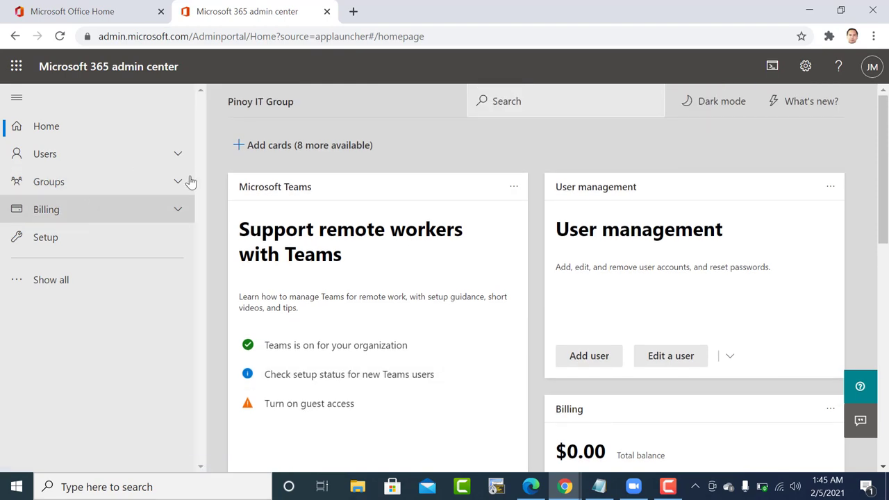
click(716, 101)
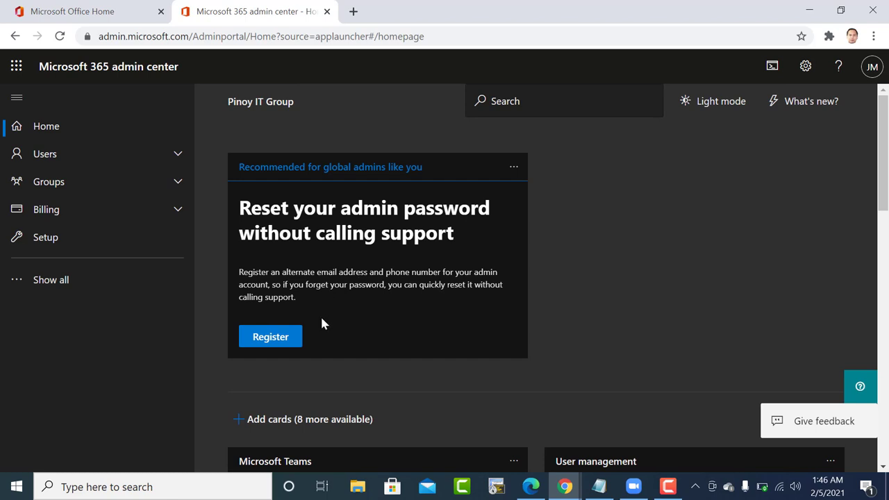
click(35, 154)
click(56, 179)
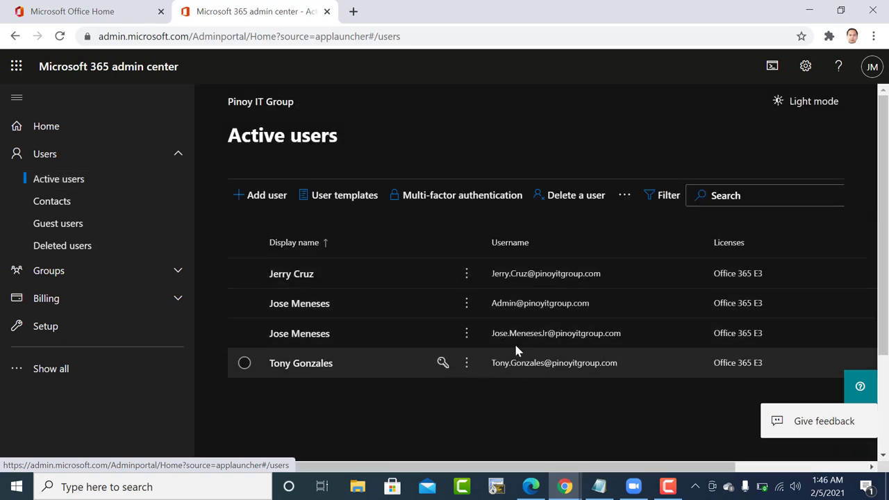
Open the Setup page and scroll through its task list.
click(56, 327)
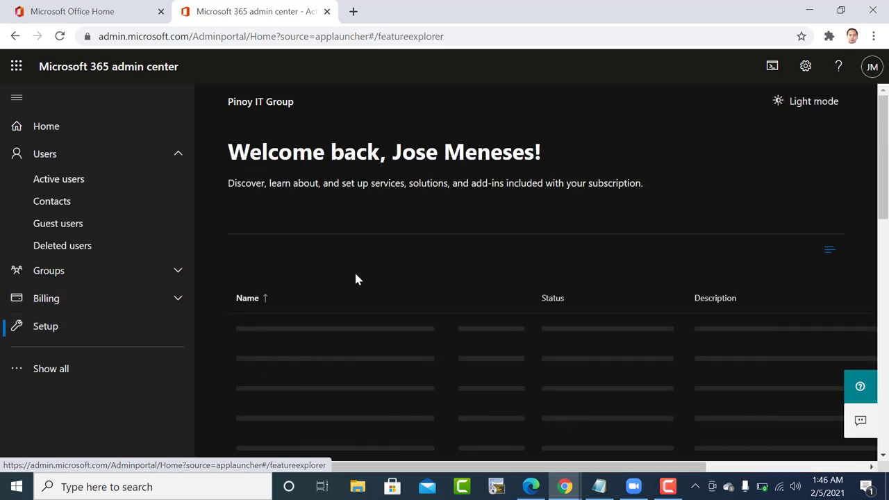
scroll(355, 270, down, 1)
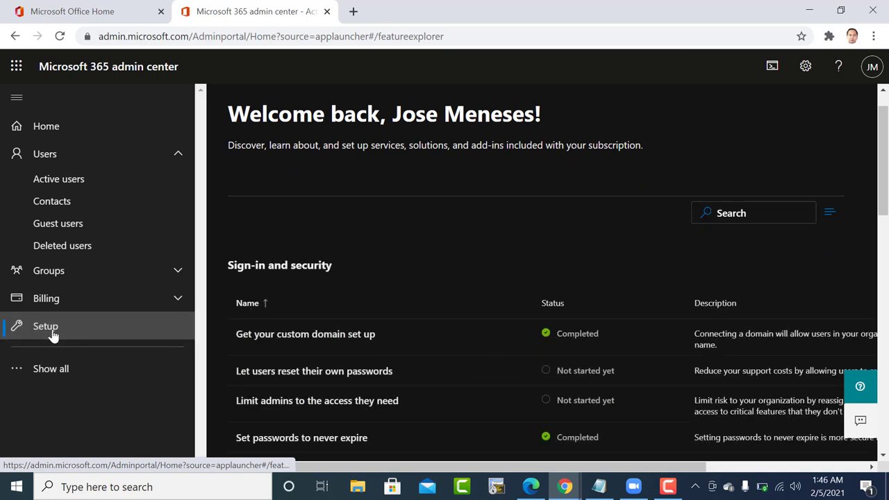
scroll(214, 284, down, 3)
scroll(214, 284, up, 1)
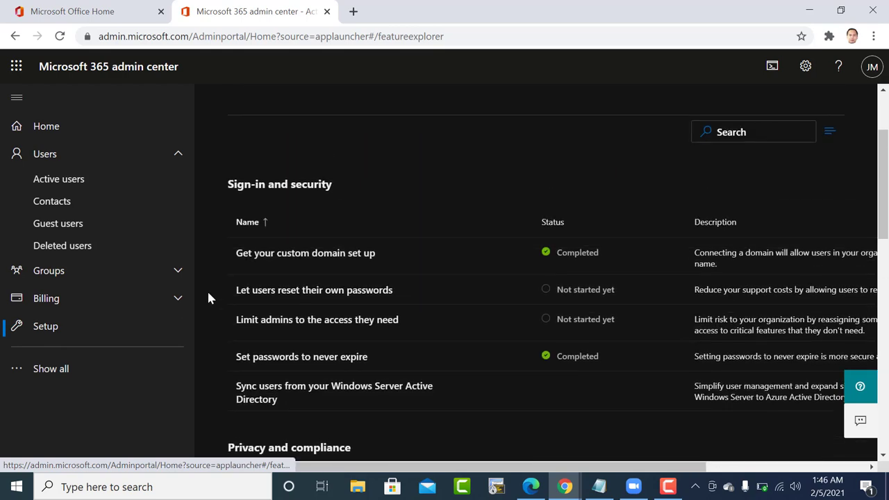
Show all navigation sections and expand Settings.
click(81, 368)
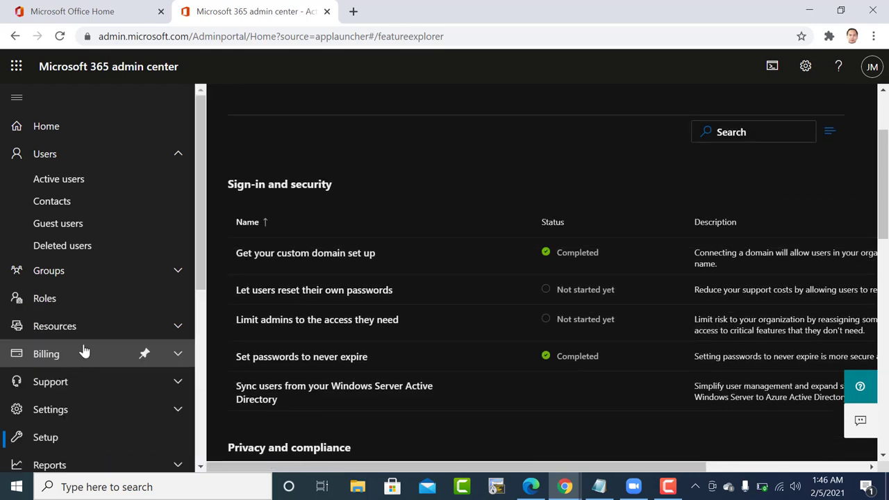
scroll(83, 351, down, 3)
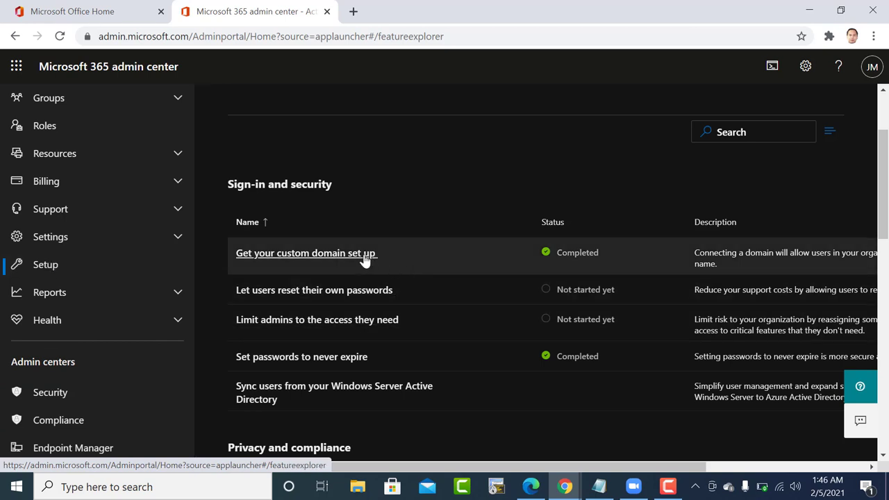
scroll(364, 258, down, 3)
scroll(364, 258, down, 3)
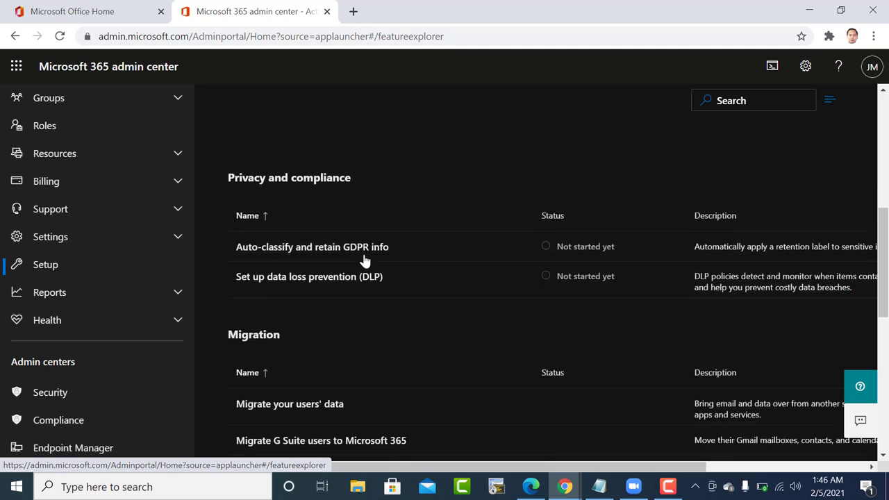
scroll(56, 285, up, 1)
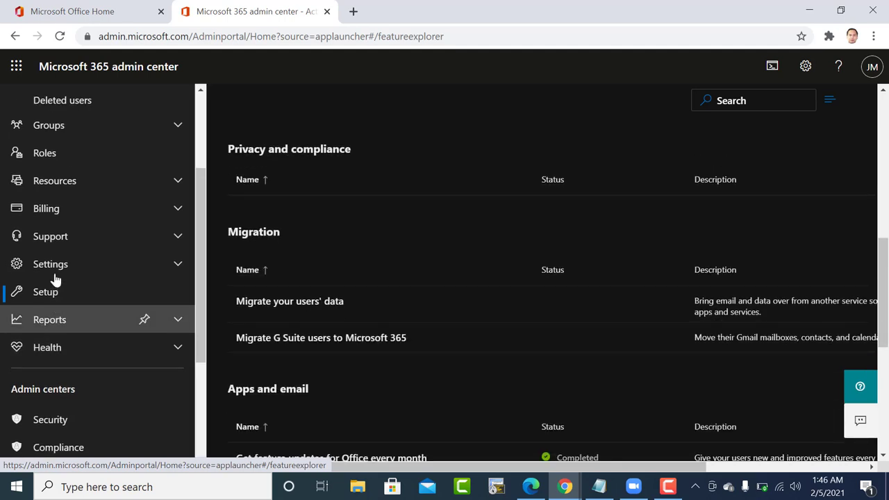
click(57, 273)
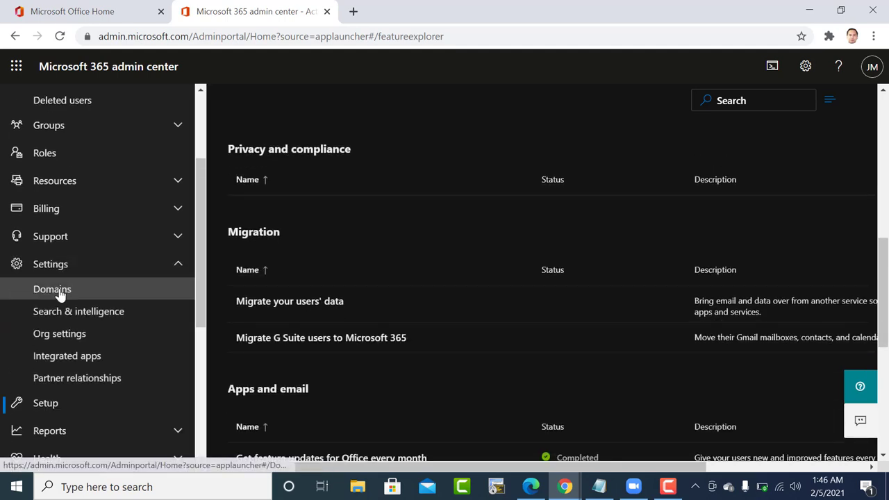
Open Domains, select PinoyTraining.onmicrosoft.com and dismiss its actions menu unchanged.
click(59, 292)
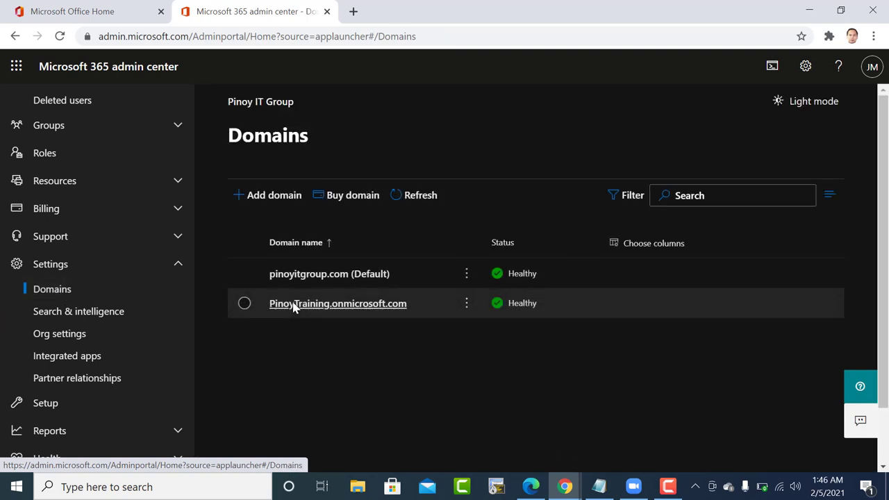
click(244, 303)
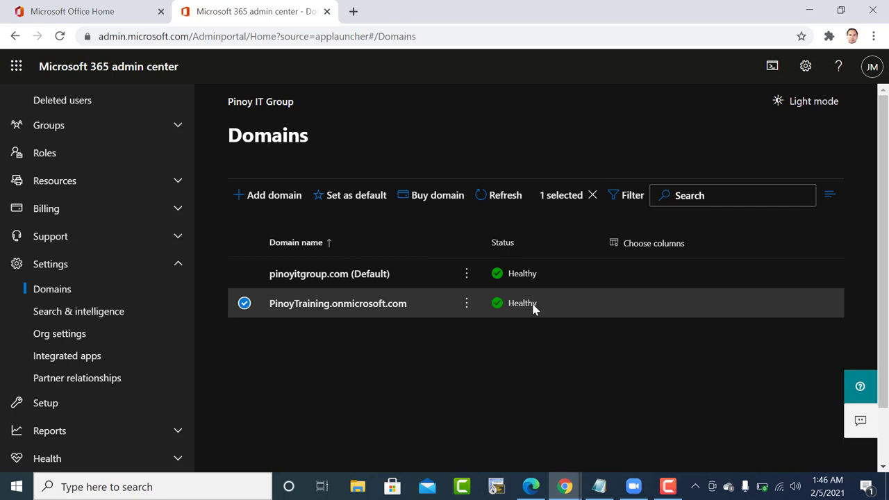
click(467, 308)
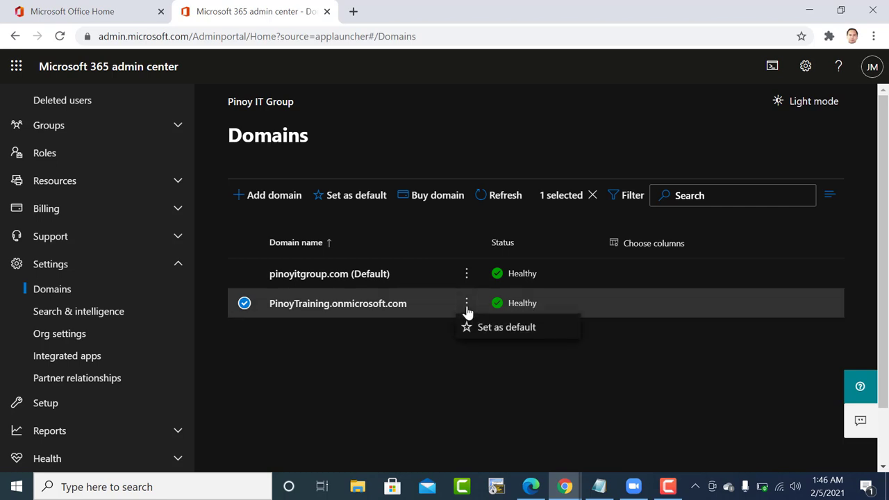
click(434, 344)
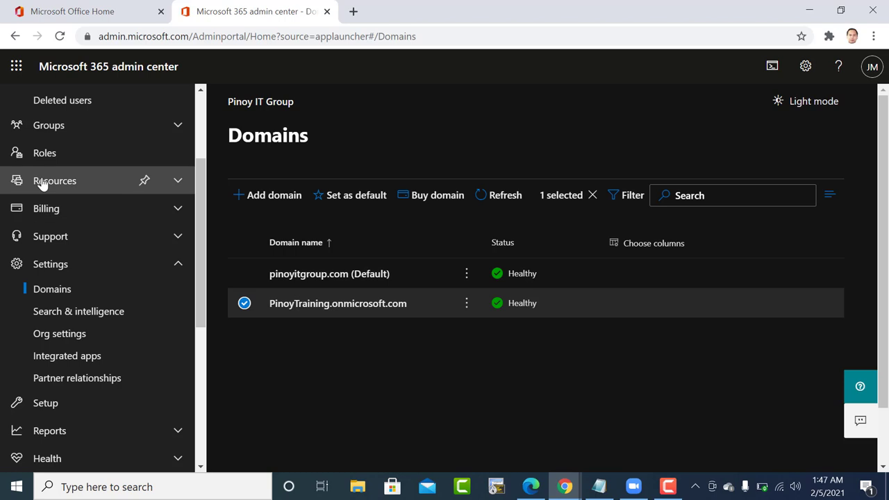
click(49, 132)
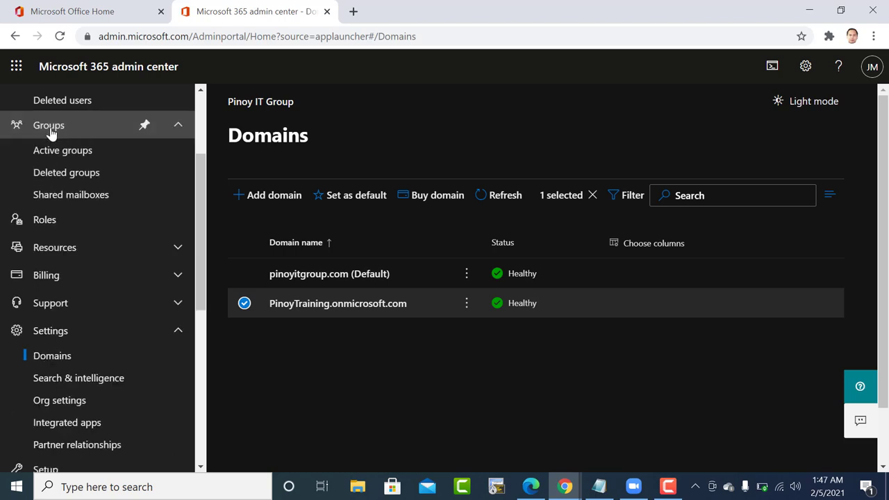
Show the Active groups list and bring up the actions menu for All Company.
click(55, 152)
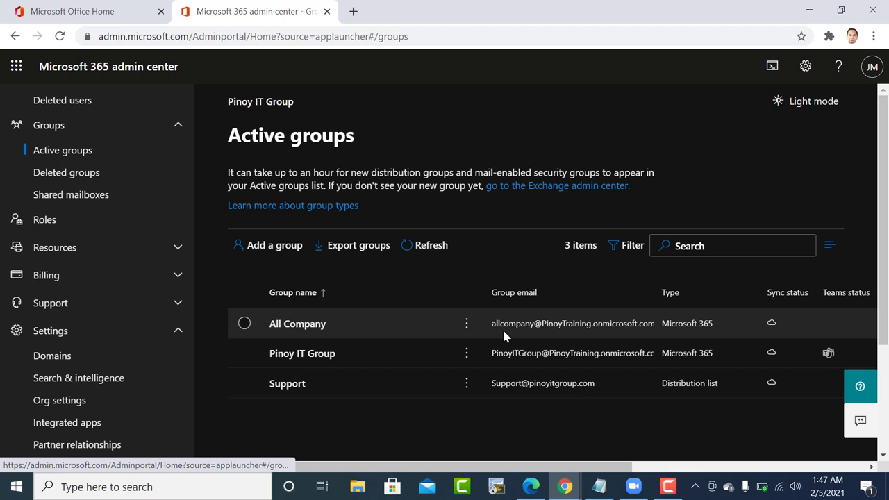
click(467, 330)
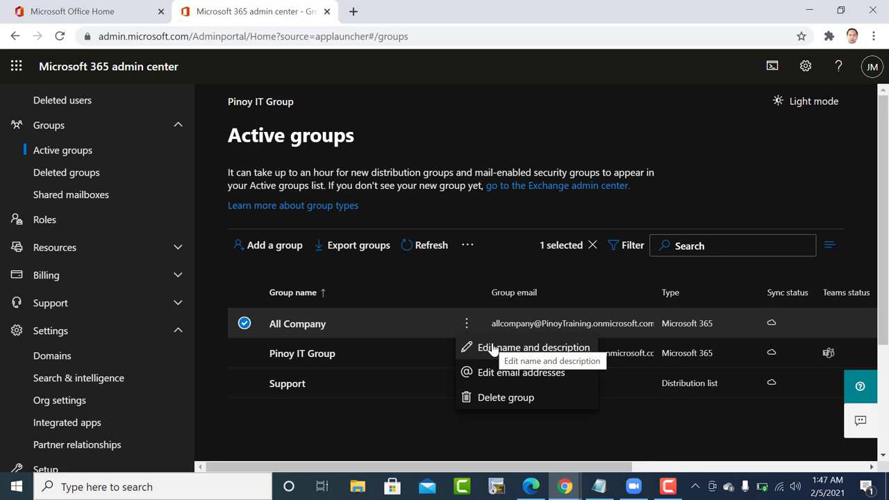
Change All Company's primary email domain to pinoyitgroup.com.
click(499, 373)
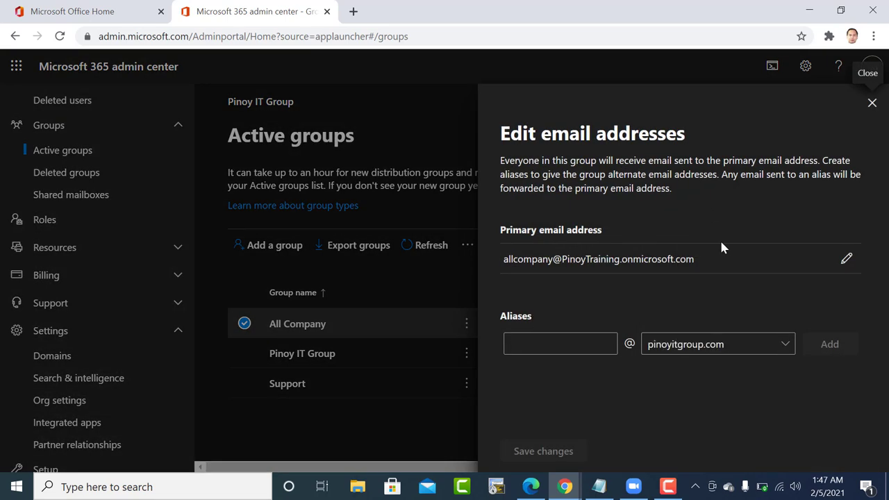
click(846, 258)
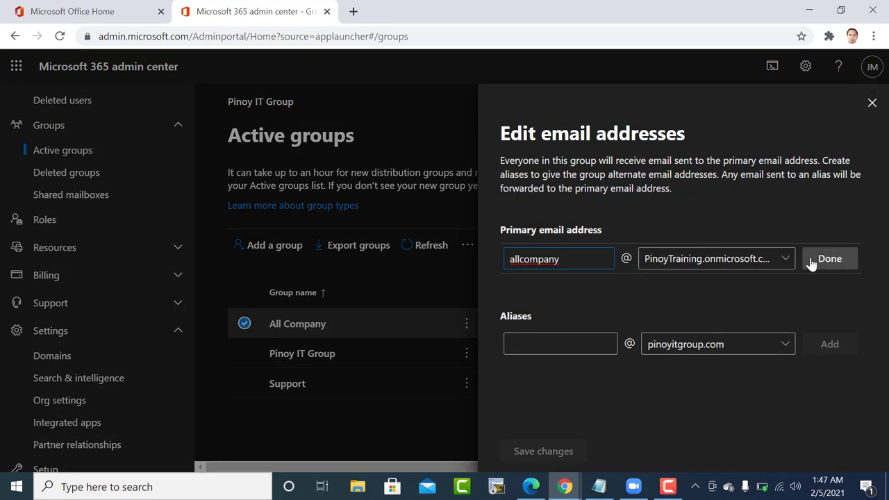
click(785, 260)
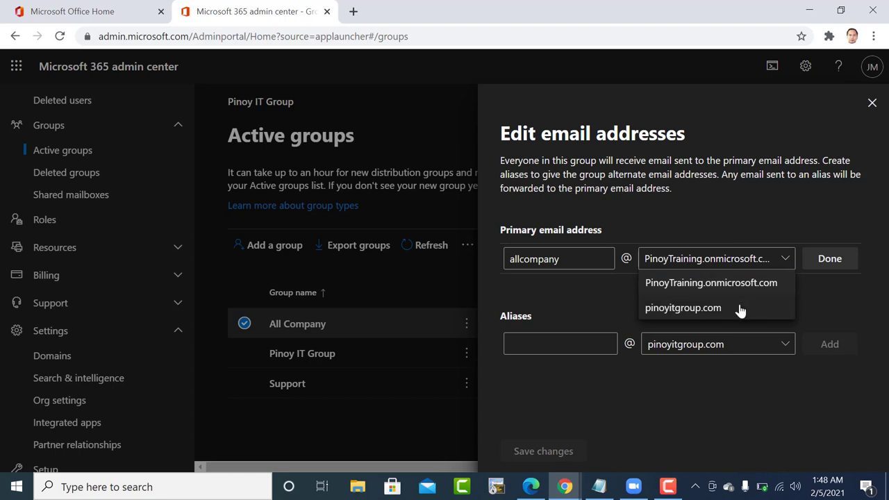
click(740, 309)
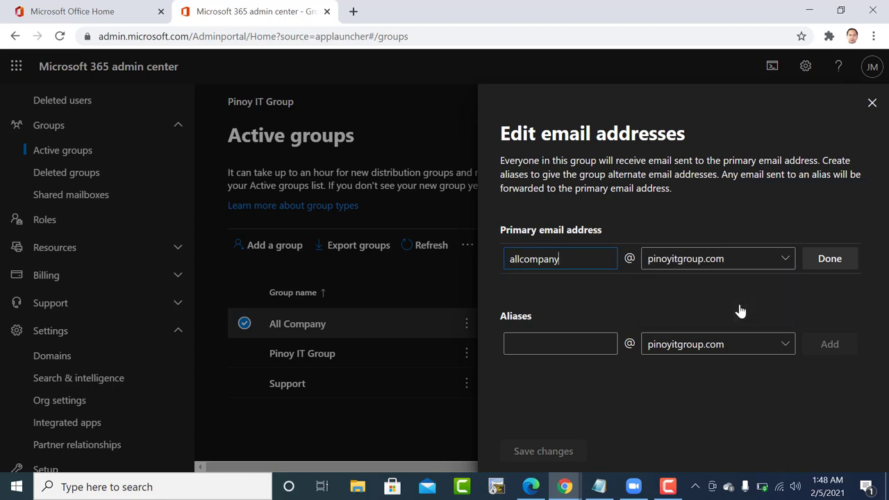
click(829, 262)
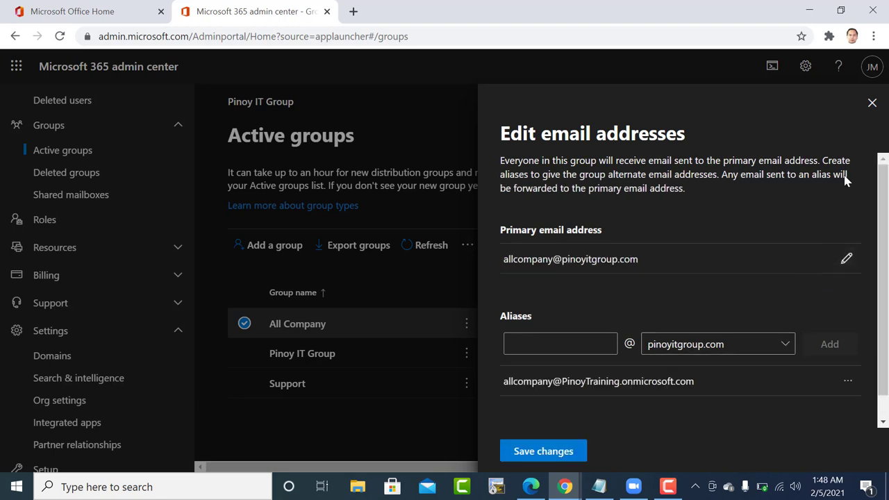
Save All Company's new primary address, close the panel, and view Pinoy IT Group's details.
click(872, 103)
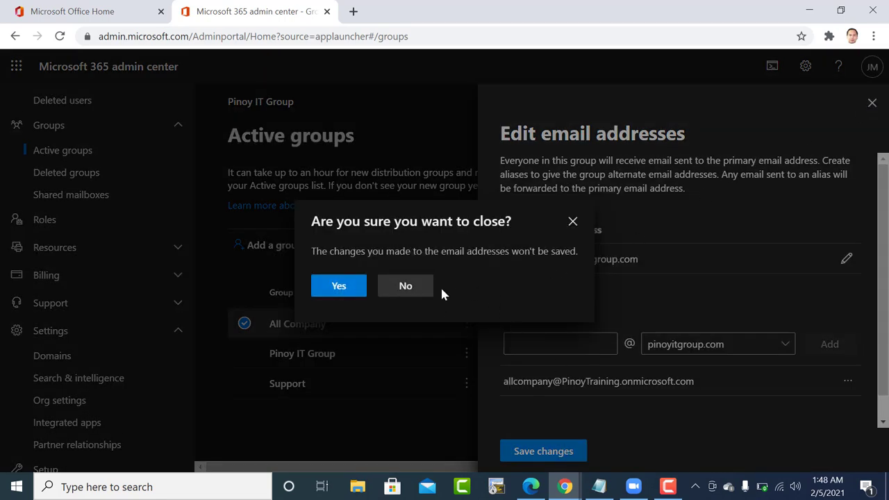
click(573, 221)
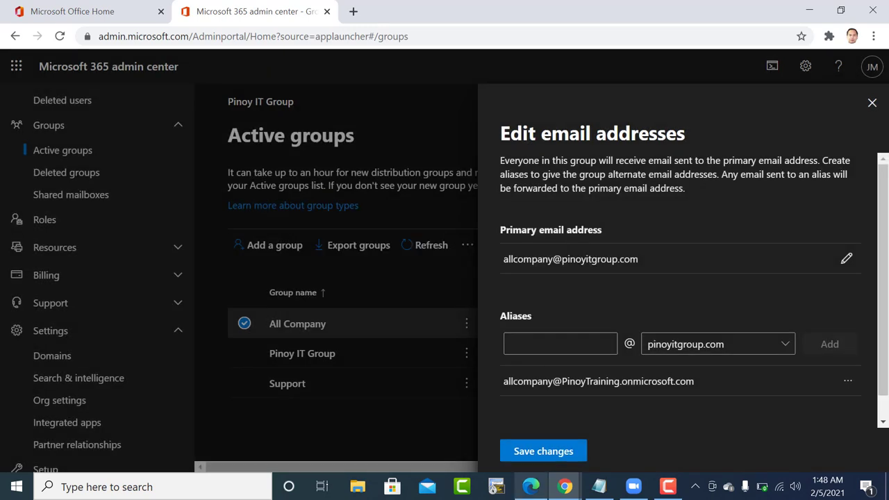
click(539, 456)
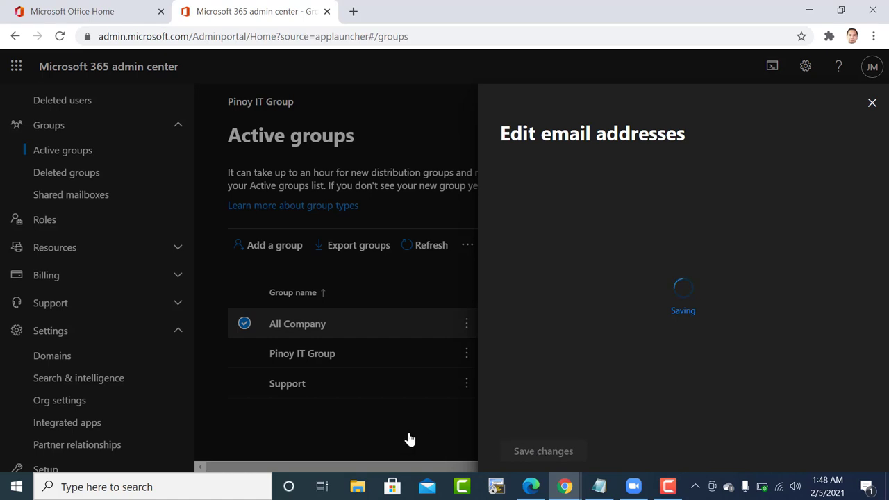
click(873, 101)
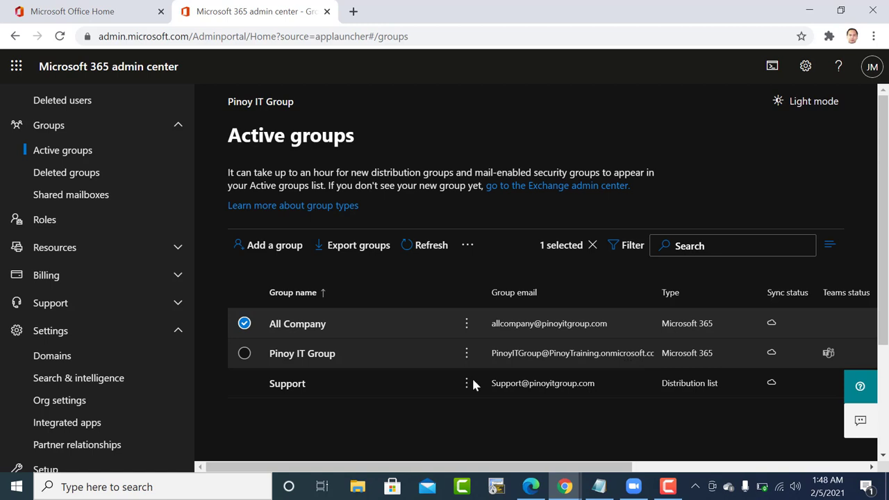
click(521, 355)
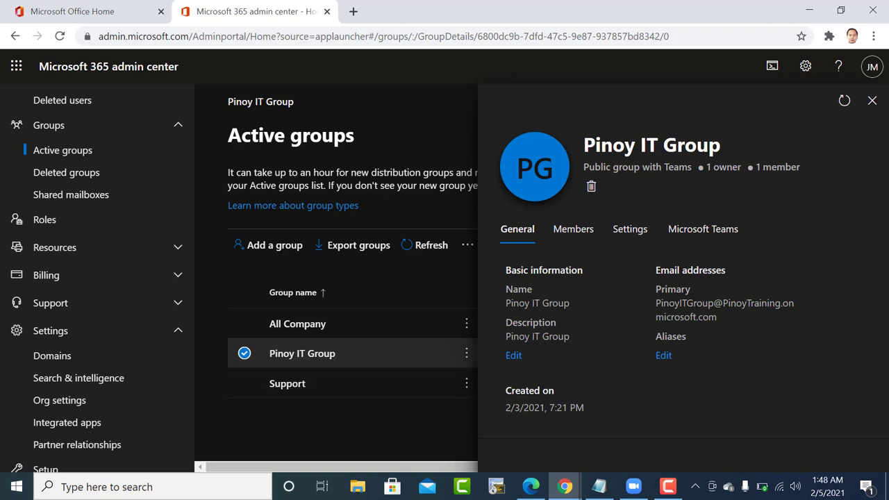
click(873, 102)
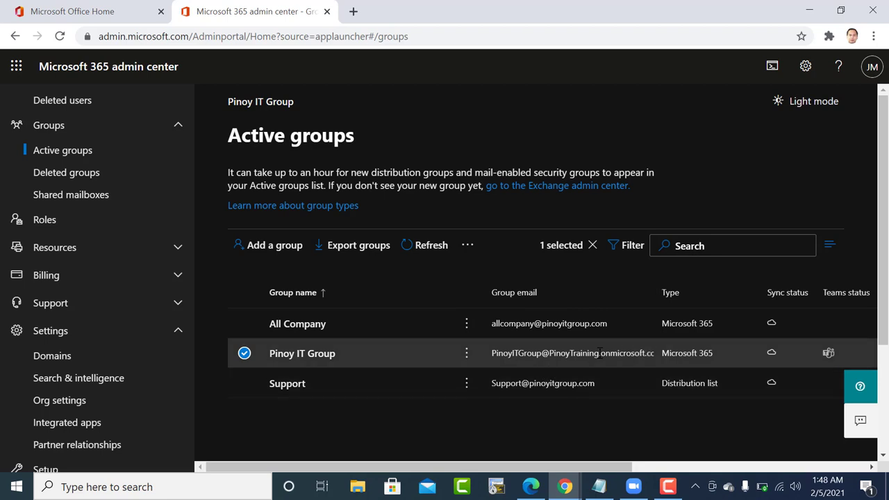
click(467, 353)
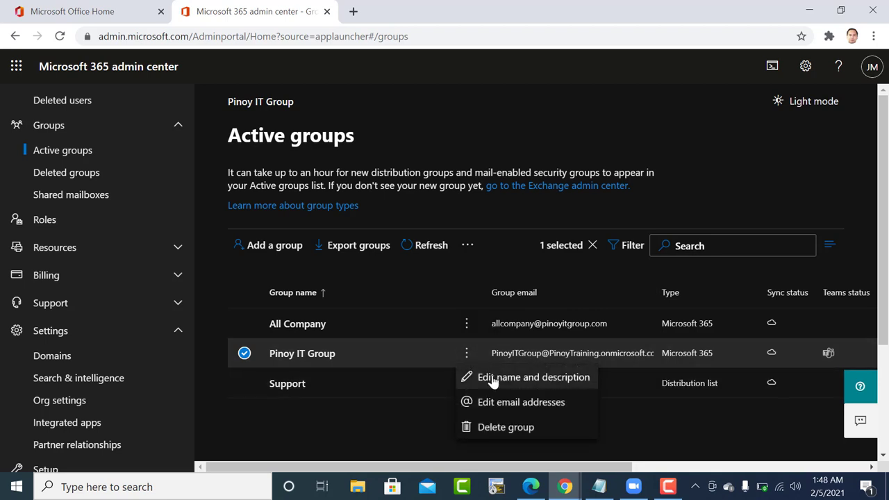
click(496, 403)
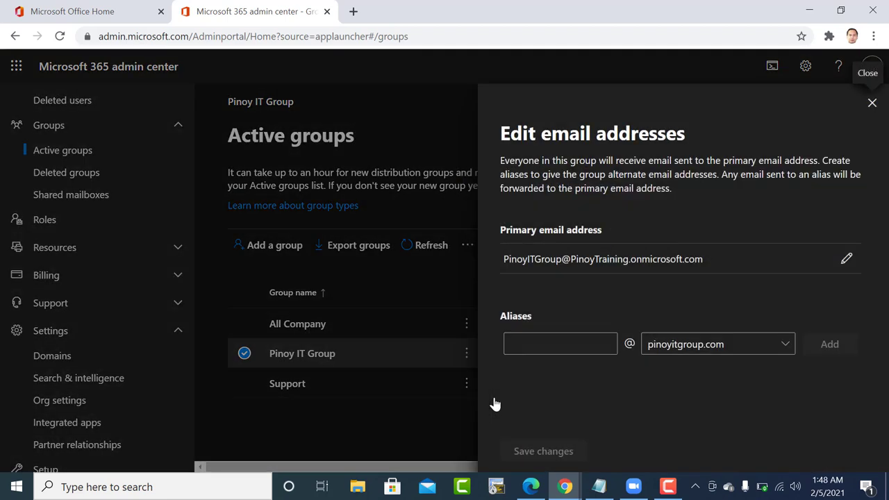
click(847, 260)
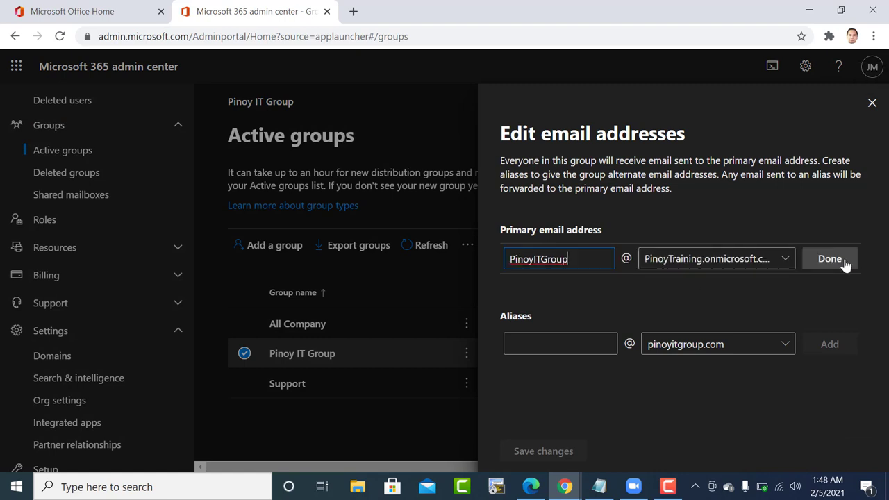
right_click(787, 260)
key(Escape)
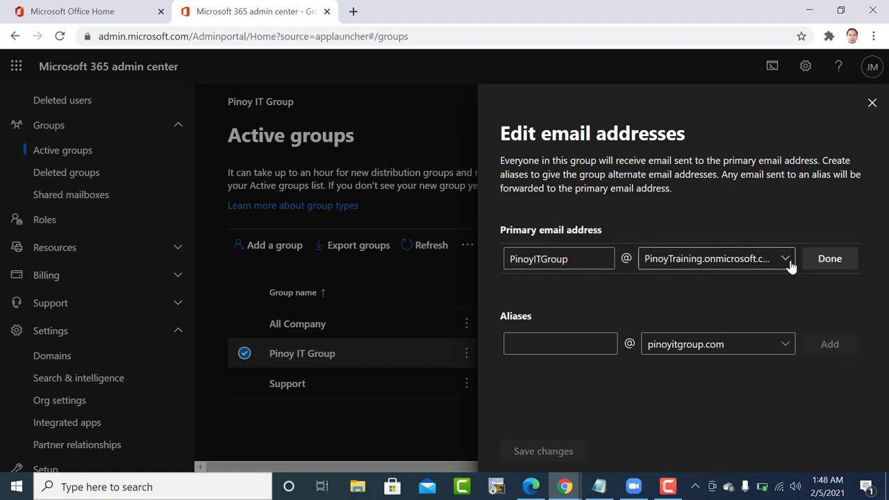
click(788, 261)
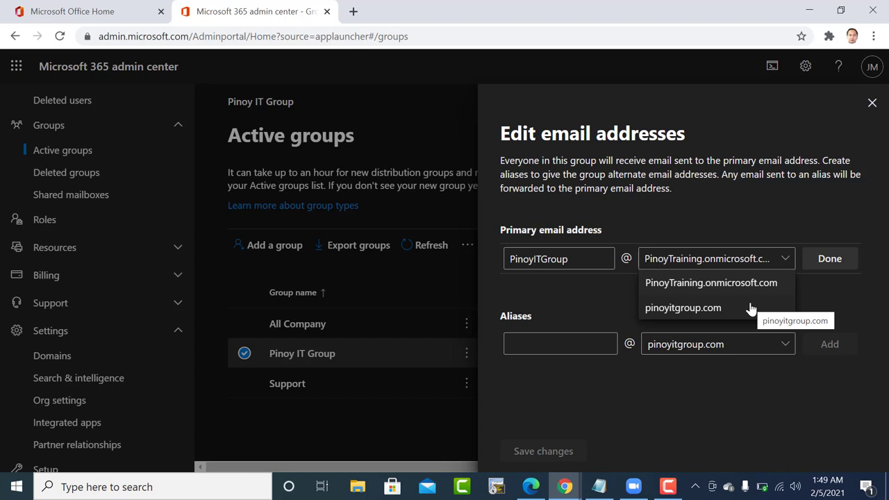
click(682, 310)
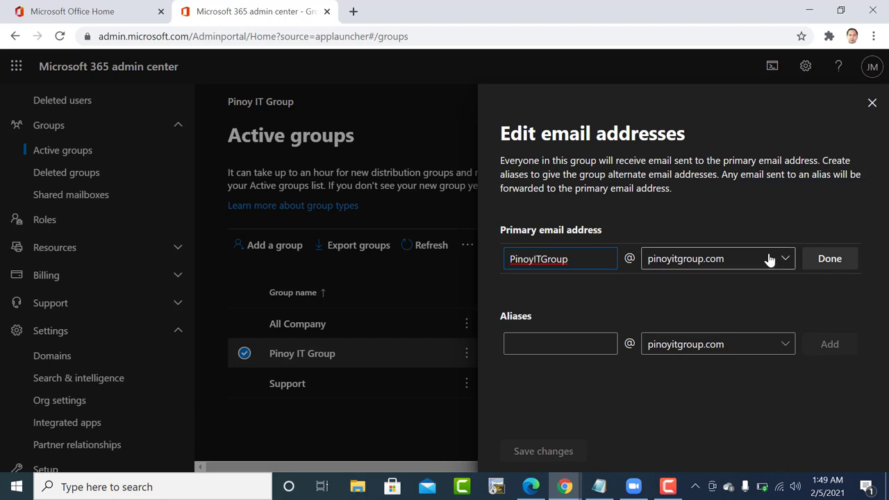
click(830, 257)
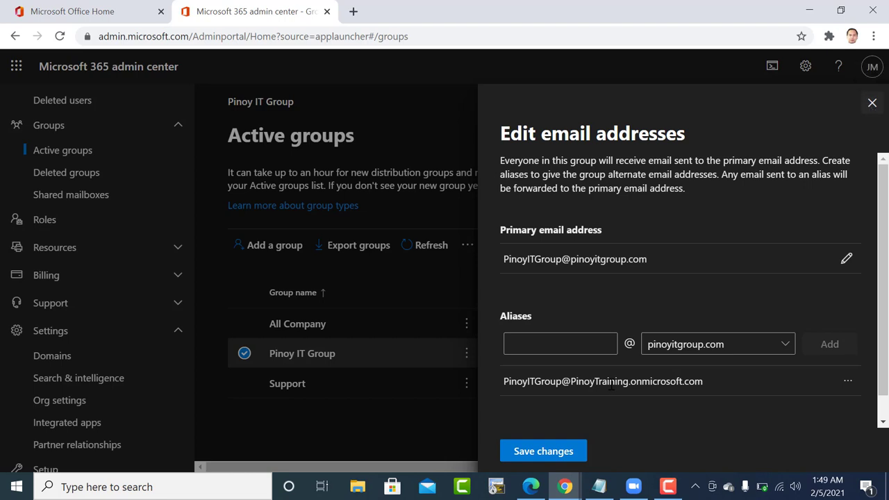
click(549, 453)
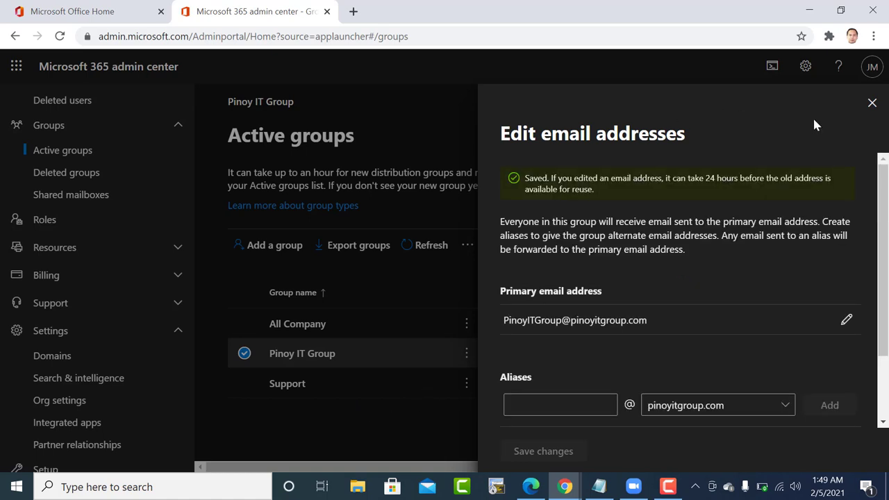
click(872, 103)
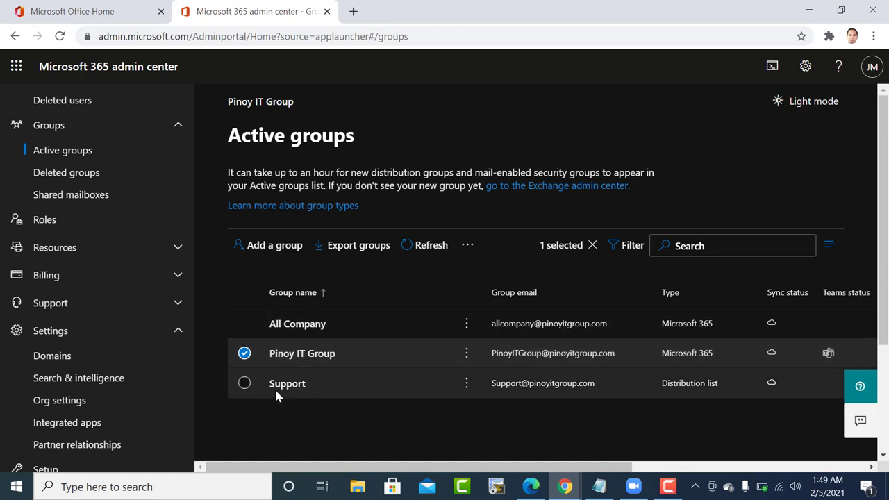
click(316, 333)
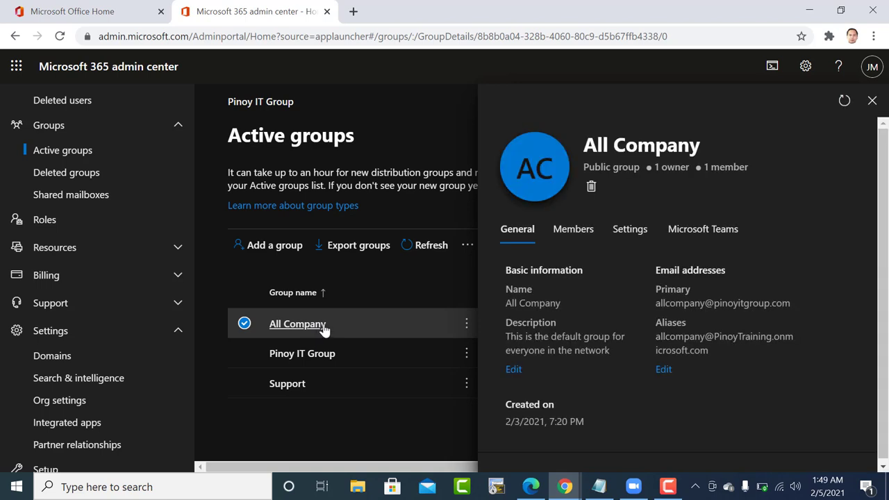
click(566, 236)
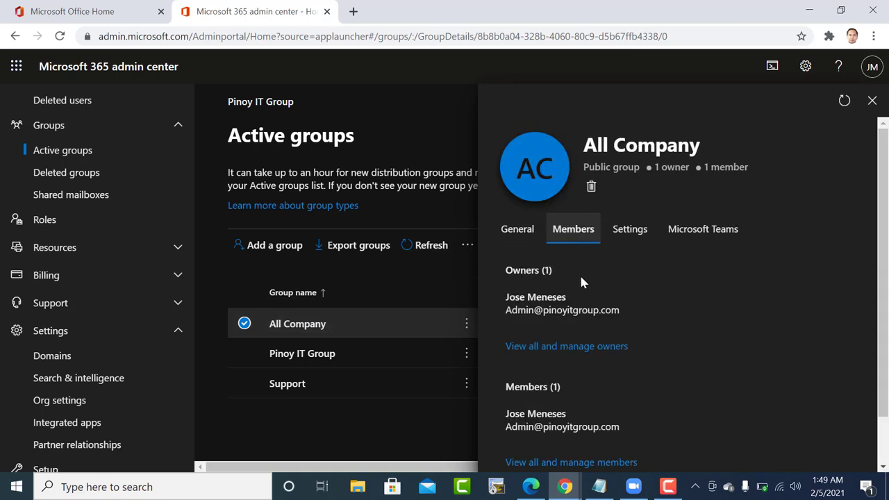
scroll(603, 346, down, 1)
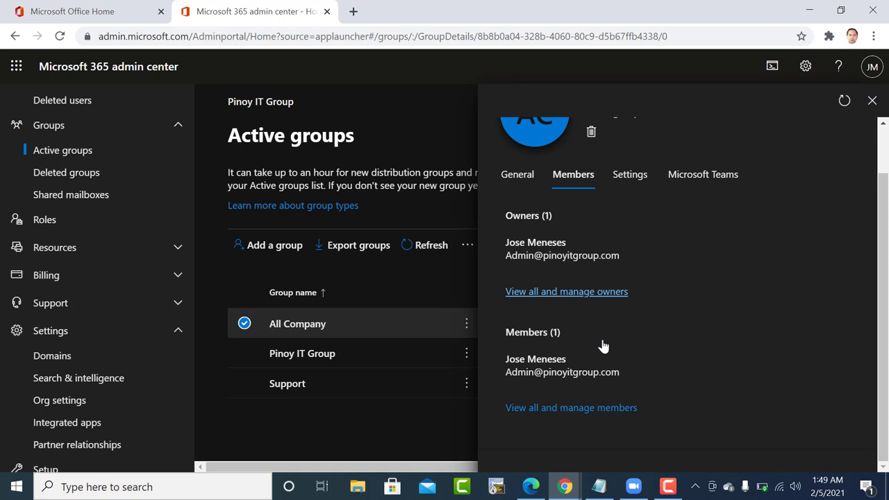
click(594, 409)
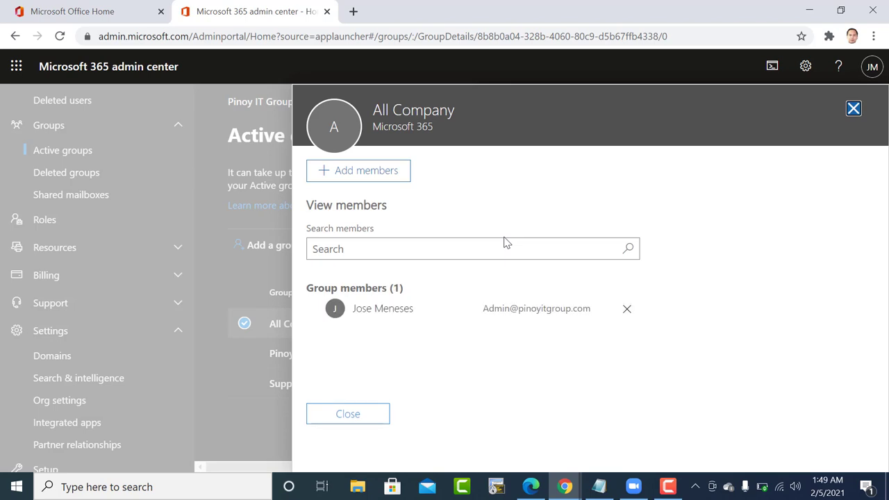
click(854, 109)
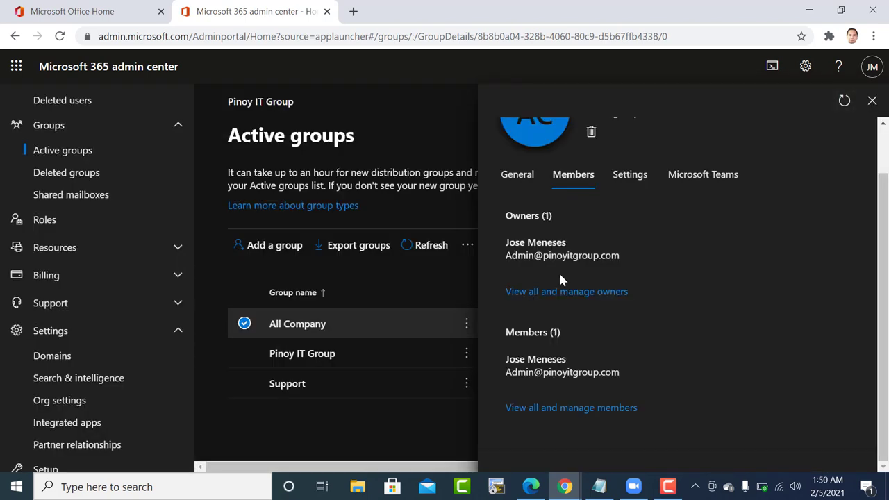
right_click(874, 102)
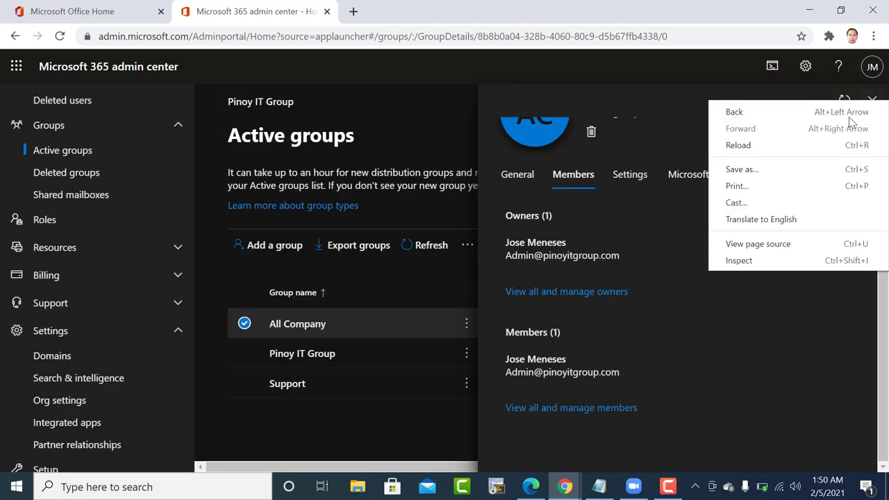
click(700, 340)
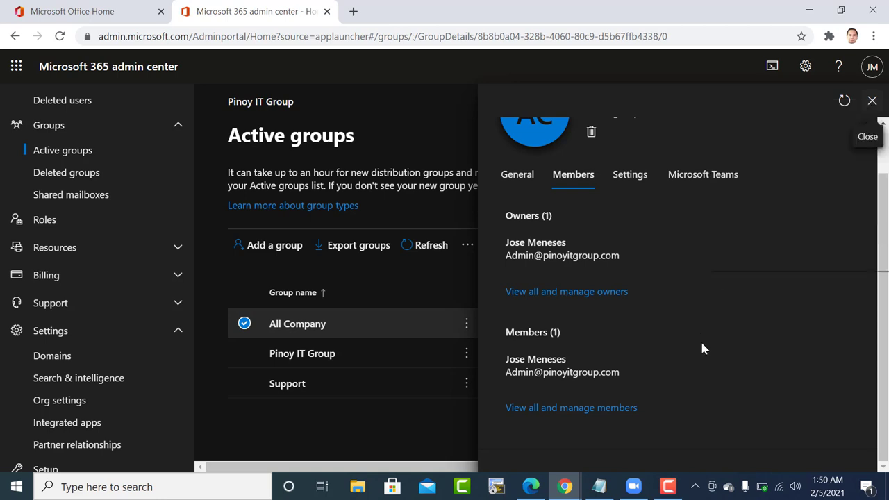
click(872, 103)
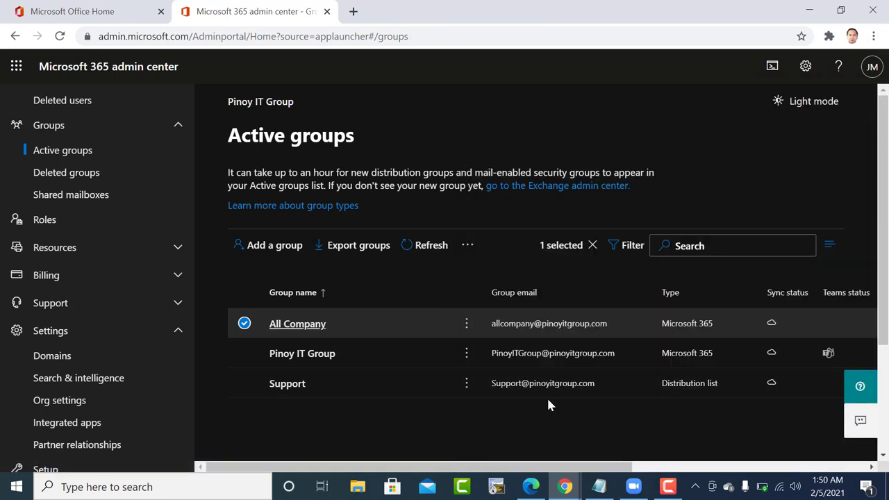
click(553, 354)
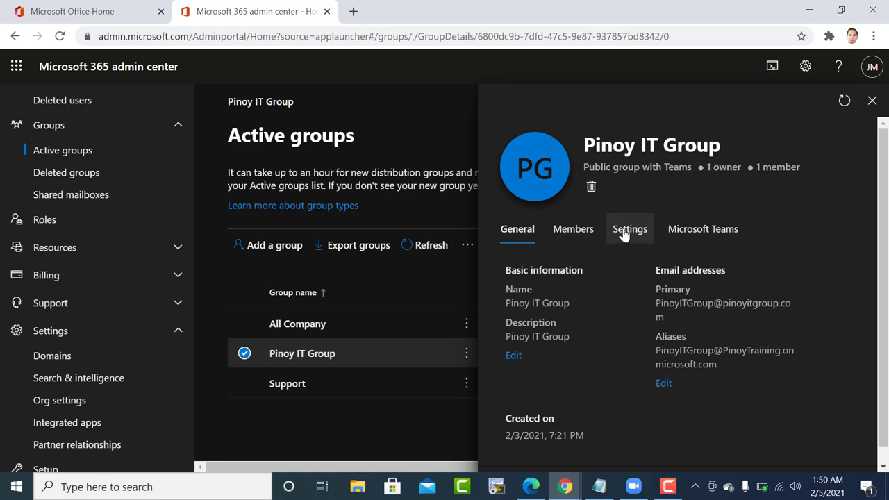
right_click(582, 236)
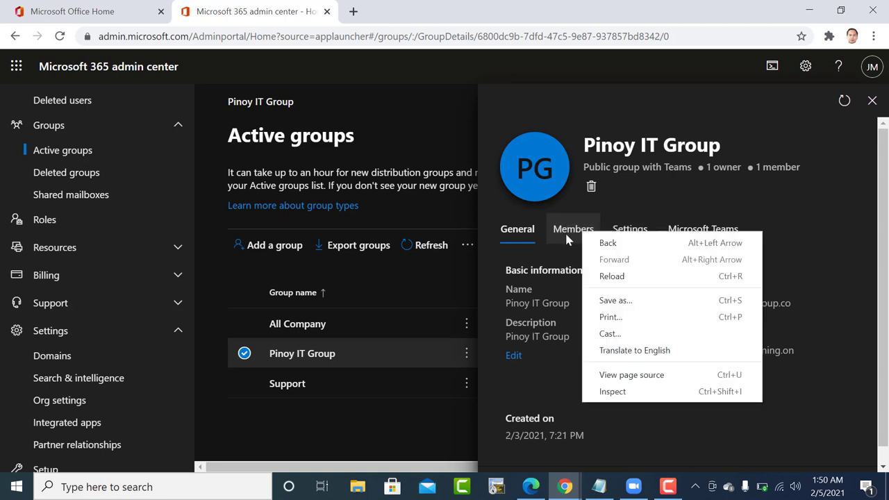
click(567, 236)
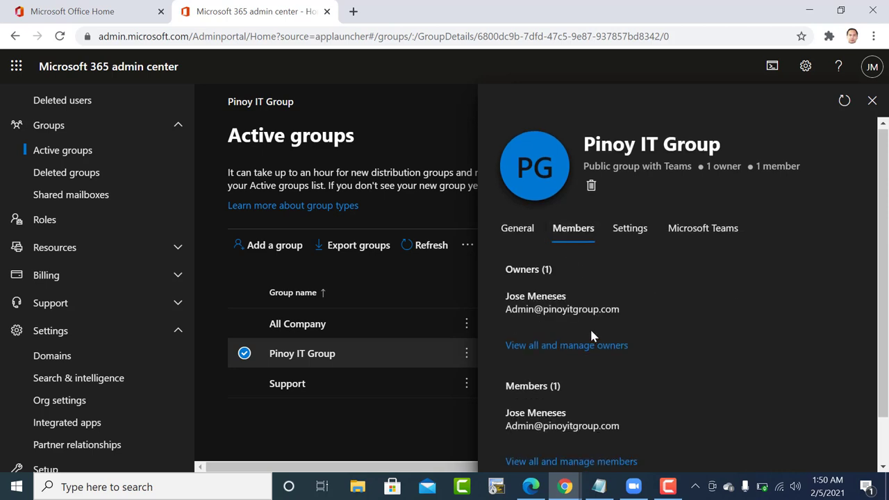
scroll(590, 334, down, 1)
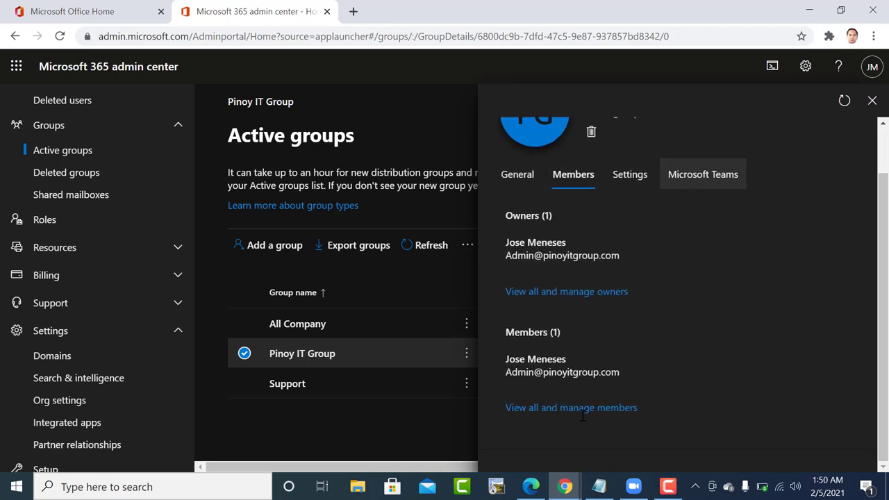
click(873, 100)
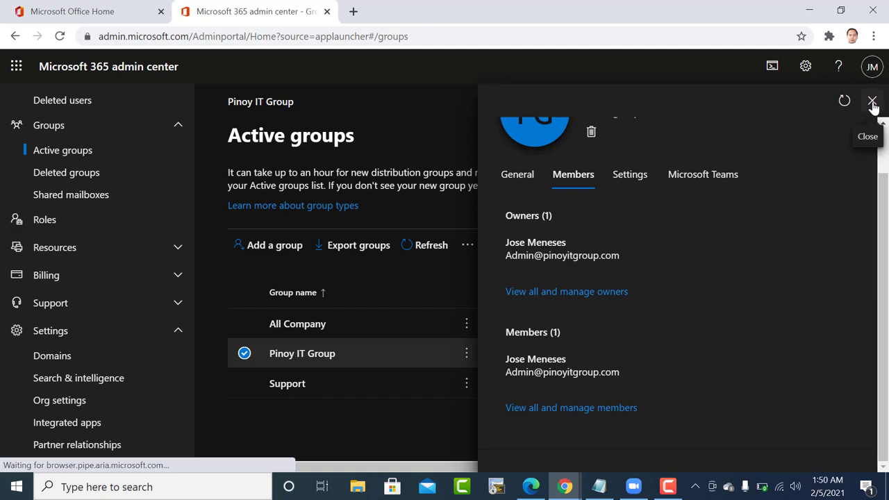
scroll(451, 307, down, 2)
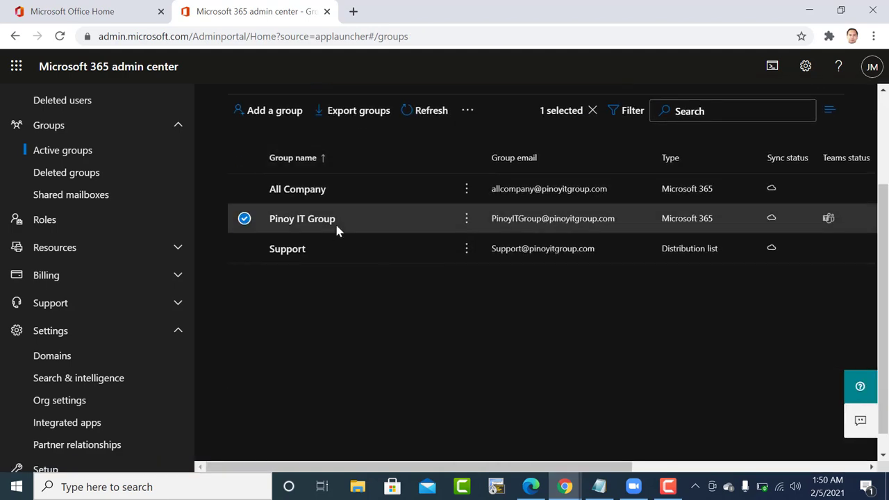
scroll(337, 231, up, 2)
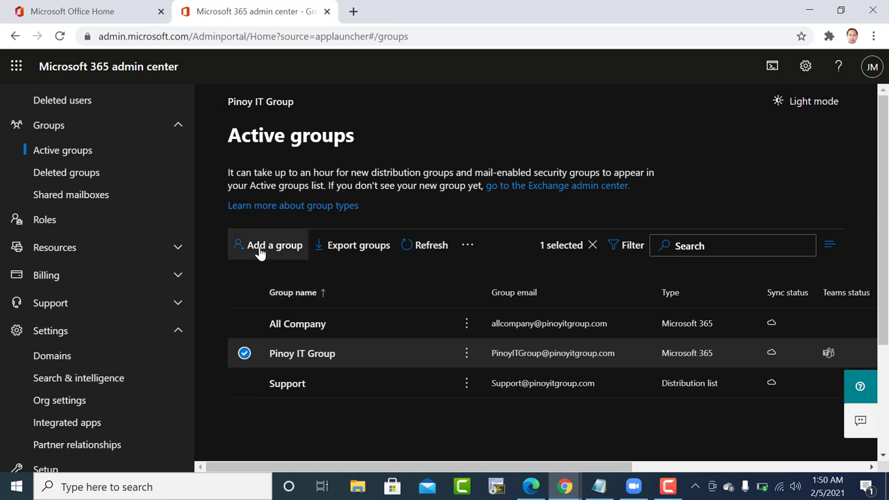
click(258, 252)
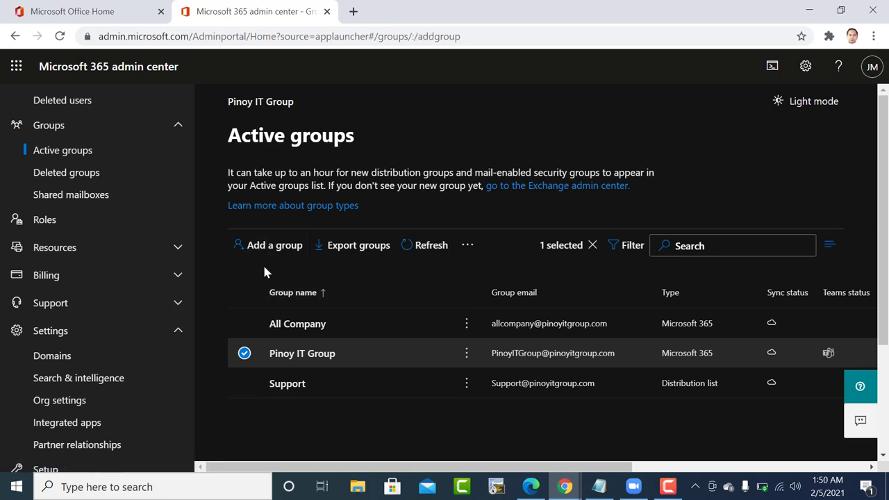
Start a new group as a Distribution group and move to its basics.
click(261, 251)
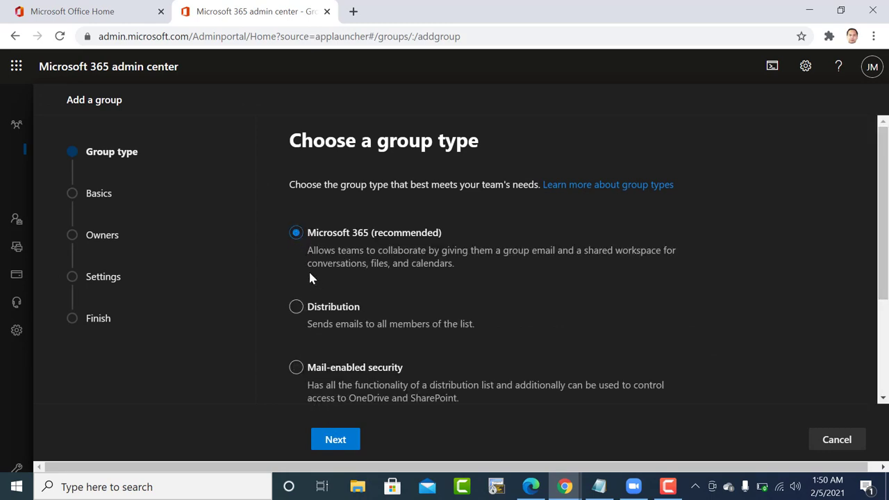
click(297, 309)
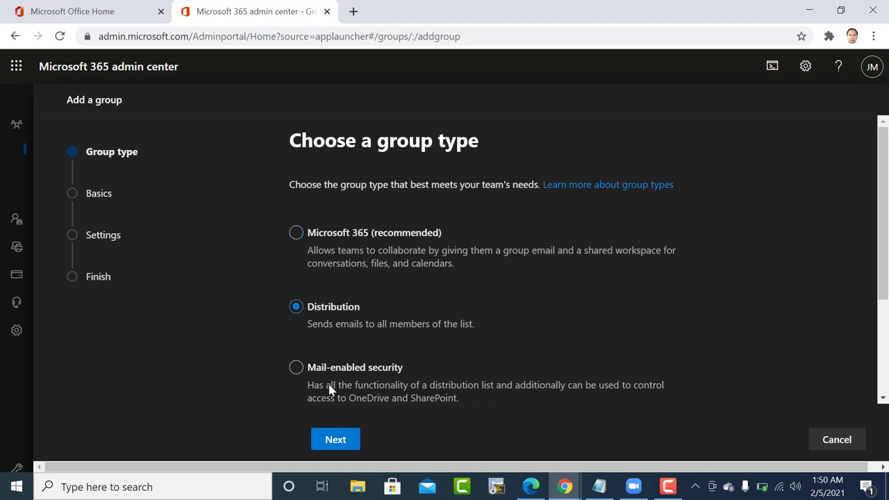
click(335, 440)
click(347, 251)
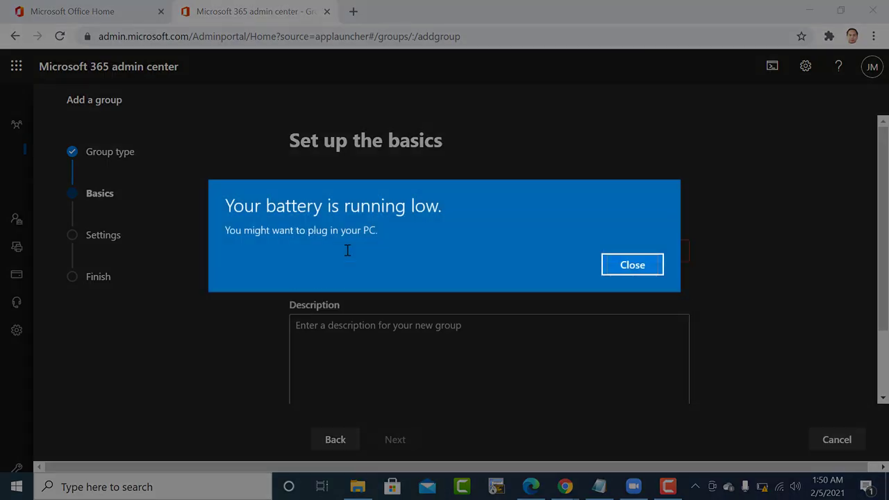
Name the group ITHelpDesk with description 'IT Support Email' and continue to settings.
click(626, 264)
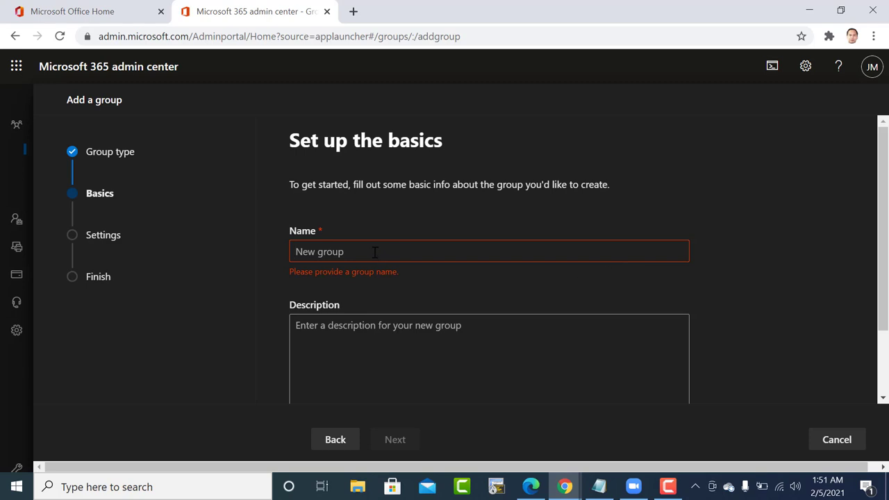
text(IT)
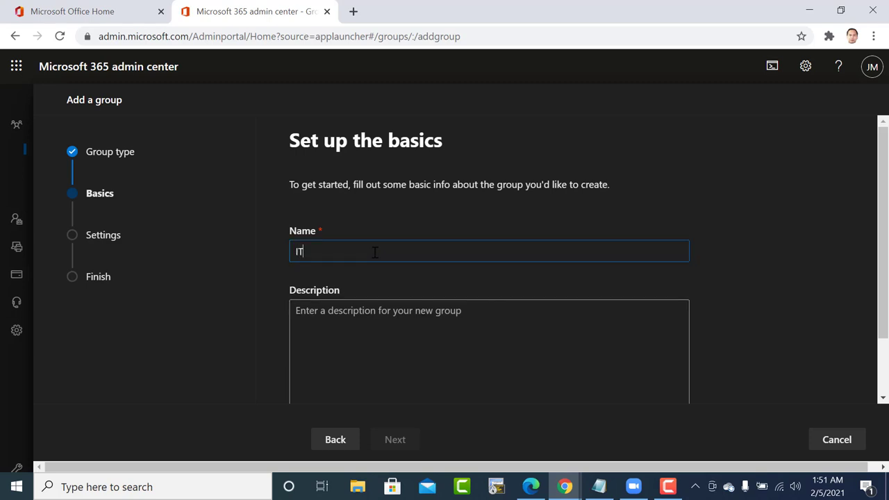
text(HelpDeskp\)
key(BackSpace)
text(top)
key(BackSpace)
key(BackSpace)
key(BackSpace)
key(XF86AudioLowerVolume)
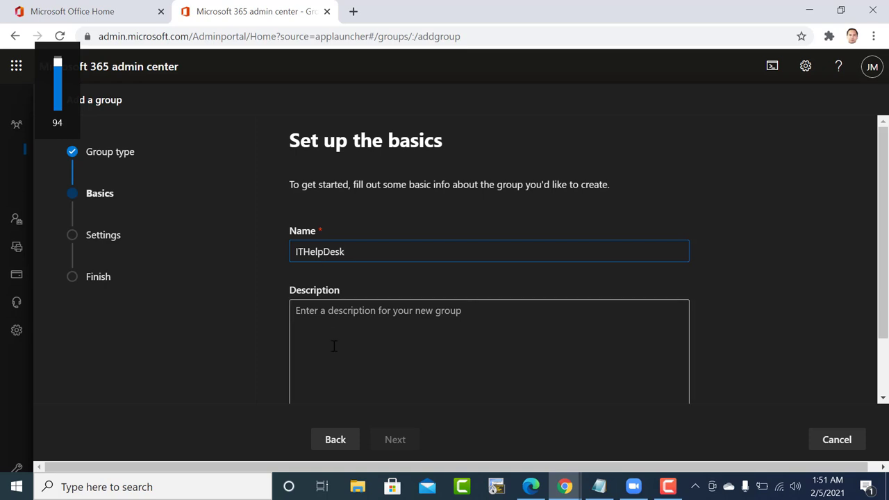
click(335, 346)
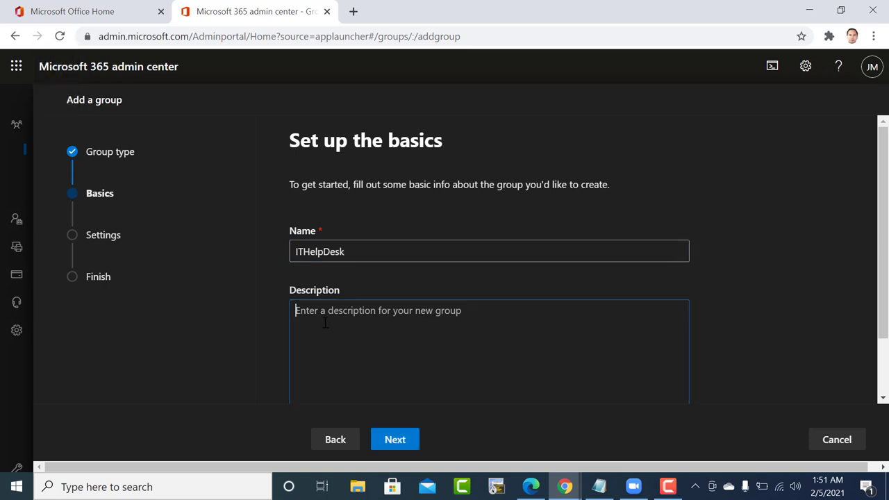
text(IT)
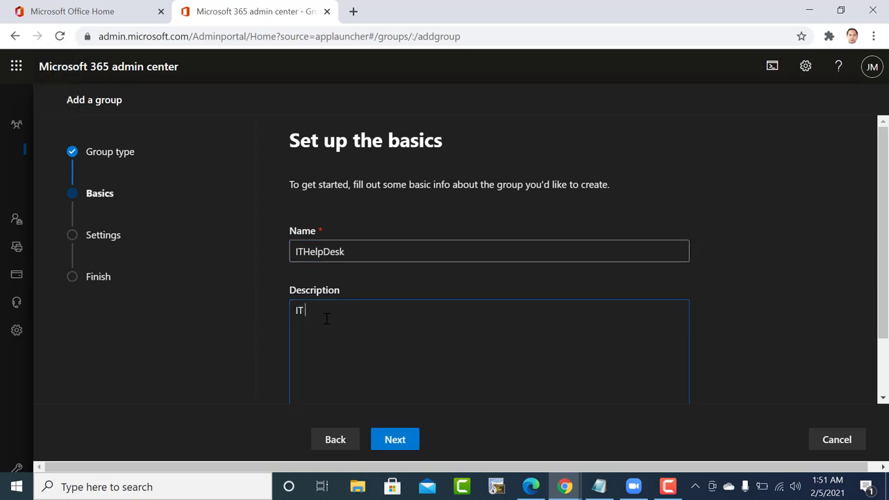
text( Support Email)
click(396, 444)
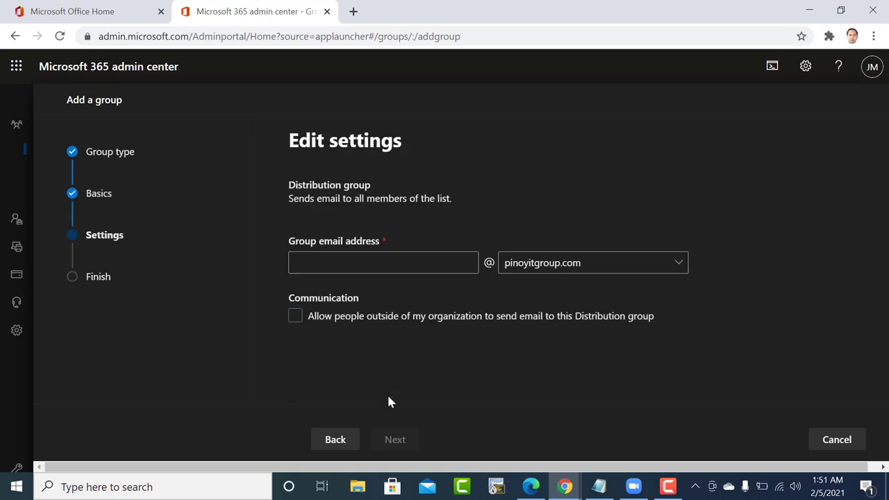
click(387, 264)
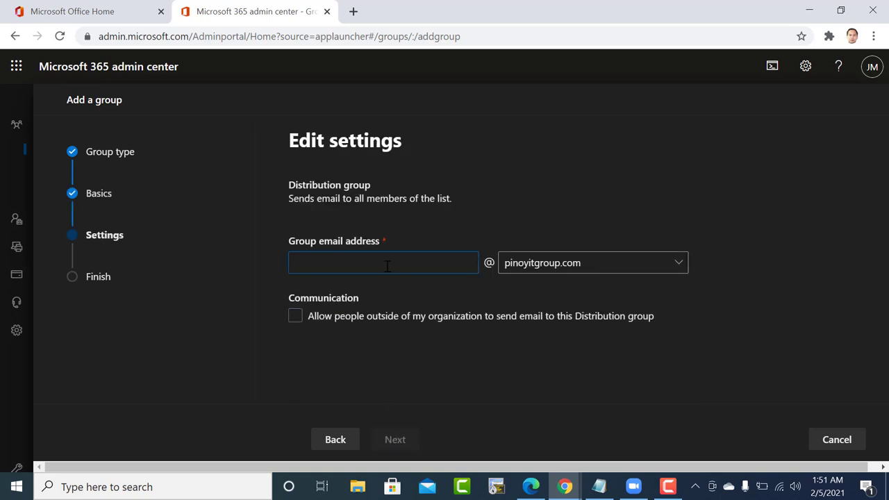
text(Helpdesk)
click(296, 262)
text(IT)
click(317, 319)
click(381, 386)
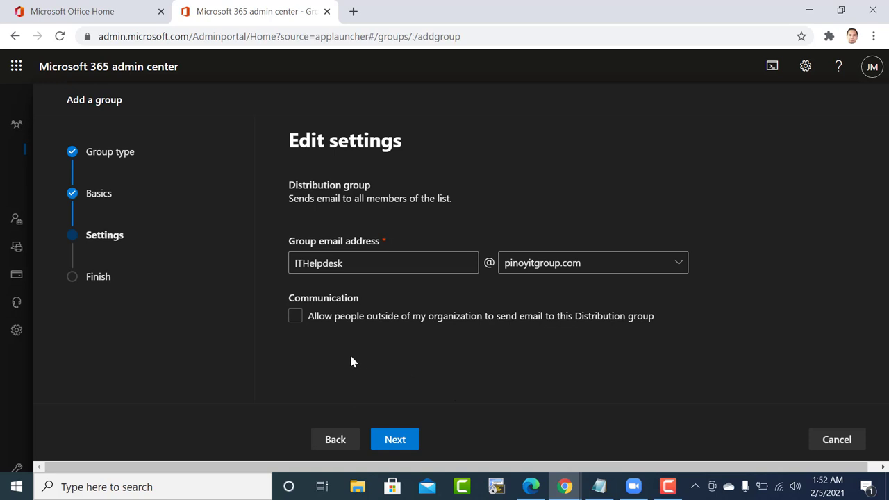
click(549, 273)
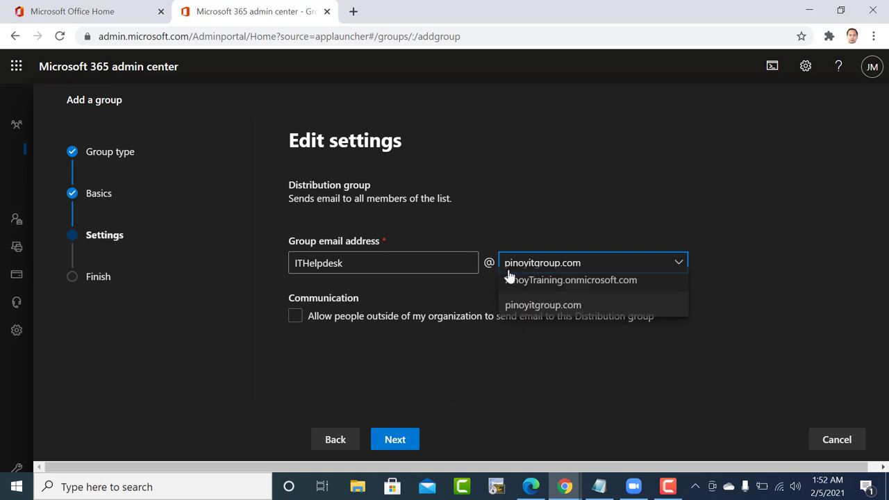
click(385, 267)
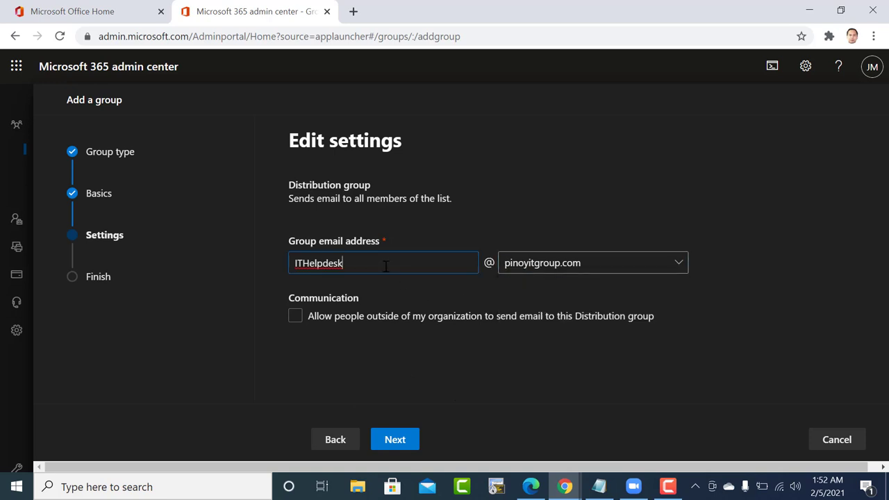
Block outside senders from emailing the group and proceed to review.
click(296, 317)
click(296, 318)
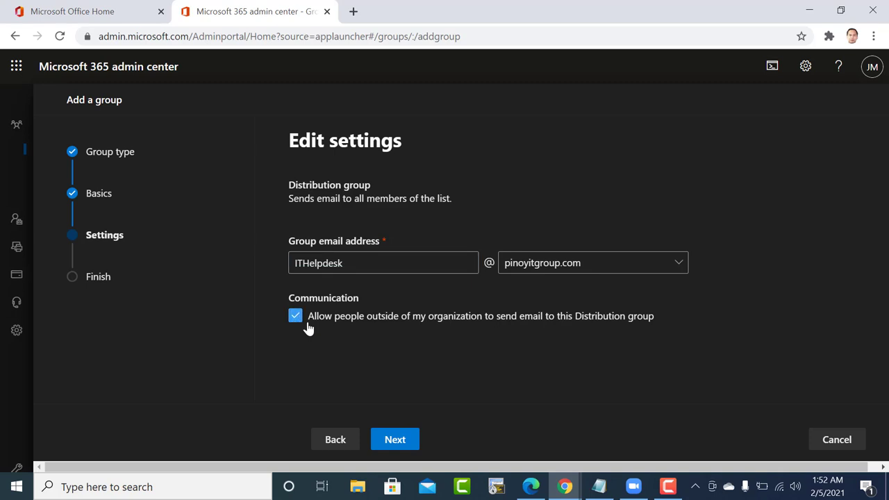
click(295, 319)
click(296, 319)
click(296, 318)
click(392, 440)
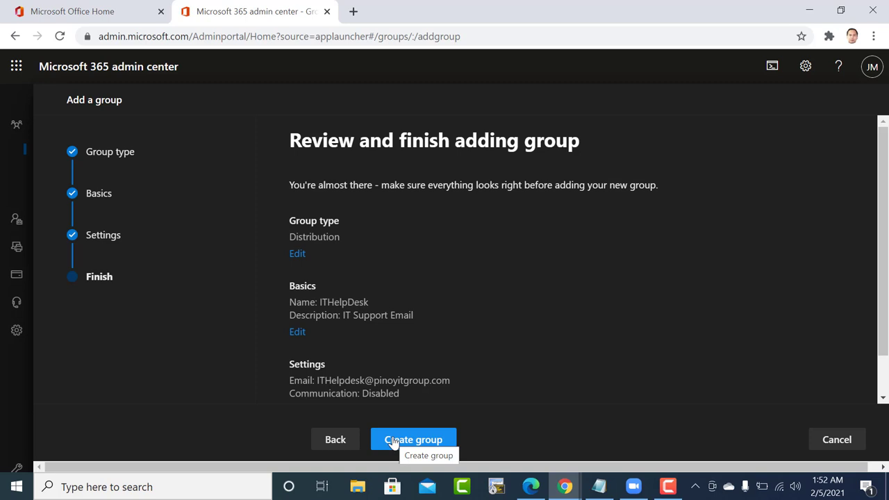
Recheck the settings, create the ITHelpDesk distribution group, and close the confirmation.
scroll(415, 399, down, 2)
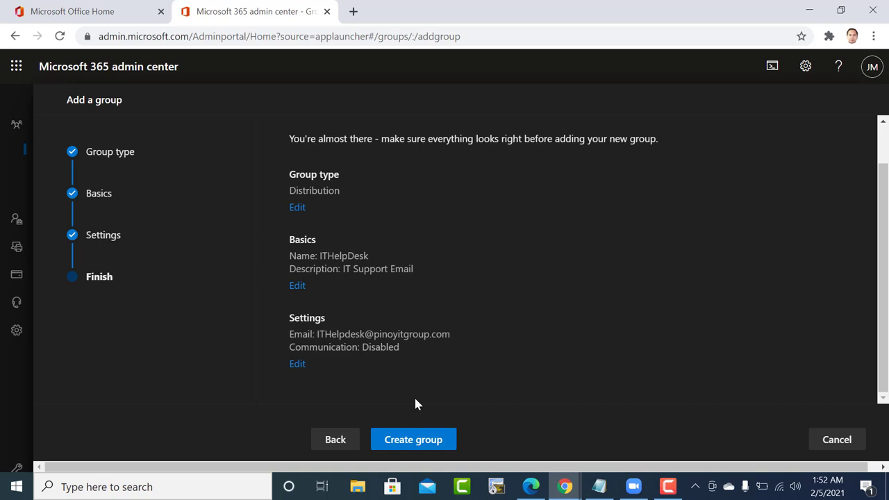
click(295, 364)
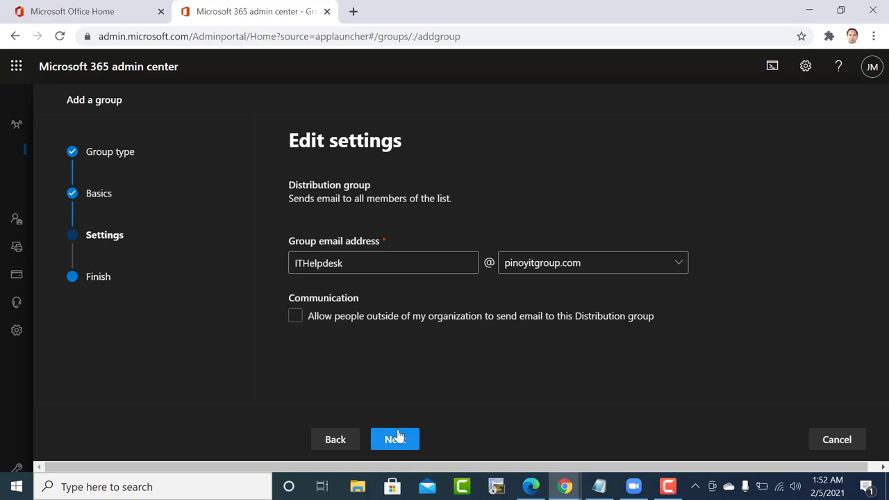
click(396, 440)
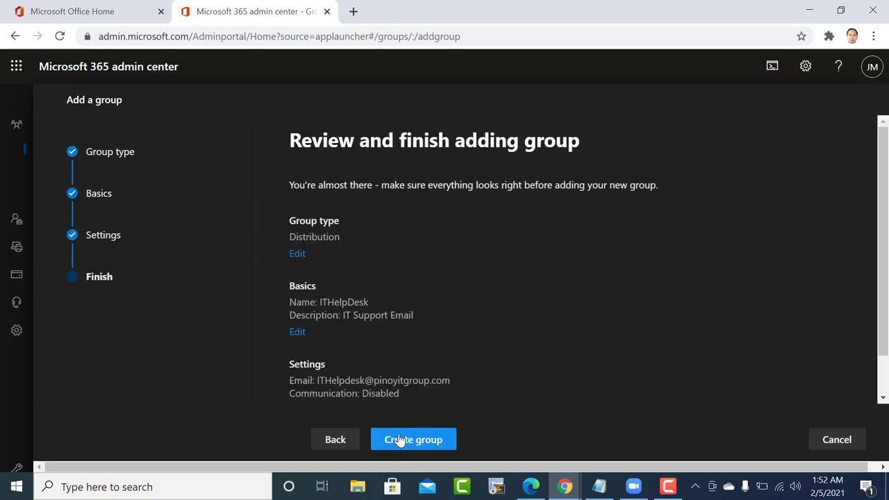
click(406, 442)
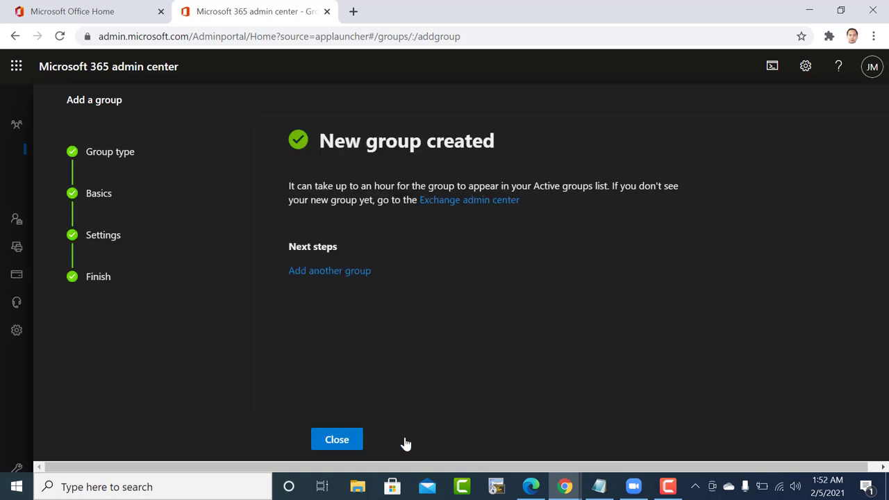
key(XF86AudioRaiseVolume)
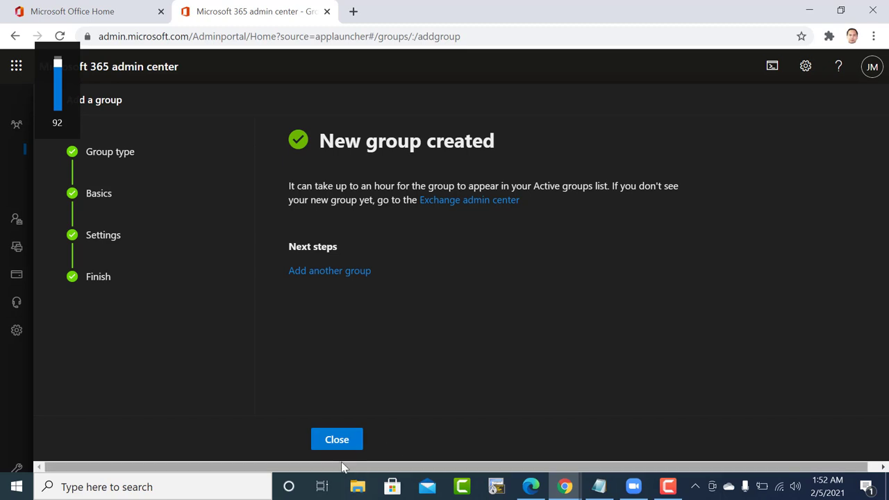
click(339, 446)
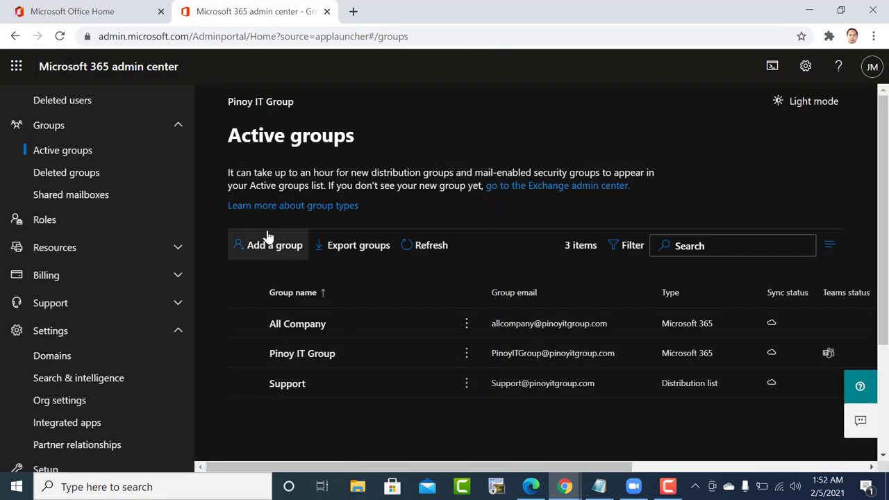
From Active users, begin adding a single new user.
scroll(63, 156, up, 2)
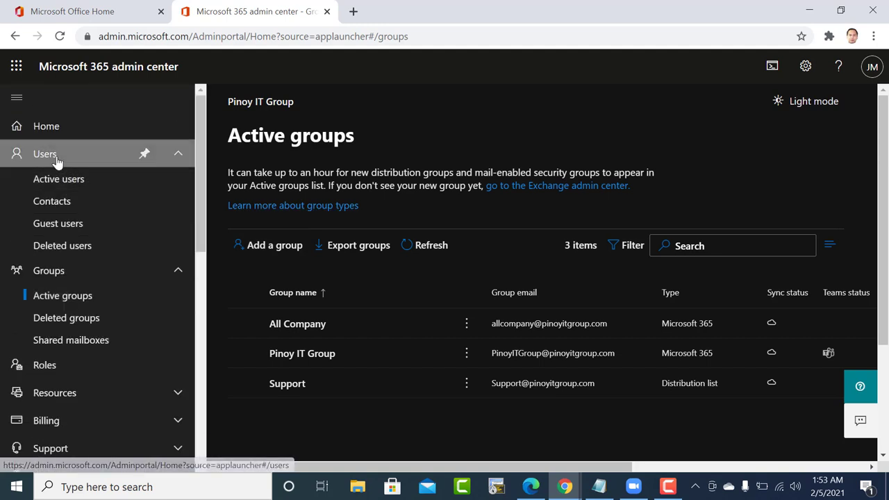
click(56, 163)
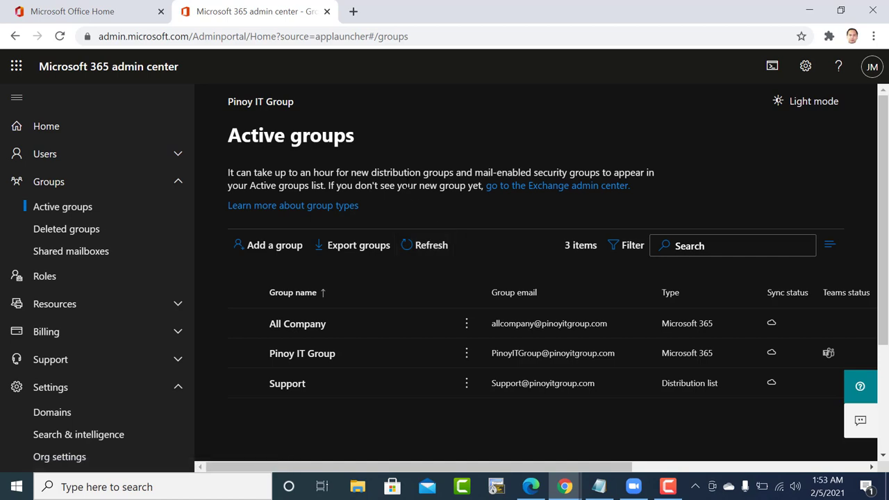
scroll(409, 187, down, 2)
scroll(409, 188, up, 2)
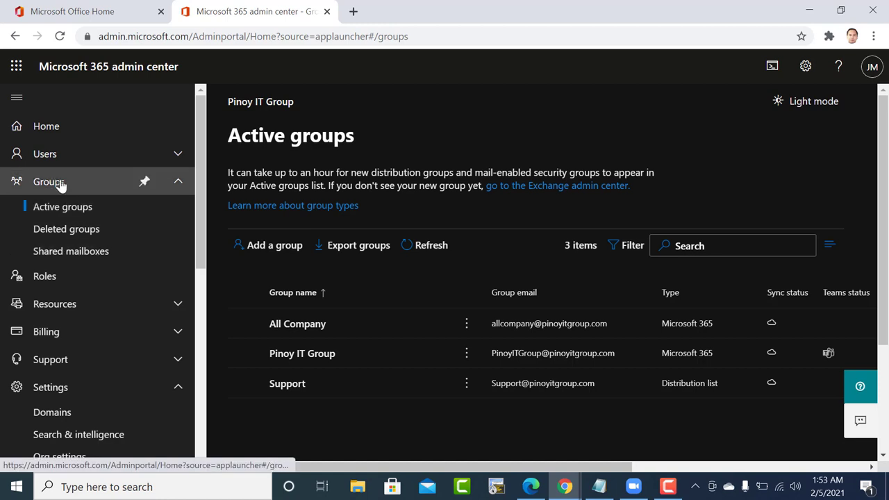
click(58, 156)
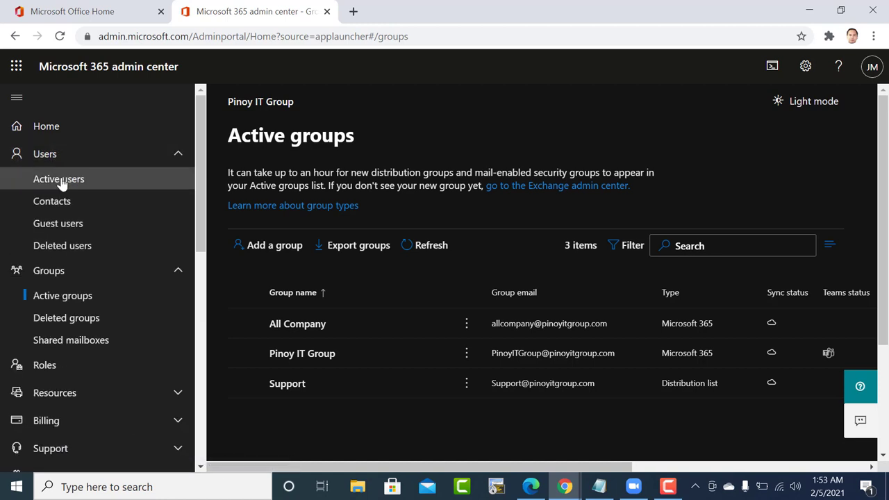
click(61, 181)
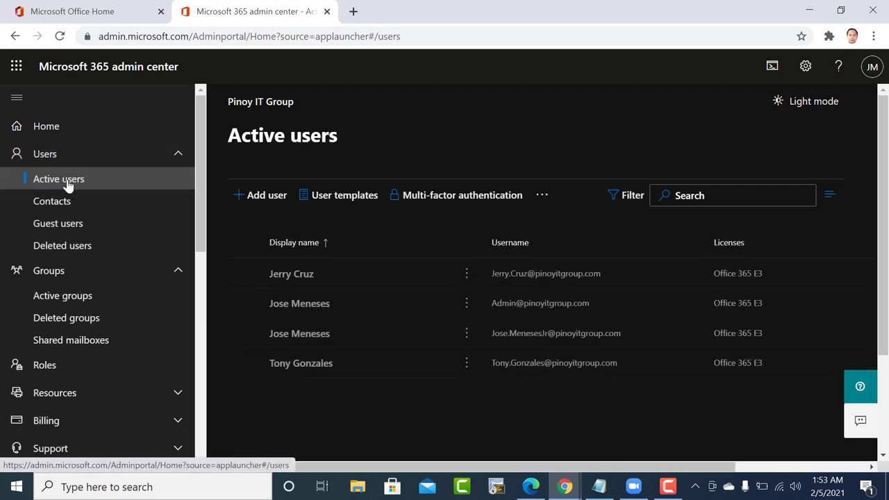
click(251, 195)
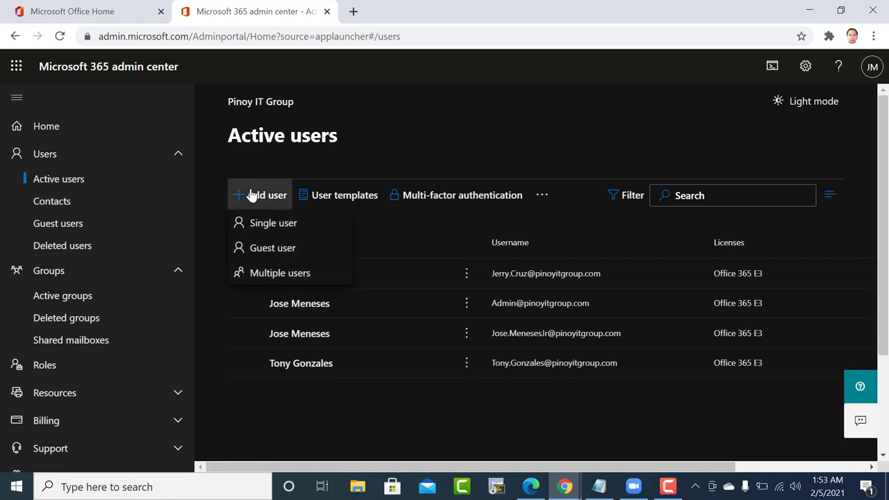
click(264, 227)
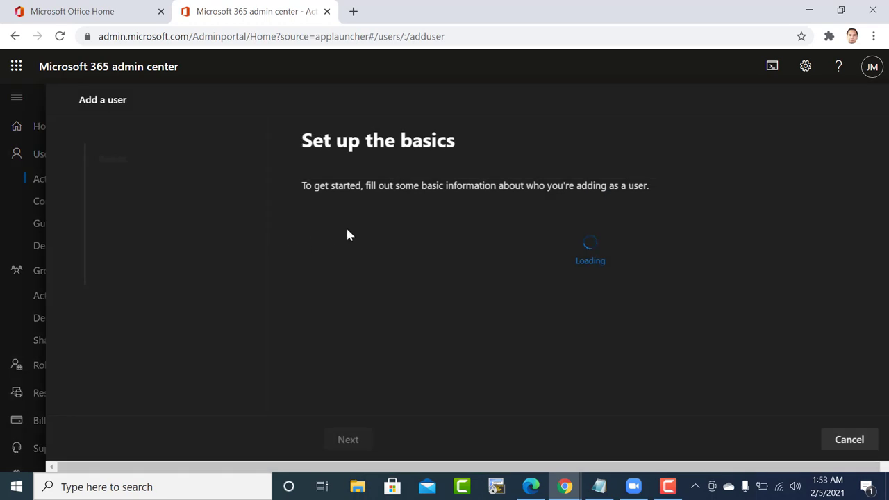
Enter the new user's first and last name, and a dotted username.
click(314, 253)
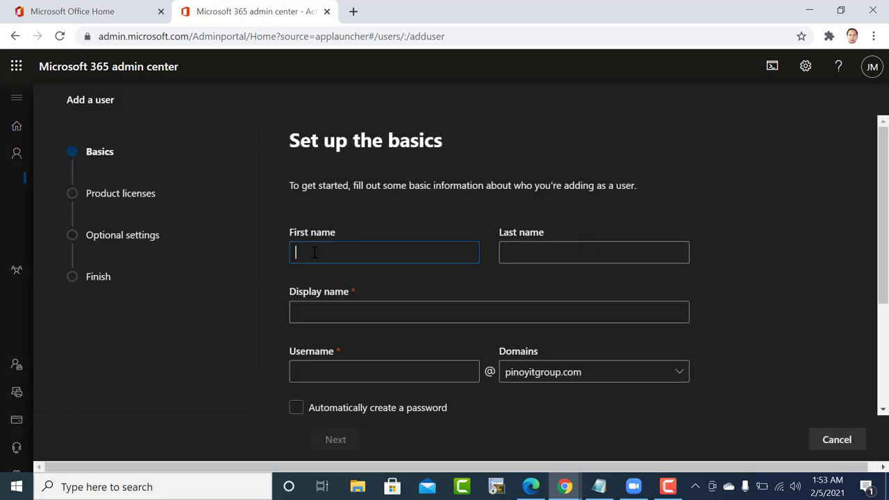
text(Johny)
click(526, 252)
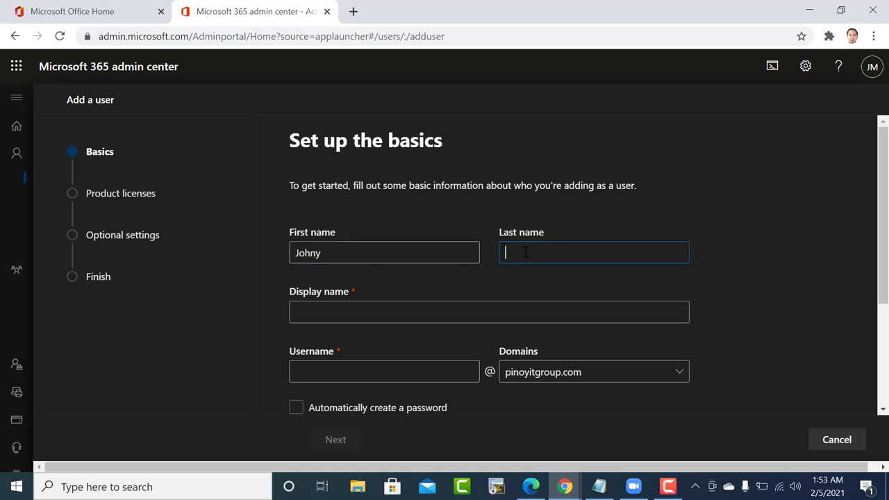
text(Depp)
click(317, 313)
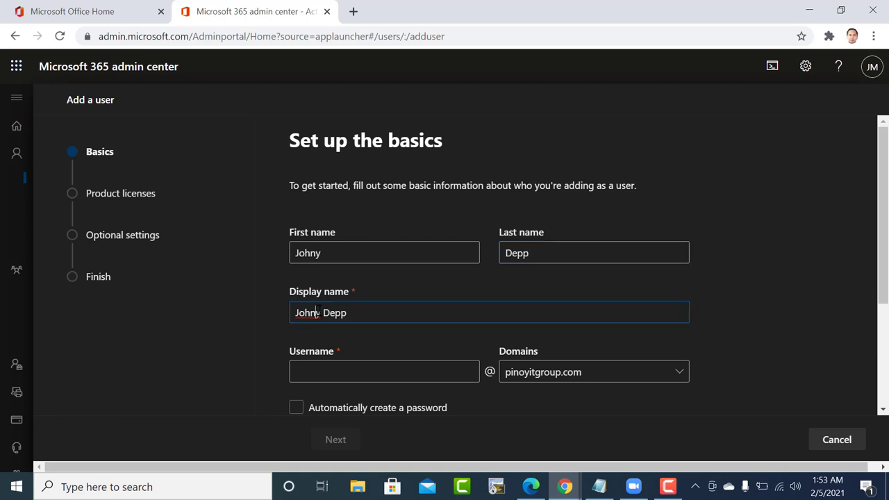
drag(360, 314, 269, 310)
key(ctrl+c)
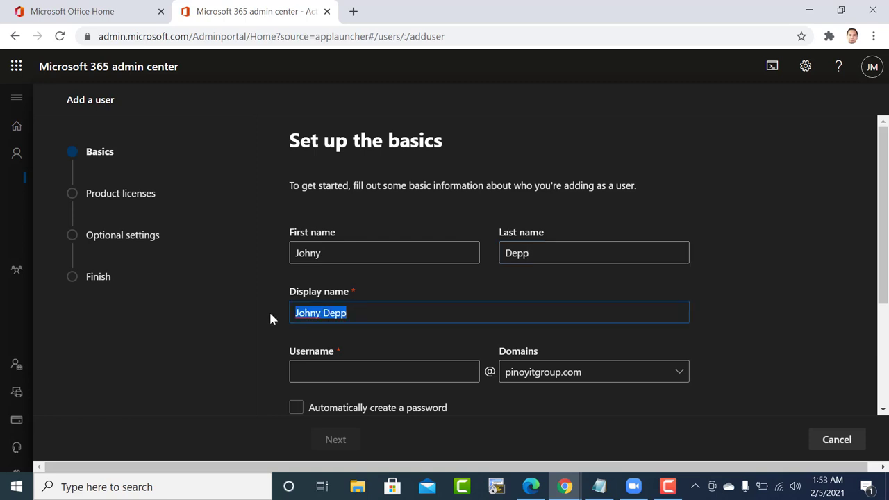
click(303, 373)
key(ctrl+v)
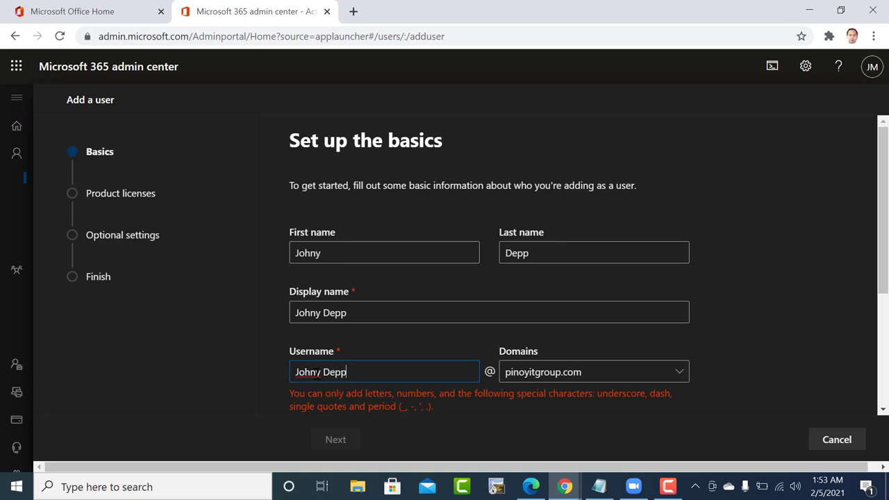
key(BackSpace)
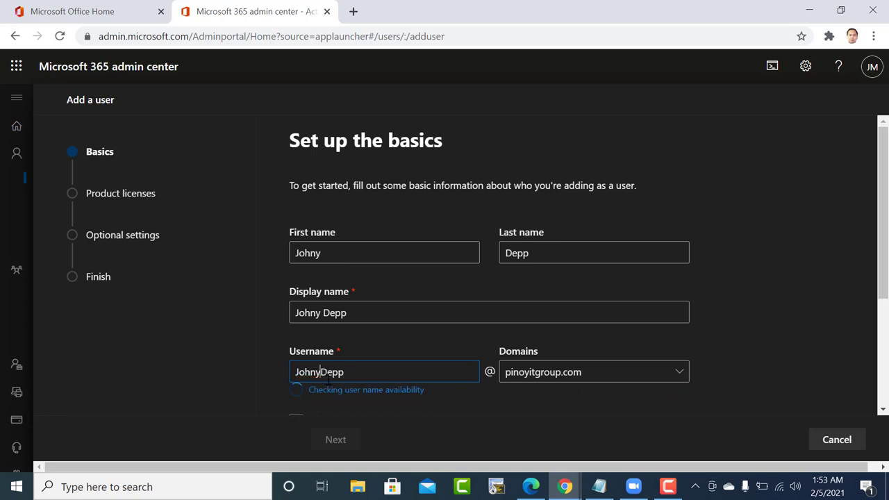
text(.)
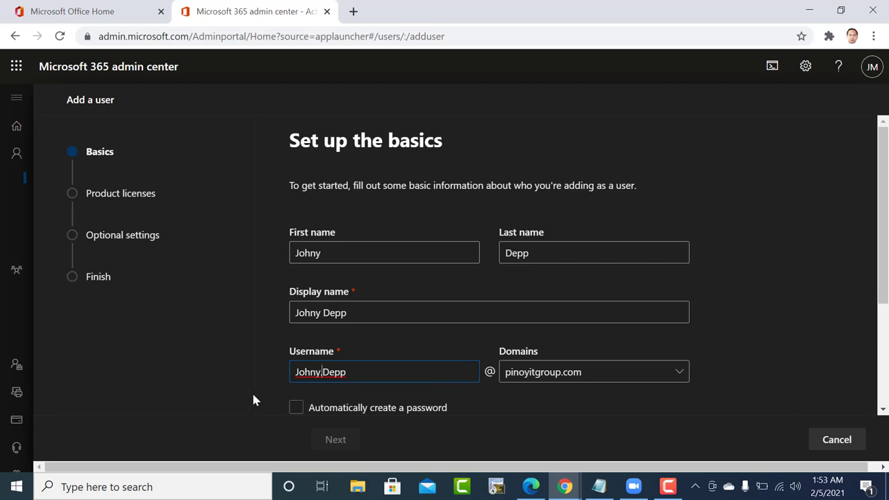
Auto-generate the user's password and continue to product licenses.
click(296, 409)
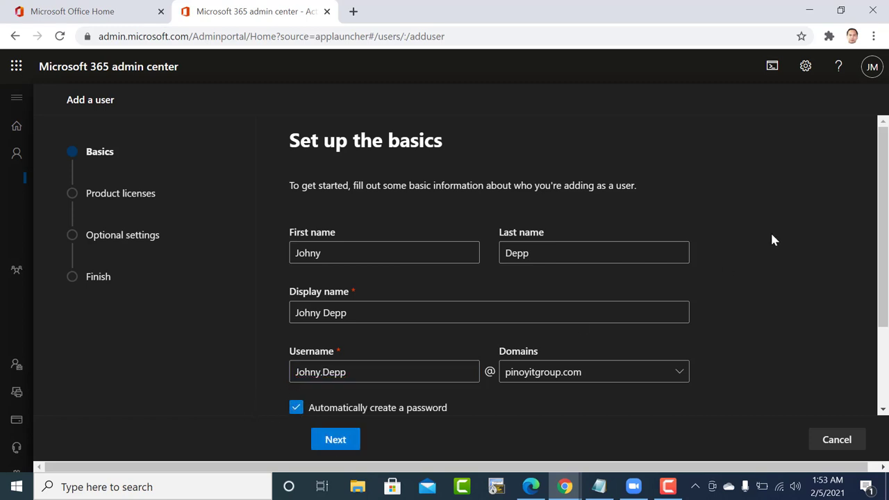
drag(882, 236, 875, 318)
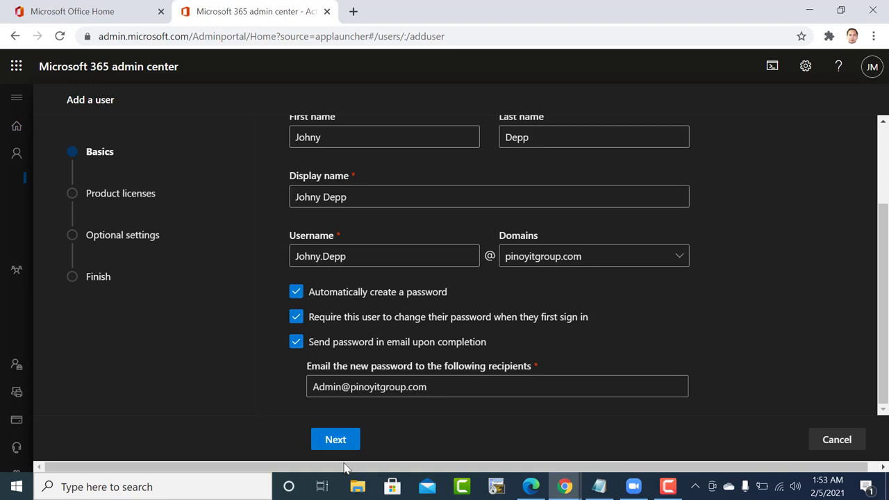
click(333, 444)
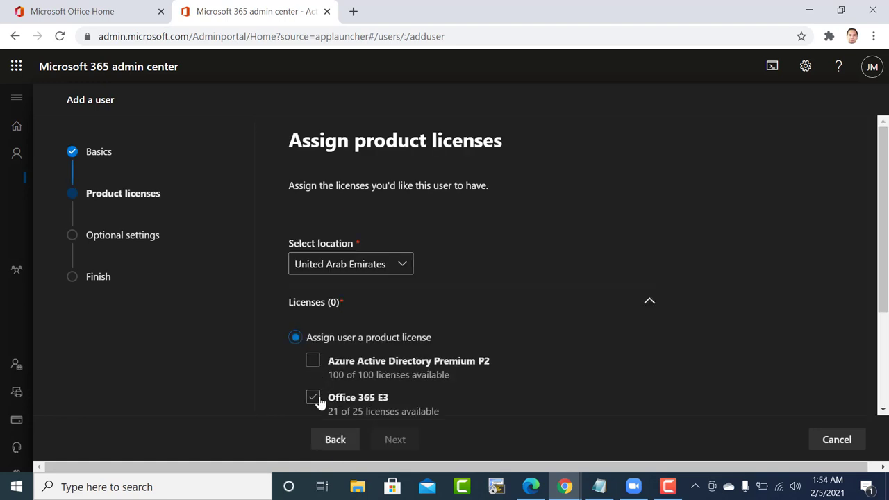
Tick the Azure Active Directory Premium P2 and Office 365 E3 licenses.
click(313, 362)
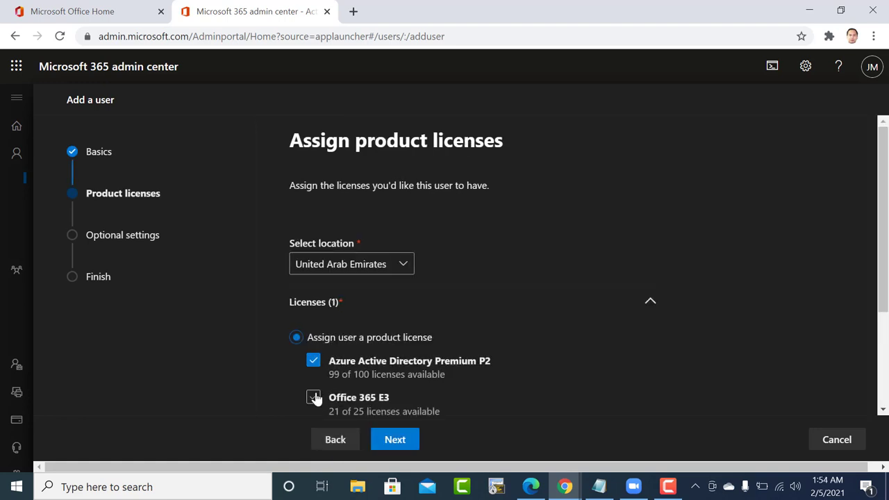
click(314, 397)
scroll(316, 397, down, 1)
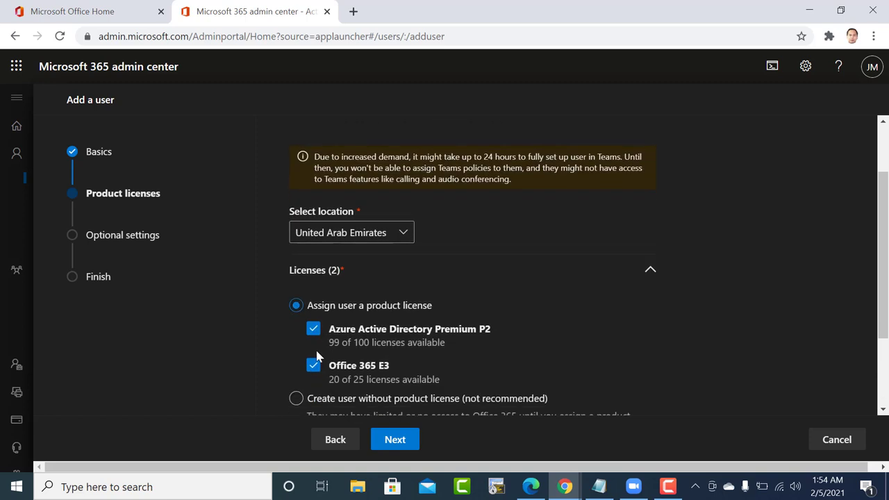
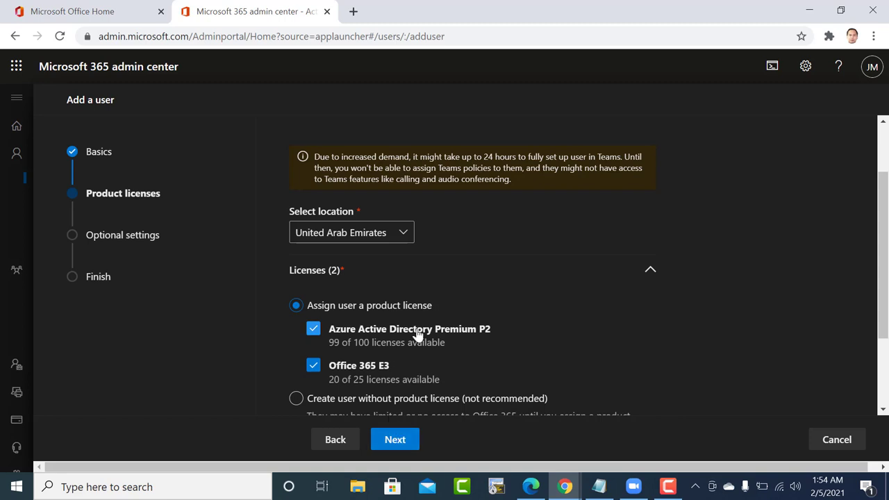
Skip Optional settings, finish adding the licensed user, and return to Active users.
scroll(419, 334, down, 2)
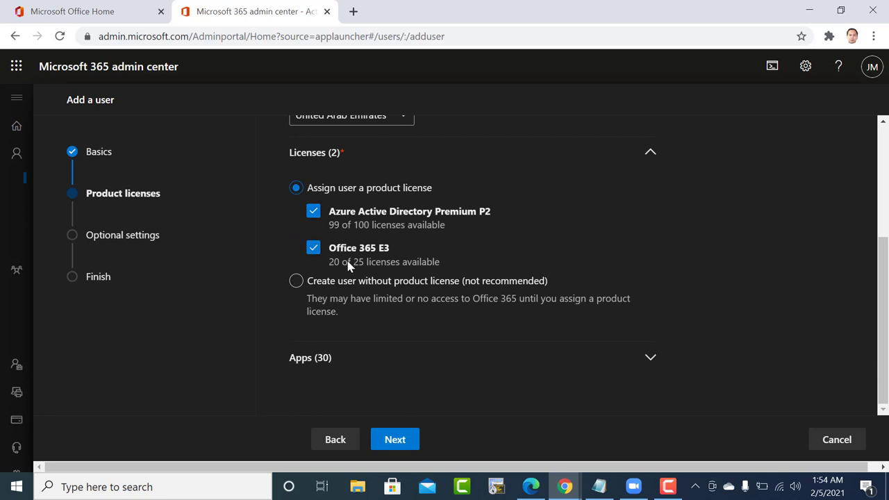
click(393, 444)
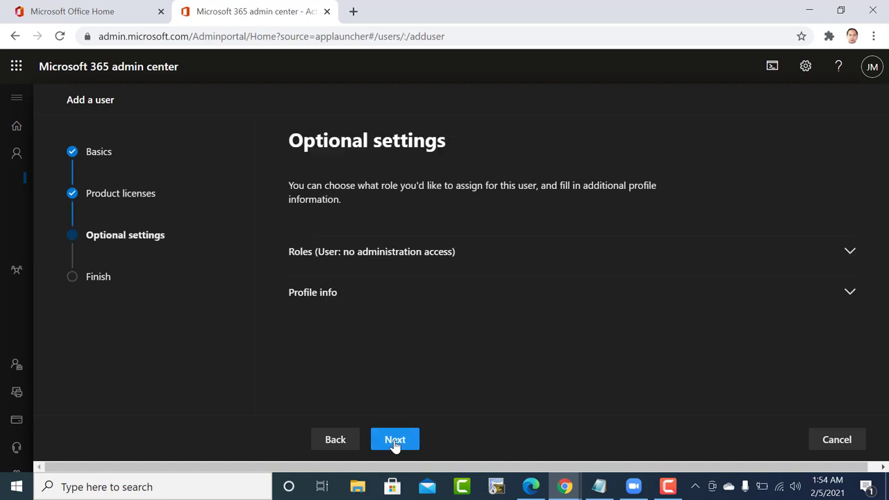
click(395, 441)
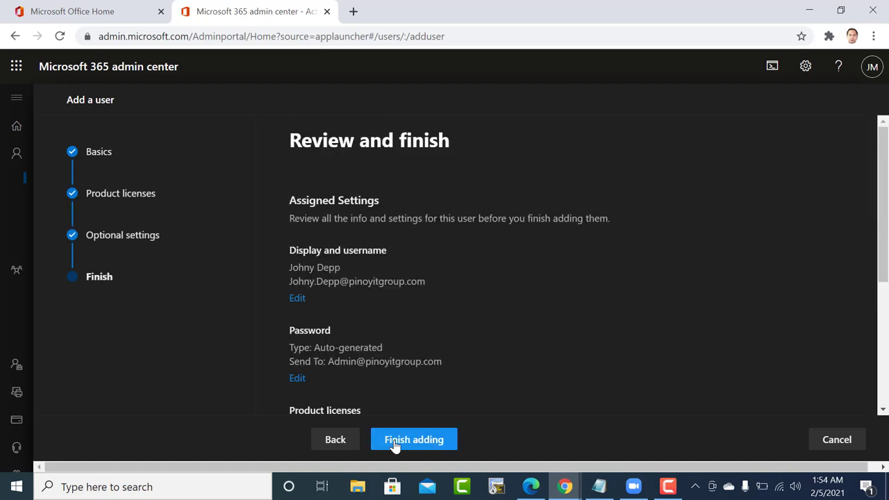
click(394, 441)
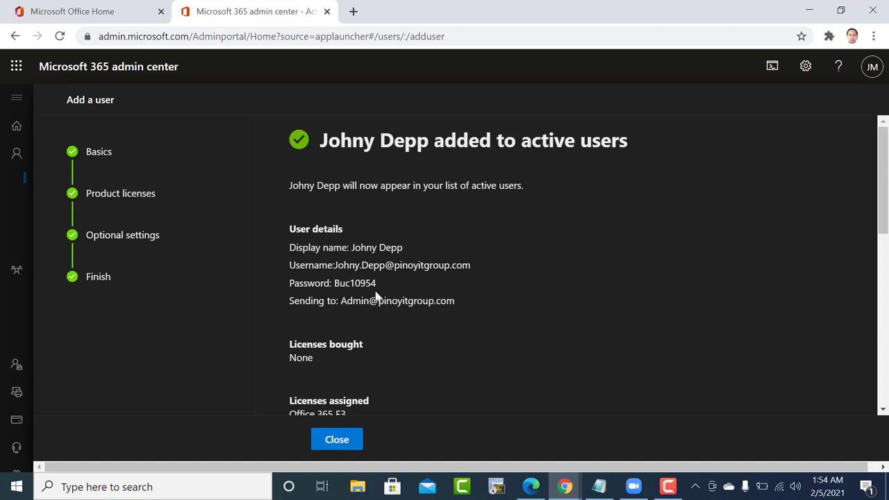
click(337, 441)
scroll(324, 337, down, 1)
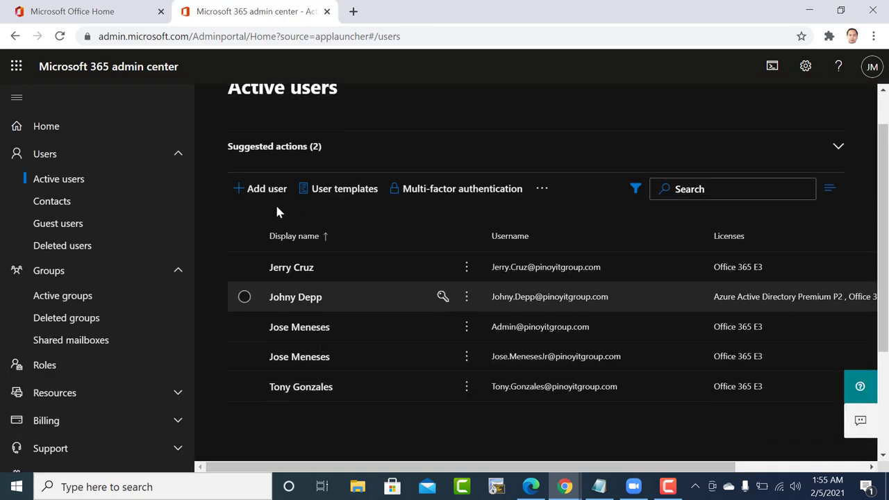
Start adding a single user and enter the new user's first and last name.
click(269, 189)
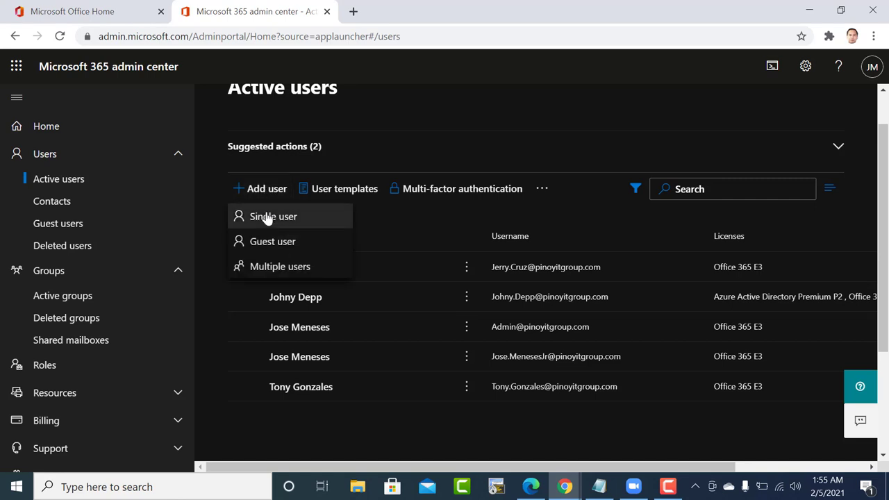
click(266, 215)
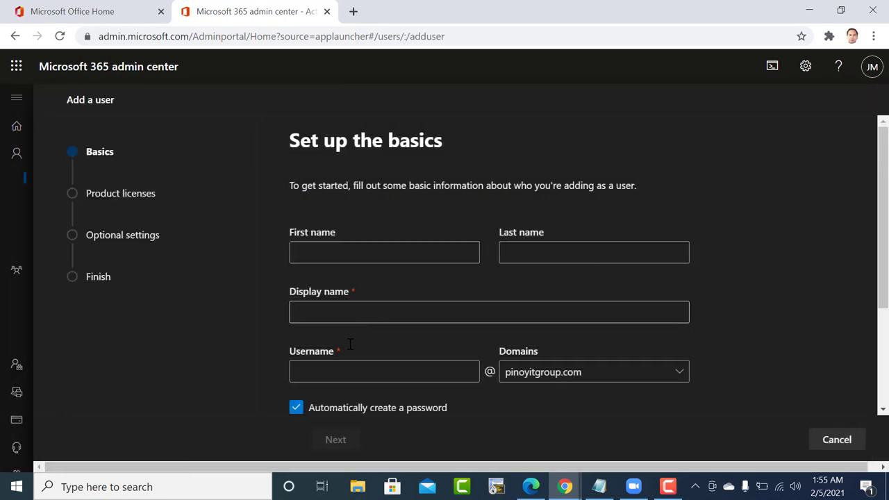
click(317, 256)
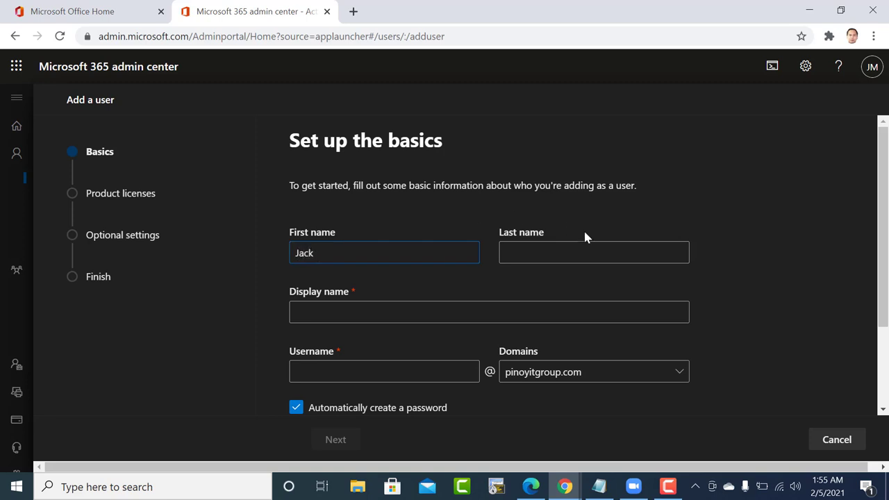
click(524, 252)
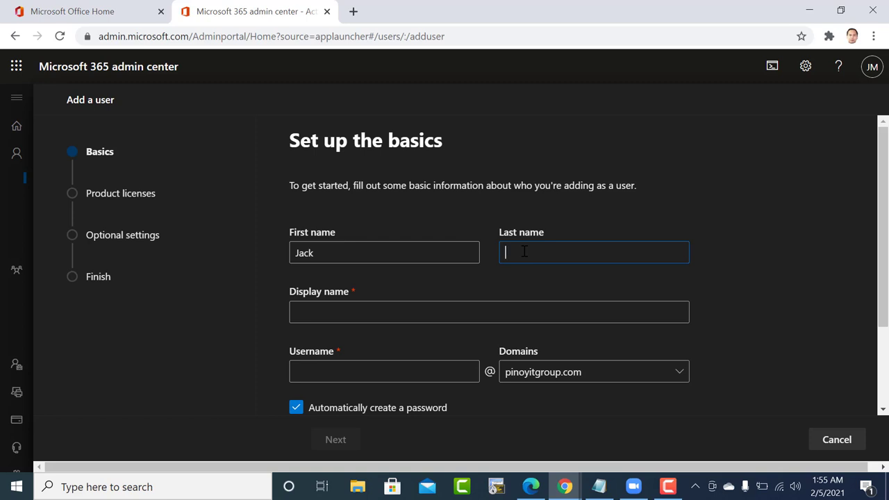
Copy the display name into Username and remove its space.
click(309, 313)
drag(351, 312, 276, 315)
key(ctrl+c)
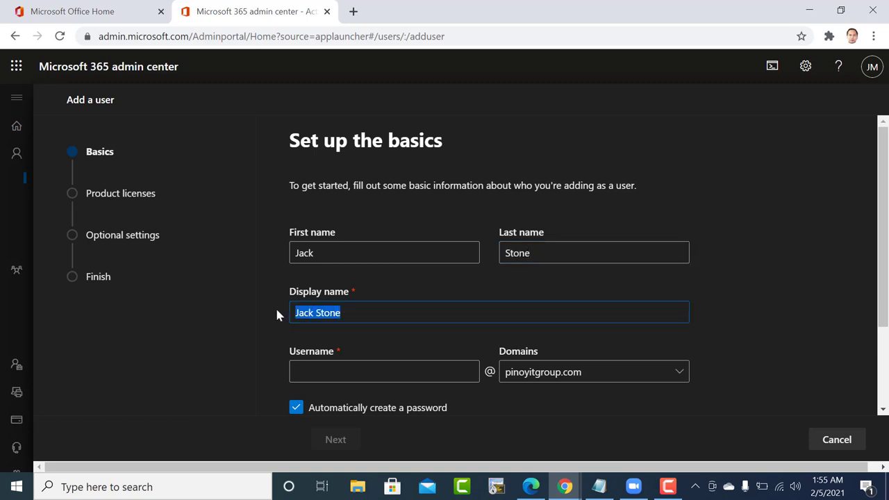
click(304, 372)
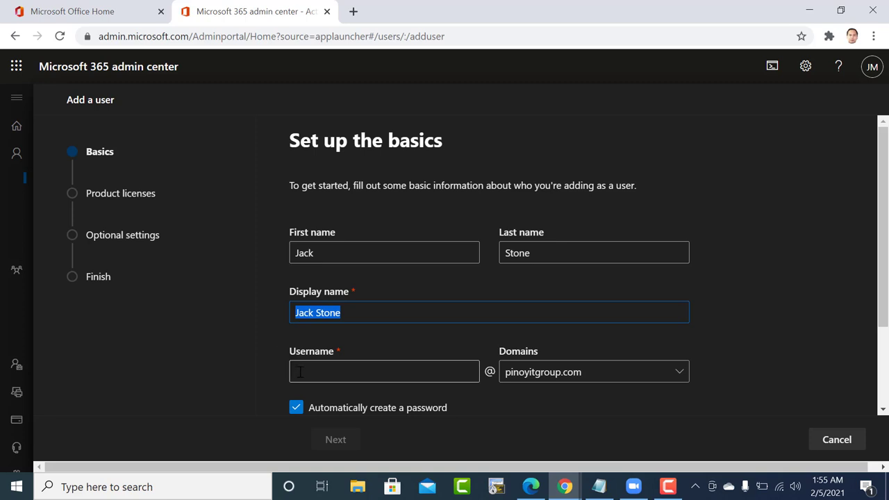
key(ctrl+v)
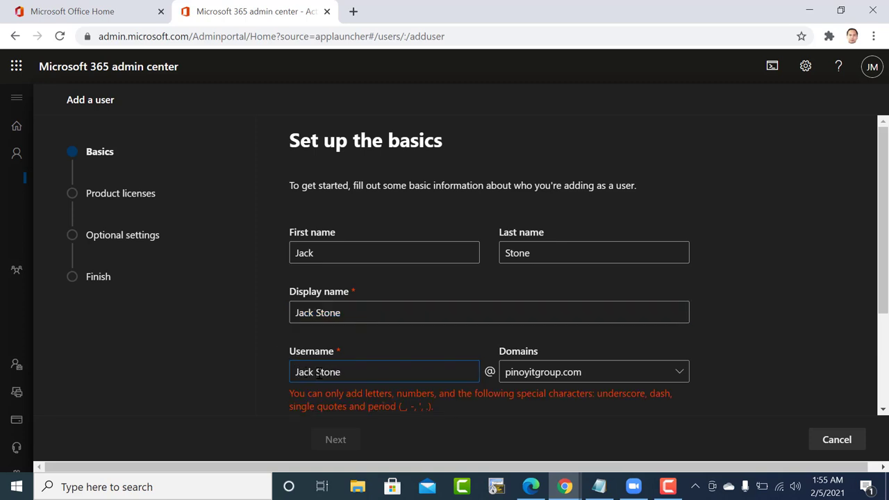
click(318, 373)
key(BackSpace)
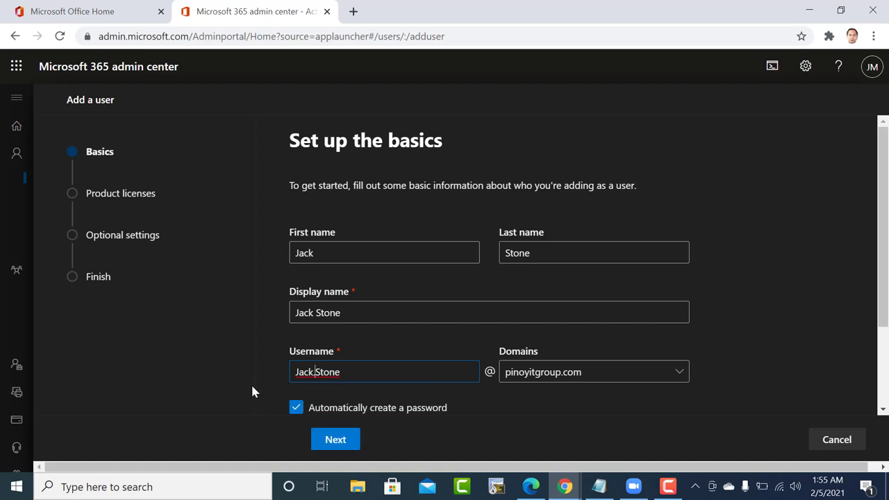
Assign the Azure Active Directory Premium P2 and Office 365 E3 licenses.
click(333, 440)
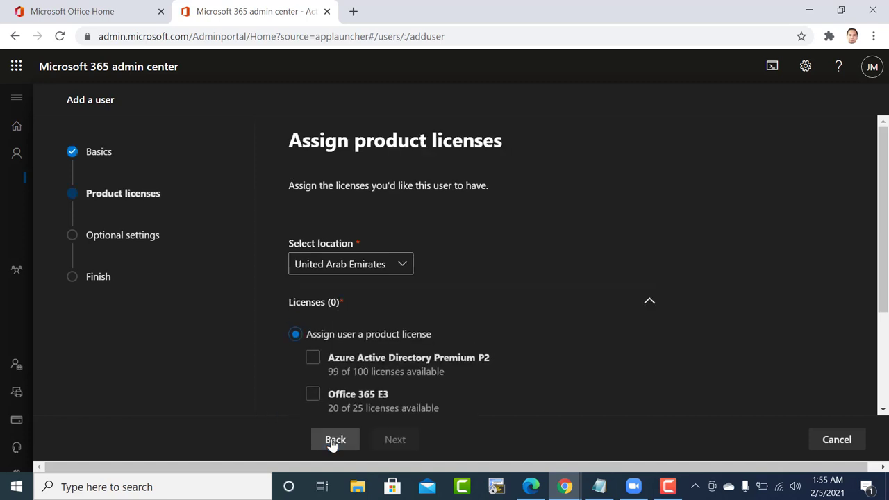
click(313, 362)
click(314, 398)
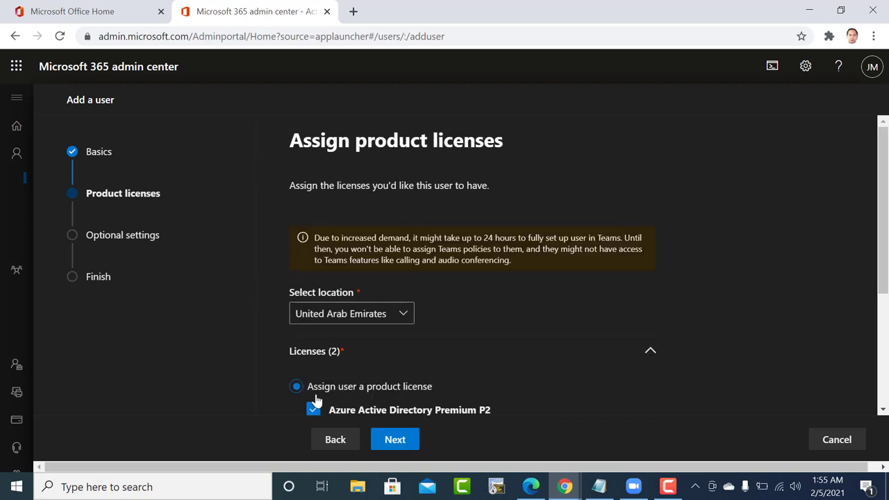
scroll(354, 411, down, 3)
Skip Optional settings, finish adding the user, and close the confirmation.
click(396, 445)
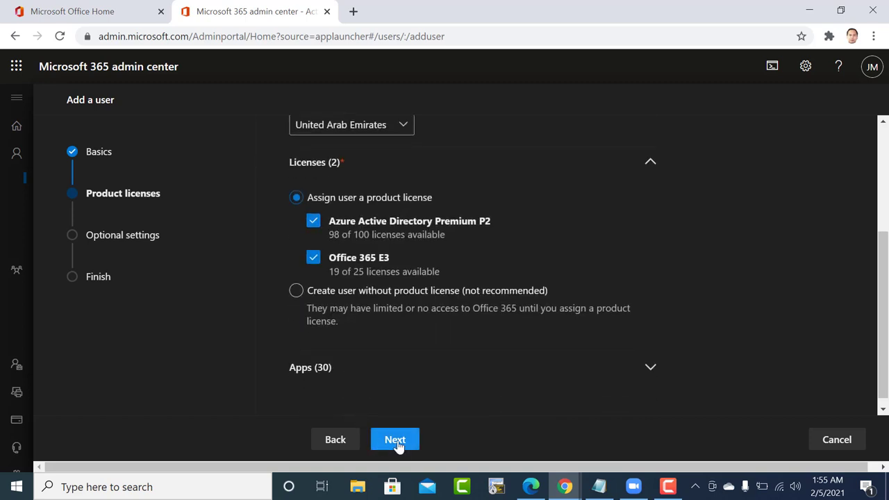
click(396, 441)
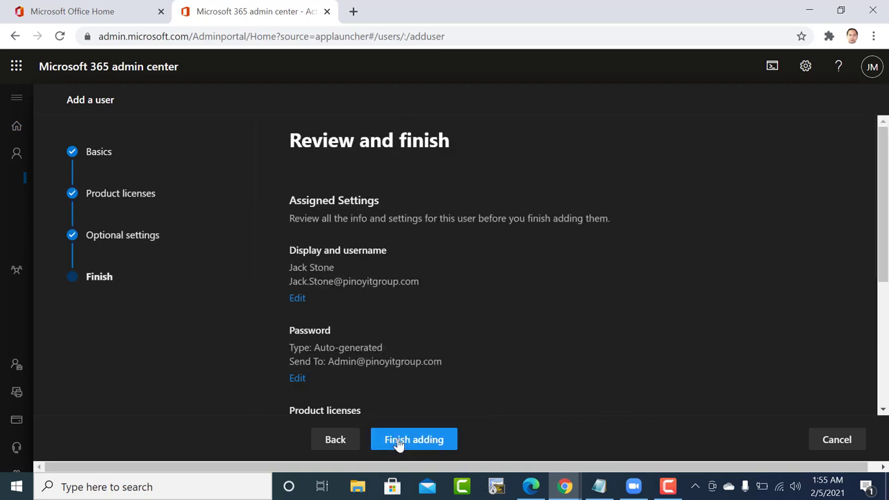
click(399, 446)
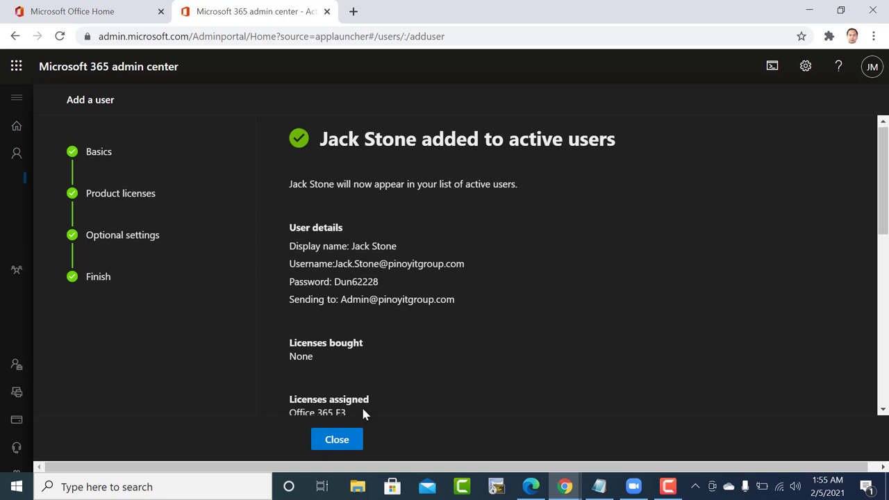
scroll(363, 412, down, 3)
click(334, 441)
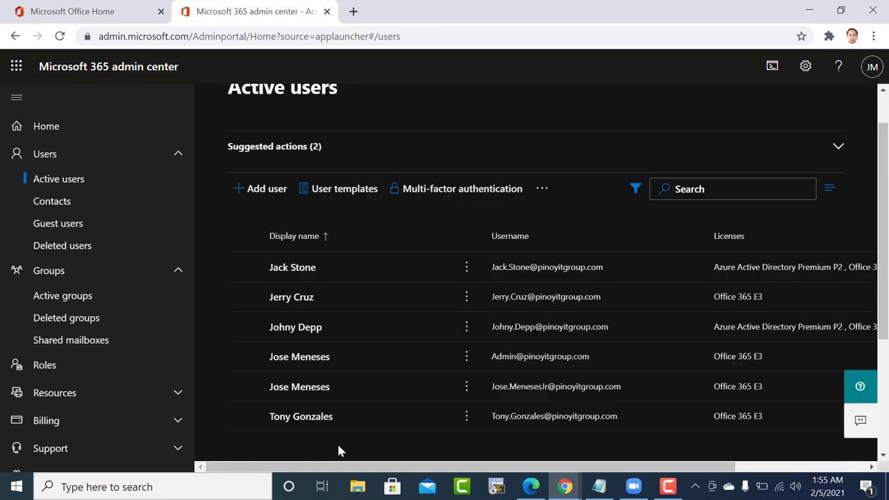
Start another single user and enter the first name, fixing its capitalisation, and the last name.
click(257, 190)
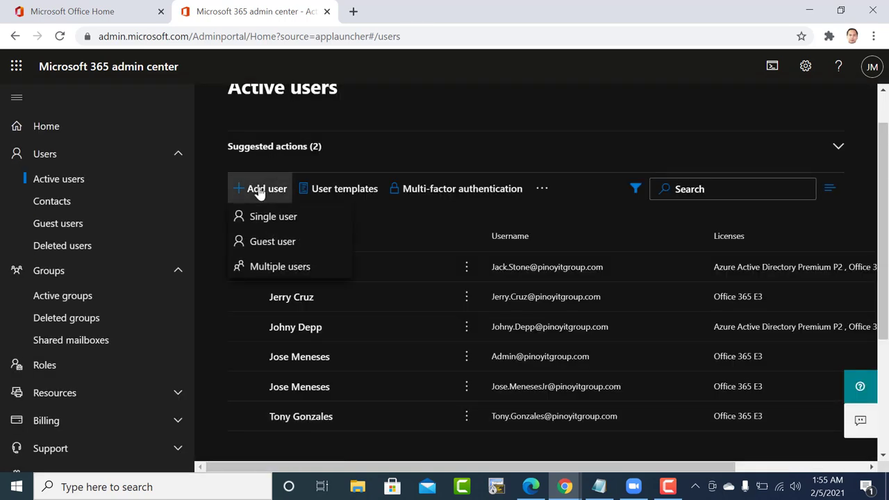
click(264, 216)
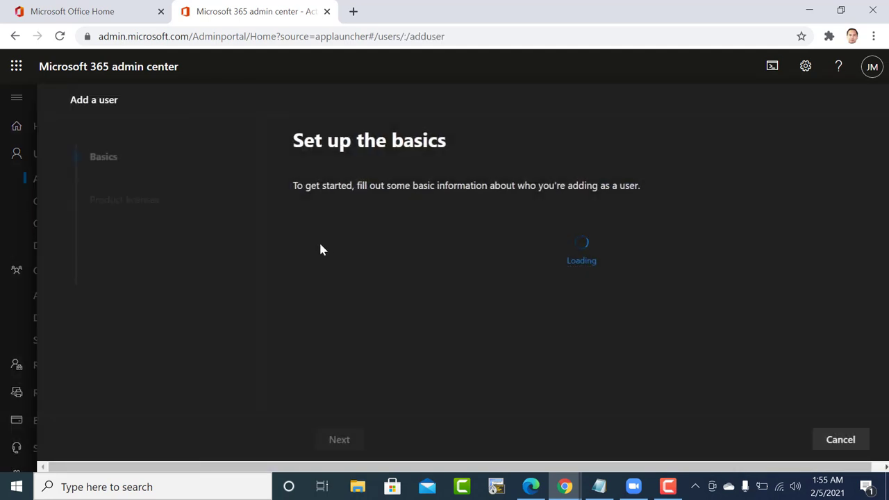
click(342, 250)
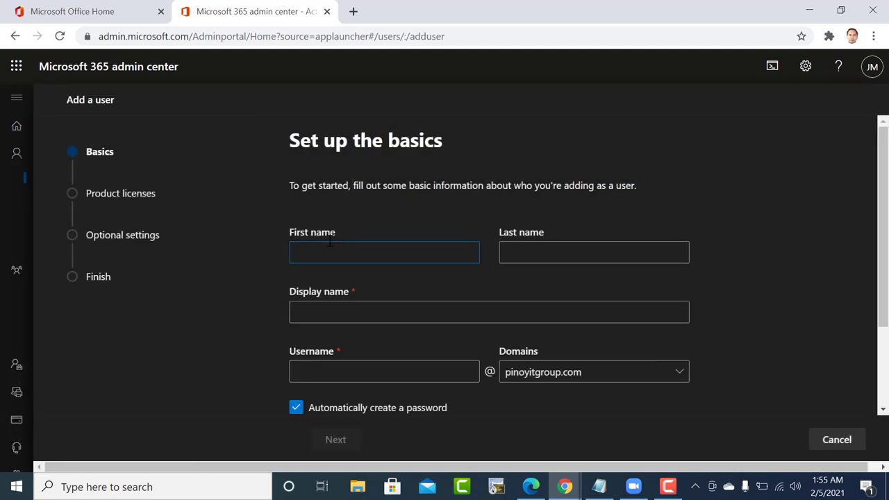
right_click(296, 247)
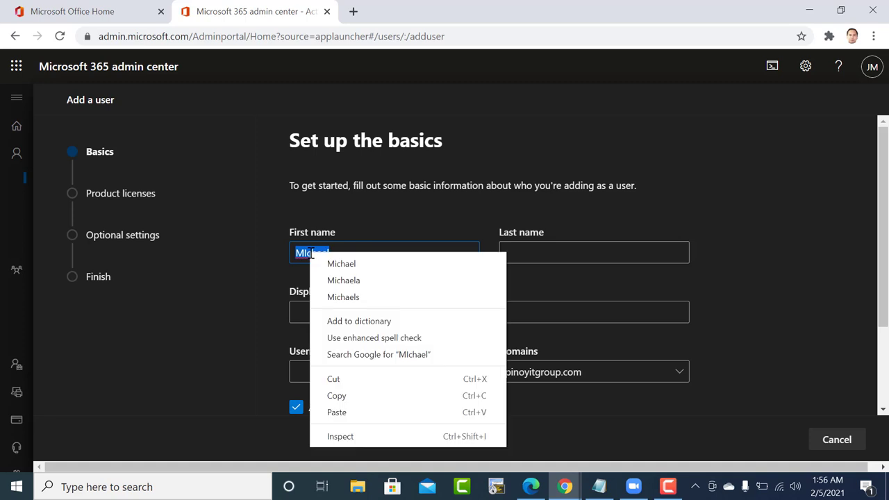
click(325, 263)
click(514, 250)
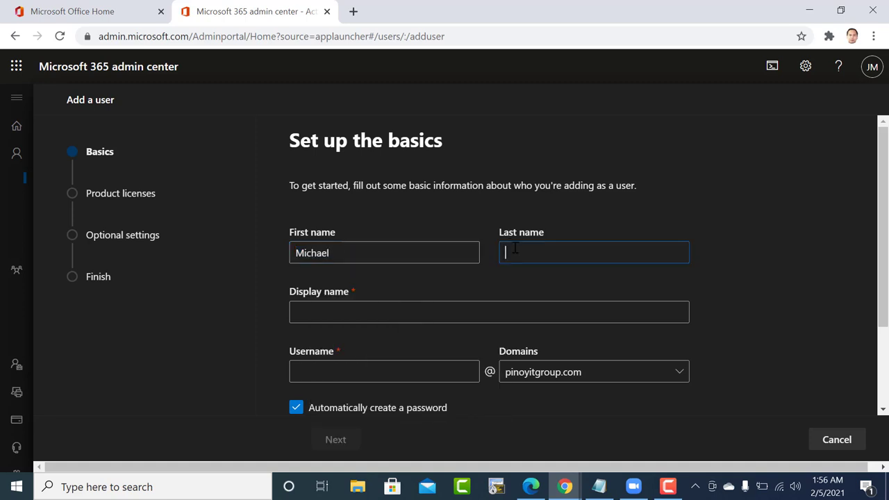
Copy the display name into Username and delete the space.
click(427, 312)
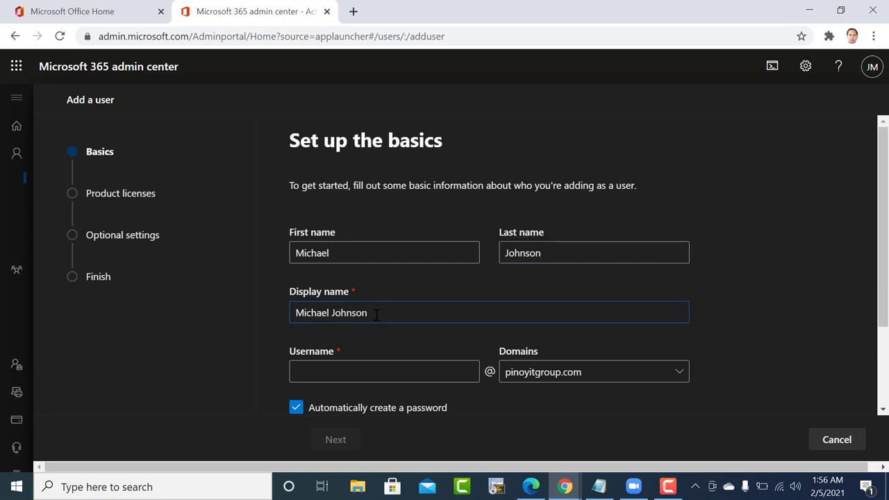
drag(379, 313, 270, 308)
click(298, 372)
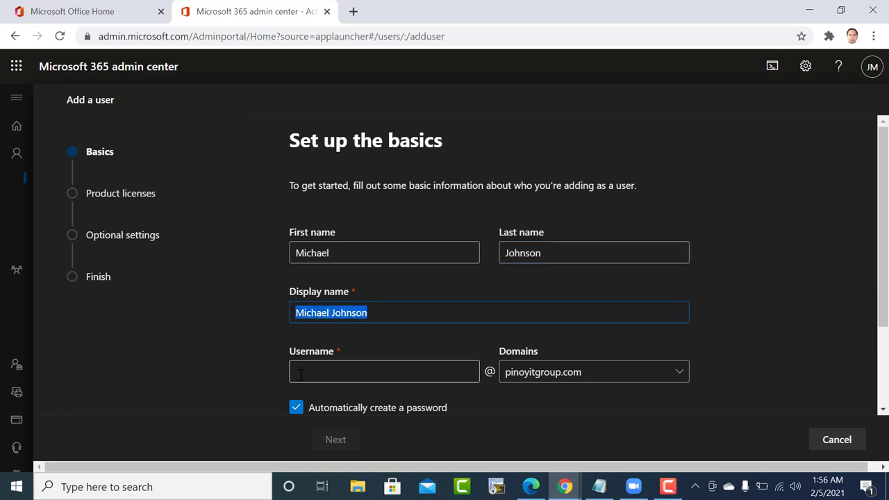
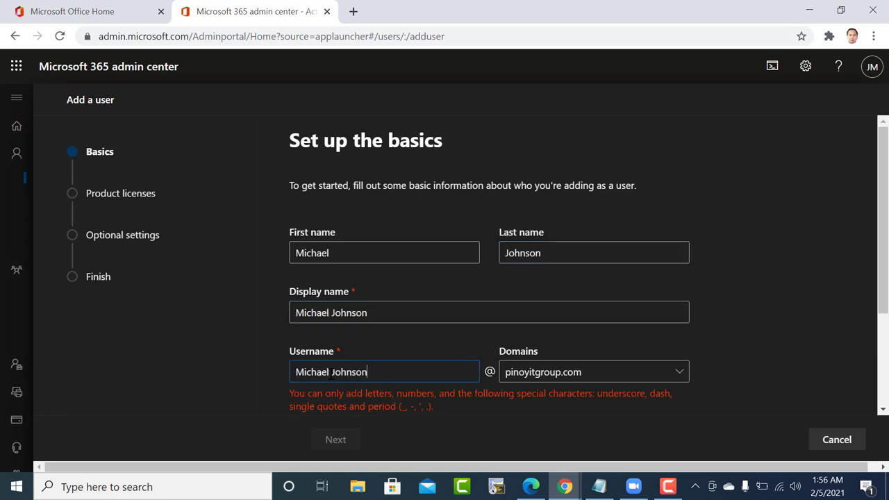
click(331, 372)
key(BackSpace)
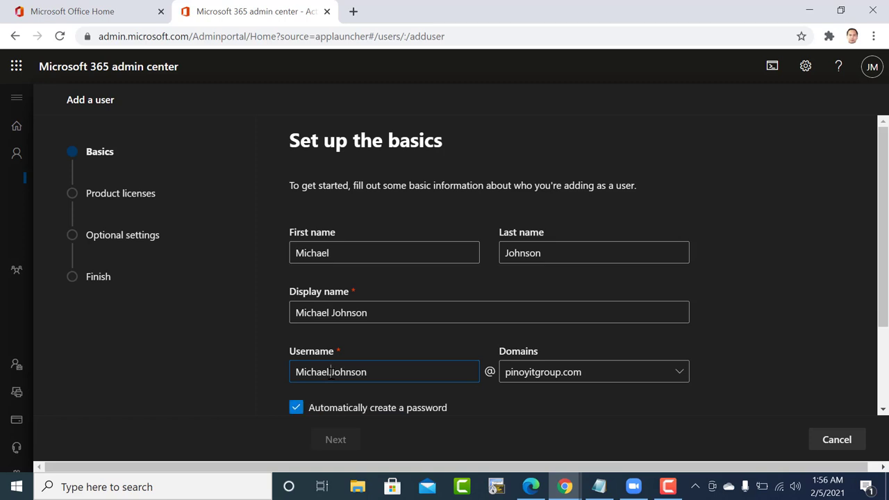
scroll(334, 414, down, 2)
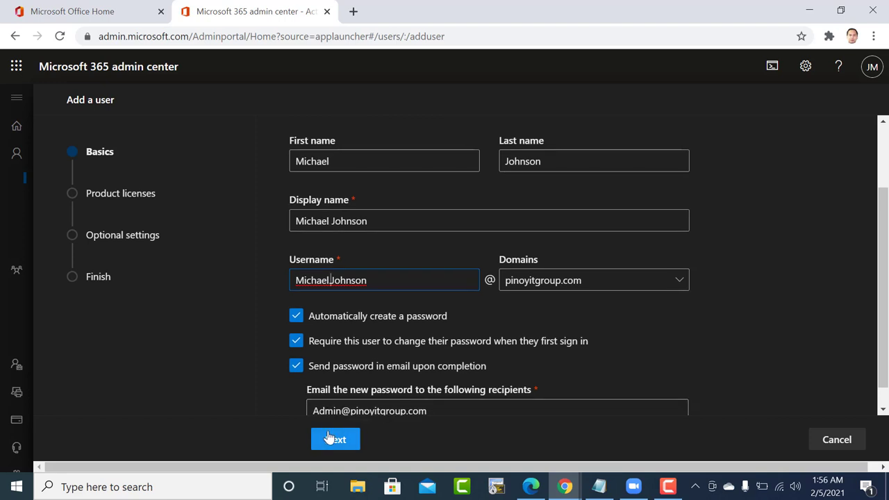
scroll(330, 385, down, 1)
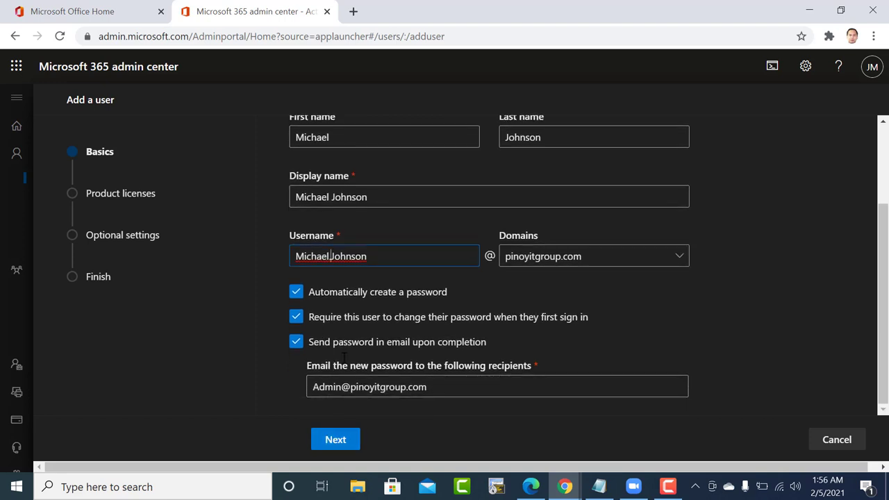
Assign Azure Active Directory Premium P2 and Office 365 E3 licenses and continue.
click(339, 445)
scroll(389, 317, down, 2)
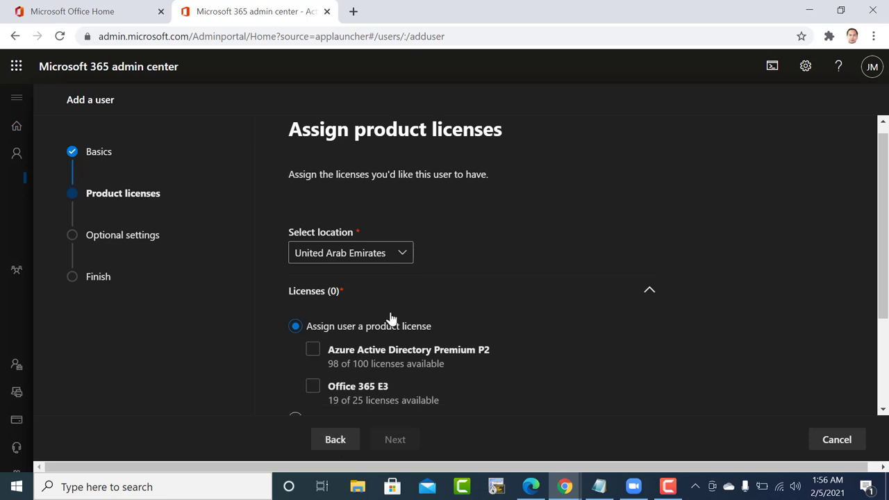
click(313, 264)
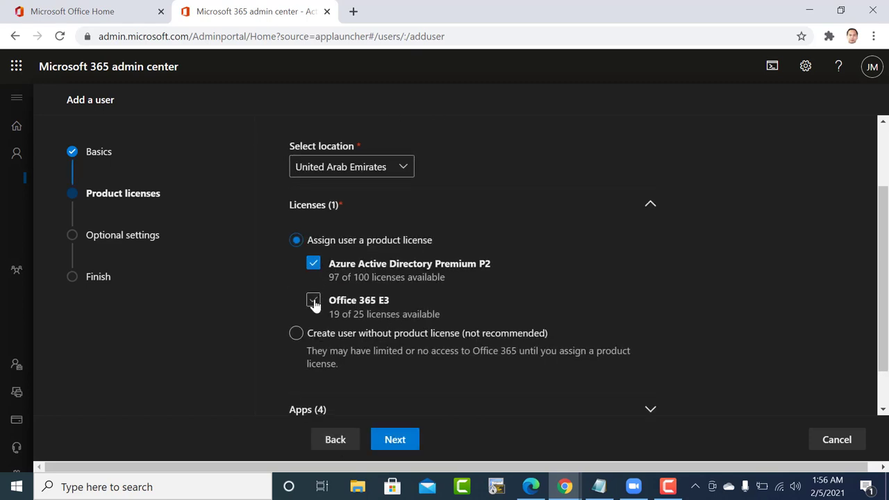
click(313, 300)
scroll(344, 327, down, 1)
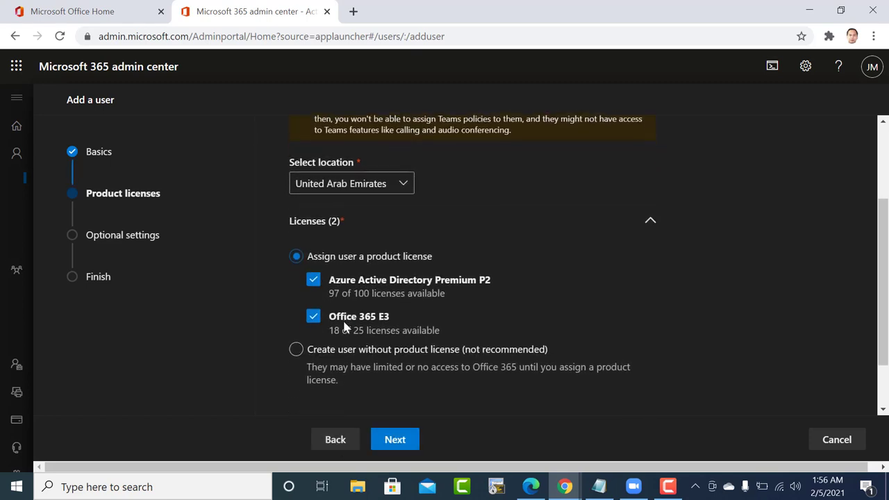
scroll(344, 327, down, 1)
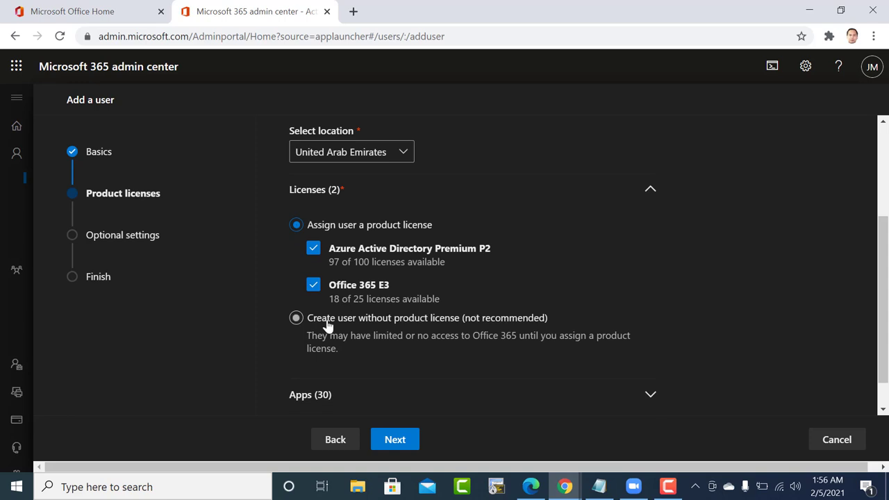
scroll(318, 344, down, 1)
scroll(316, 340, up, 3)
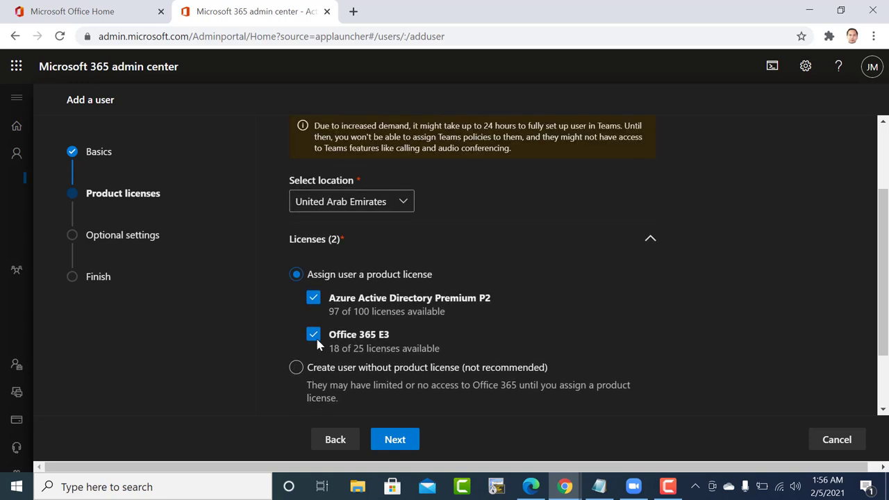
scroll(362, 303, down, 2)
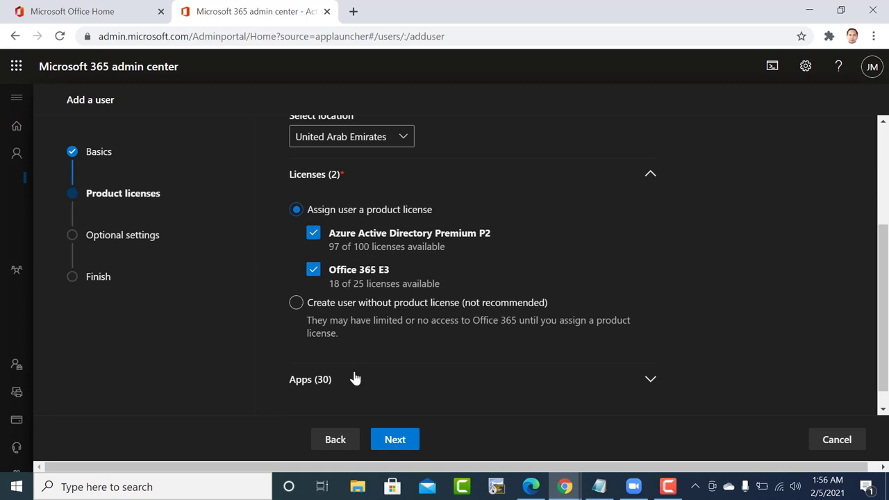
click(393, 441)
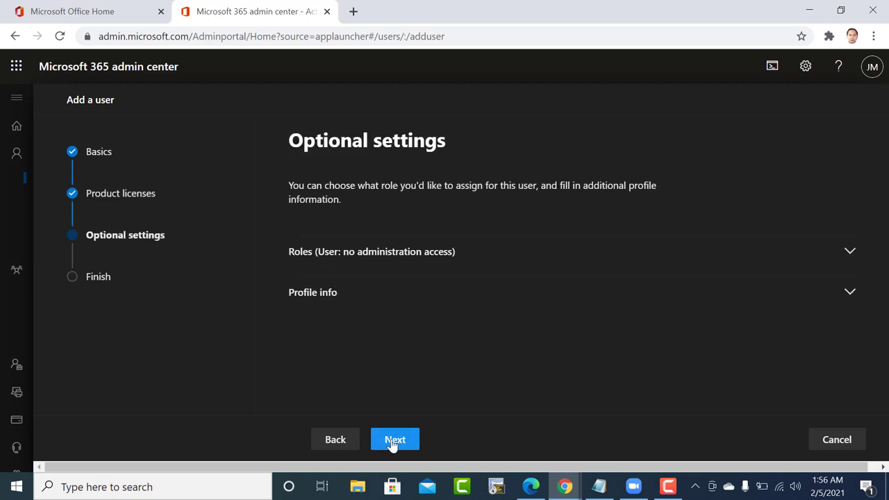
Give admin center access with Exchange, Helpdesk, Service support and User admin roles.
click(358, 259)
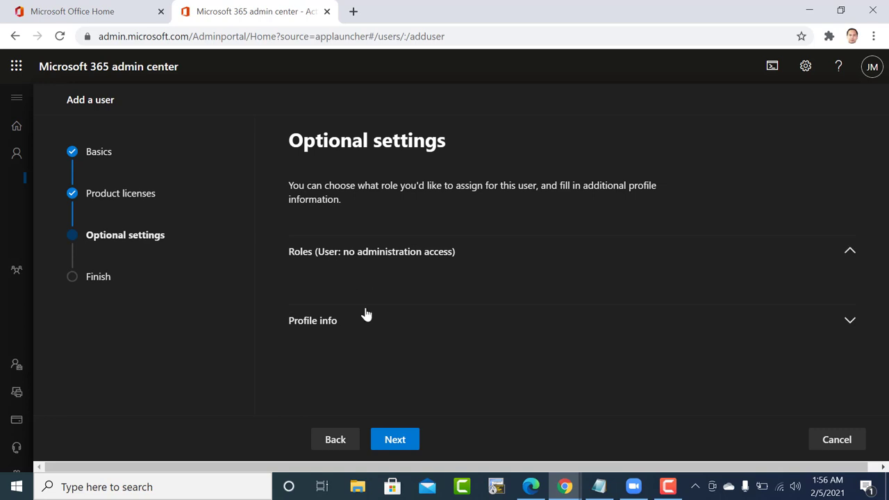
scroll(426, 264, down, 2)
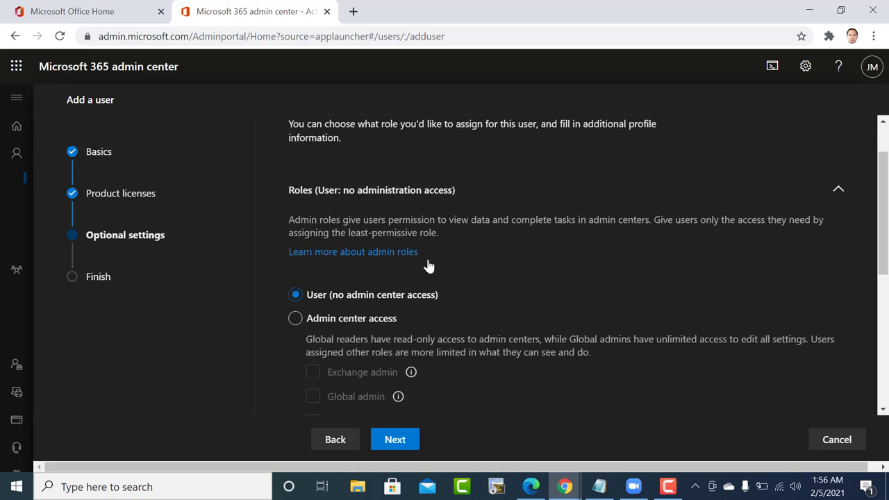
click(295, 288)
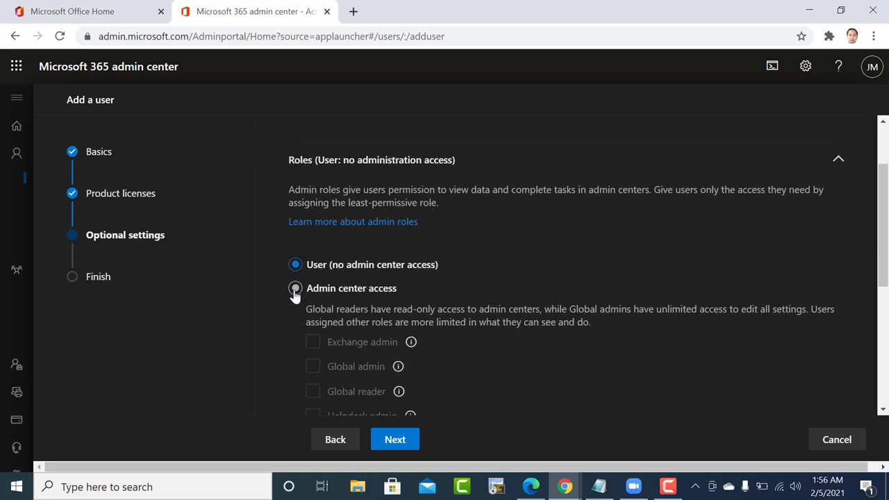
scroll(278, 325, down, 2)
click(313, 208)
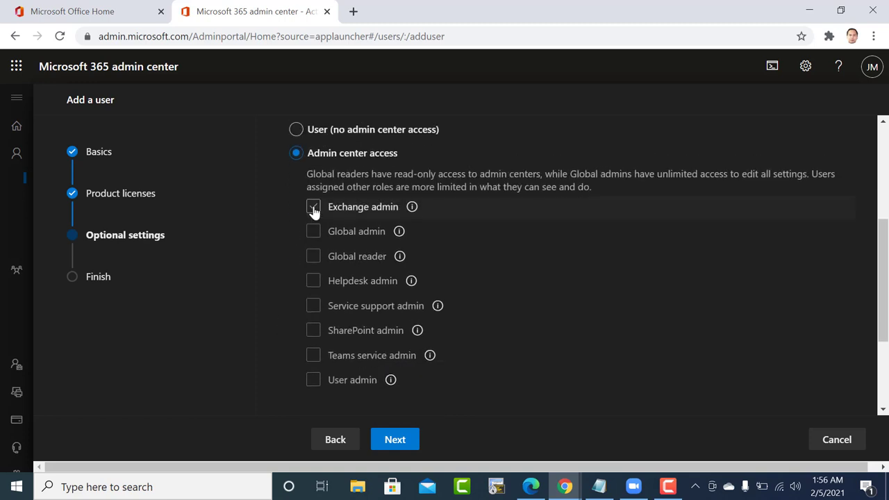
click(314, 280)
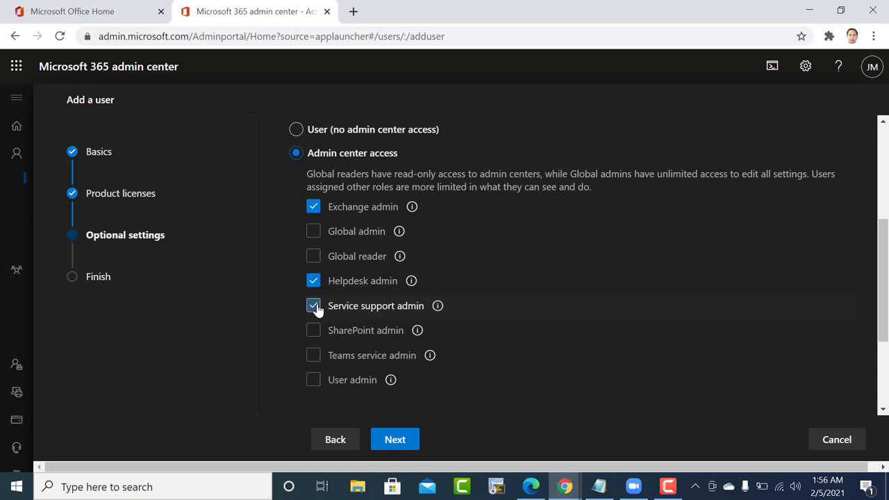
click(315, 306)
scroll(284, 342, down, 1)
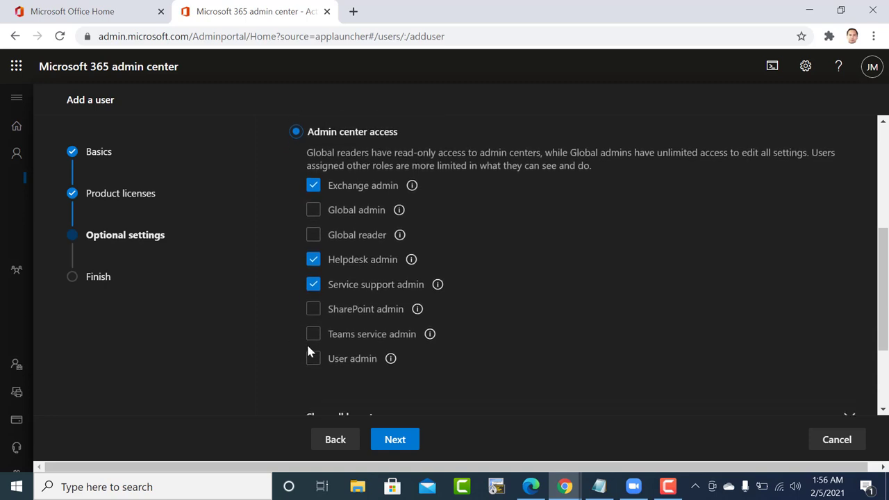
click(312, 361)
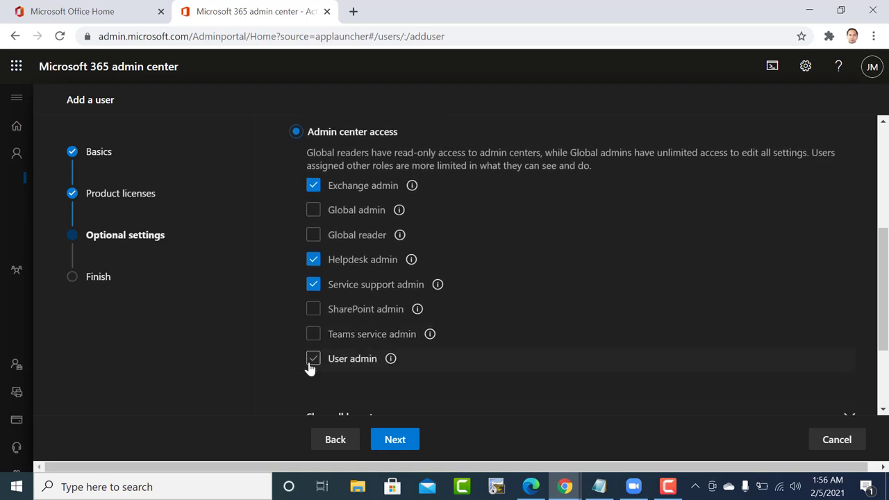
Add SharePoint, Teams service, Global reader and Global admin roles, then finish adding the user.
click(313, 309)
scroll(360, 318, down, 1)
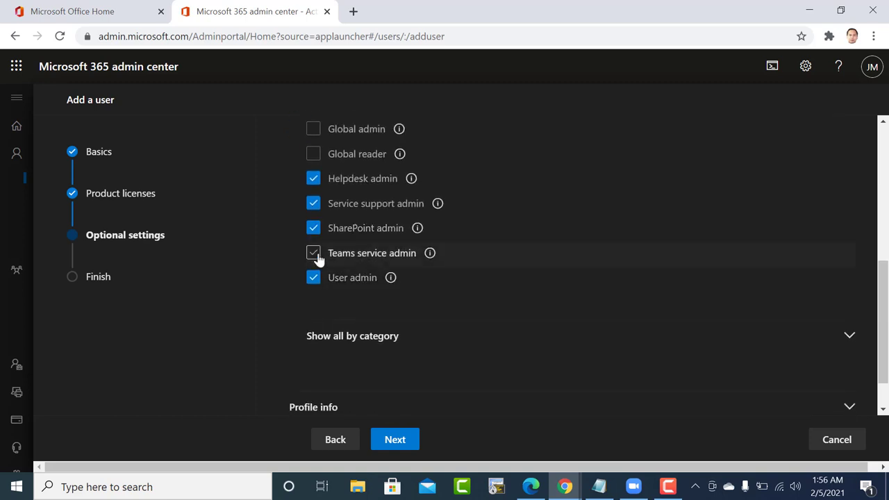
scroll(314, 258, up, 1)
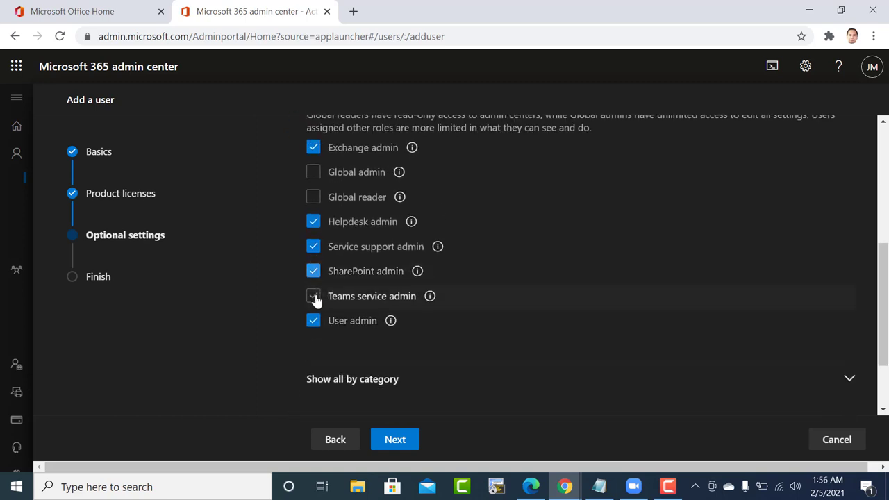
click(313, 296)
click(314, 197)
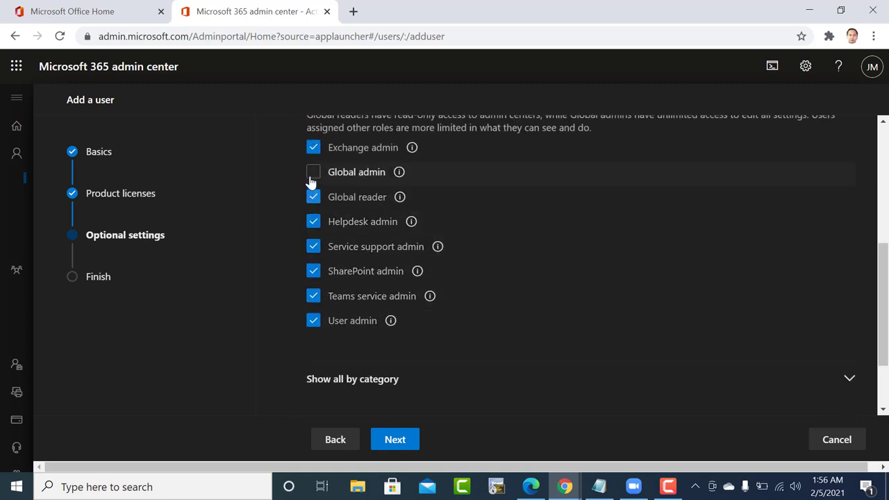
click(314, 171)
scroll(266, 252, up, 3)
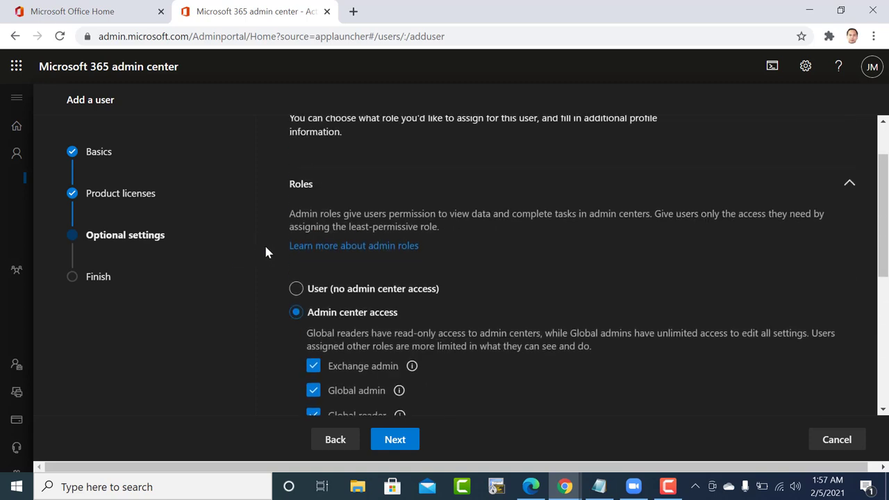
scroll(266, 252, down, 3)
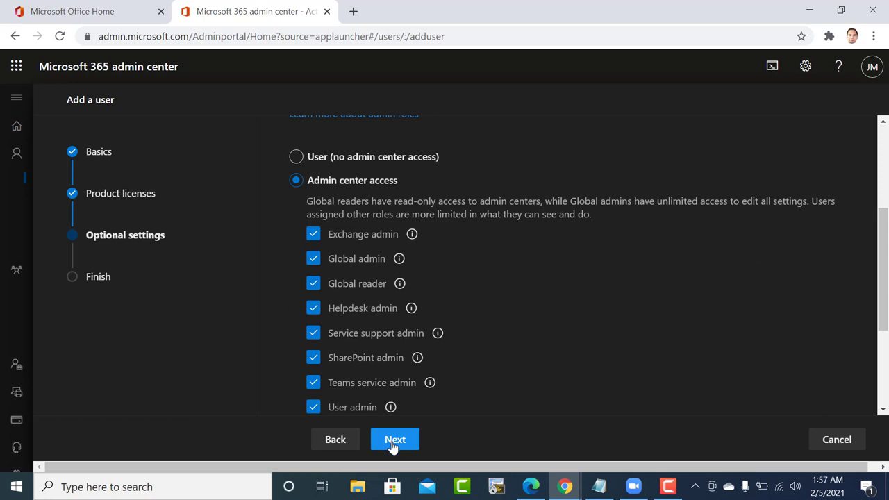
click(393, 441)
click(392, 444)
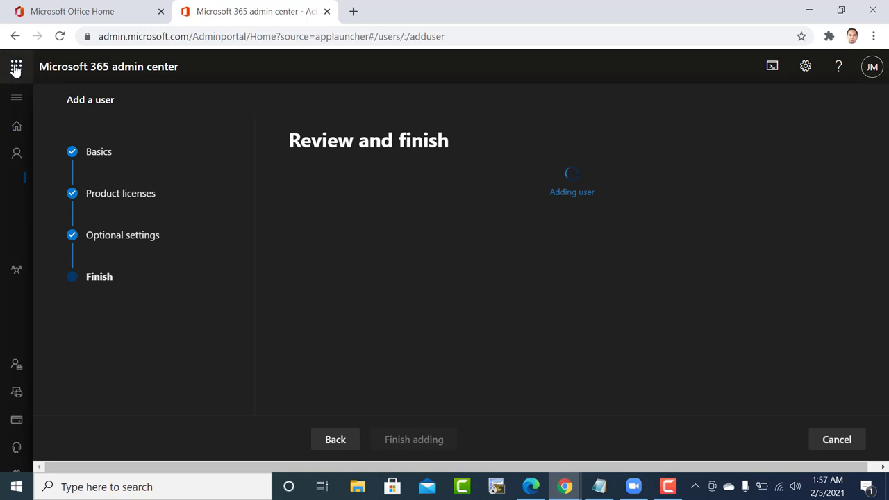
Return to Active users, dismiss the app launcher, and start adding another single user.
click(17, 152)
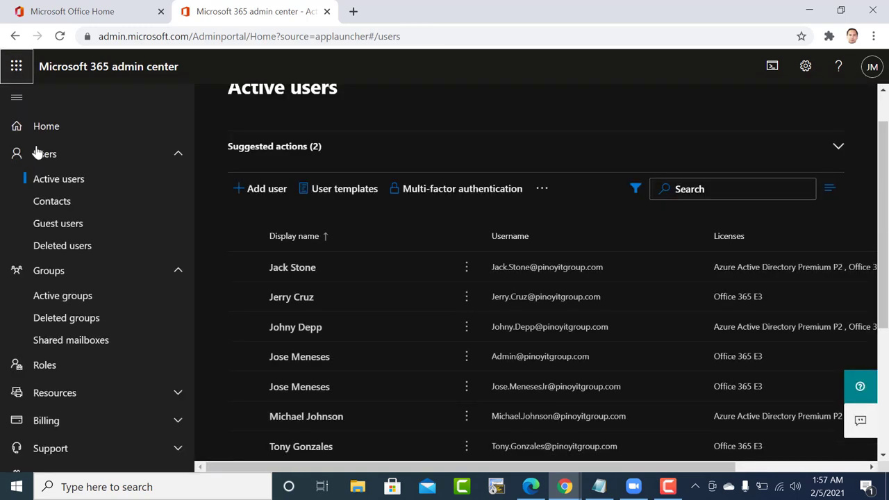
click(16, 66)
click(147, 292)
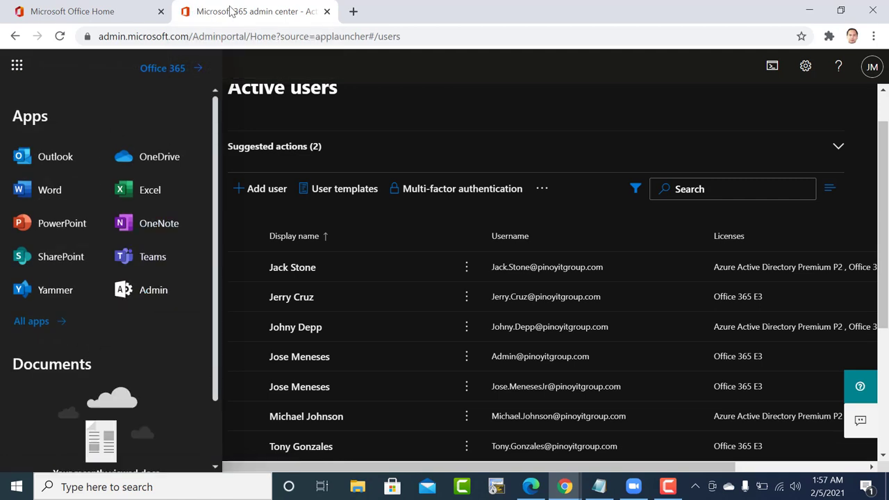
click(423, 87)
click(260, 191)
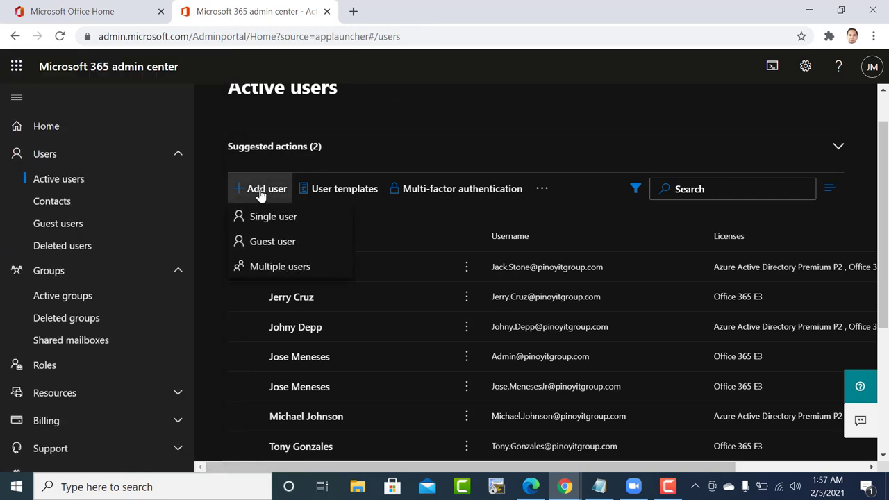
click(261, 218)
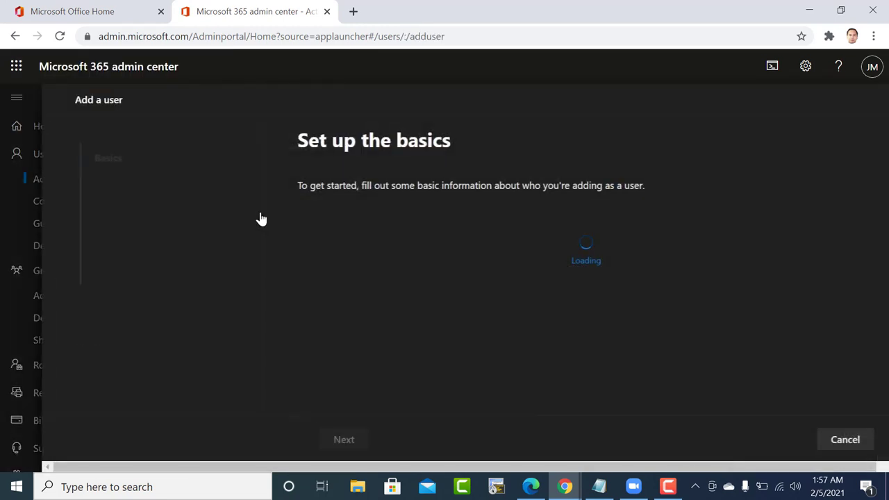
Enter the new user's first and last name and copy the auto-filled display name.
click(310, 250)
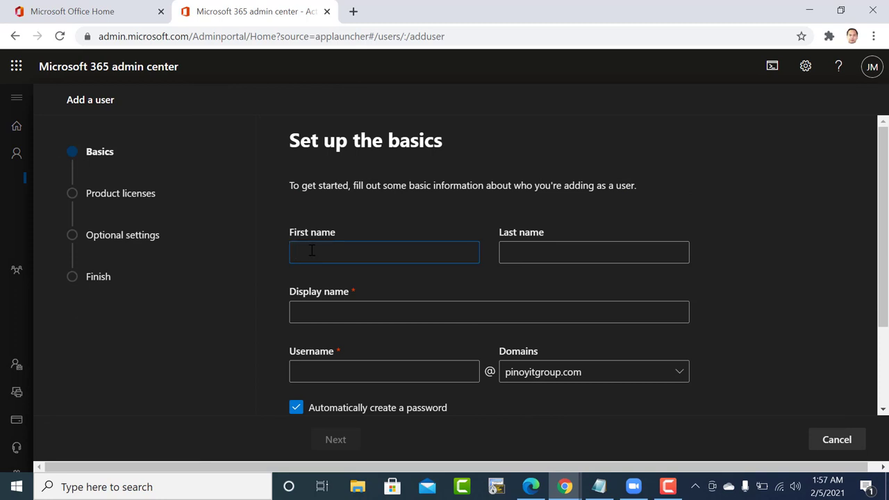
text(John)
click(532, 257)
text(Mayer)
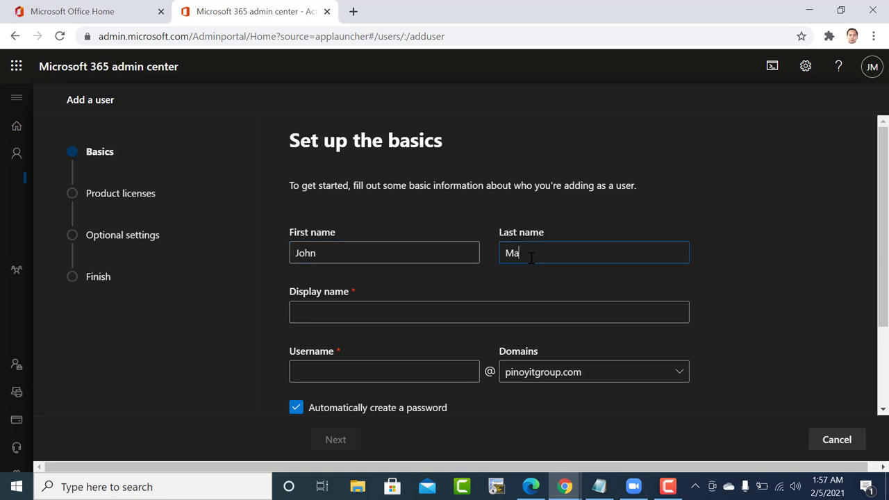
click(311, 312)
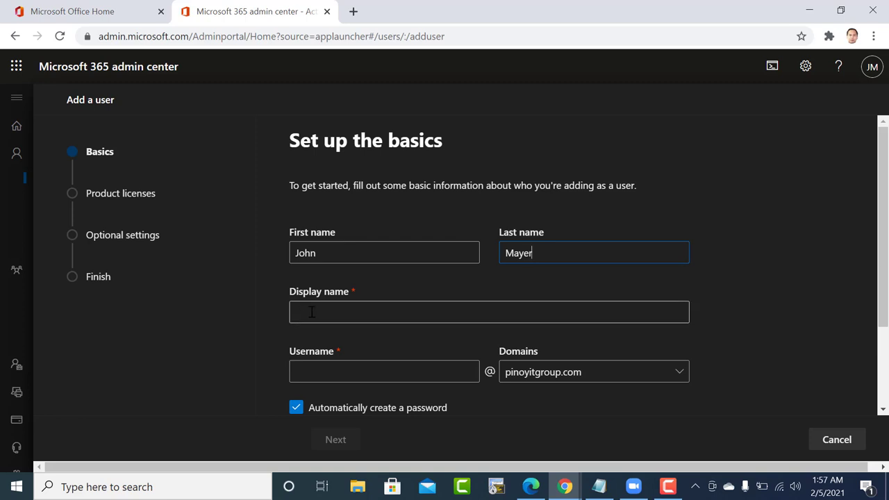
drag(348, 312, 277, 315)
key(ctrl+c)
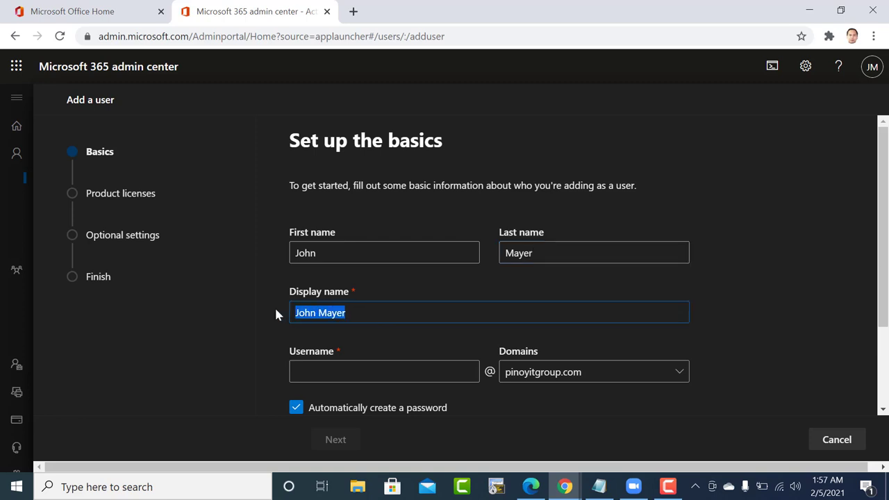
Paste the display name as Username with the space replaced by a period, then continue.
click(322, 375)
key(ctrl+v)
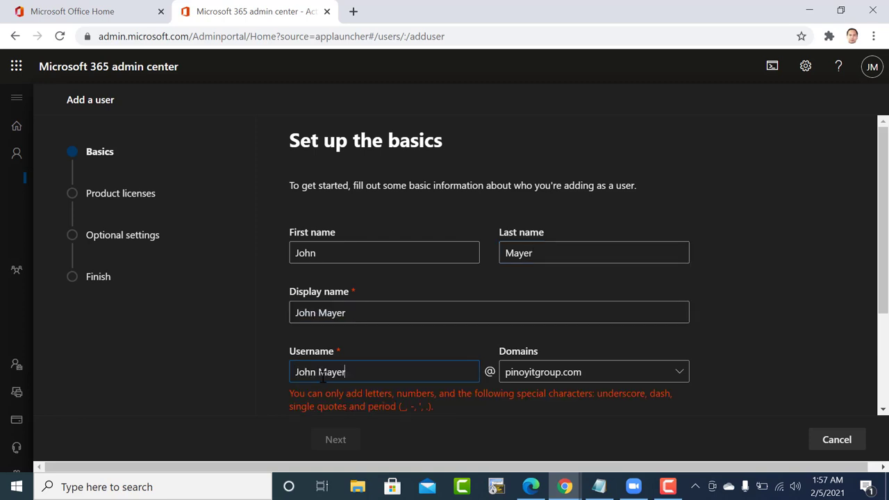
click(319, 372)
key(BackSpace)
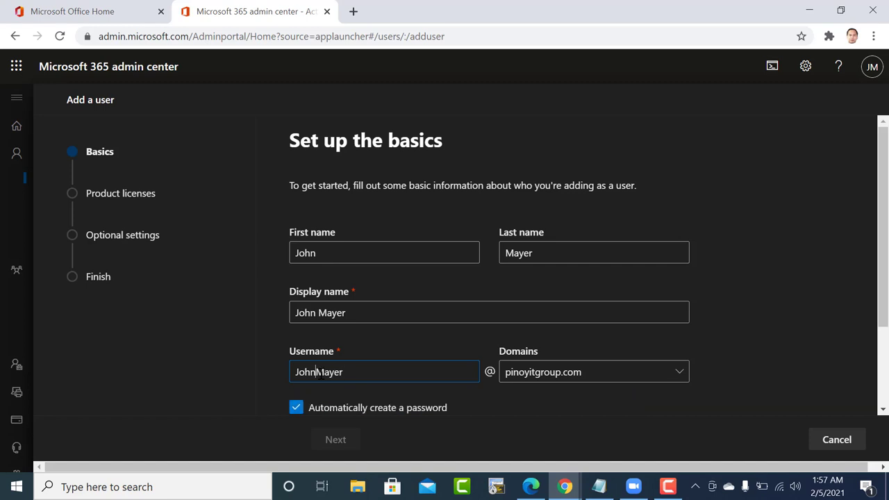
text(.)
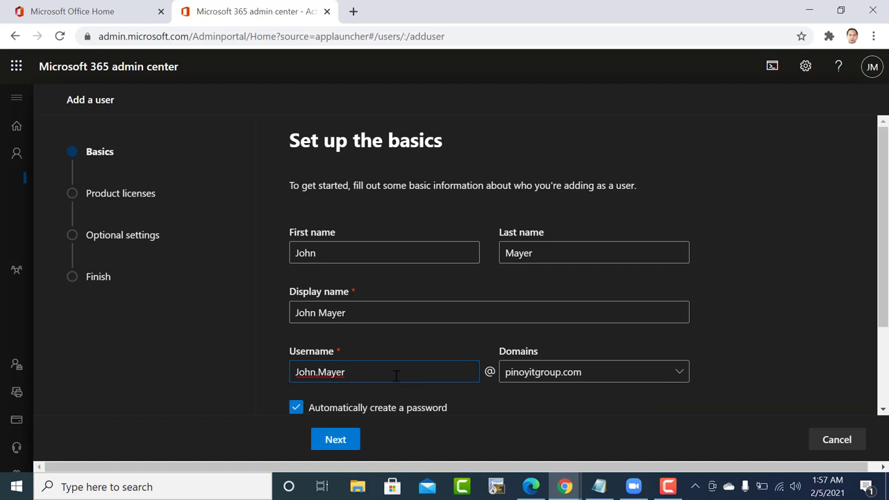
scroll(408, 410, down, 2)
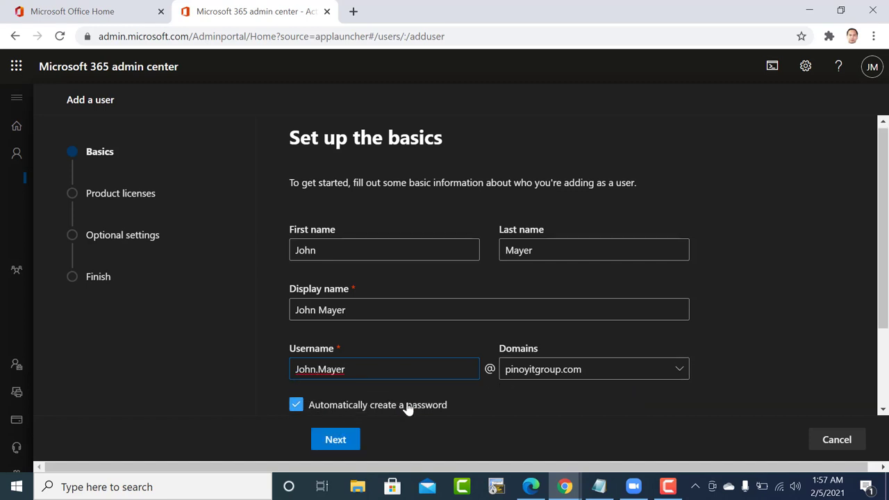
click(336, 440)
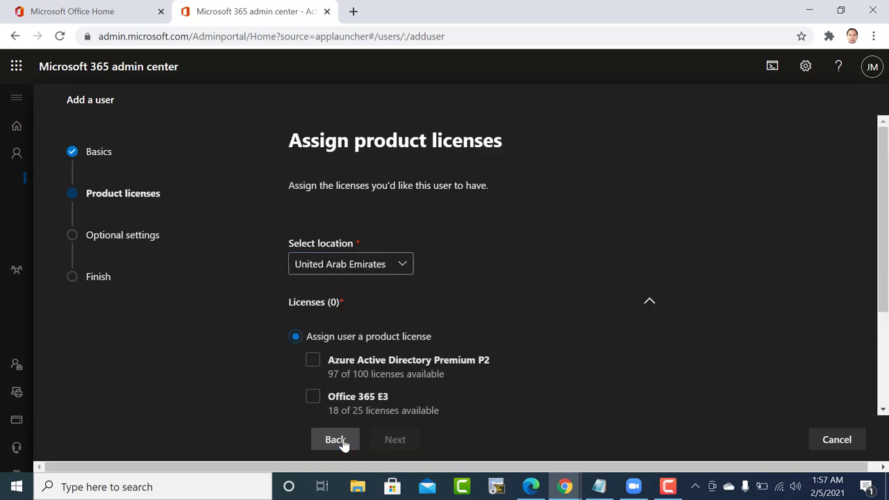
Tick Azure Active Directory Premium P2 and Office 365 E3 licenses and move on.
click(313, 362)
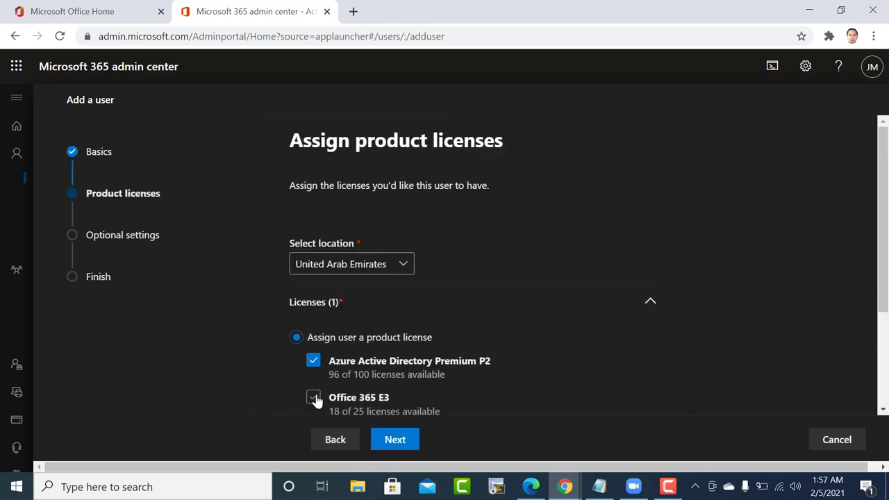
click(313, 398)
scroll(318, 401, down, 2)
scroll(318, 401, down, 2)
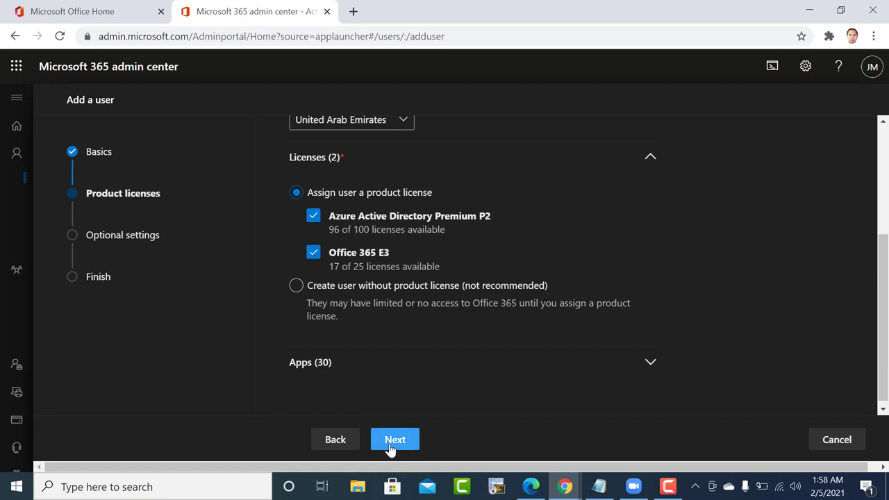
click(393, 441)
click(389, 251)
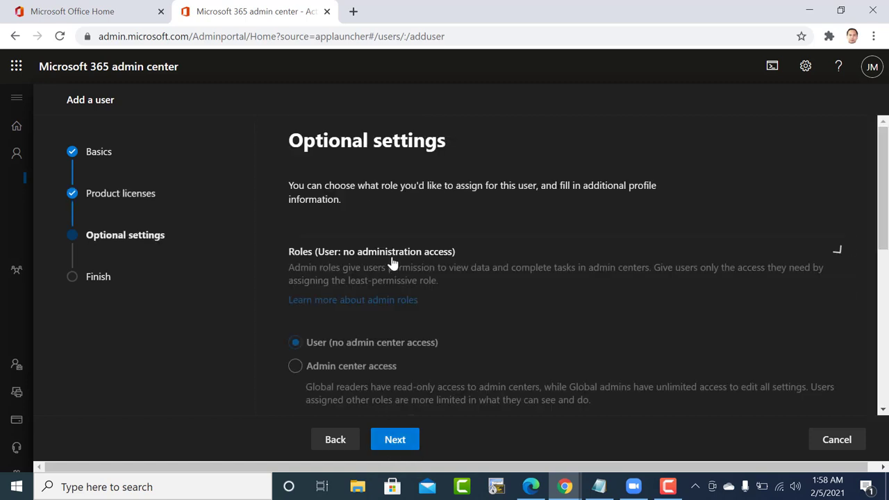
Grant admin center access with Exchange, Global, Global reader, Helpdesk, Service support, SharePoint, Teams and User admin roles.
click(308, 361)
scroll(312, 290, down, 2)
click(313, 266)
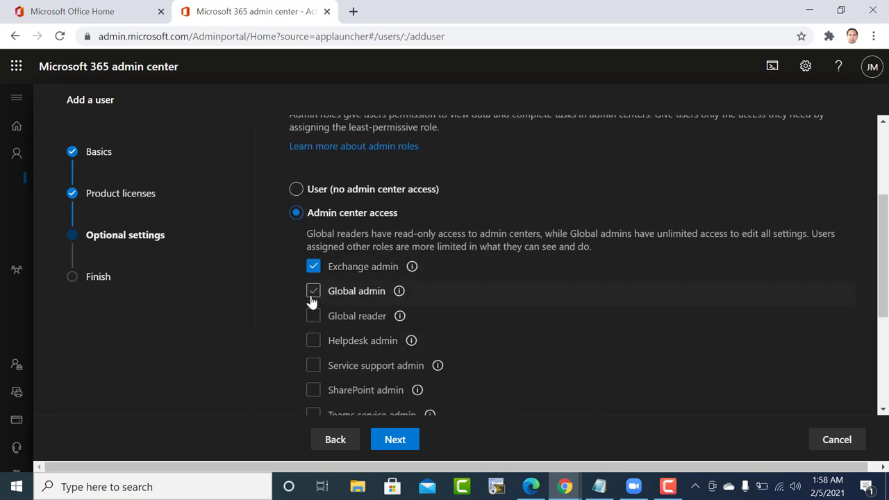
click(313, 292)
click(314, 317)
click(313, 340)
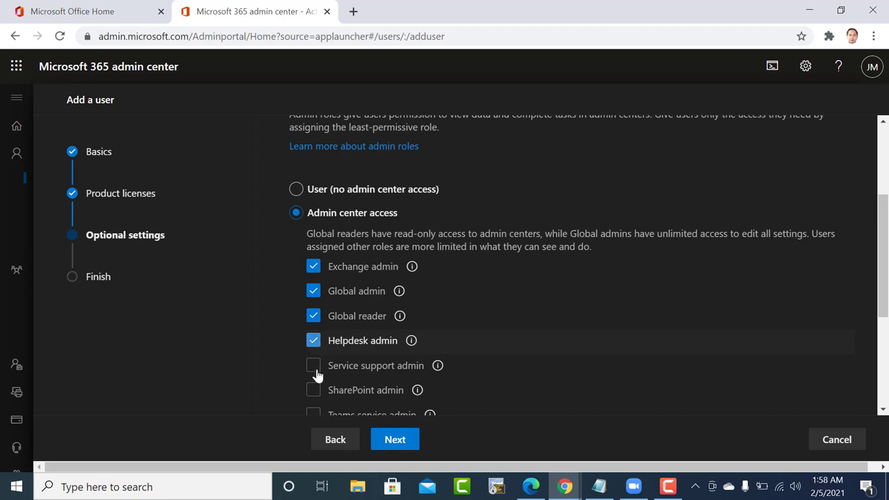
click(313, 366)
scroll(314, 376, down, 2)
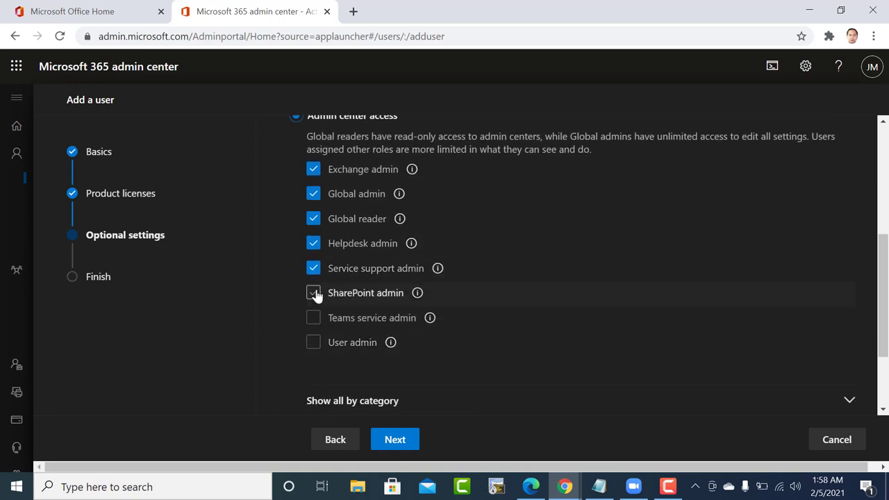
click(314, 294)
click(313, 319)
click(313, 344)
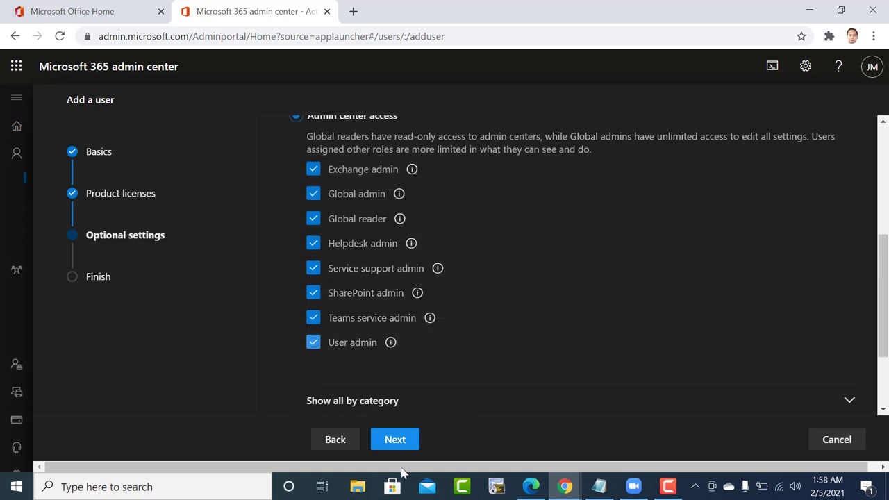
click(401, 445)
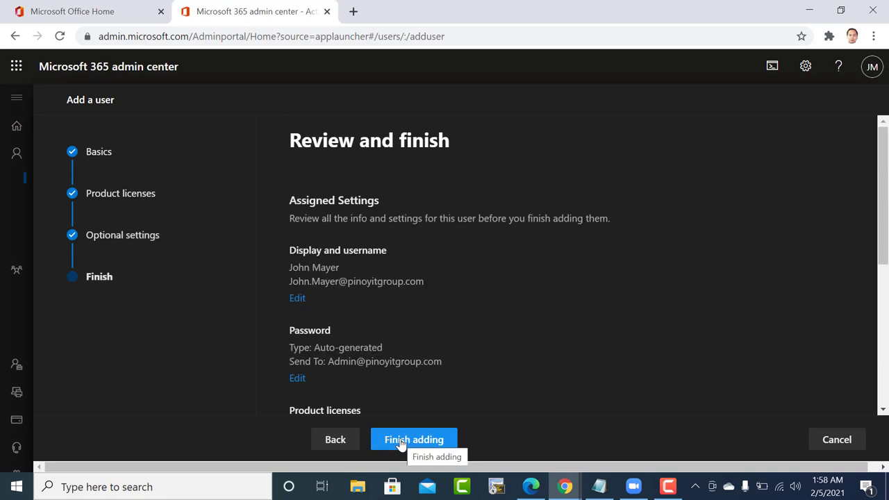
Finish adding the fourth user and close the confirmation.
click(401, 445)
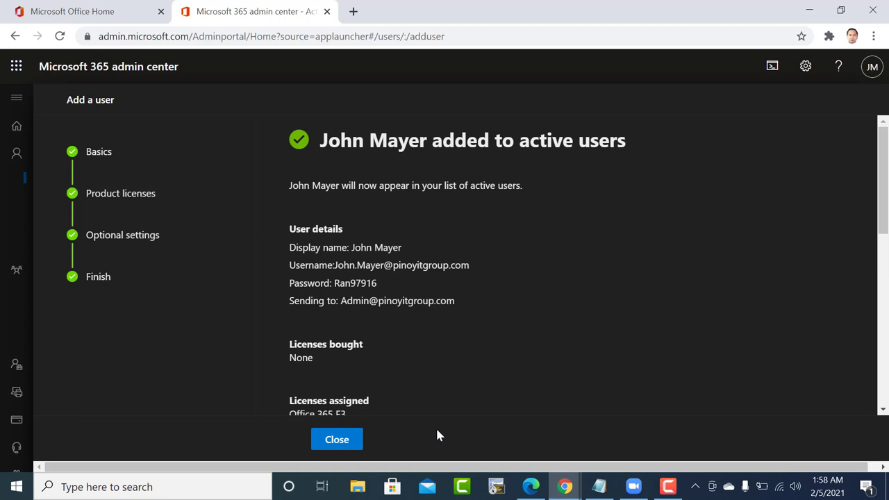
click(353, 436)
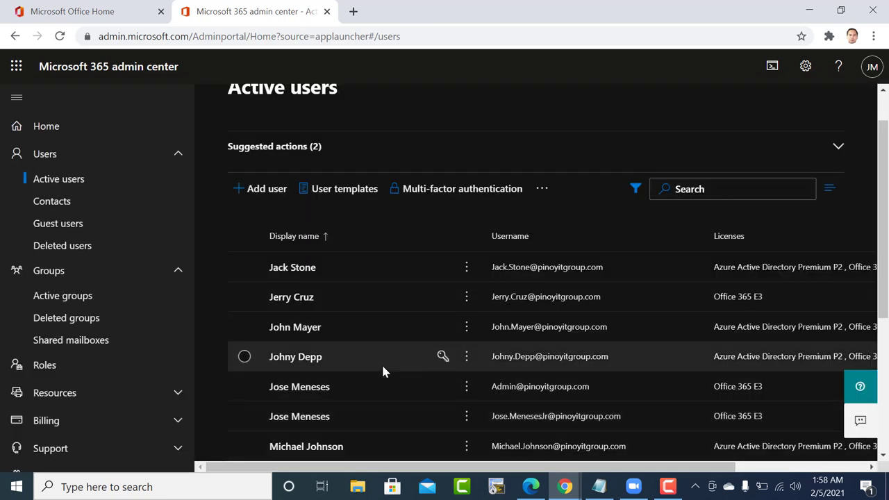
Go to Groups > Active groups in the left navigation.
scroll(382, 369, down, 1)
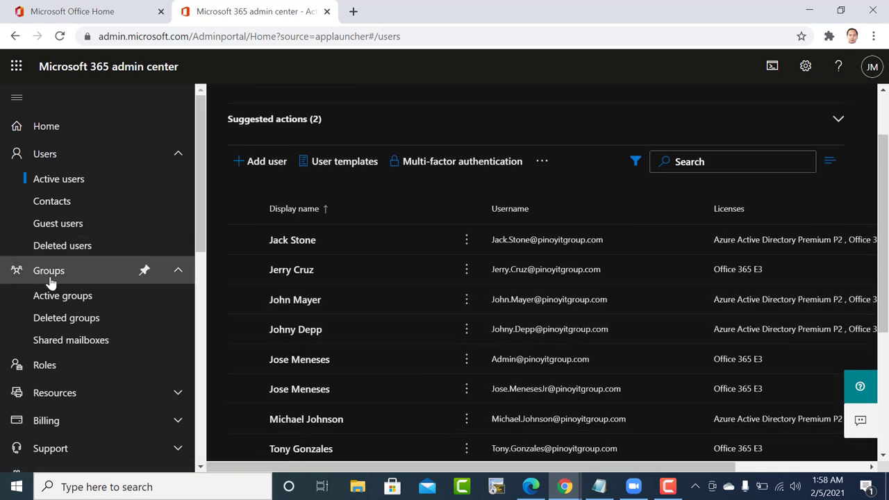
click(50, 278)
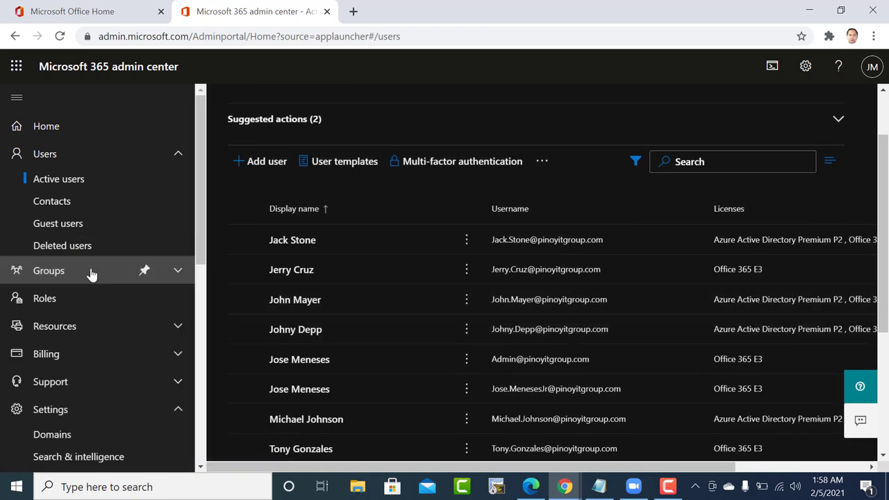
click(90, 275)
click(77, 299)
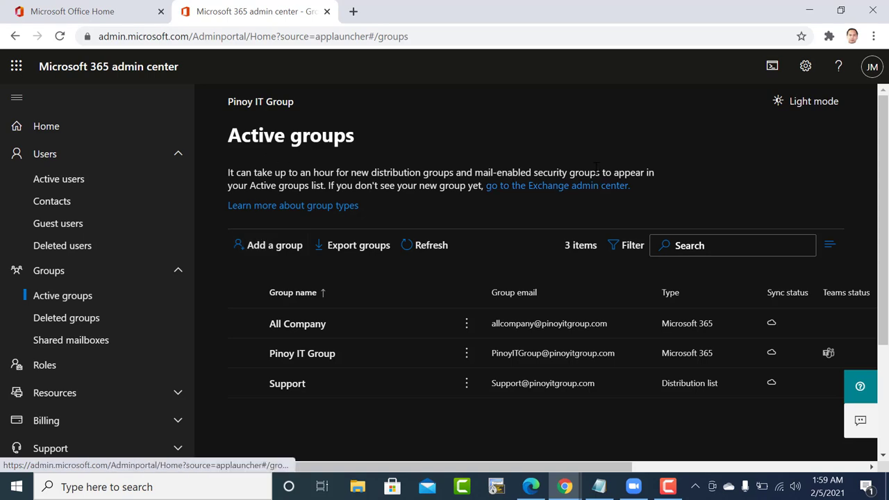
Refresh the Active groups list and open the ITHelpDesk group's details.
scroll(596, 182, down, 1)
scroll(596, 168, up, 1)
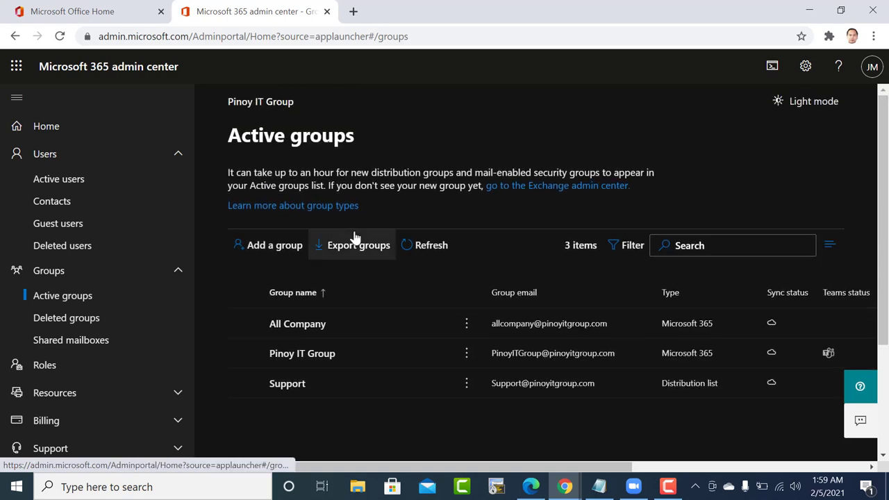
click(435, 245)
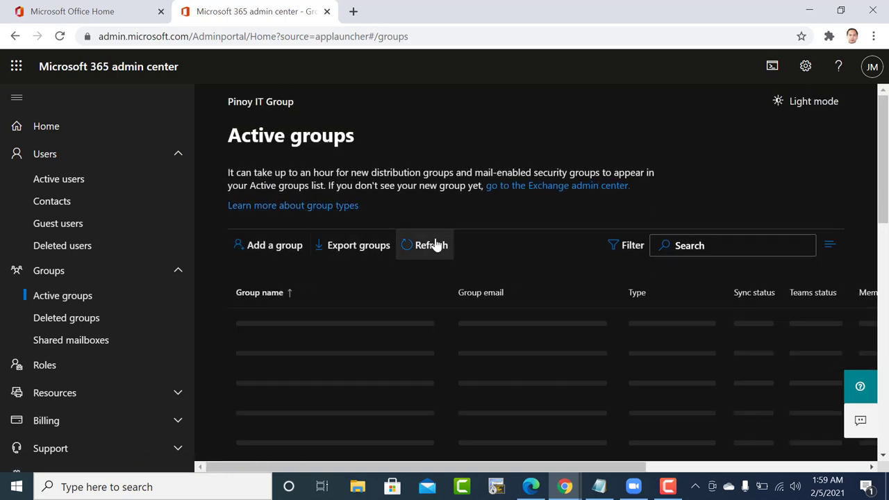
scroll(365, 276, down, 1)
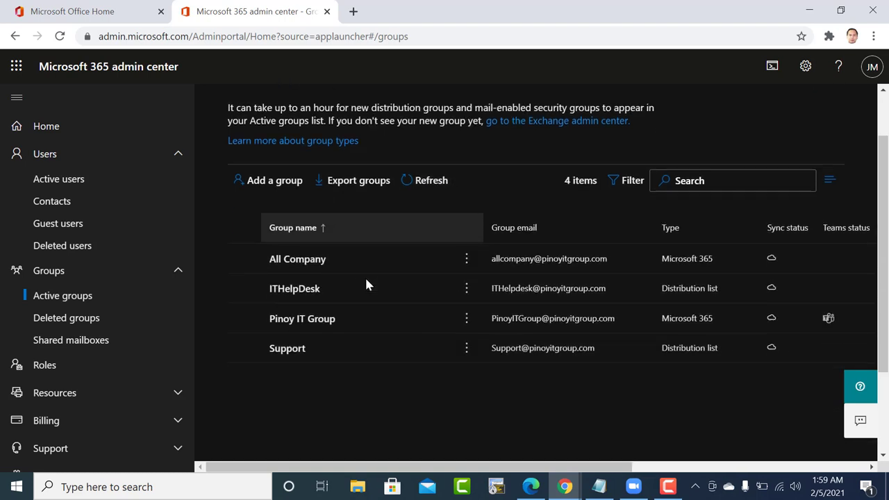
click(298, 289)
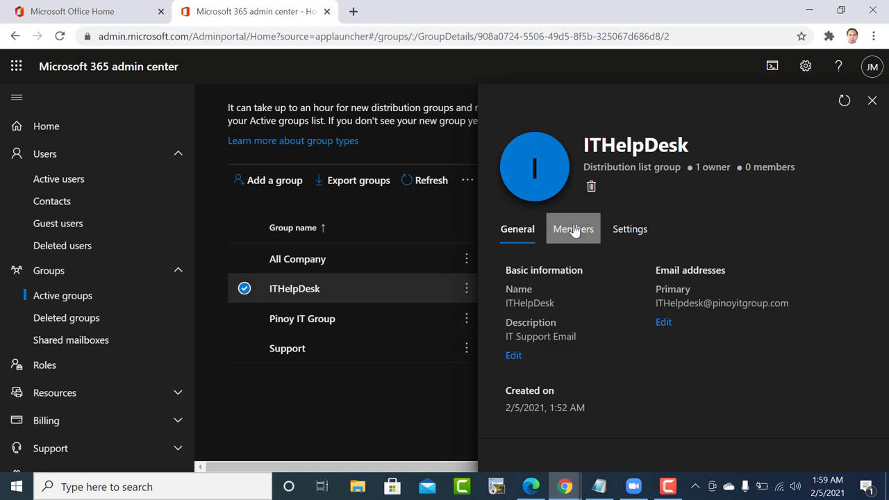
Show ITHelpDesk's members and open the full member management view, which lists 0 members.
click(574, 230)
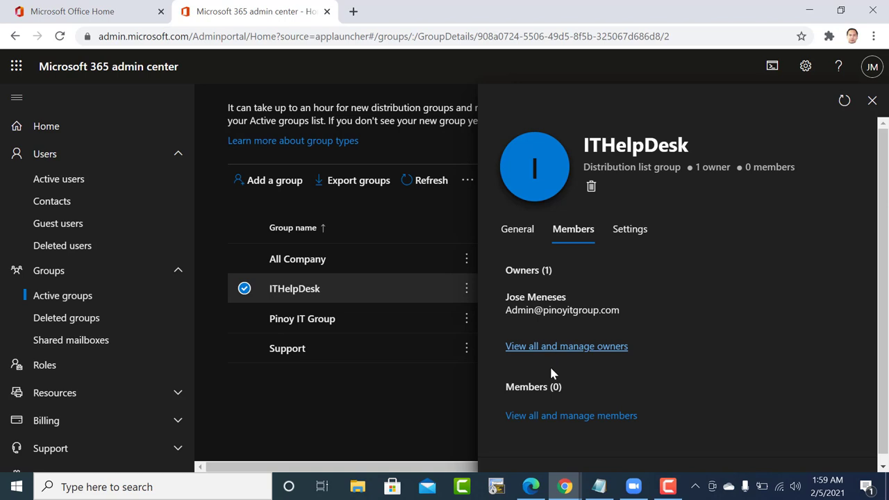
click(548, 417)
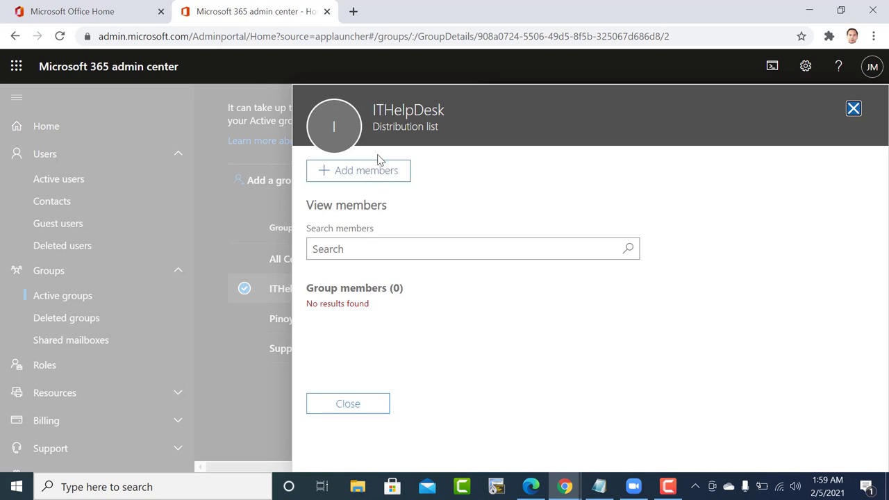
Add the first listed user and the newly created user to ITHelpDesk and save.
click(376, 173)
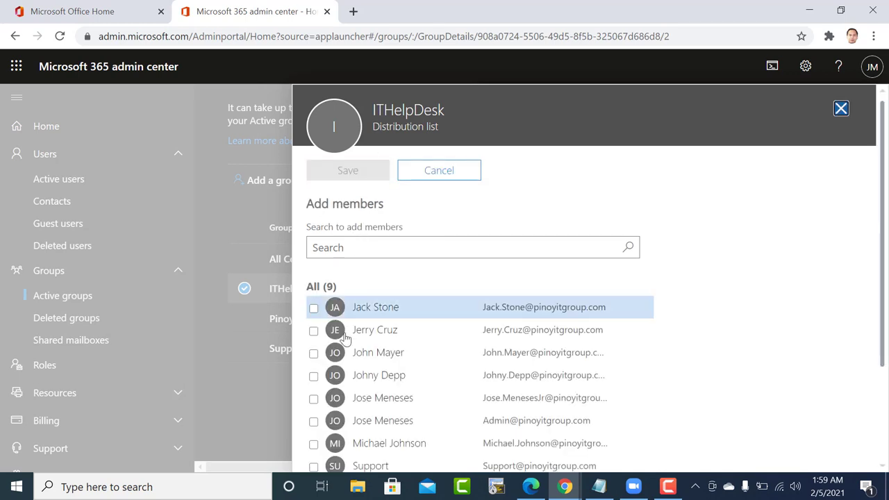
scroll(346, 338, down, 1)
scroll(344, 334, down, 1)
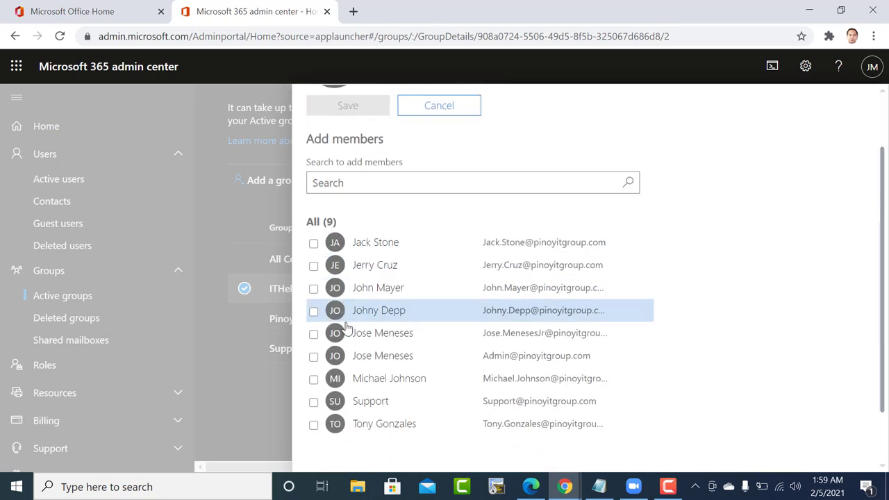
click(314, 244)
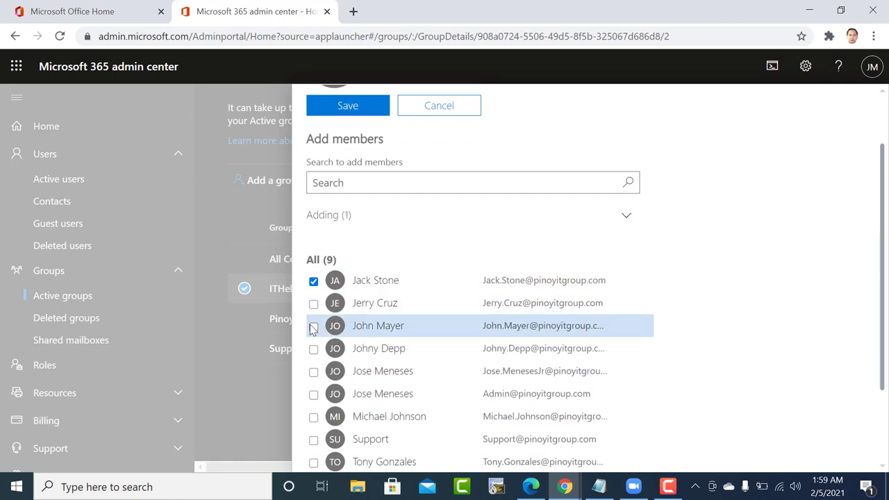
scroll(312, 399, down, 1)
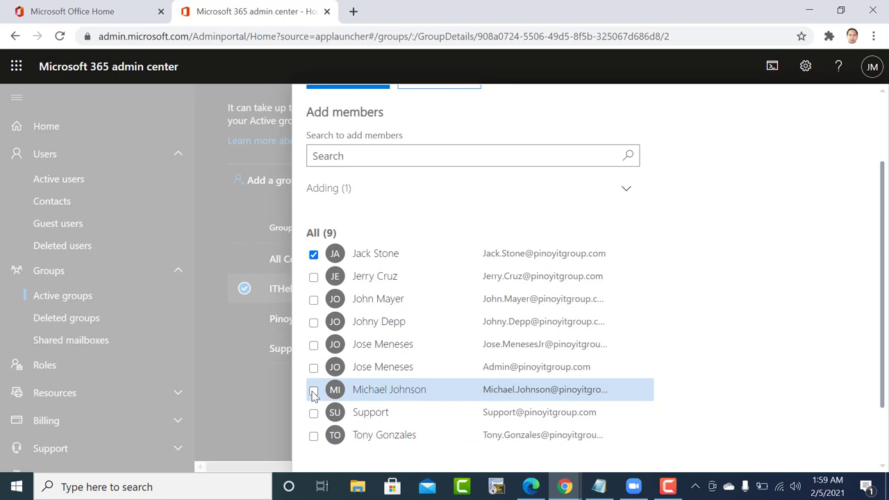
click(314, 301)
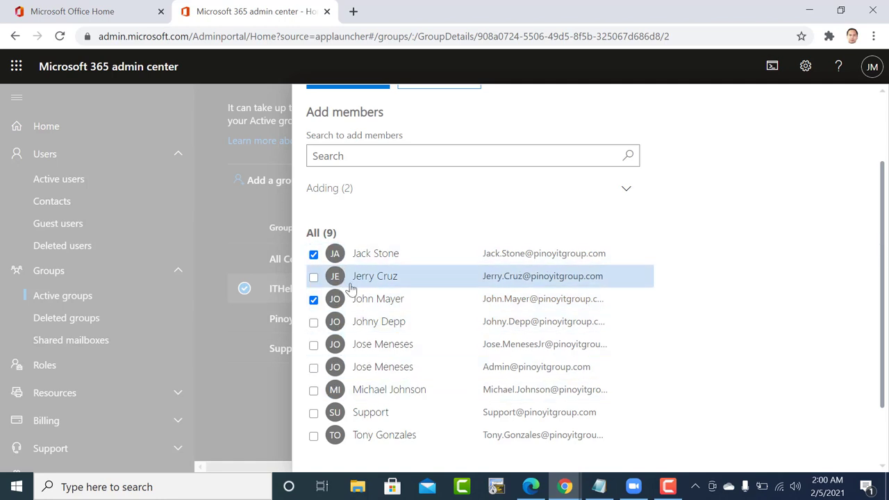
scroll(565, 353, down, 1)
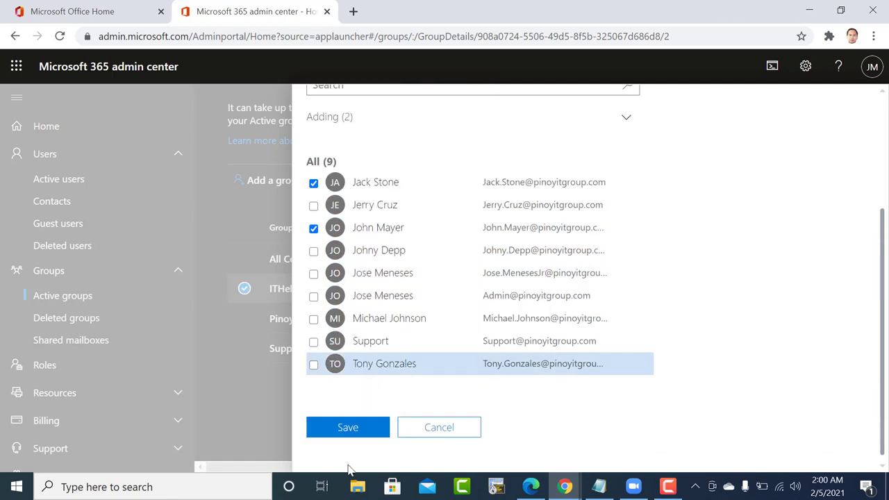
click(347, 428)
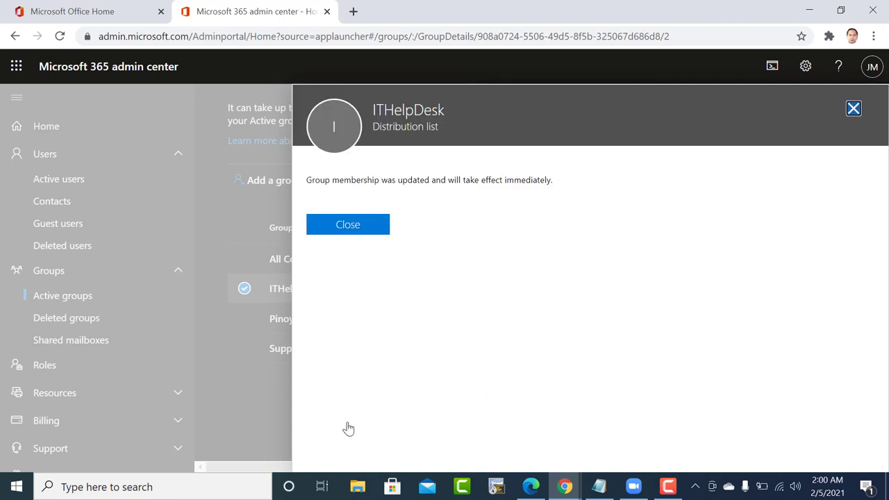
Dismiss the confirmation and reopen the member list to verify ITHelpDesk has 2 members.
click(356, 227)
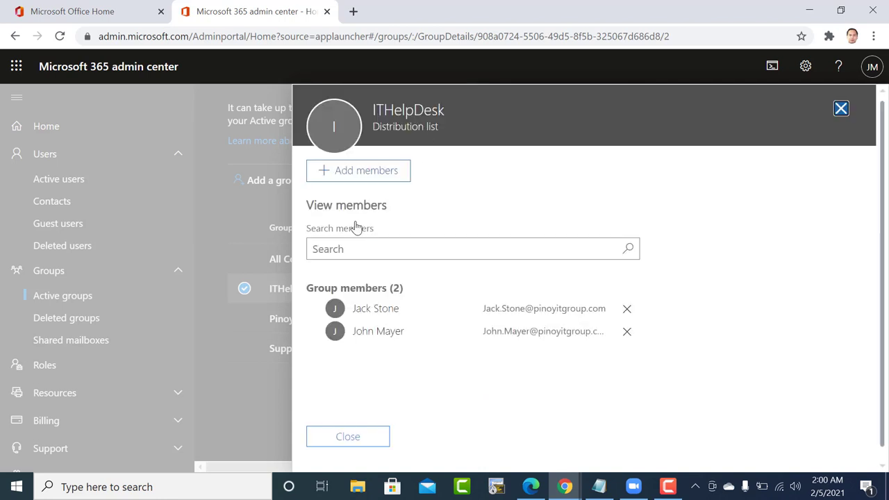
click(355, 438)
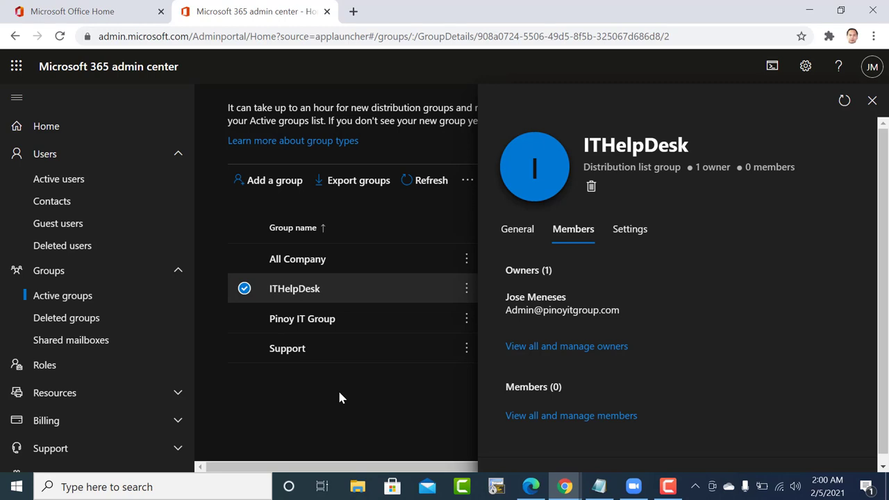
click(544, 417)
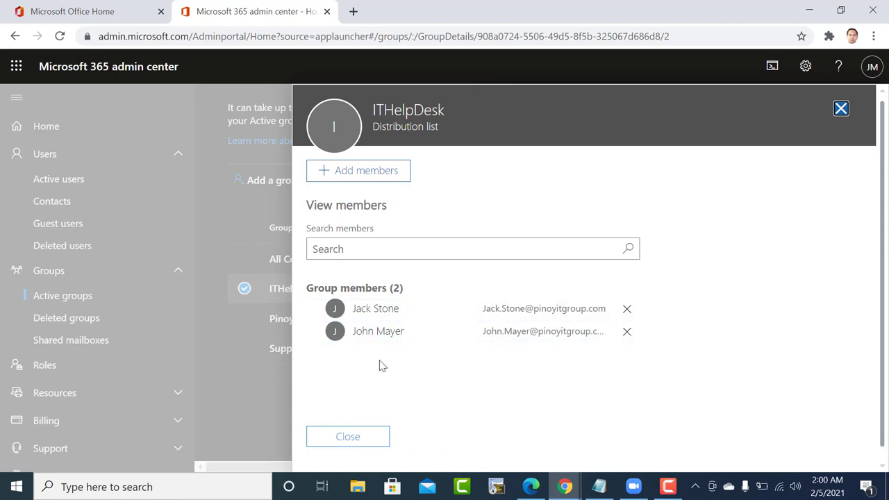
click(840, 109)
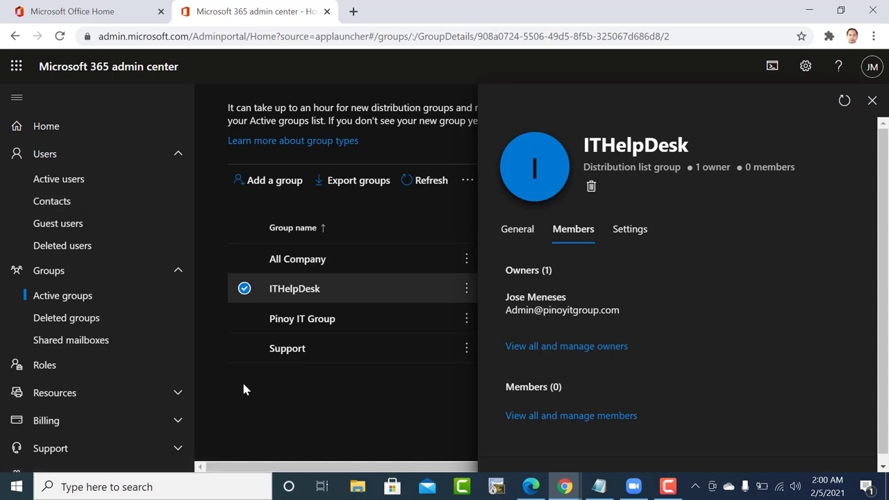
Go to Users > Active users and open the first user's account details.
click(75, 160)
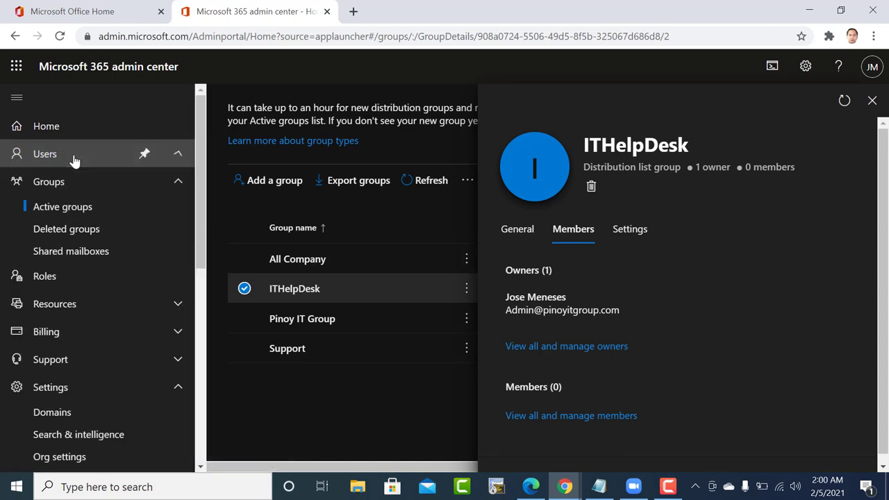
click(50, 153)
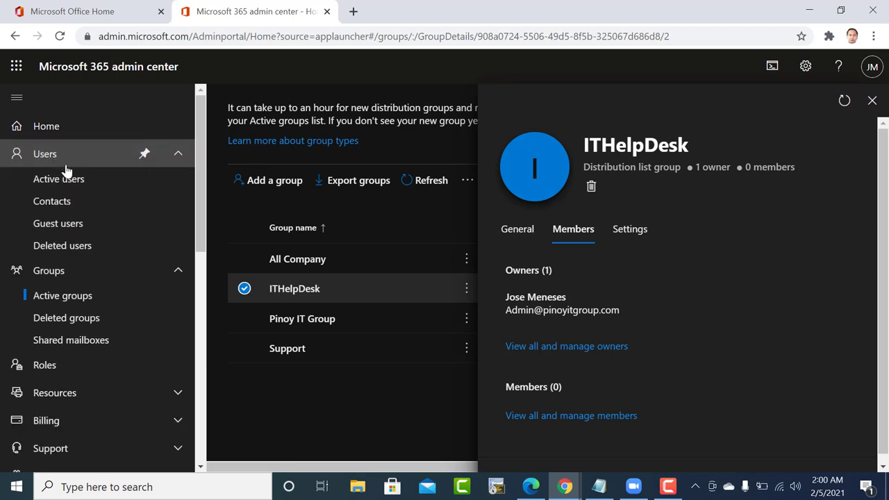
click(63, 182)
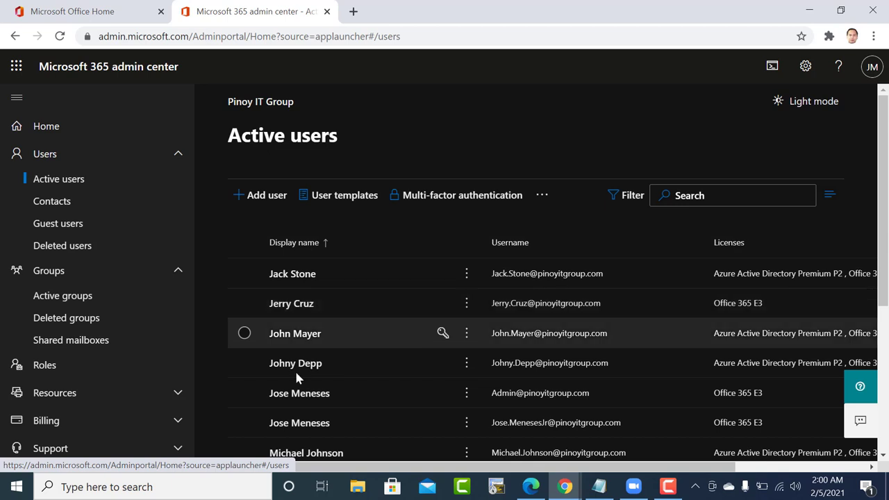
click(297, 276)
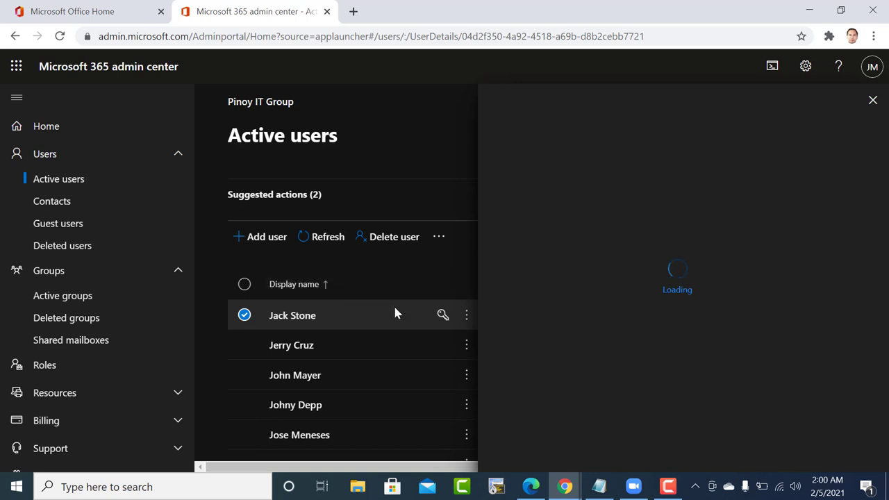
Review the user's username, email and alias options, closing the panel without changes.
click(467, 317)
click(467, 316)
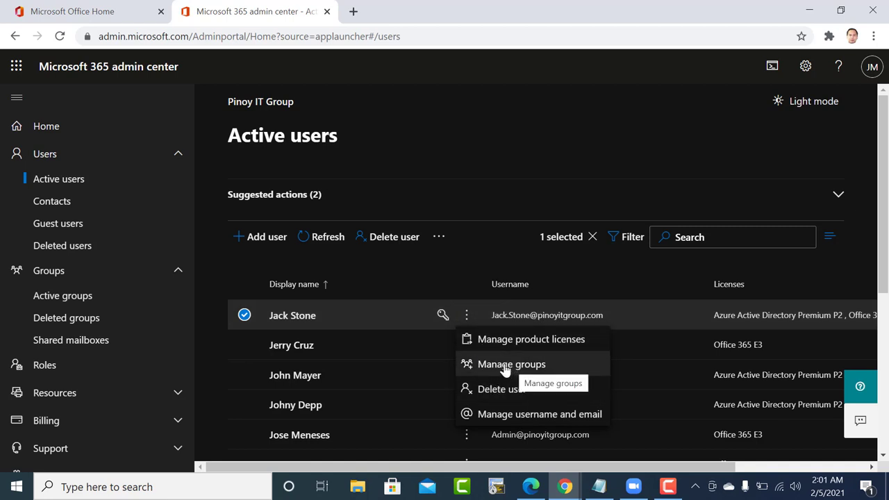
click(532, 415)
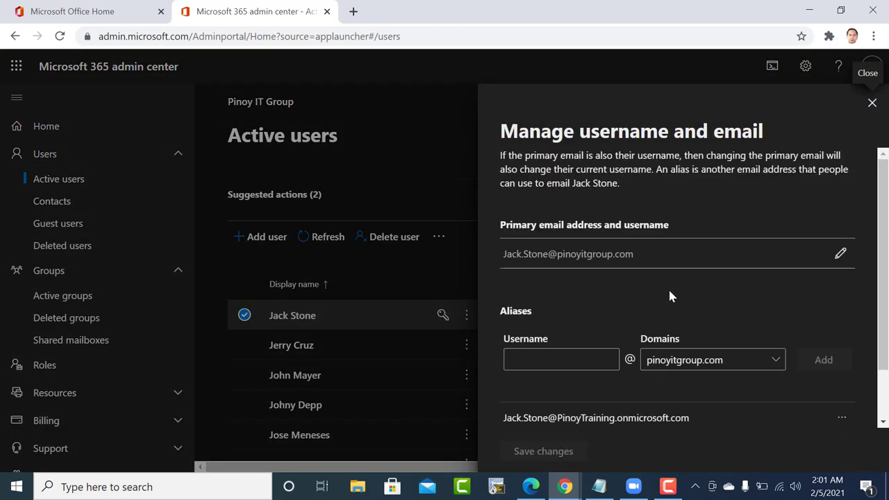
scroll(669, 288, down, 1)
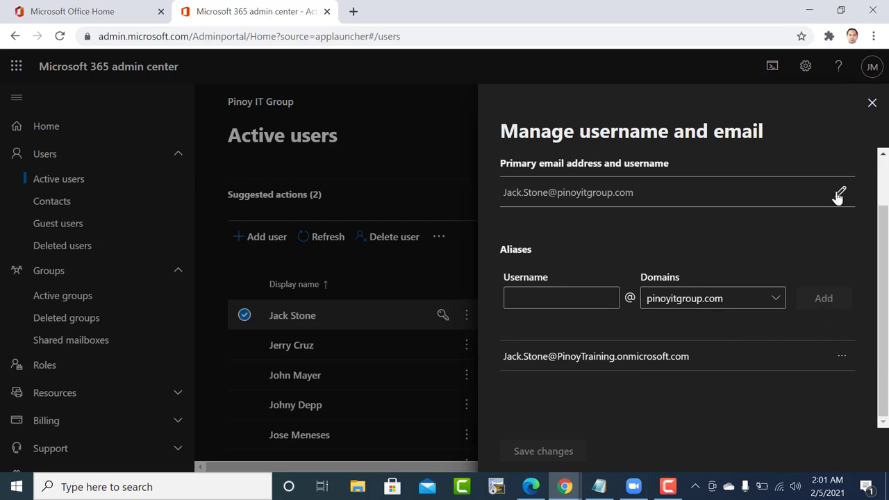
click(840, 358)
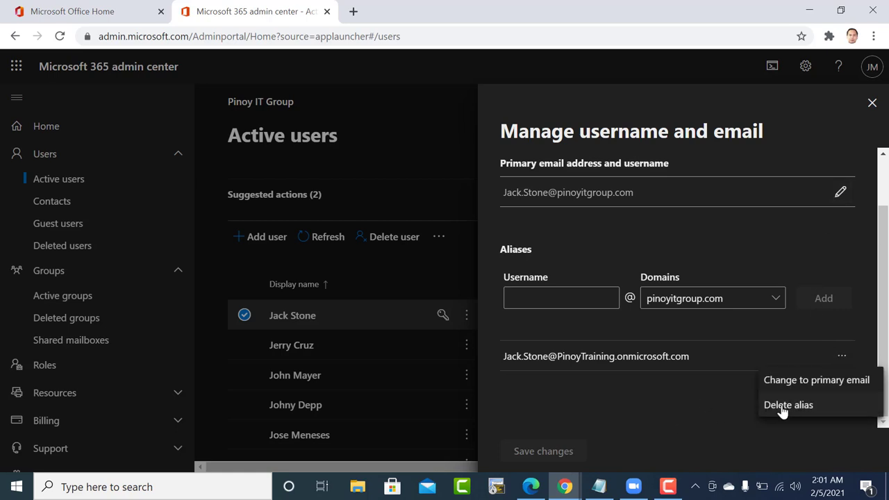
click(873, 104)
click(873, 104)
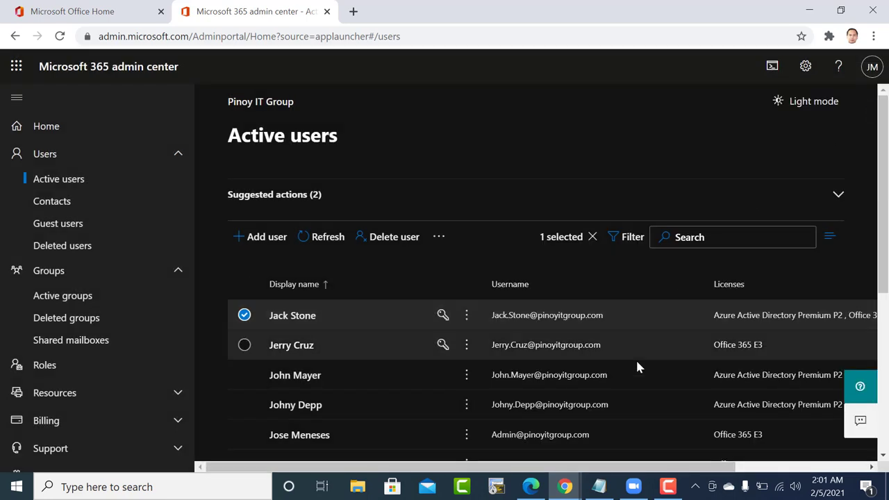
click(517, 316)
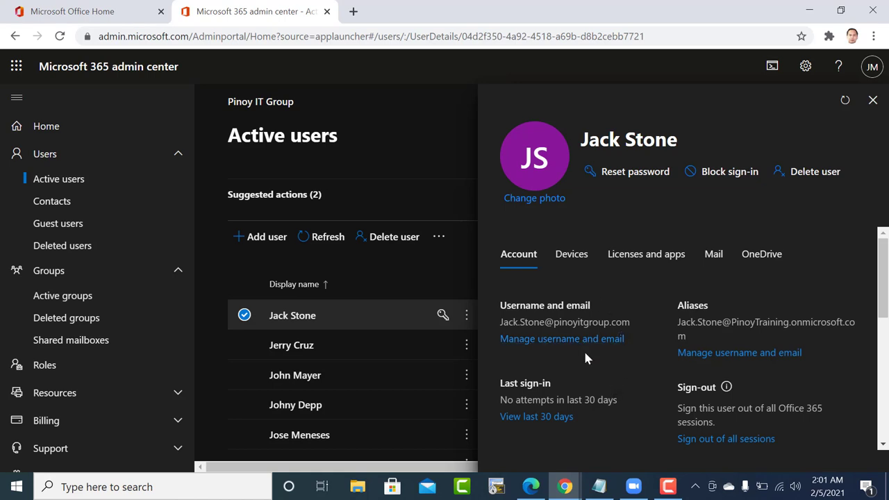
scroll(581, 344, down, 2)
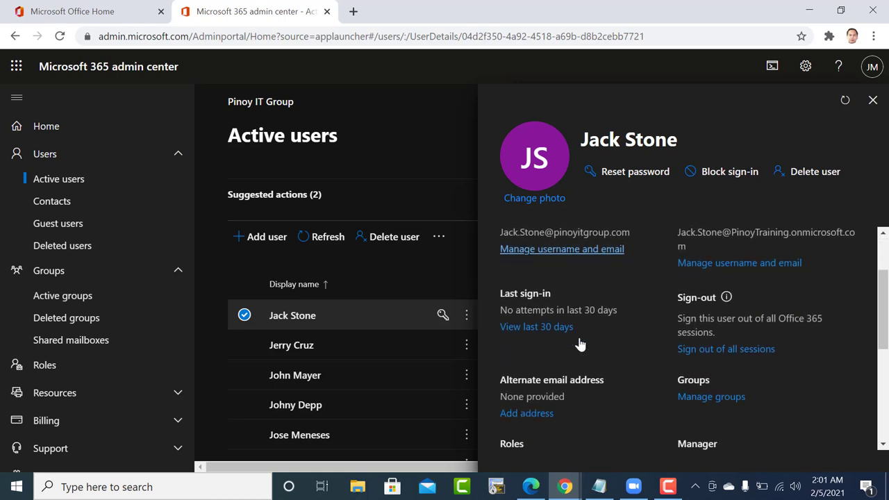
scroll(662, 351, down, 1)
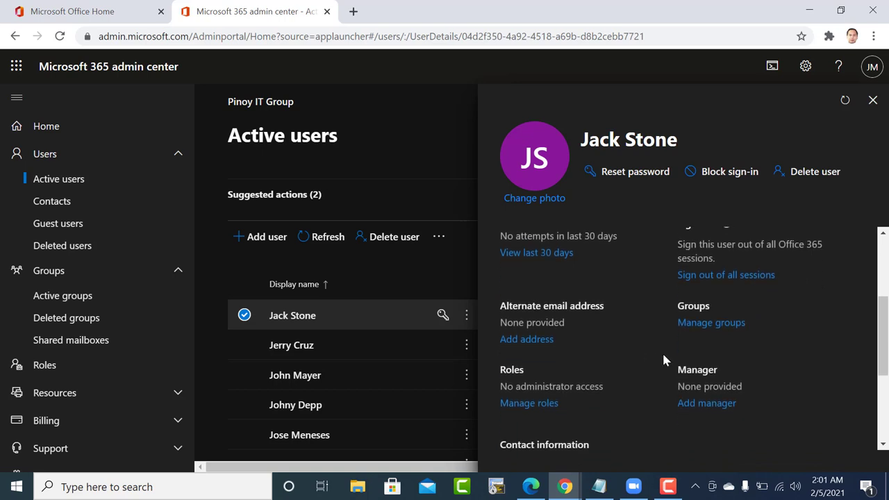
scroll(628, 401, down, 1)
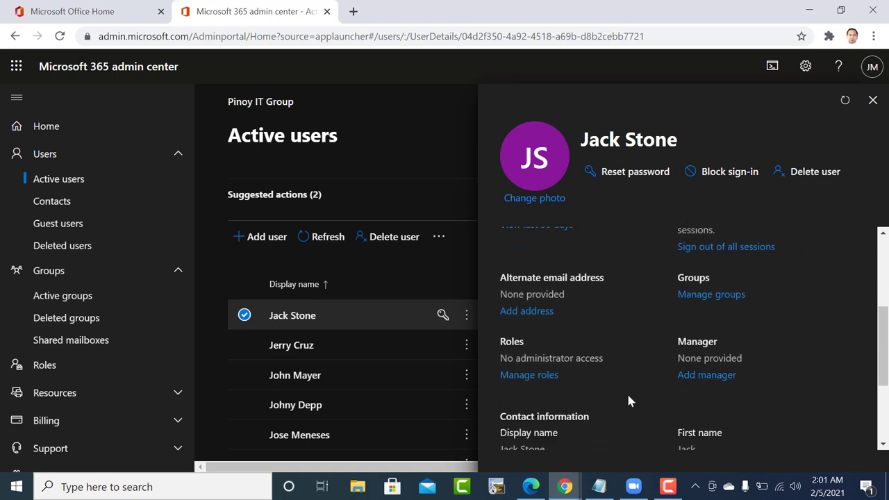
click(545, 372)
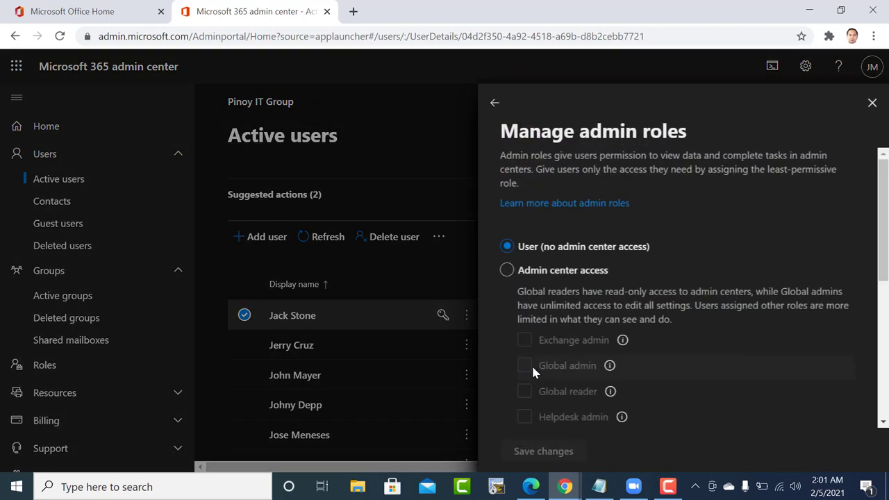
click(872, 104)
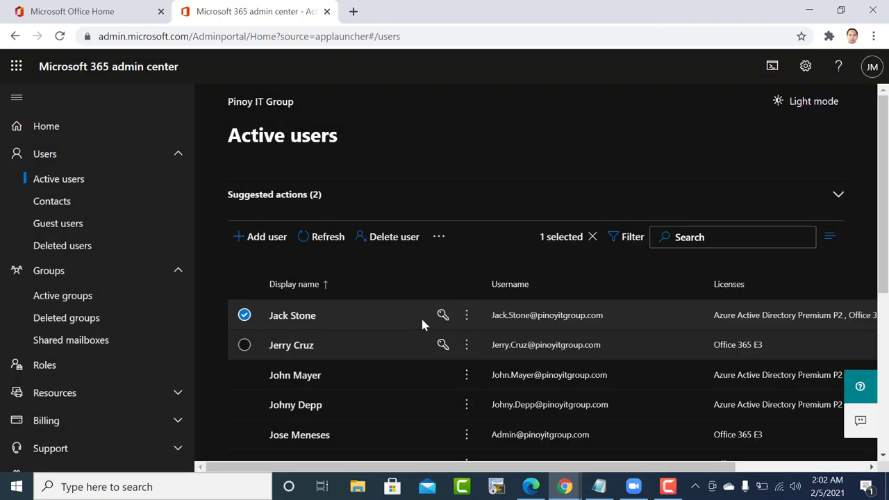
scroll(342, 379, down, 2)
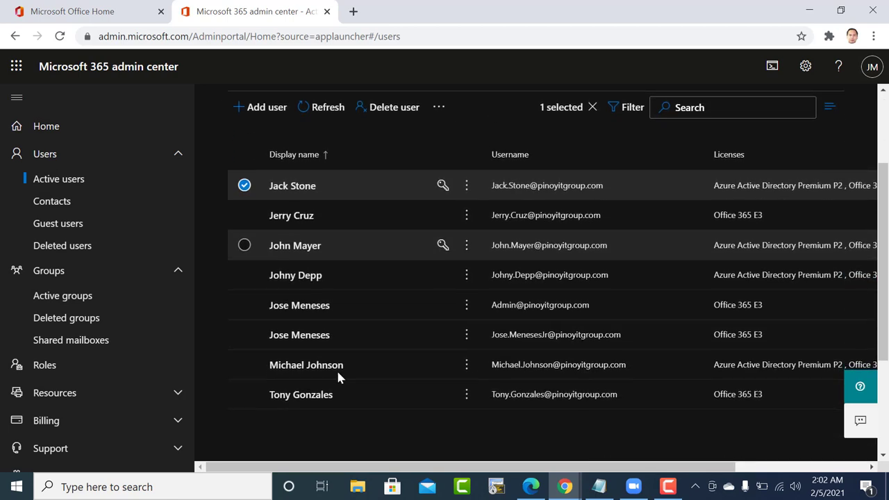
Open another user's account details from the Active users list.
click(306, 365)
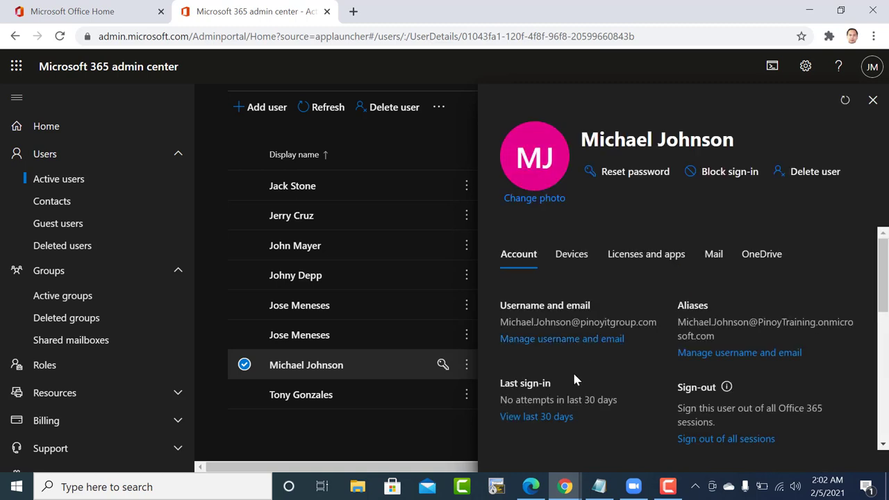
scroll(575, 378, down, 1)
scroll(573, 371, down, 2)
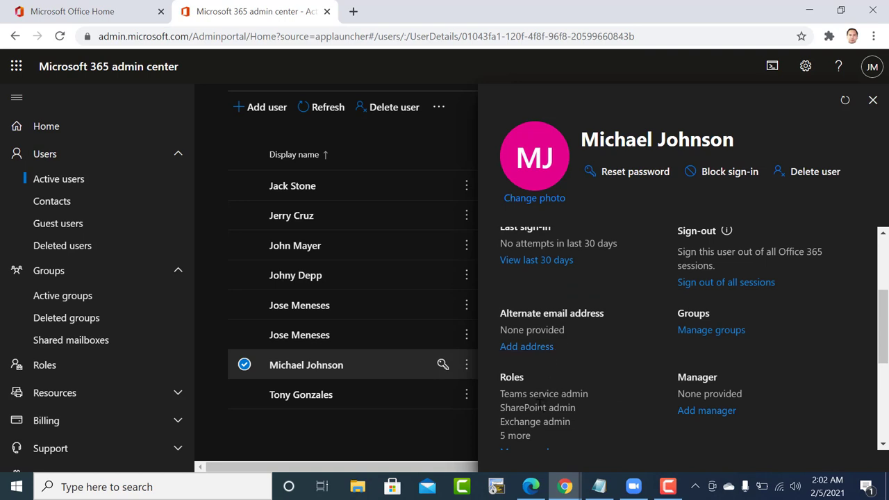
scroll(540, 406, down, 4)
scroll(519, 327, up, 3)
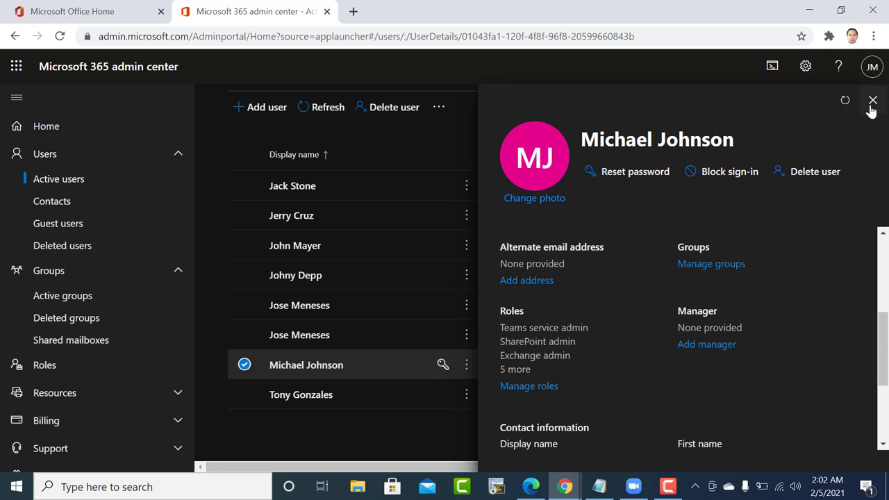
Search the user's group memberships for 'ITHelpdesk', find no results, and close the panel.
click(713, 264)
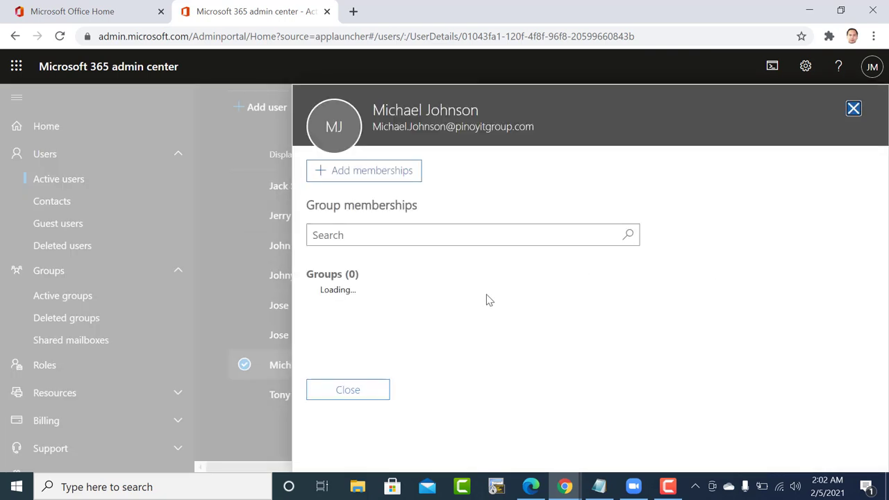
click(510, 237)
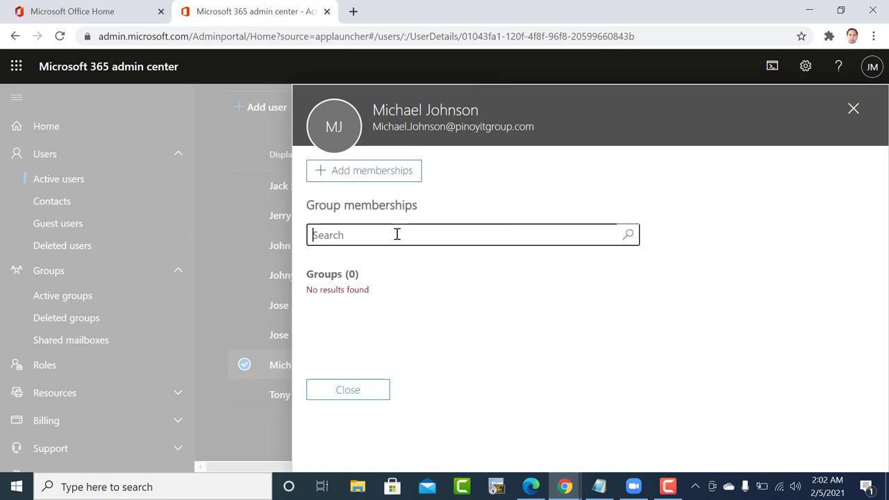
text(IT)
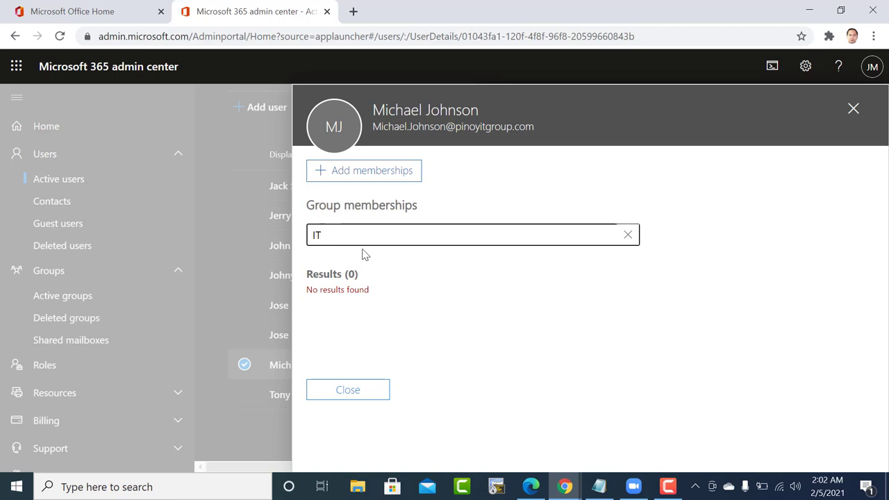
click(391, 175)
text(Help)
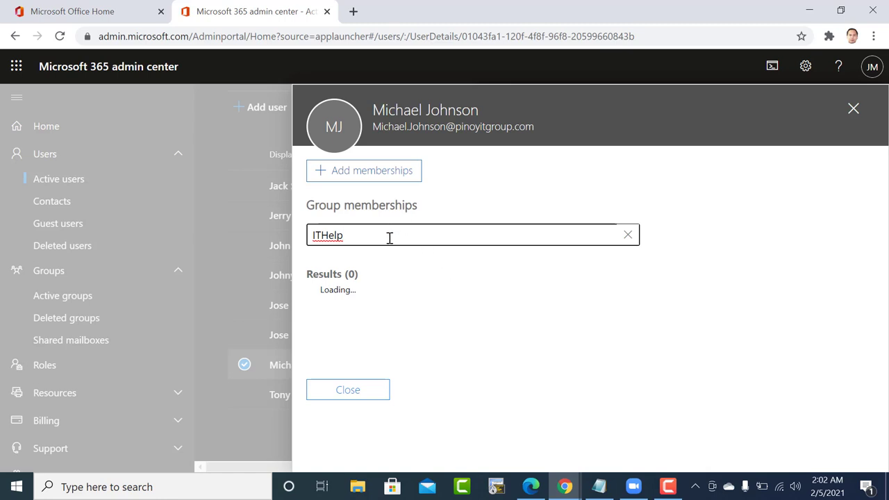
text(desk)
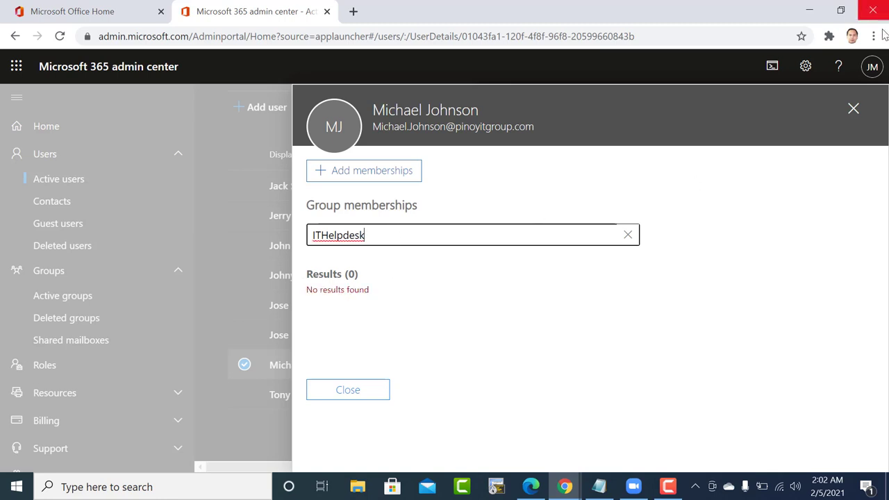
click(853, 107)
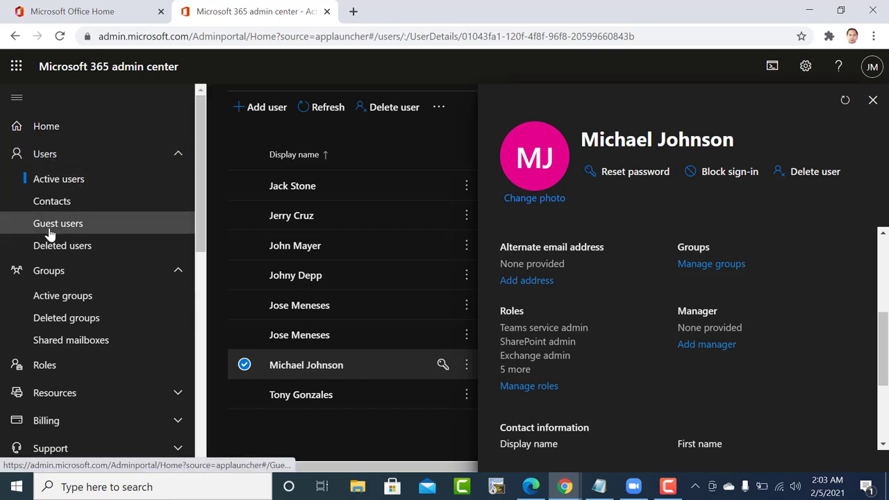
Open ITHelpDesk's full member management view from Groups > Active groups.
click(68, 301)
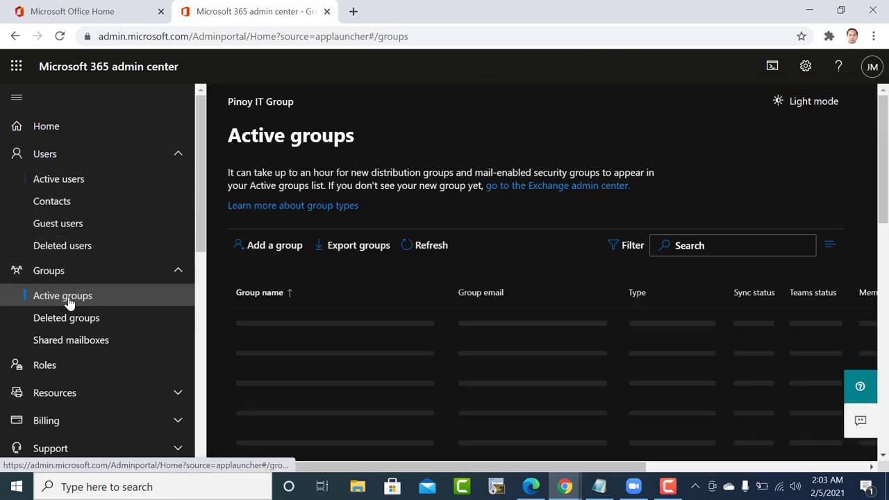
scroll(398, 358, down, 1)
scroll(398, 361, down, 1)
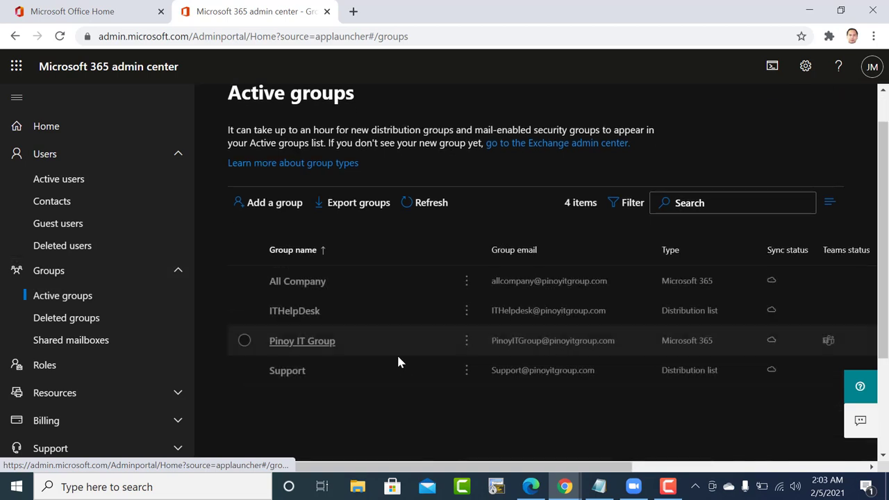
click(308, 289)
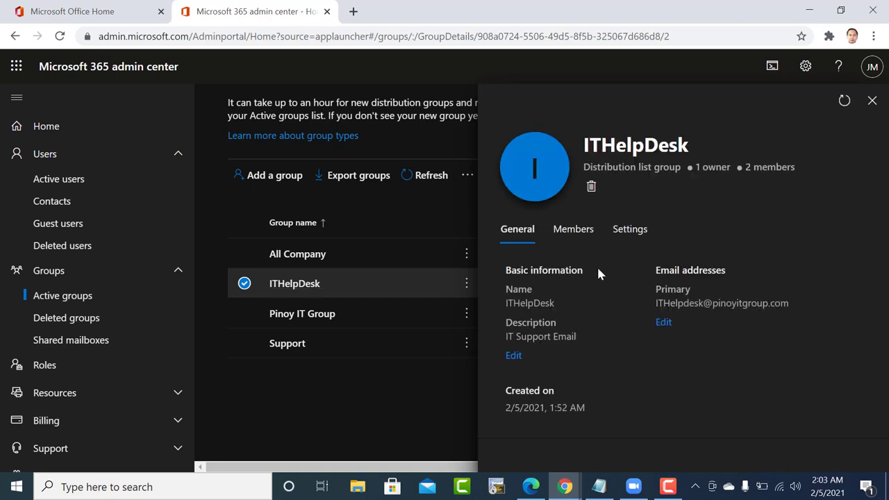
click(579, 231)
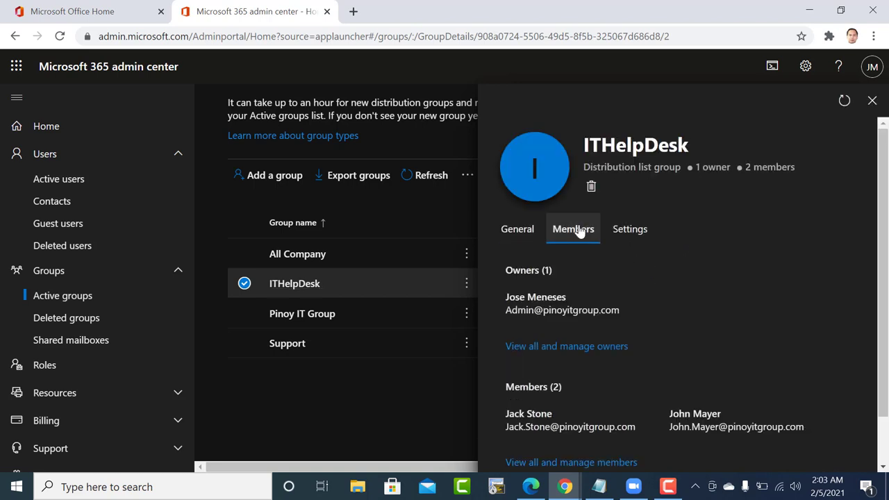
scroll(587, 310, down, 1)
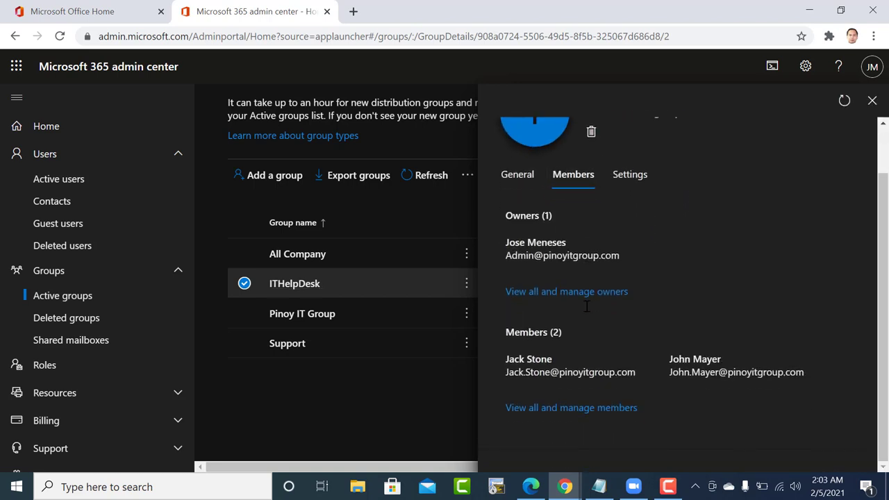
click(578, 408)
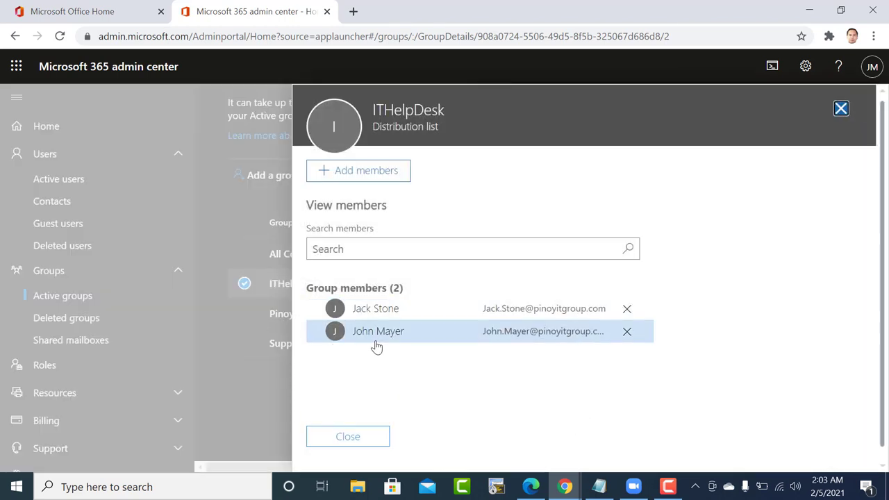
Try removing a member and searching for a user by name, then discard the changes.
click(627, 308)
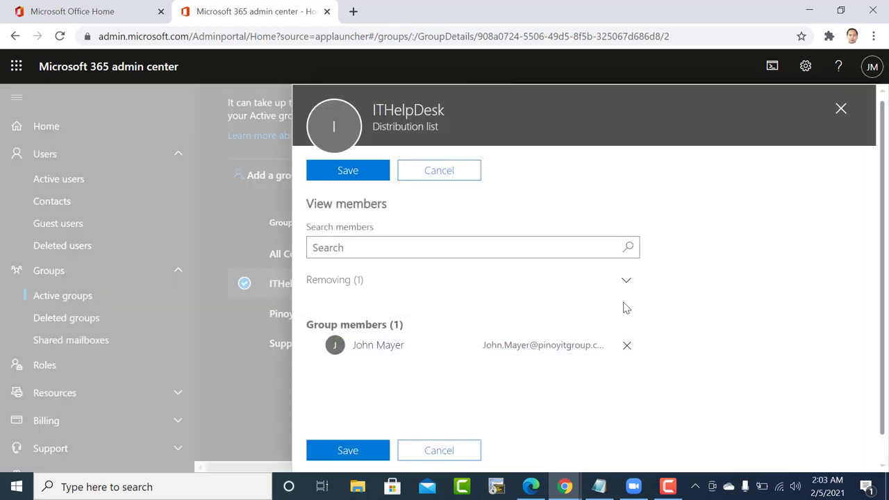
click(505, 247)
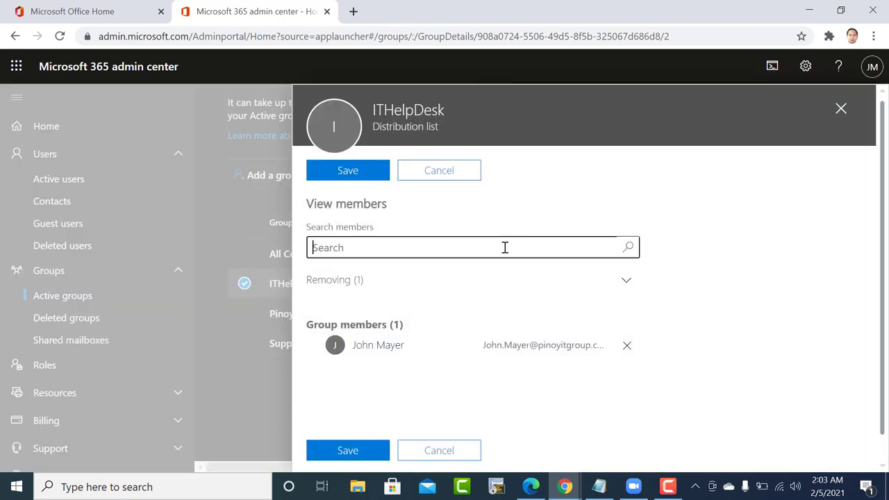
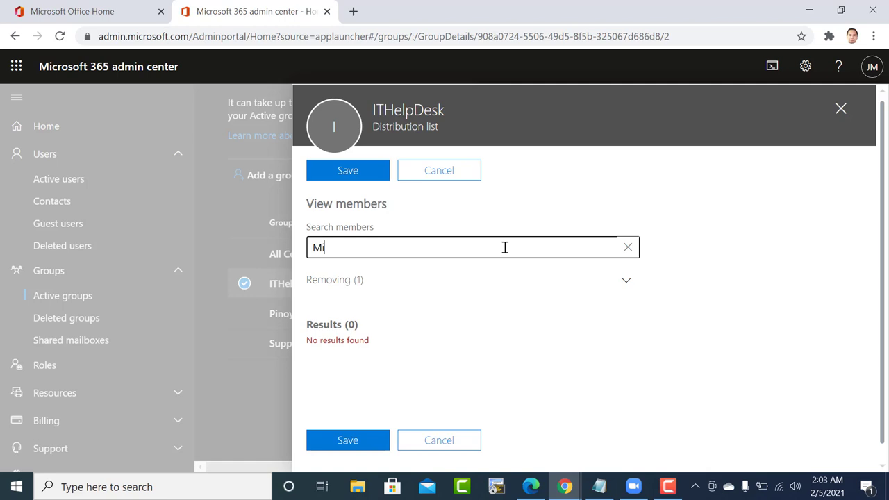
click(437, 177)
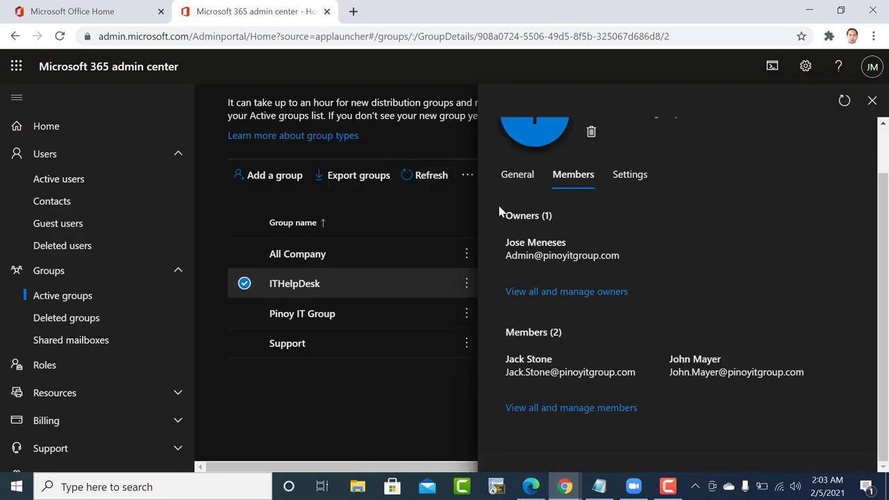
Add the new user to ITHelpDesk and save the membership.
click(533, 410)
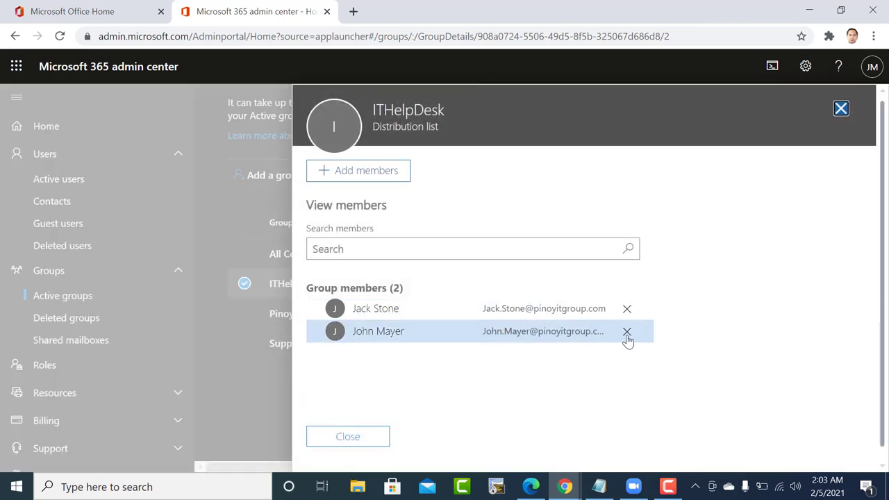
click(367, 172)
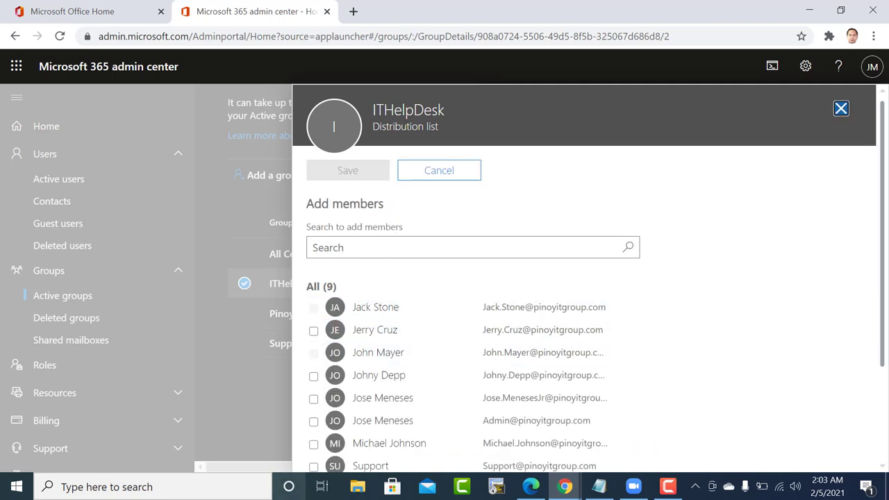
click(313, 445)
click(347, 171)
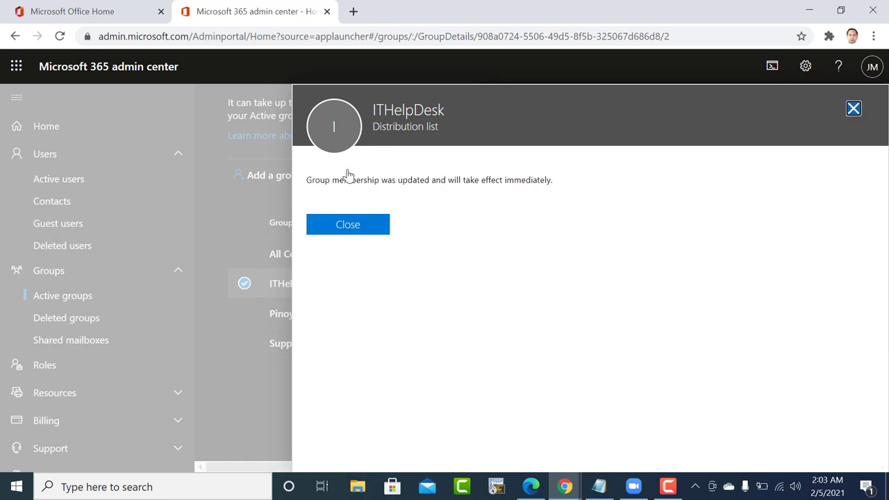
click(345, 226)
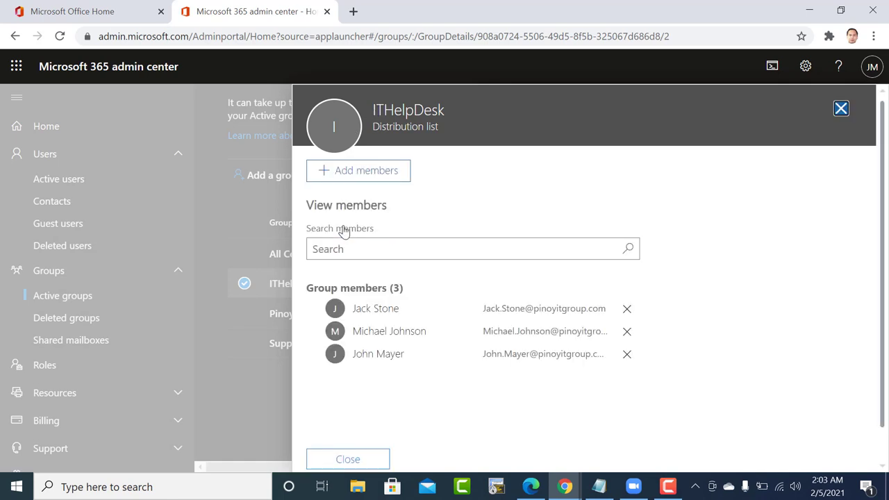
Remove one original member from ITHelpDesk and save, leaving 2 members.
click(627, 308)
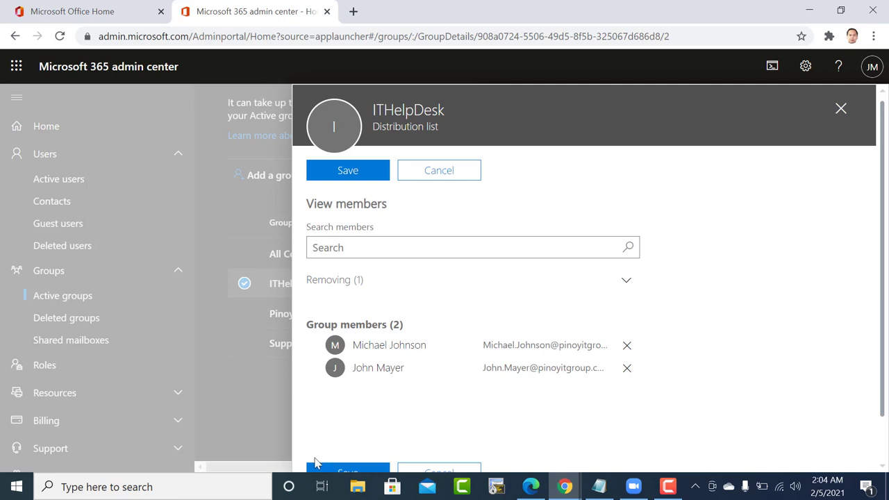
click(337, 468)
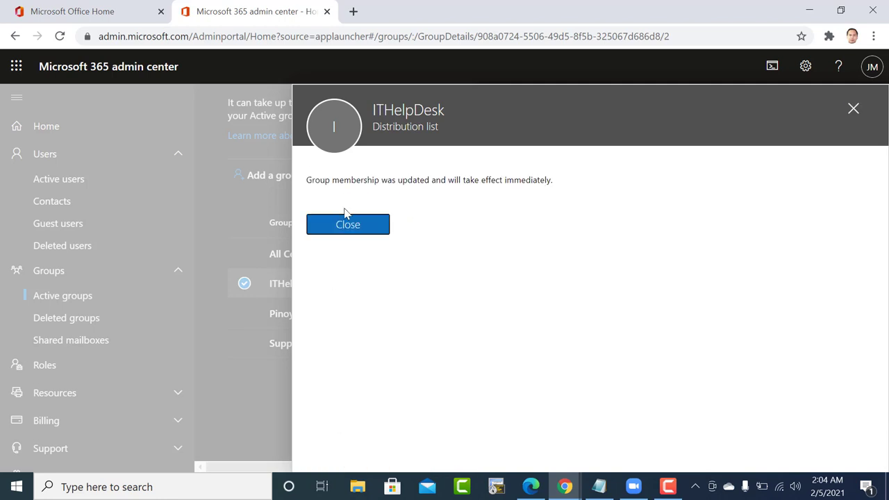
click(350, 226)
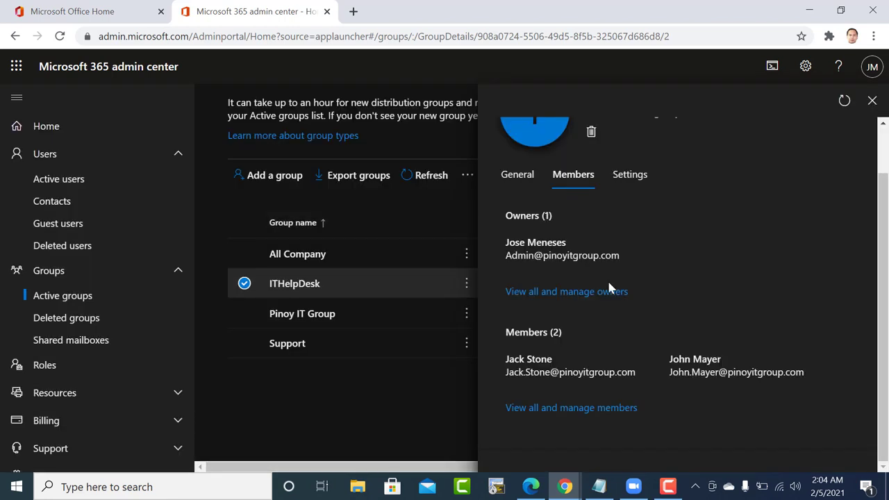
Close the ITHelpDesk group details and return to Users > Active users.
click(872, 101)
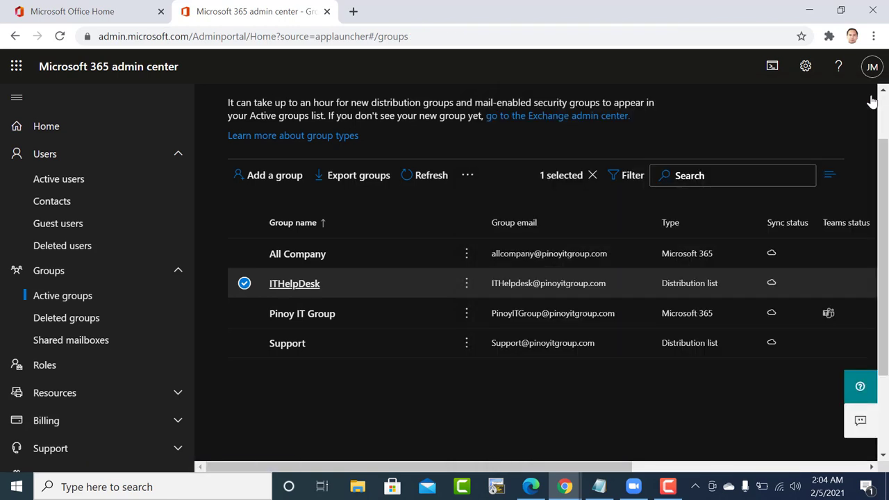
click(61, 162)
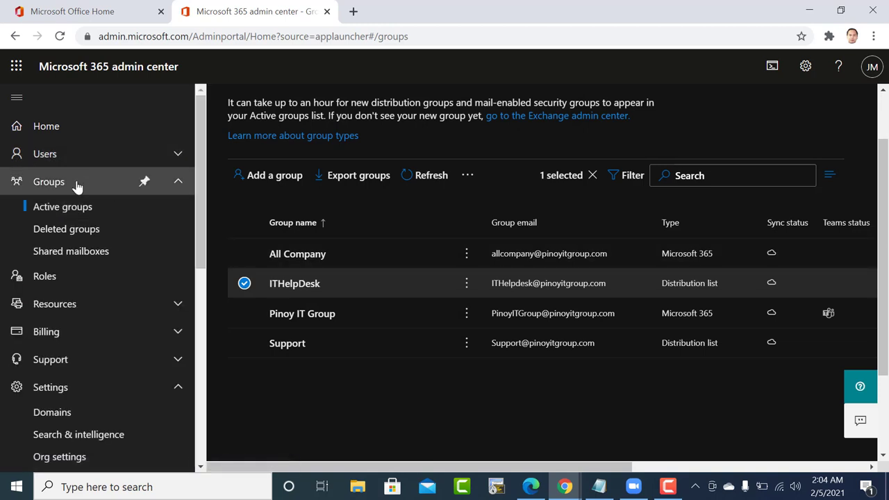
click(61, 163)
click(66, 180)
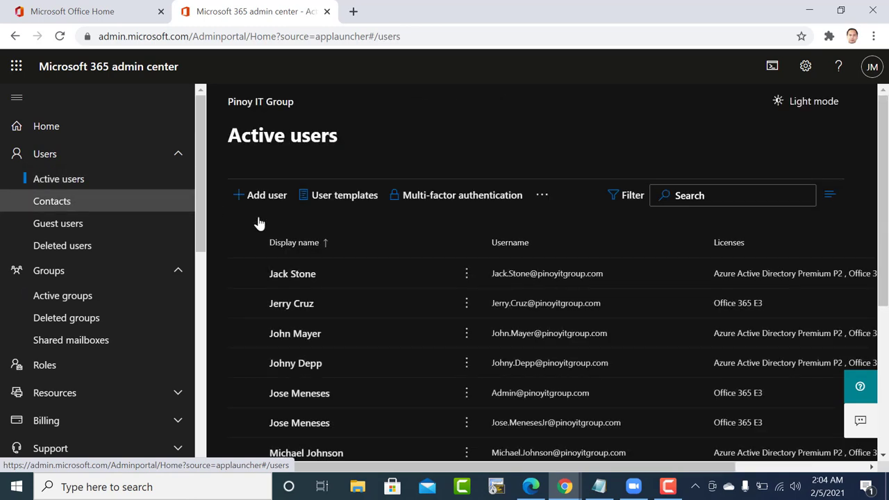
Open the user's Exchange properties from the Mail tab, reaching Outlook's sign-in prompt.
scroll(591, 292, down, 3)
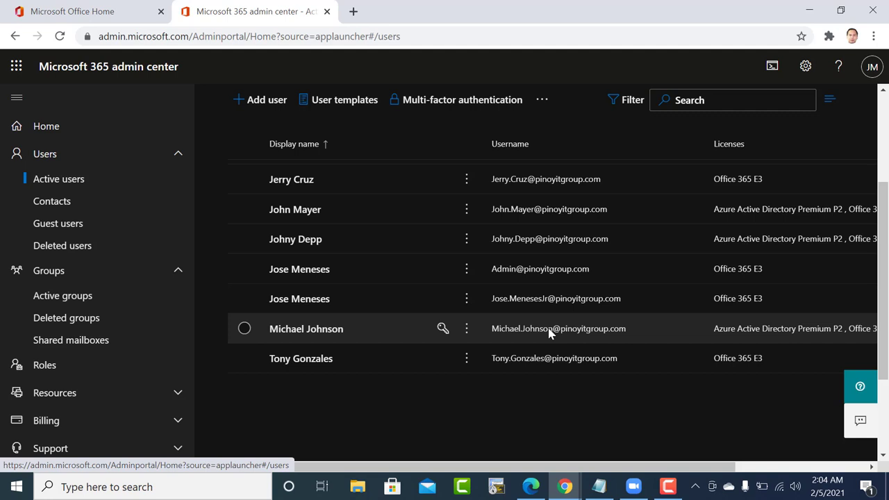
click(549, 332)
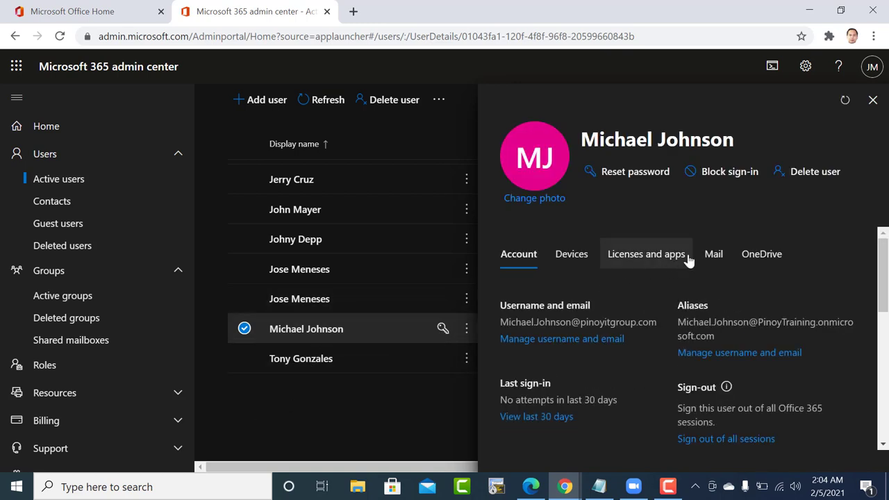
click(710, 260)
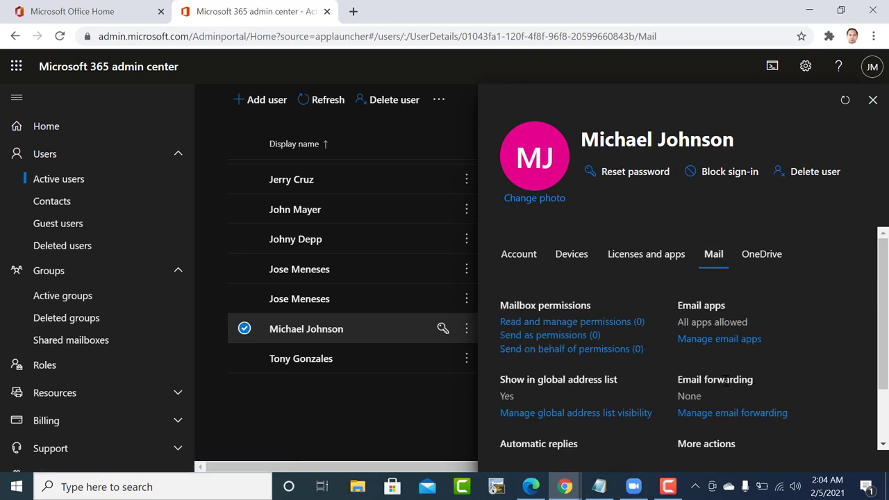
scroll(717, 421, down, 2)
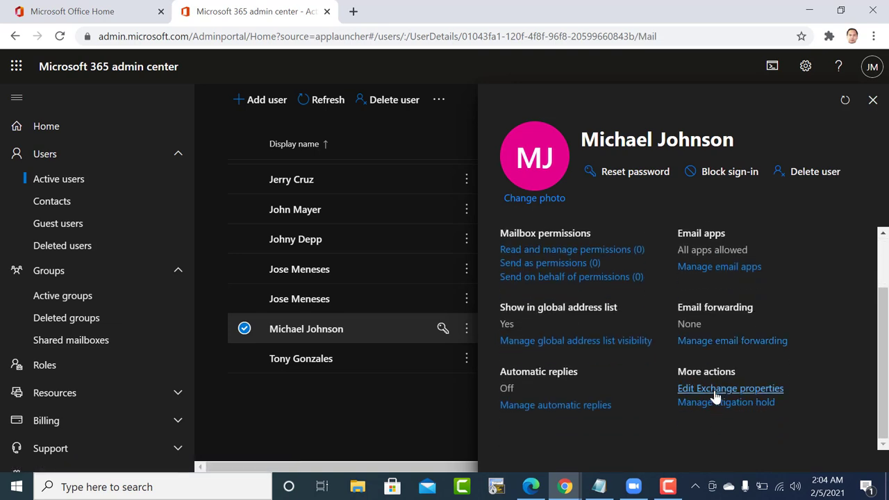
click(715, 389)
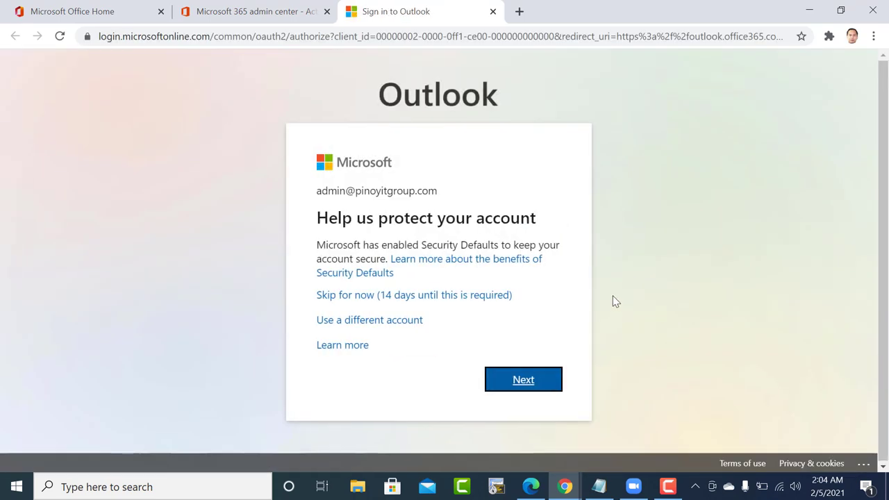
Skip the security prompt and grant the administrator account Send on Behalf on the mailbox, then save.
click(477, 298)
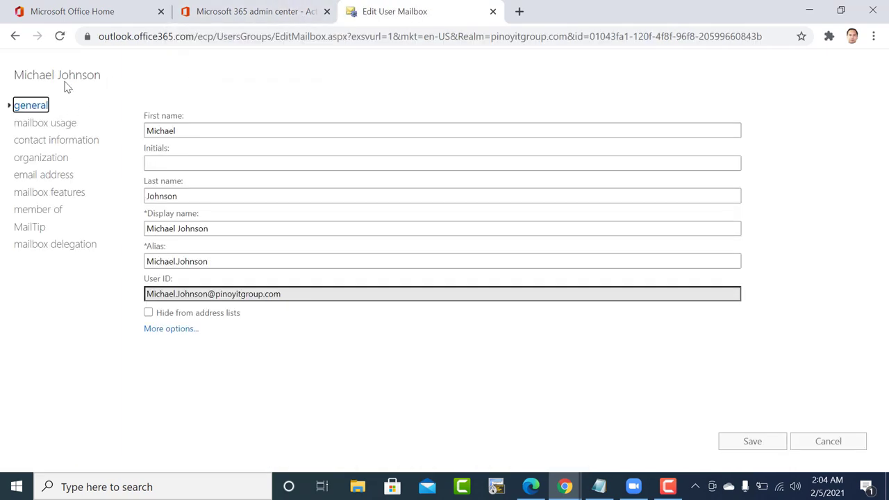
click(69, 244)
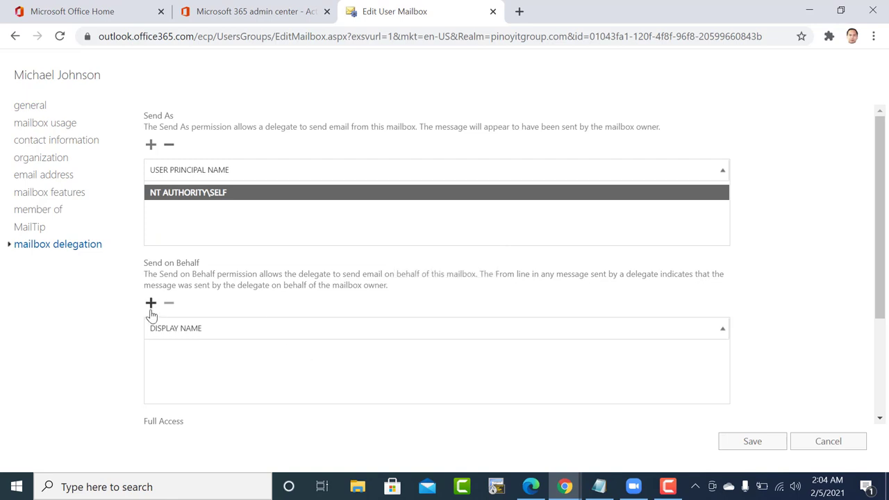
click(151, 306)
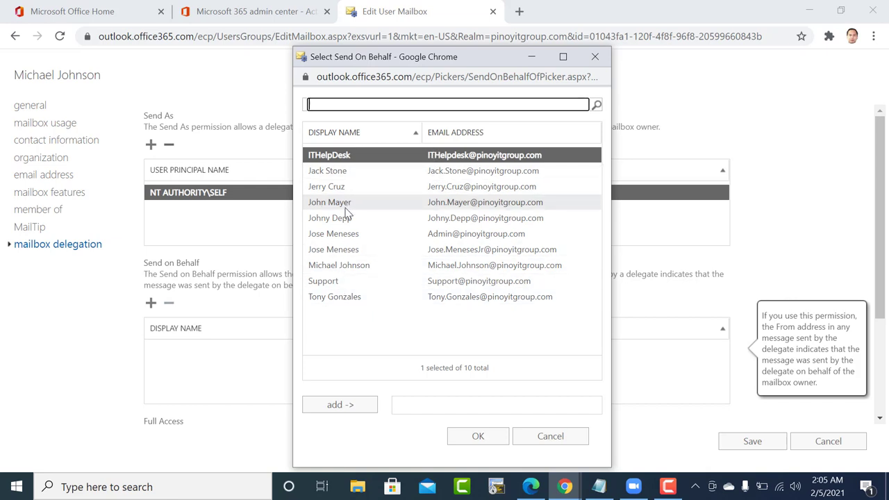
click(342, 234)
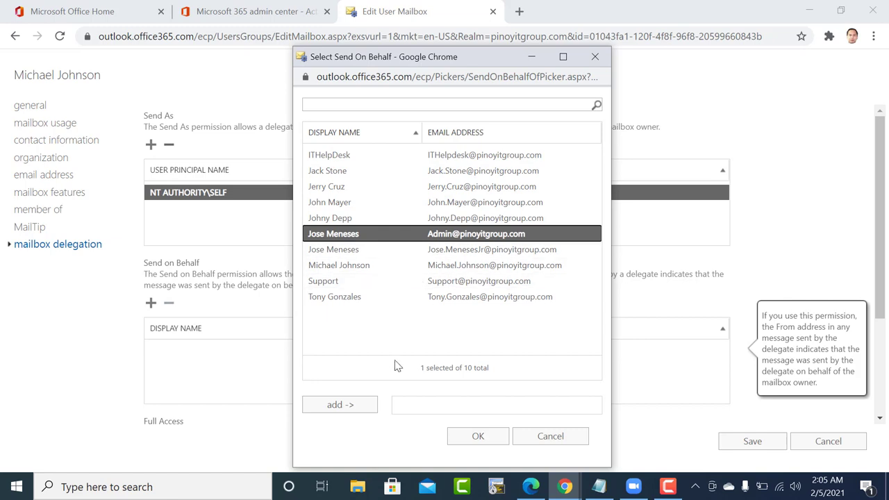
click(349, 409)
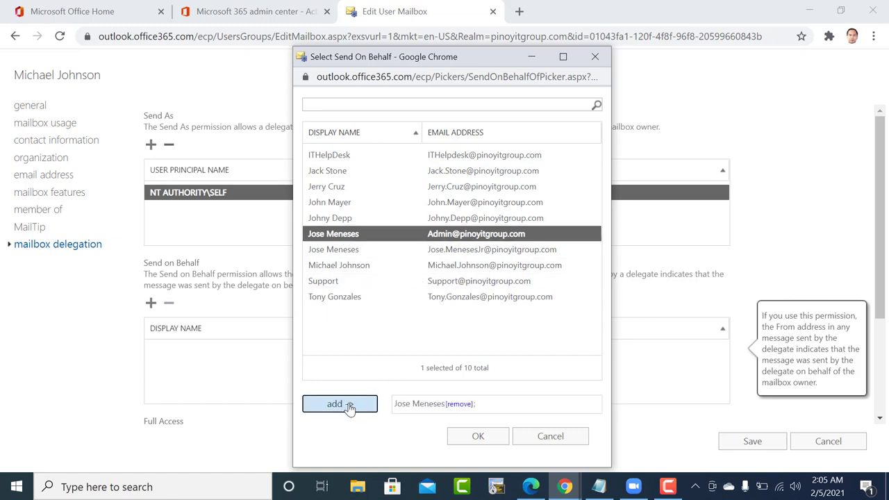
click(477, 436)
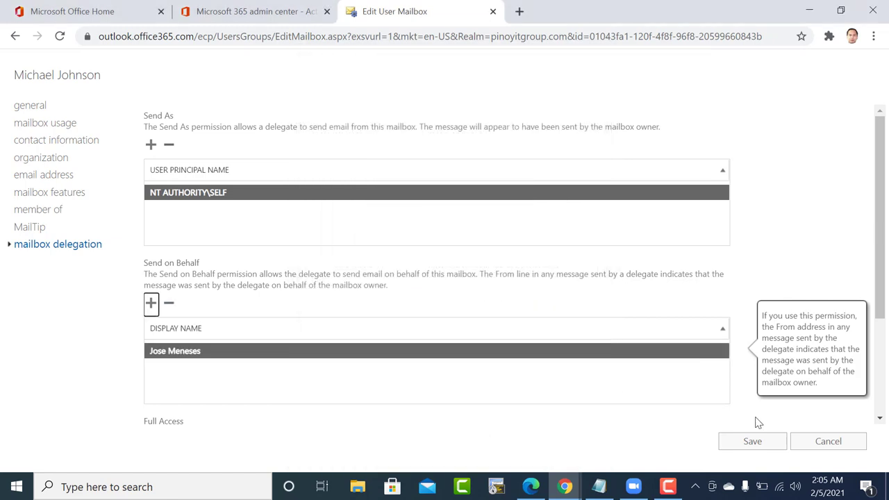
click(753, 444)
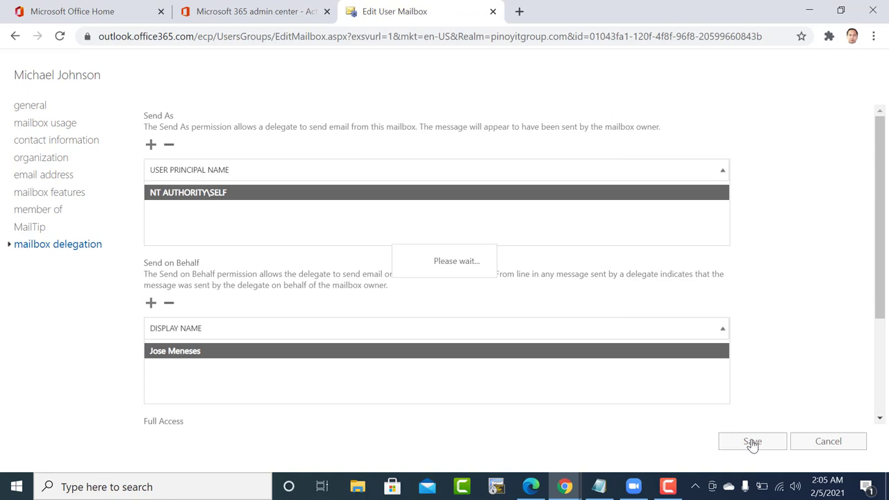
click(268, 11)
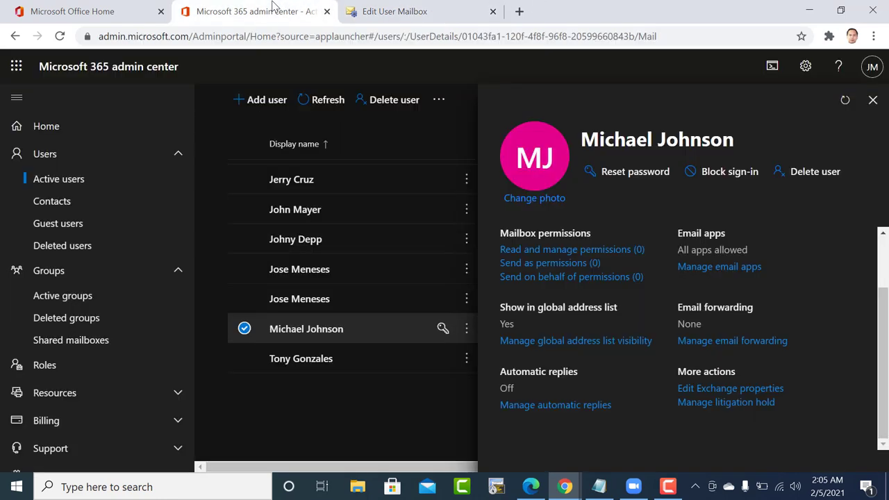
Open the second user's Mail settings and their Exchange mailbox properties in a new tab.
click(308, 211)
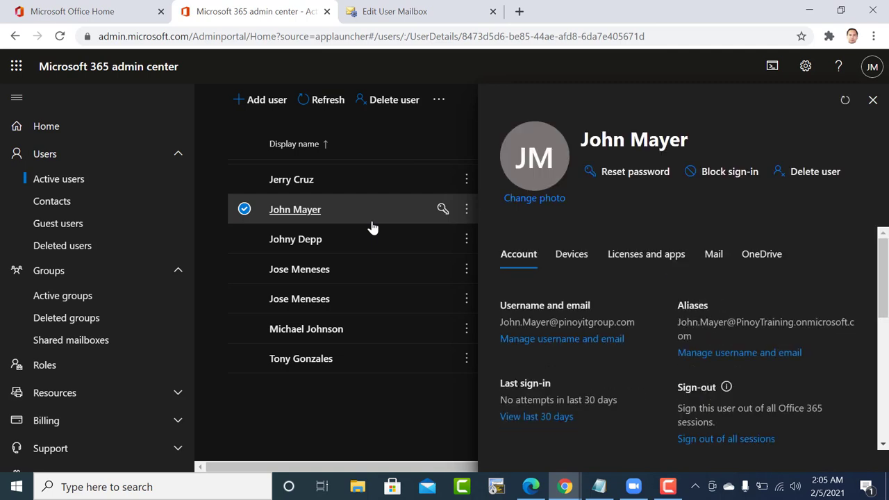
scroll(790, 362, down, 5)
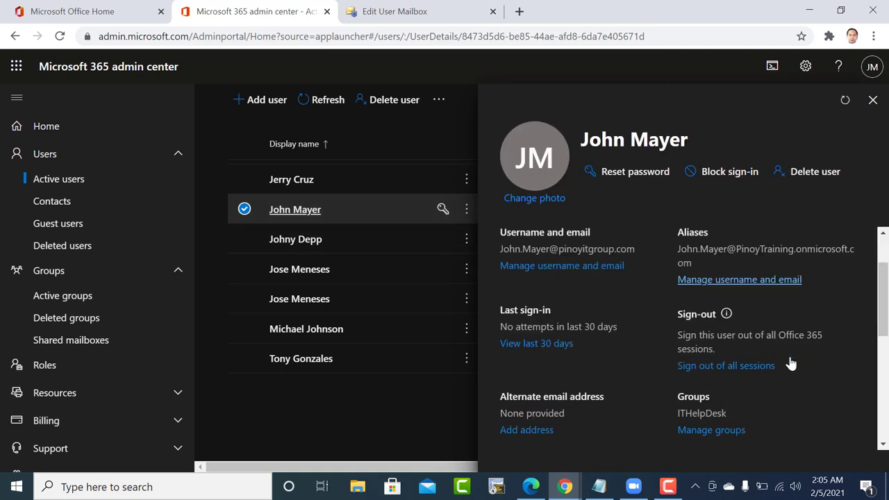
scroll(790, 364, up, 5)
click(716, 261)
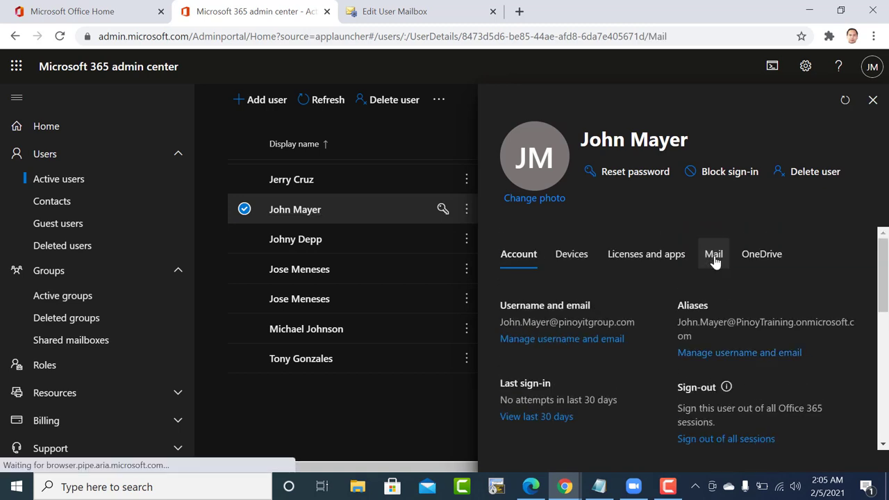
scroll(718, 263, down, 2)
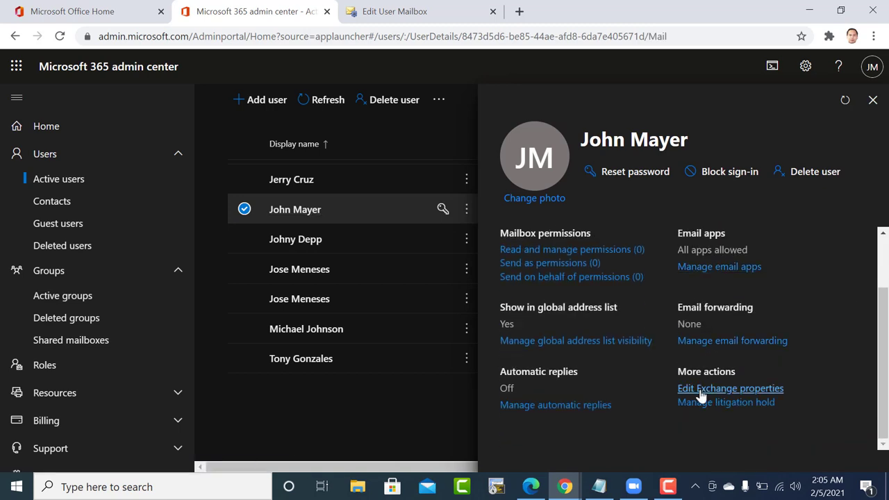
click(699, 392)
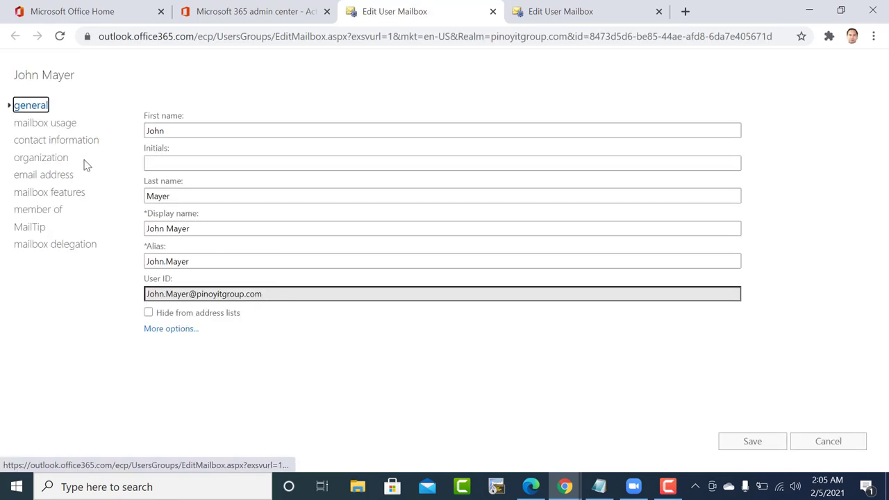
Add the administrator account as a Send on Behalf delegate on the second user's mailbox.
click(38, 244)
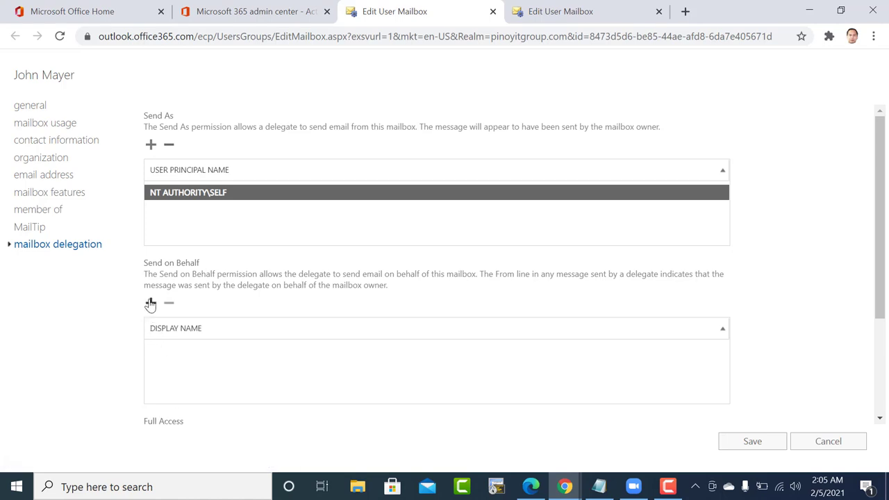
click(151, 303)
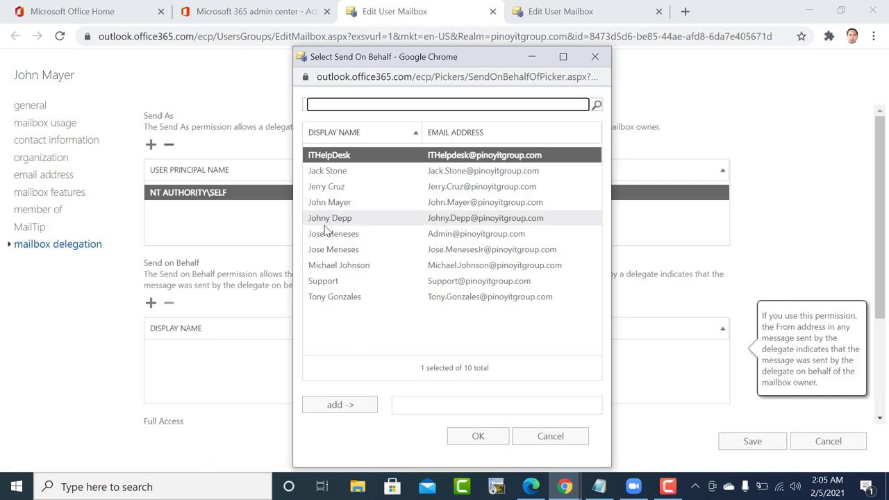
click(325, 234)
click(337, 405)
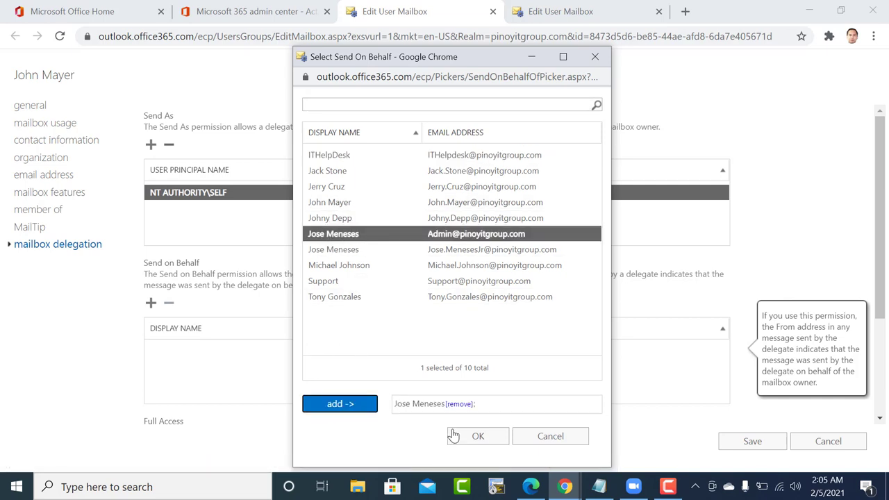
click(476, 436)
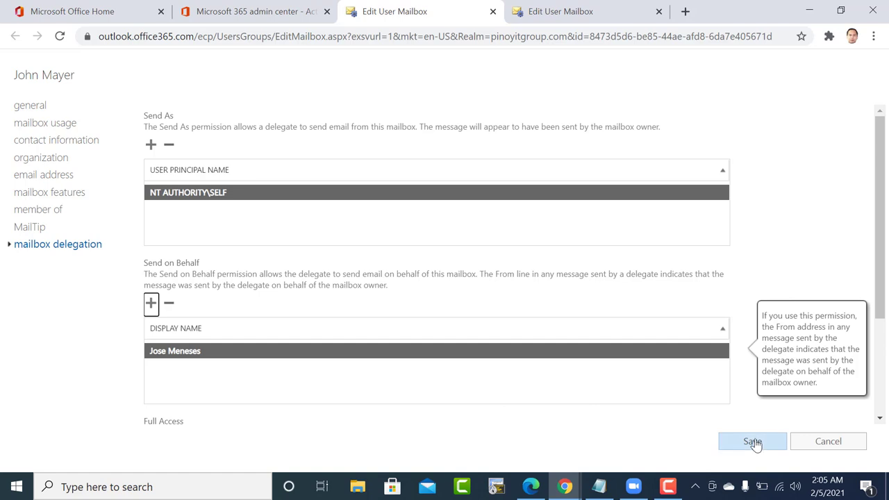
Save the delegation change, dismiss the confirmation, and go back to the admin center.
click(753, 442)
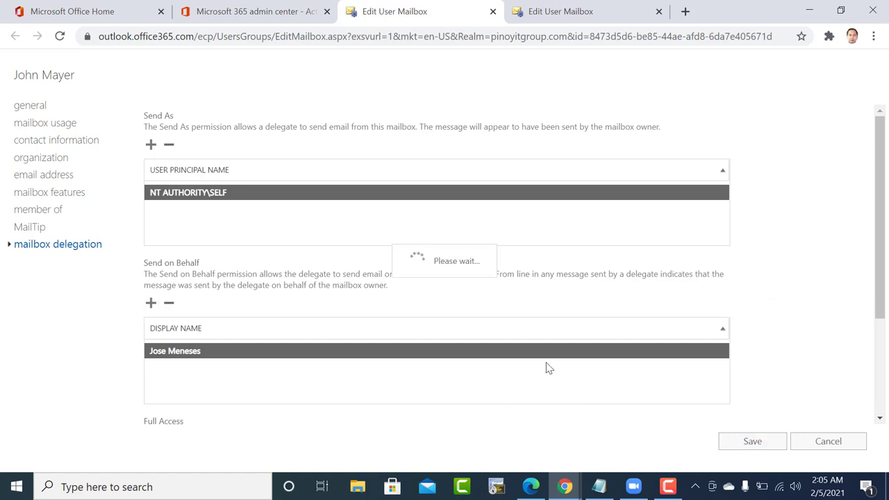
click(515, 330)
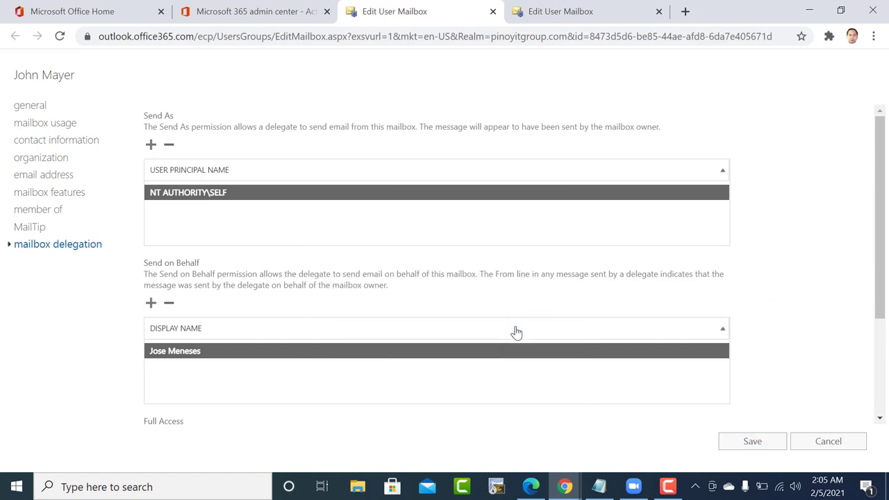
click(250, 10)
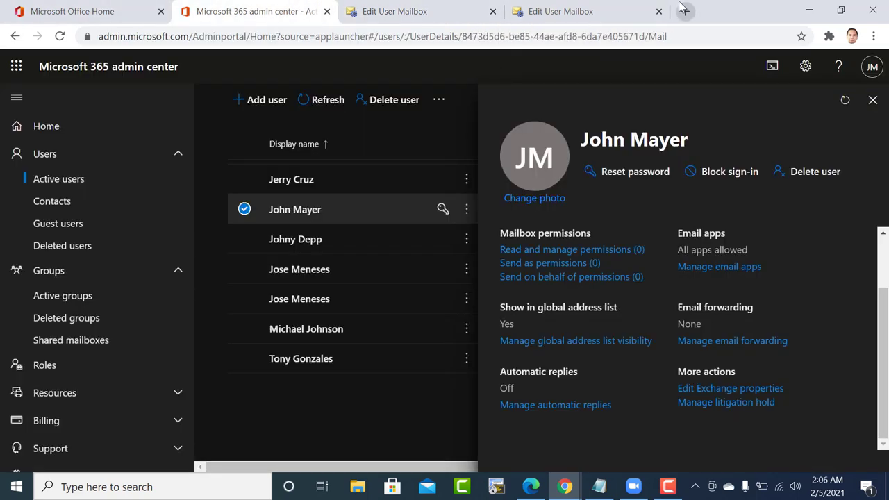
click(685, 11)
Search Google for 'gmail', check the account menu, then return to the first mailbox editor.
text(gmail)
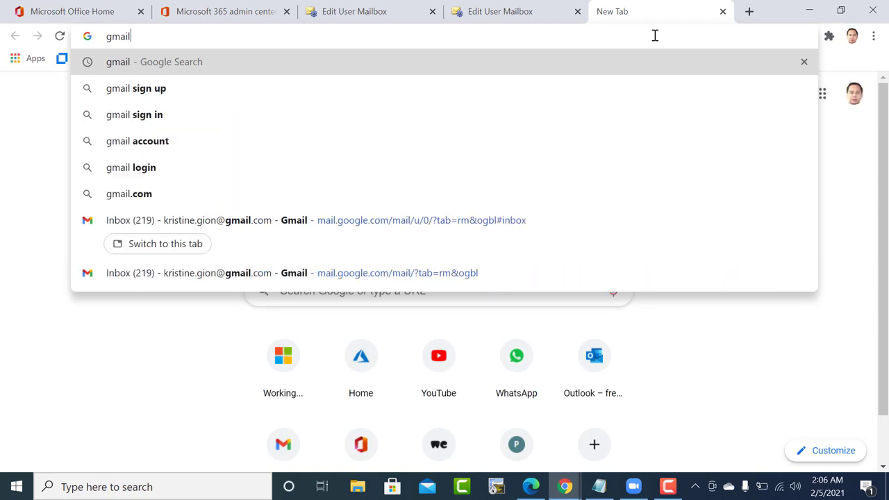
key(Return)
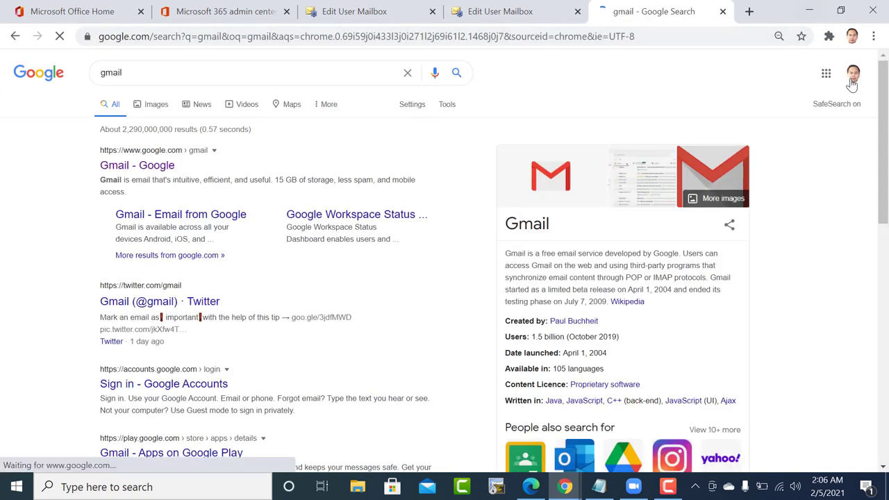
click(853, 74)
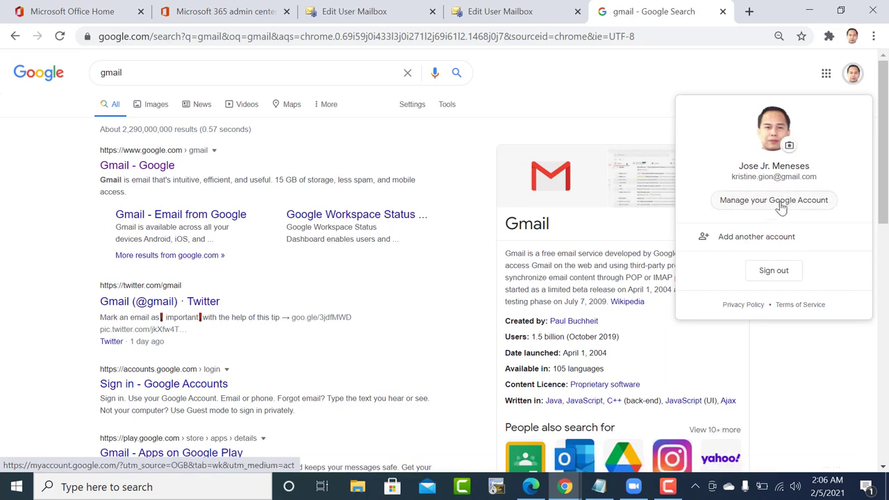
click(852, 75)
click(855, 75)
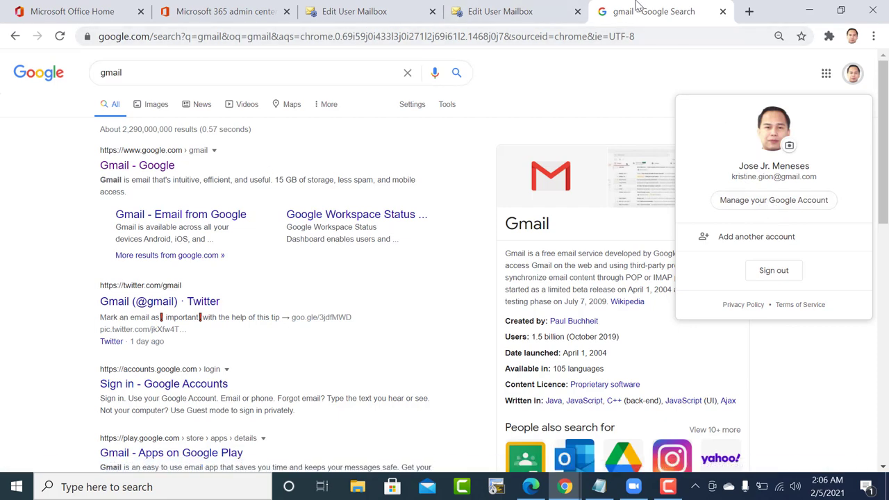
click(514, 8)
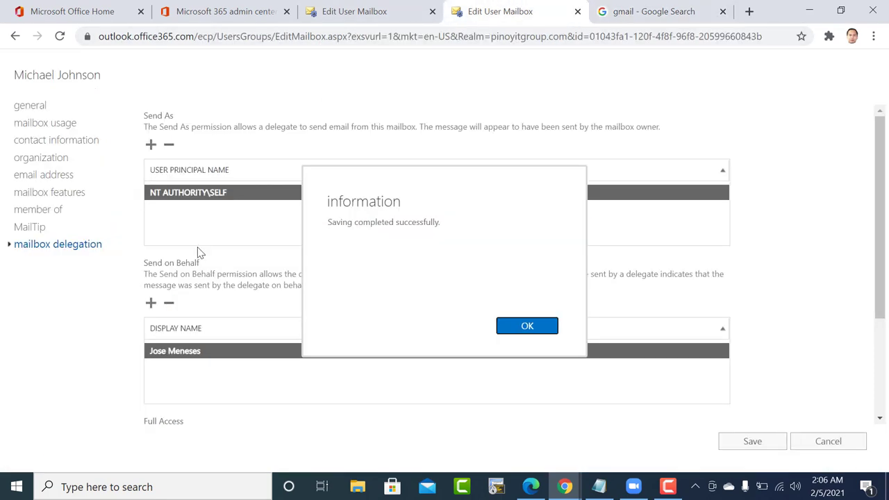
Dismiss the save confirmation and close the second user's mailbox editor.
click(526, 328)
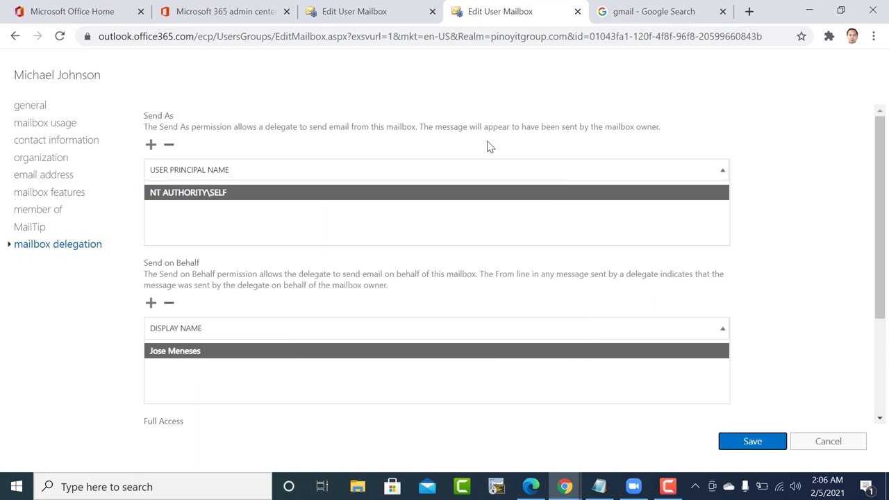
click(188, 7)
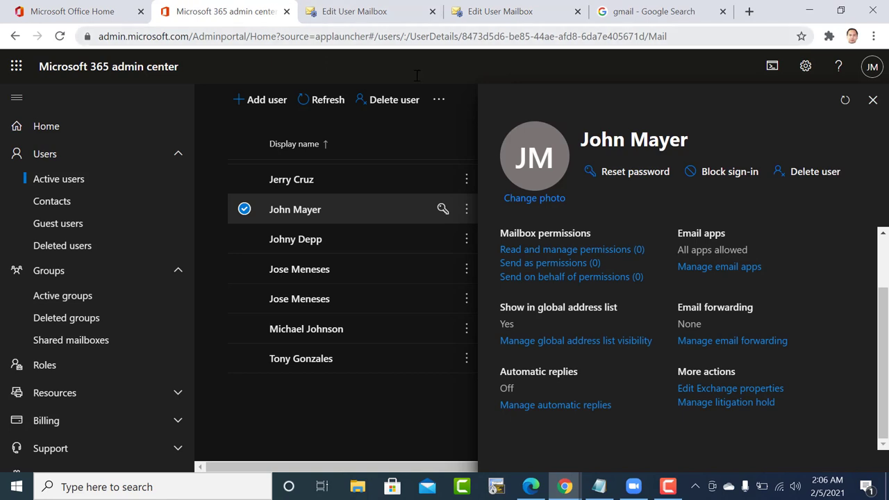
click(352, 9)
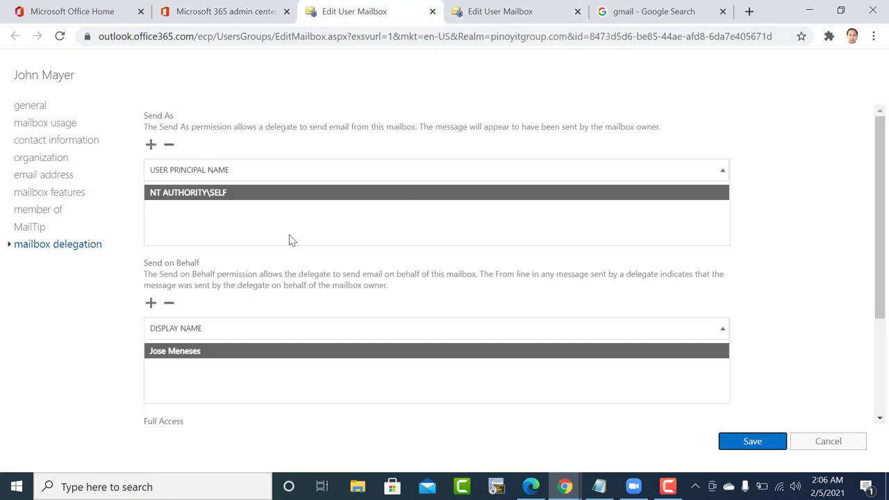
click(432, 12)
Close the first user's mailbox editor and go to the Office 365 home page.
click(431, 12)
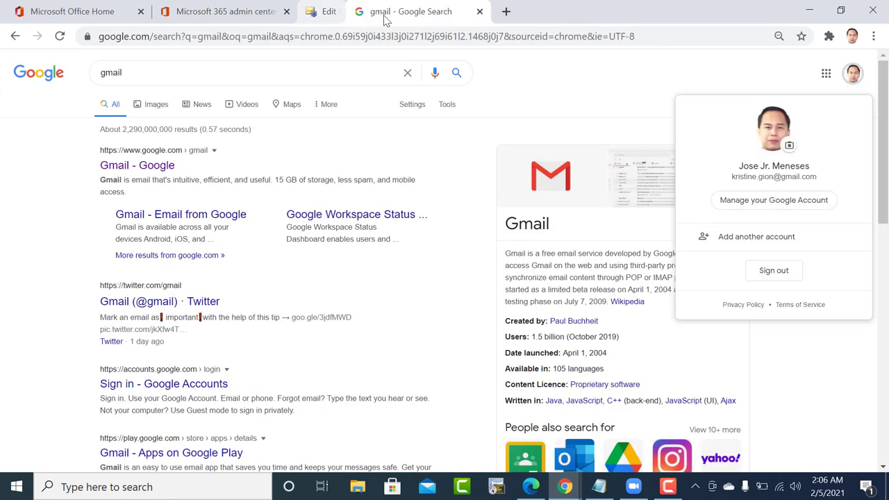
click(256, 5)
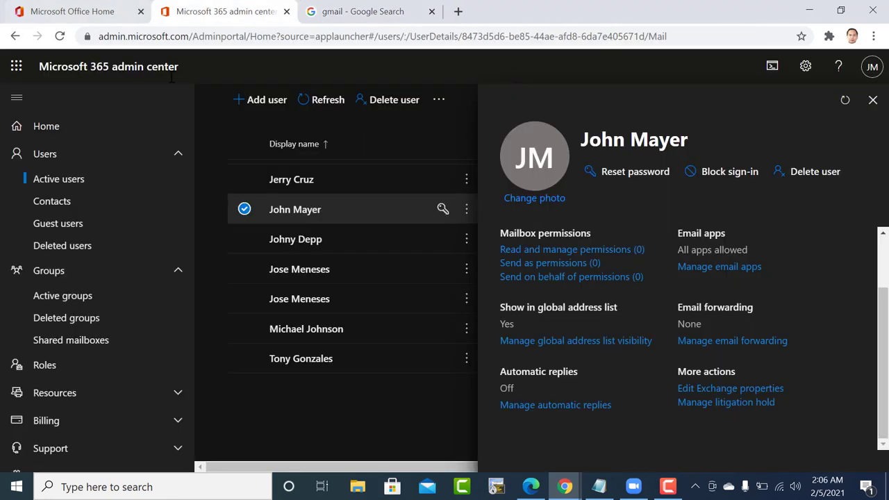
click(54, 9)
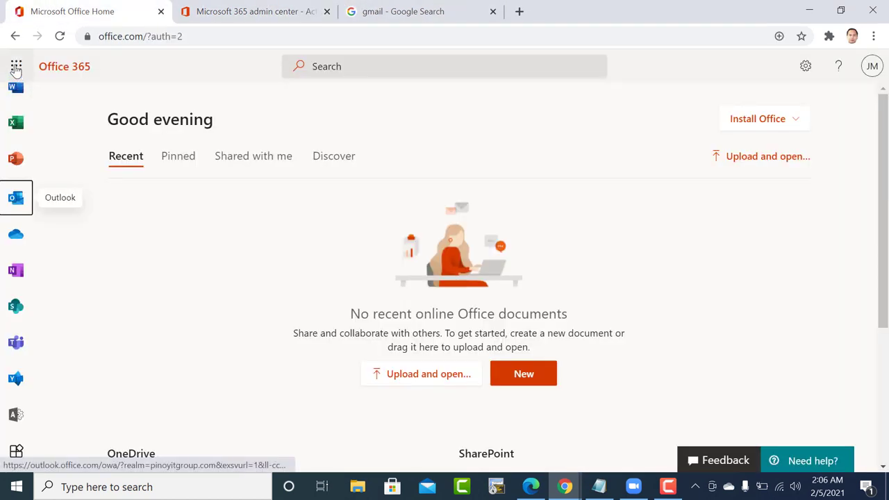
Launch Outlook on the web from the Office 365 home app rail.
click(22, 192)
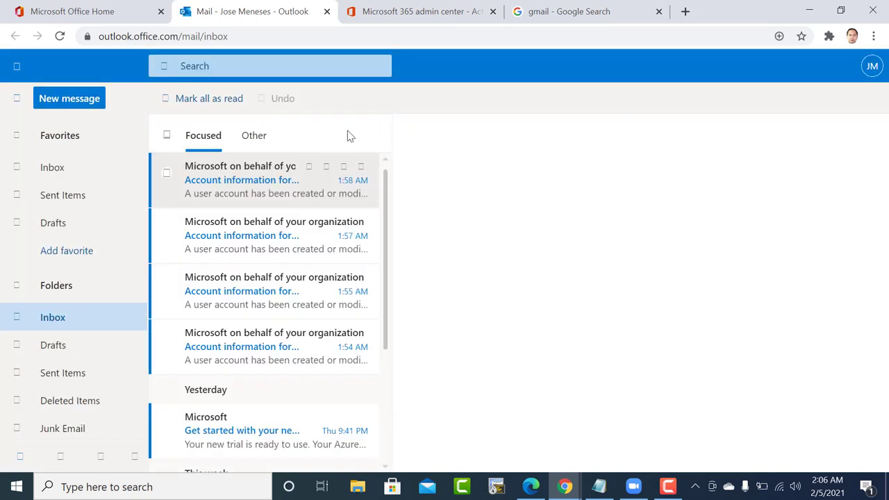
Start a new email addressed to the IT helpdesk address.
click(59, 103)
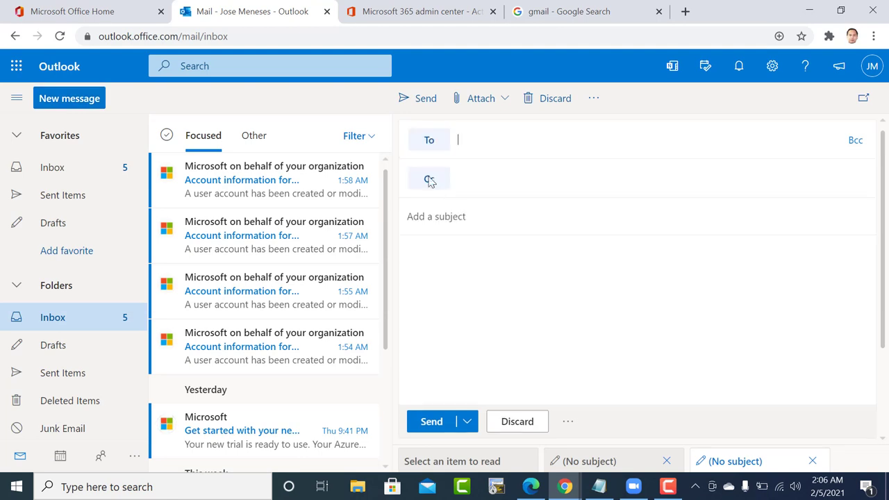
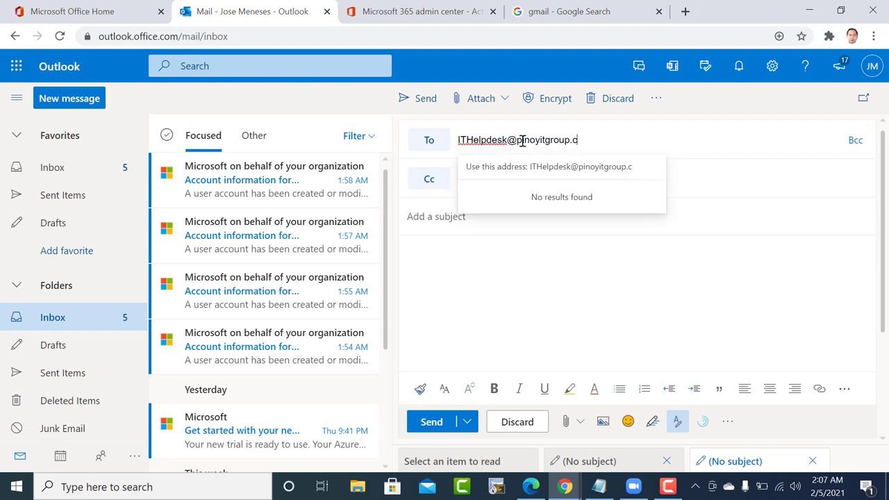
click(556, 171)
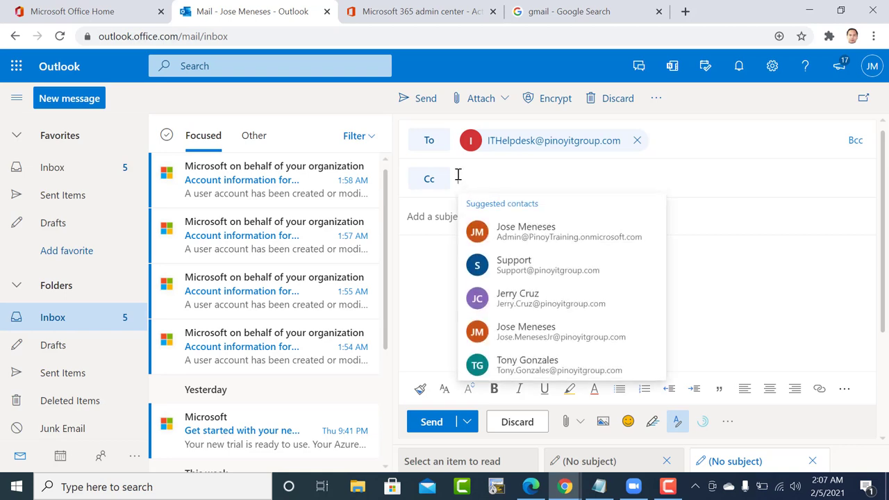
Move the 'Distribution' text typed into the Cc line over to the subject.
text(Di)
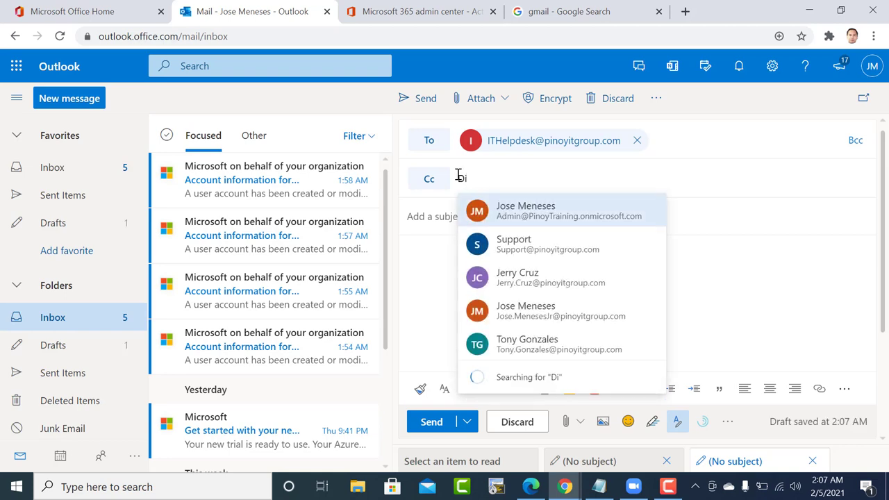
text(stribution in)
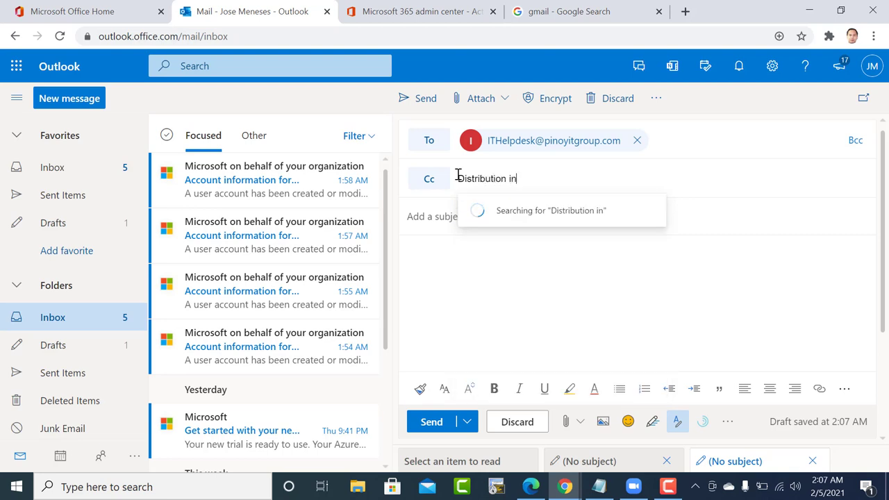
text(s)
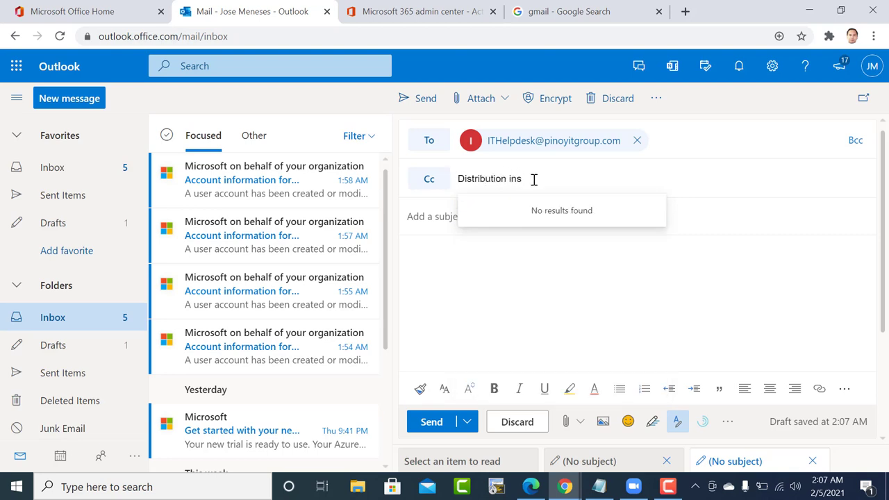
drag(535, 180, 449, 192)
key(ctrl+c)
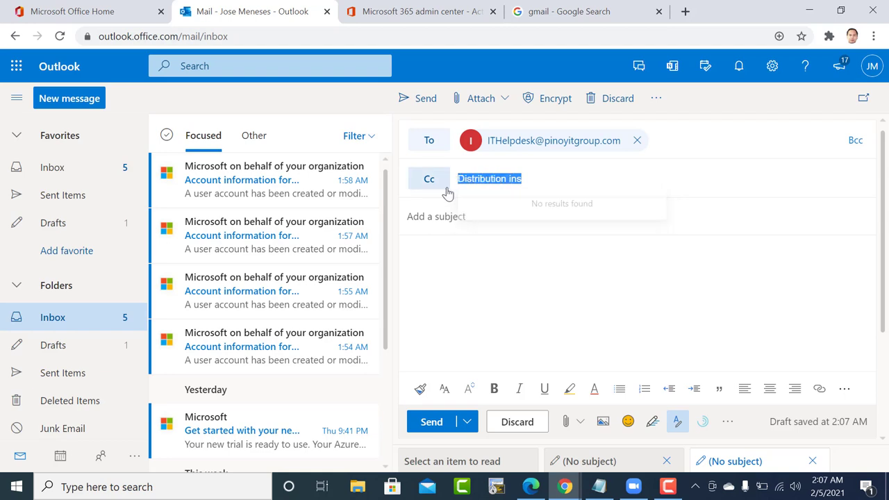
key(BackSpace)
click(429, 218)
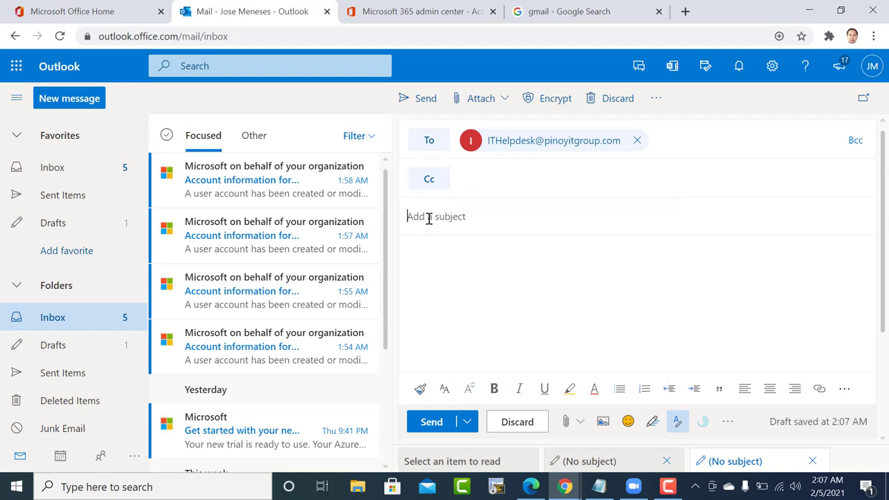
key(ctrl+v)
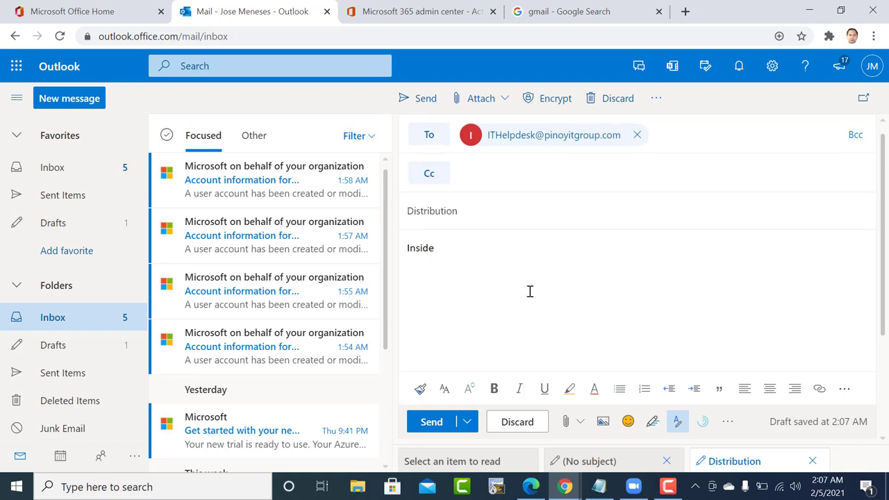
Send the message to the helpdesk and start opening another user's mailbox.
click(432, 422)
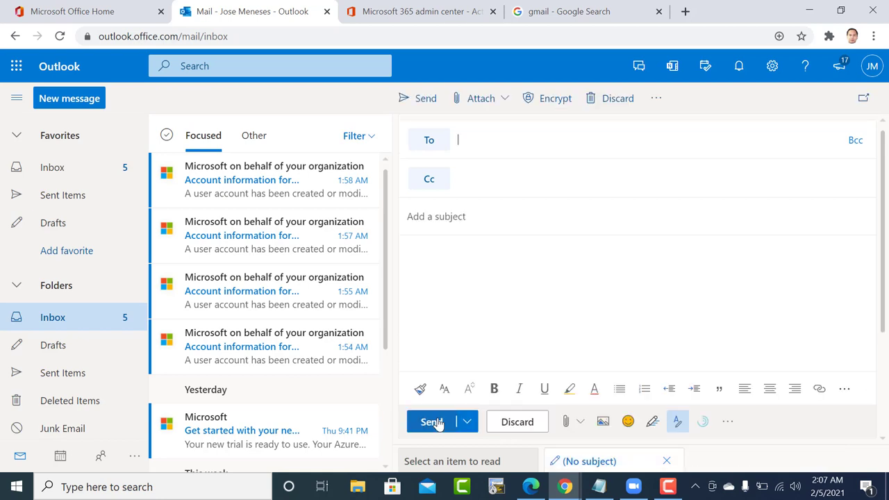
click(873, 69)
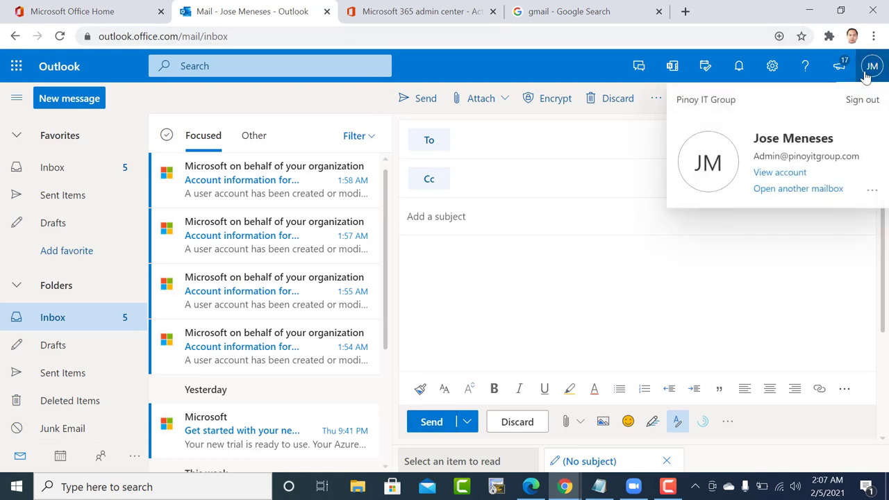
click(796, 190)
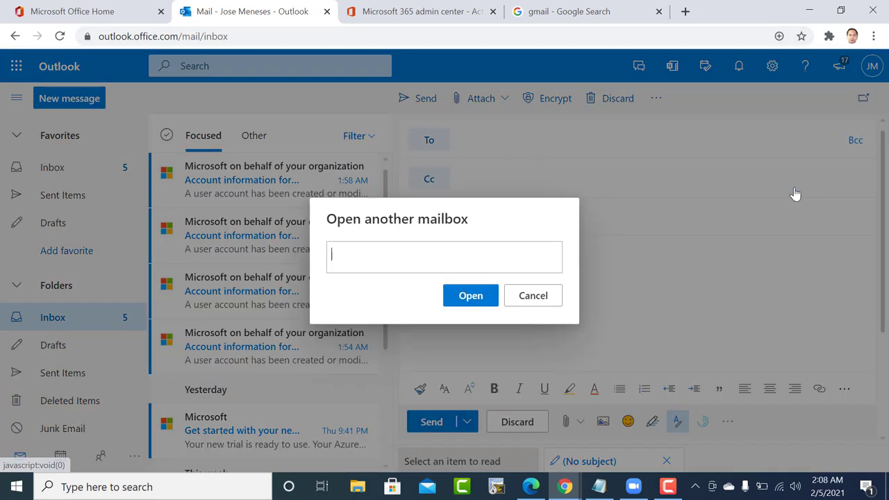
Open the other user's mailbox in a new tab by entering their e-mail address.
click(380, 253)
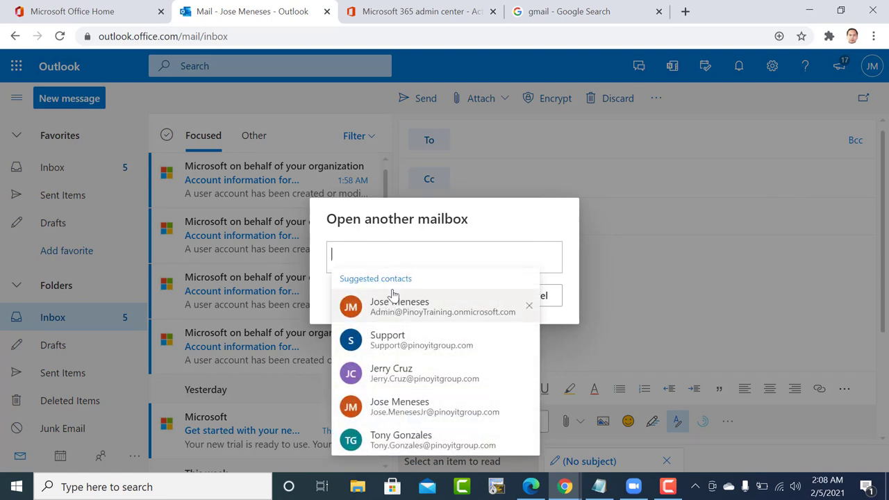
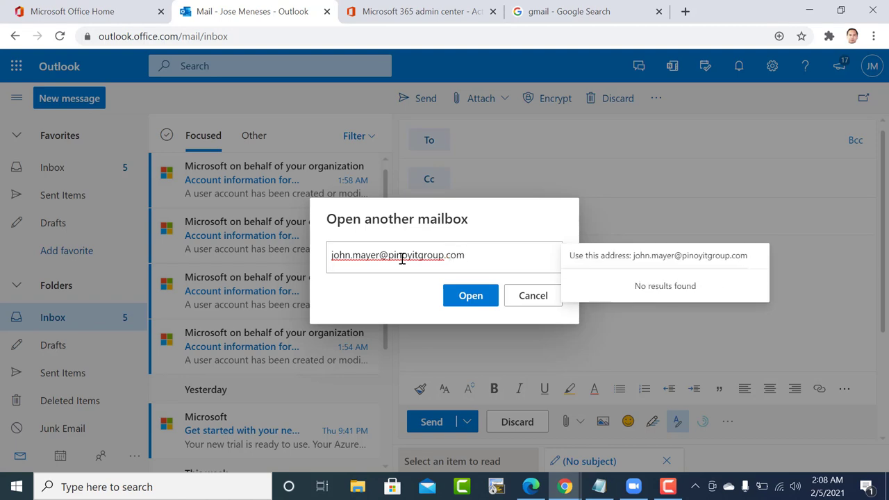
click(676, 259)
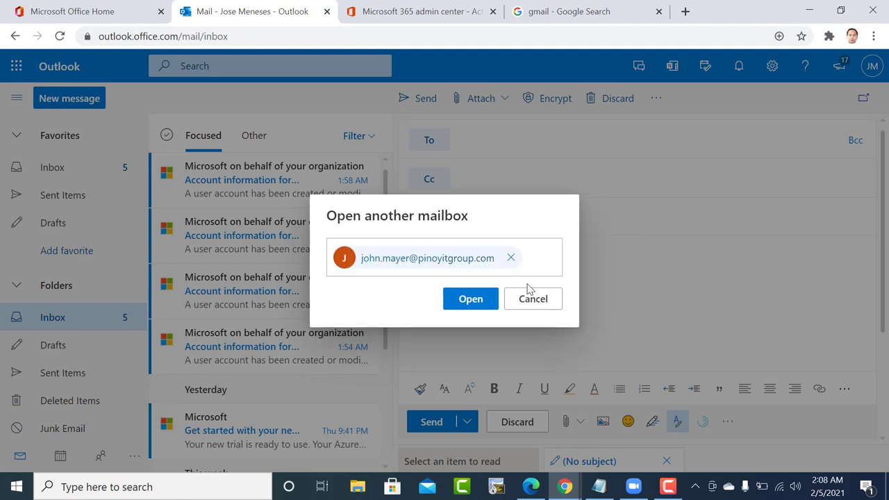
click(470, 298)
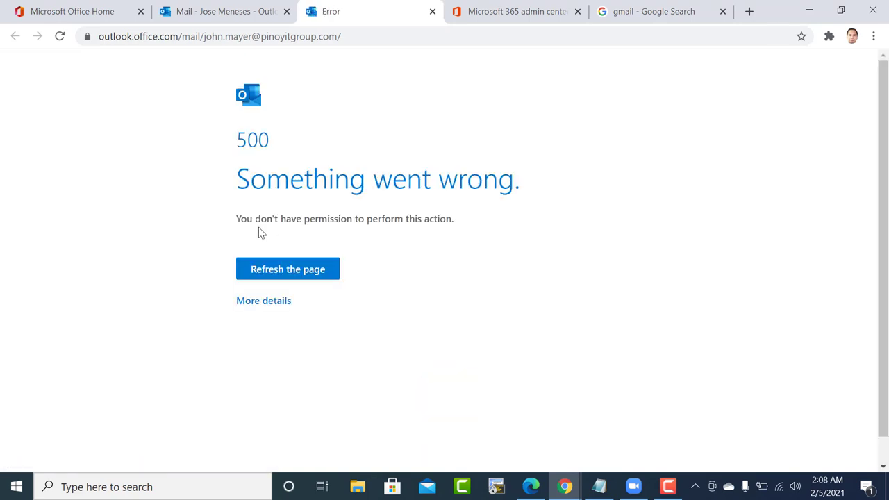
click(287, 270)
click(240, 8)
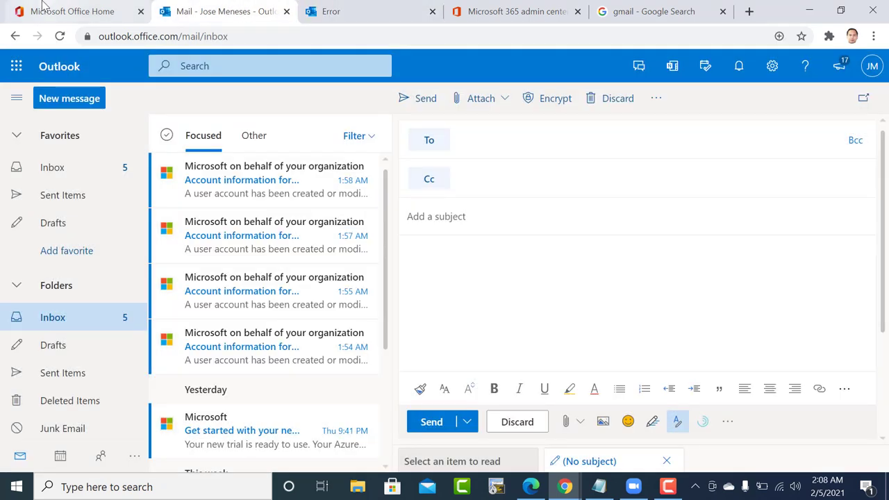
click(43, 6)
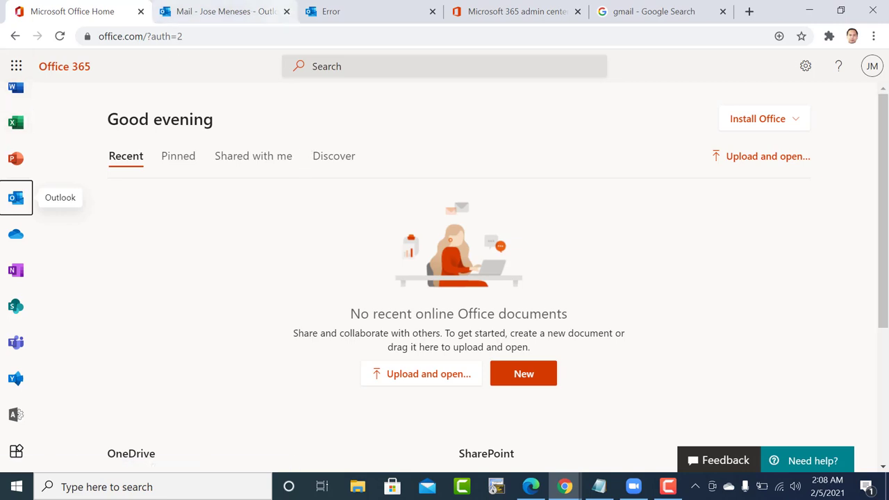
click(508, 9)
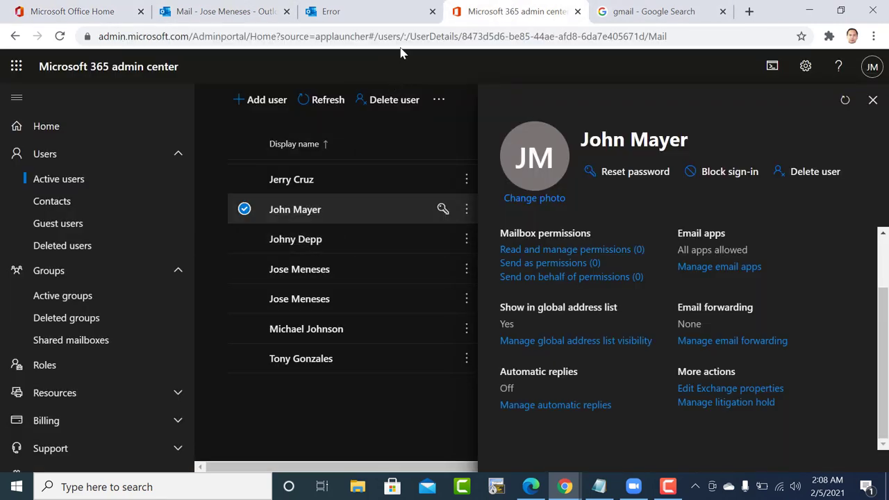
click(381, 15)
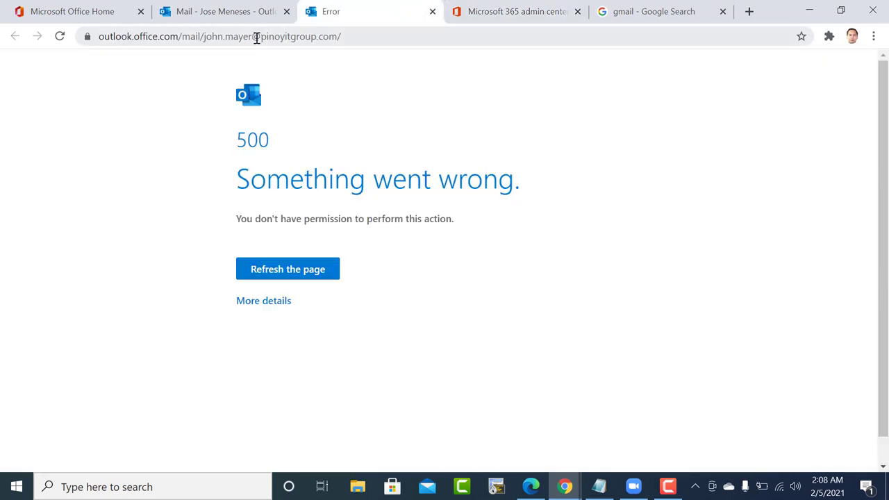
click(552, 15)
click(371, 6)
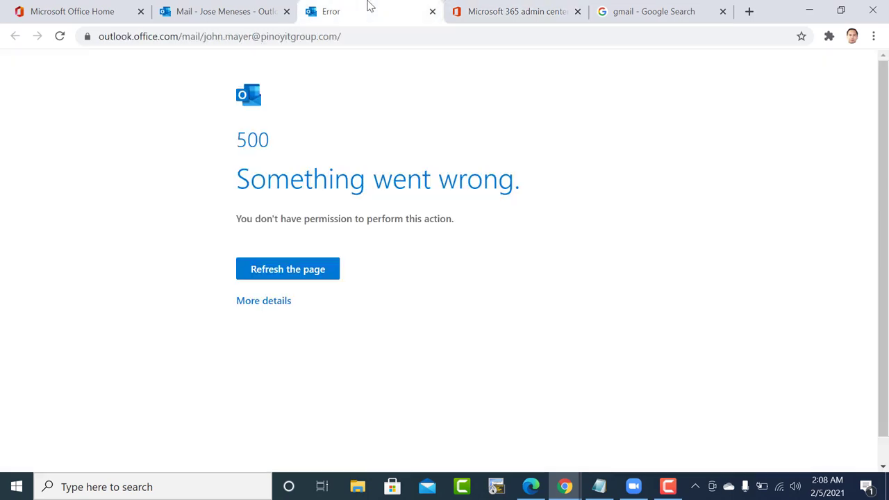
From the admin's inbox, try opening another user's mailbox by their e-mail address.
click(235, 6)
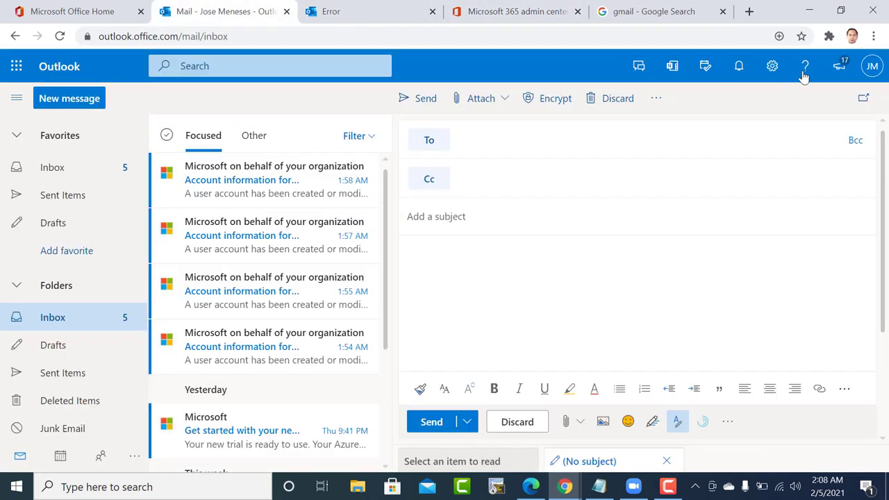
click(873, 66)
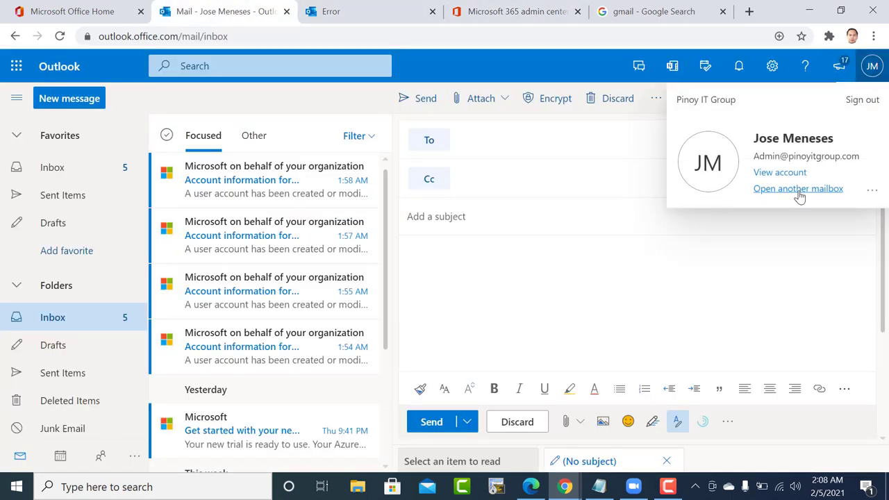
click(799, 189)
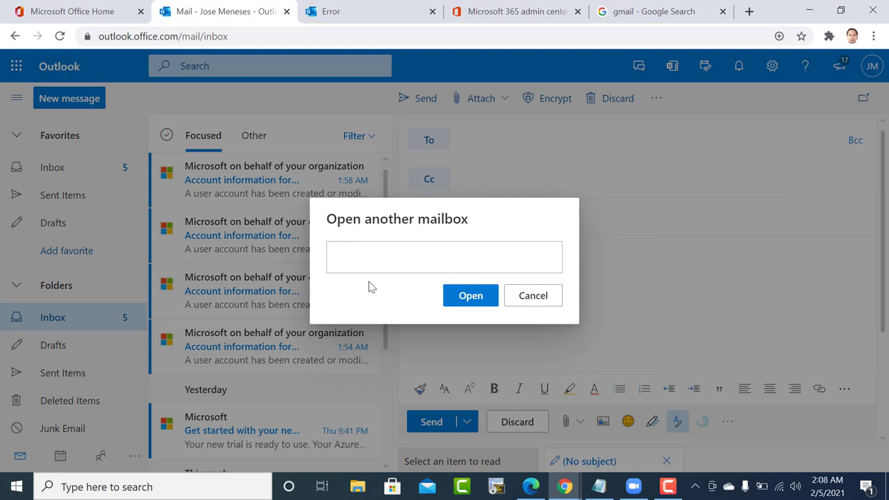
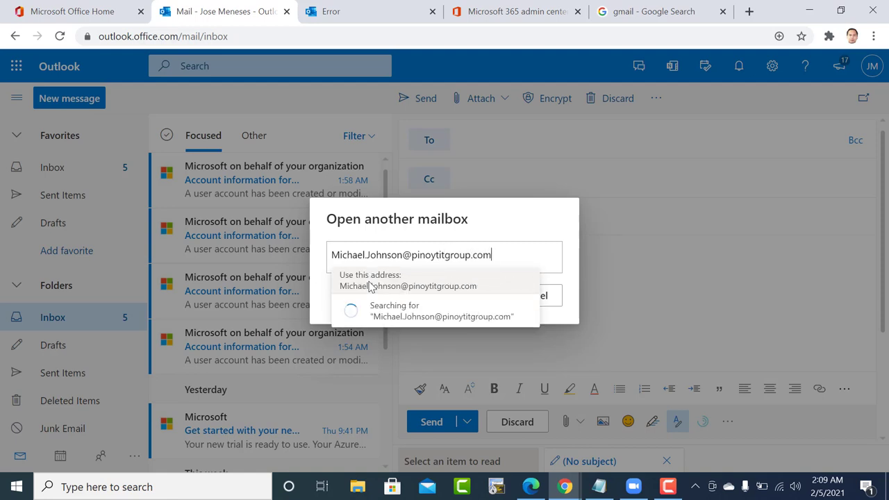
click(391, 282)
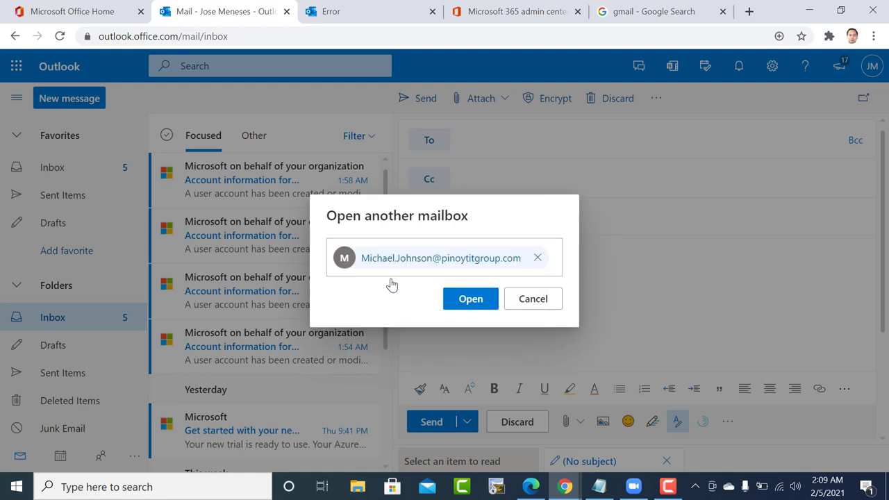
click(462, 300)
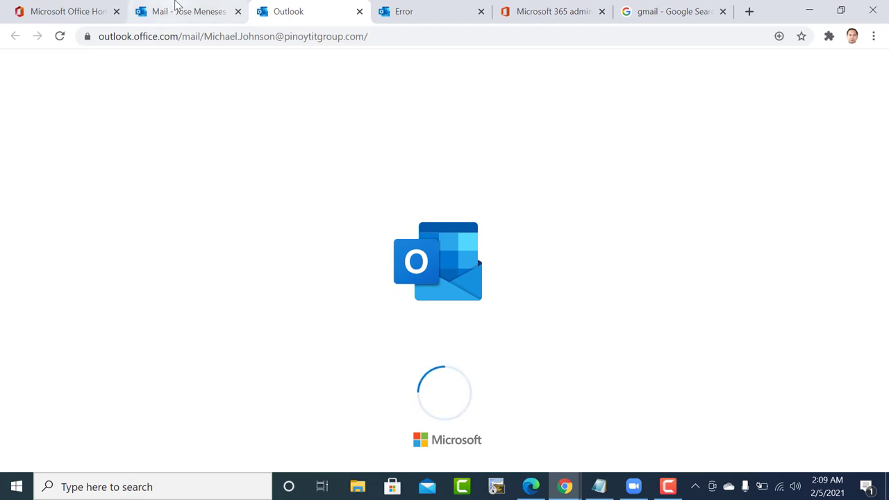
Check the Access is denied error, then return to the user's details in the admin center.
click(417, 6)
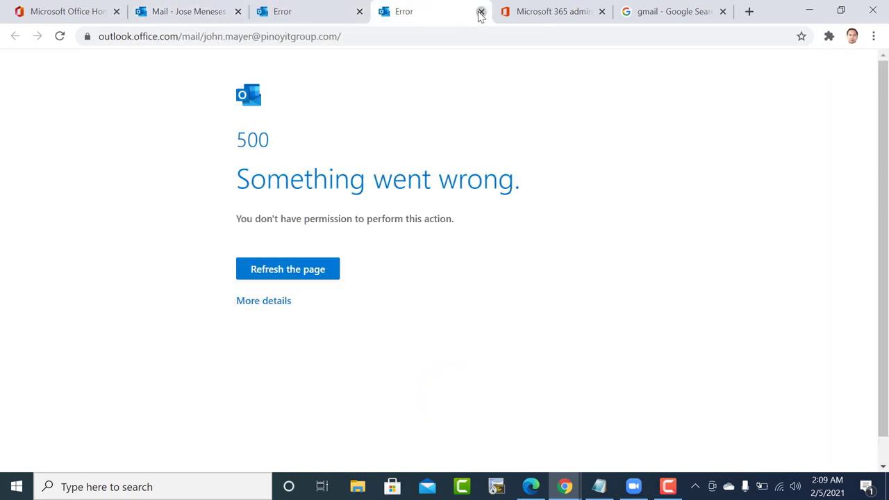
click(328, 10)
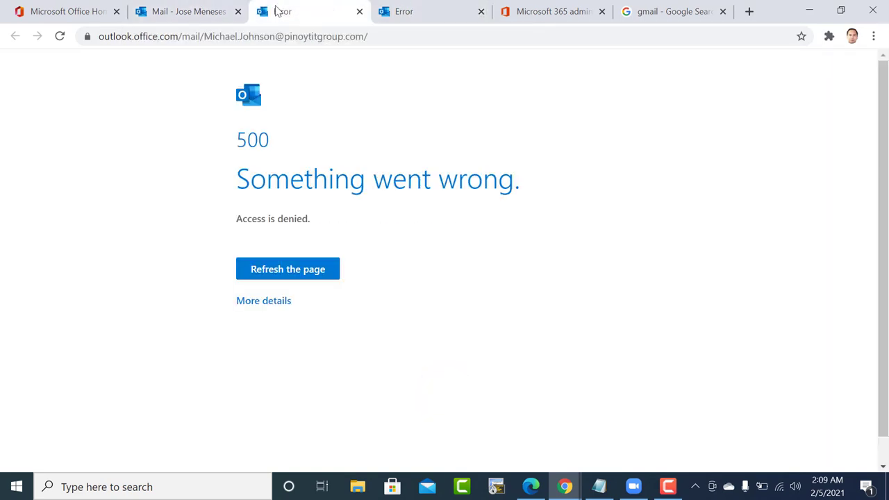
click(196, 10)
click(532, 10)
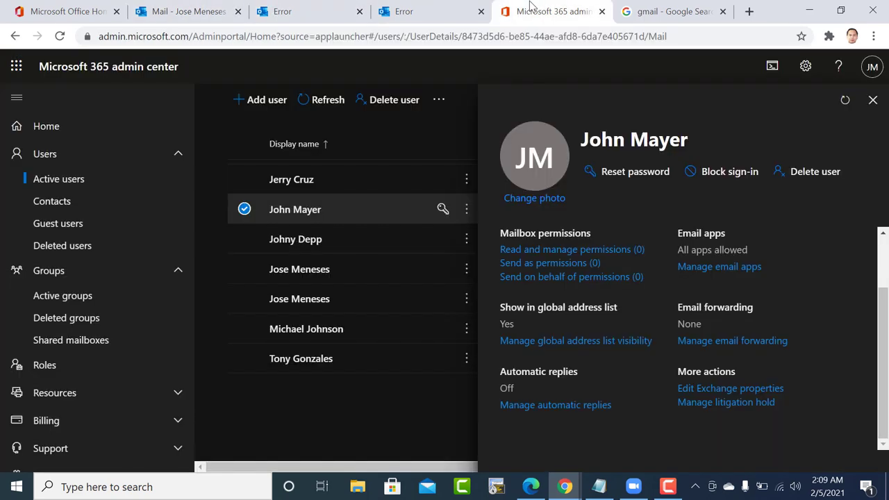
In the user's Exchange properties, move the admin from Send on Behalf to Full Access.
click(748, 390)
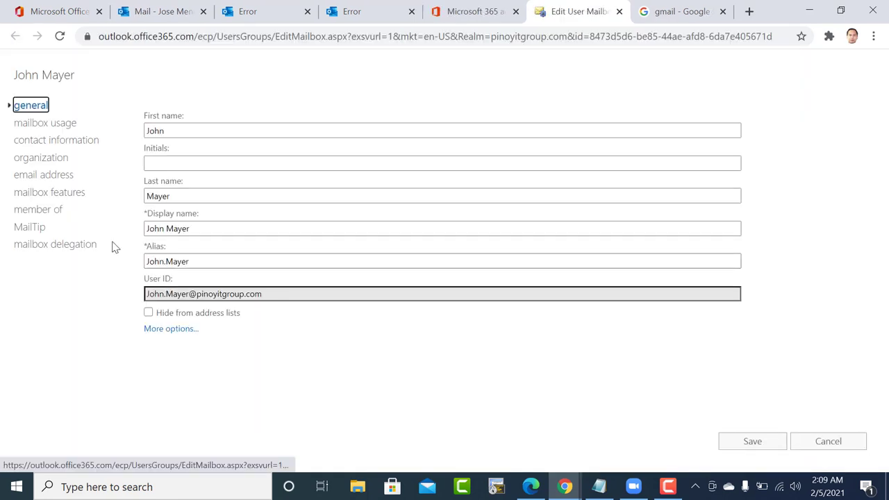
click(57, 246)
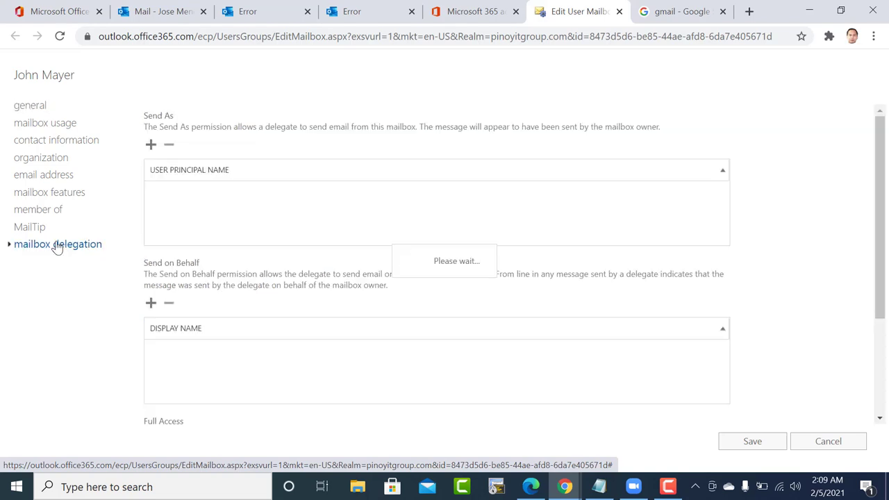
scroll(254, 365, down, 3)
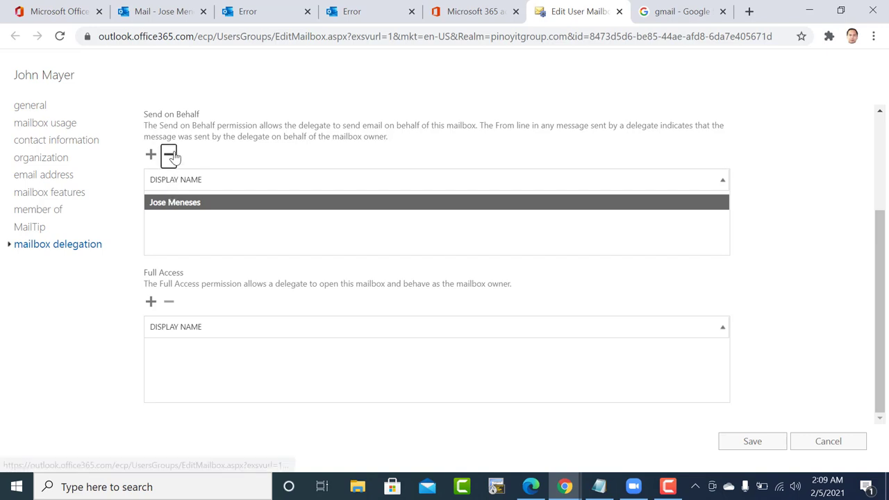
click(169, 154)
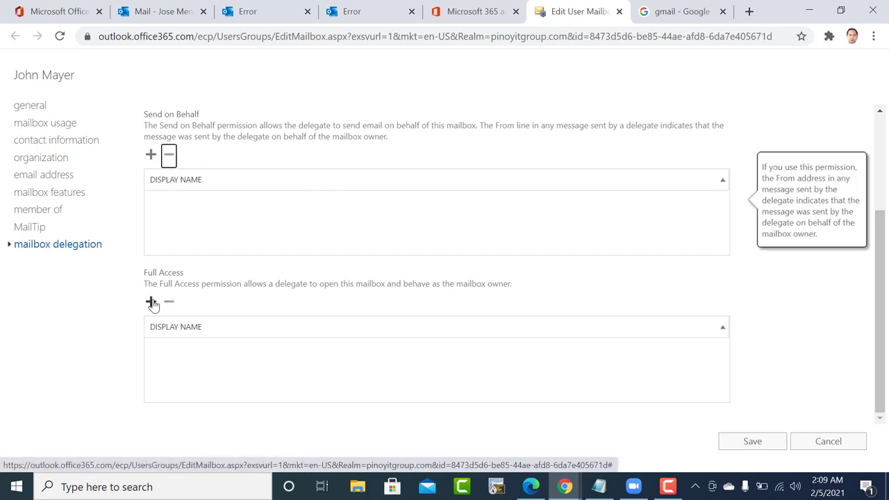
click(151, 301)
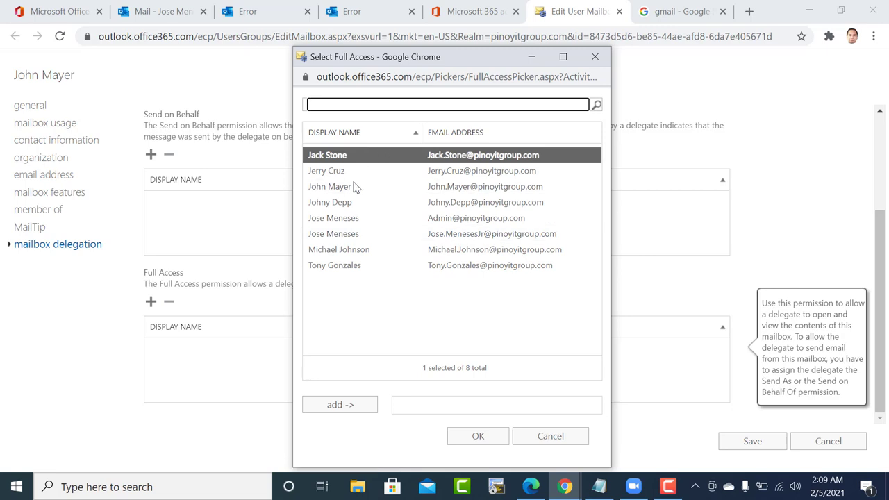
click(348, 220)
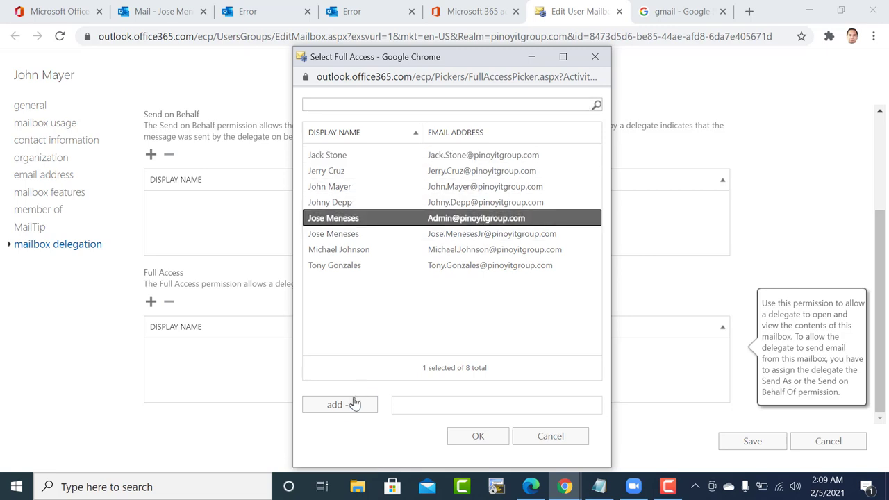
click(353, 405)
click(495, 438)
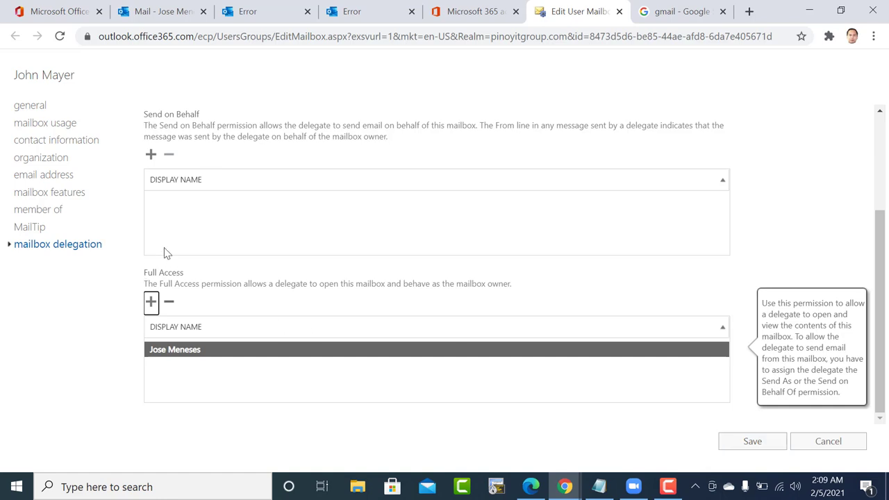
Save the delegation changes, dismiss the confirmation and warning, and close the editor.
click(763, 444)
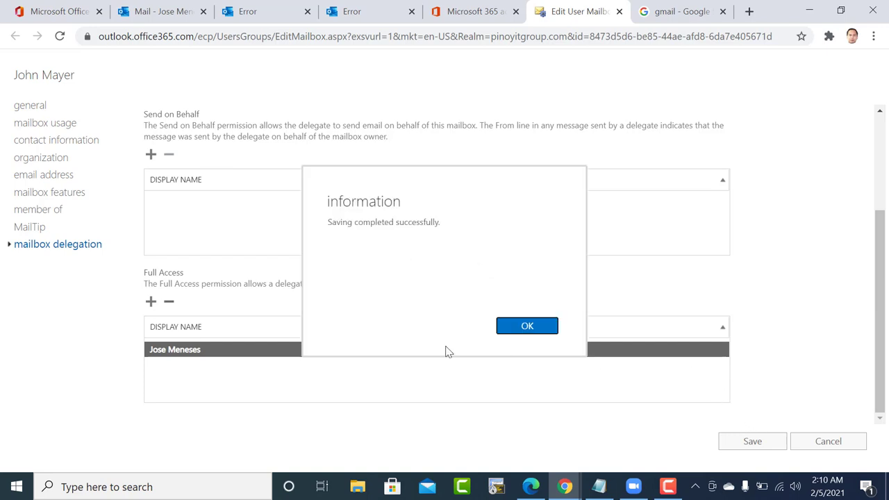
click(533, 330)
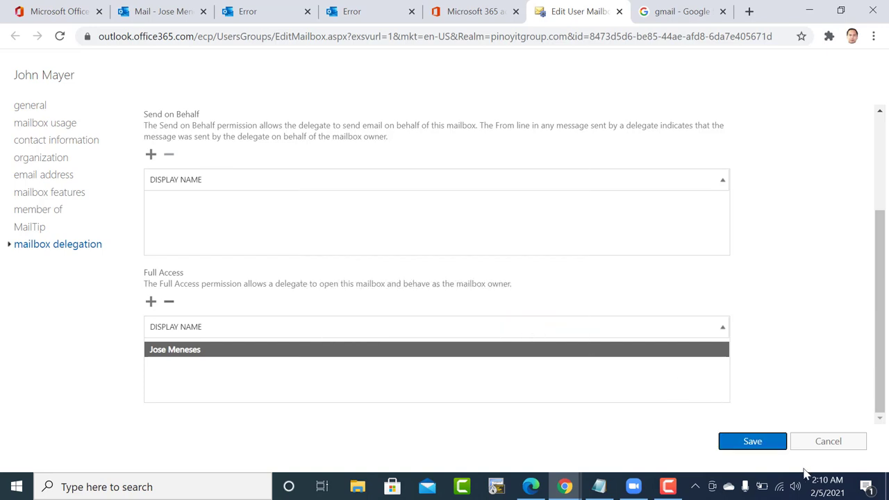
click(755, 445)
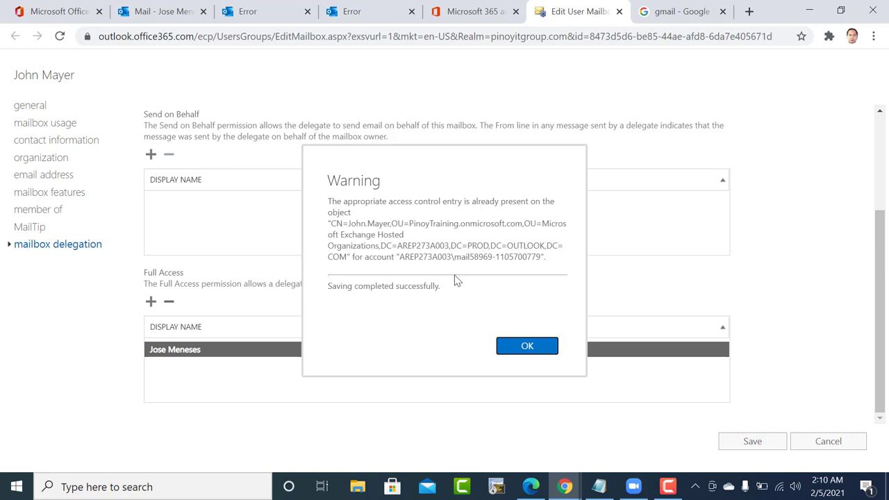
click(510, 347)
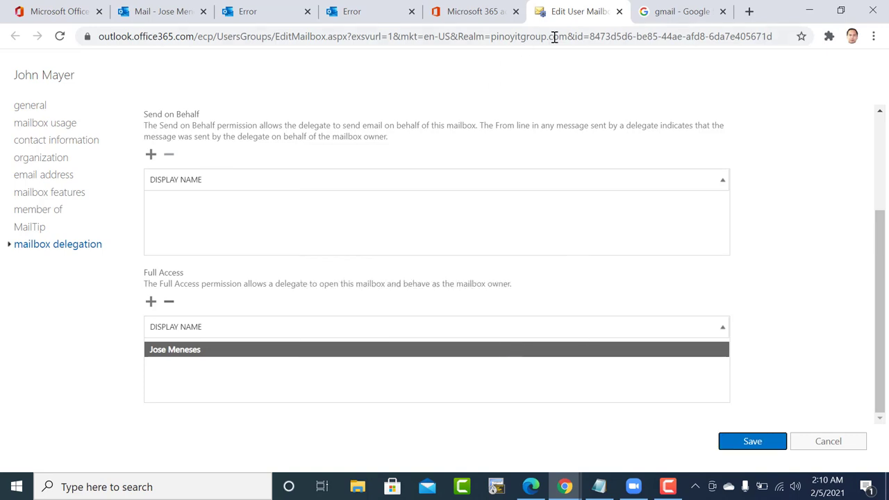
click(619, 11)
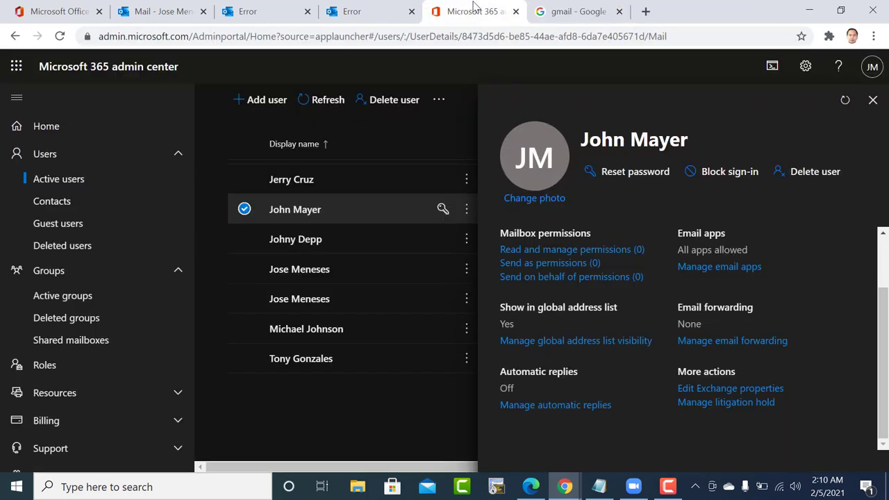
Open another user's mailbox delegation and remove the admin from Send on Behalf.
click(313, 331)
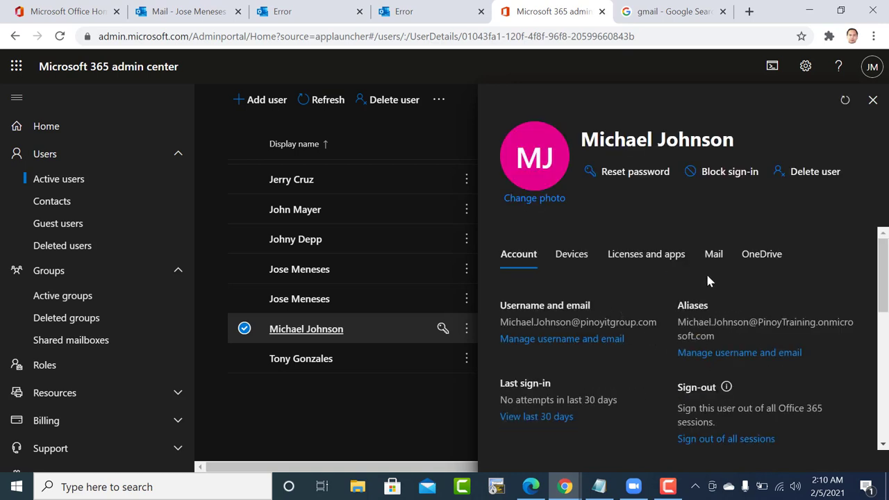
click(714, 255)
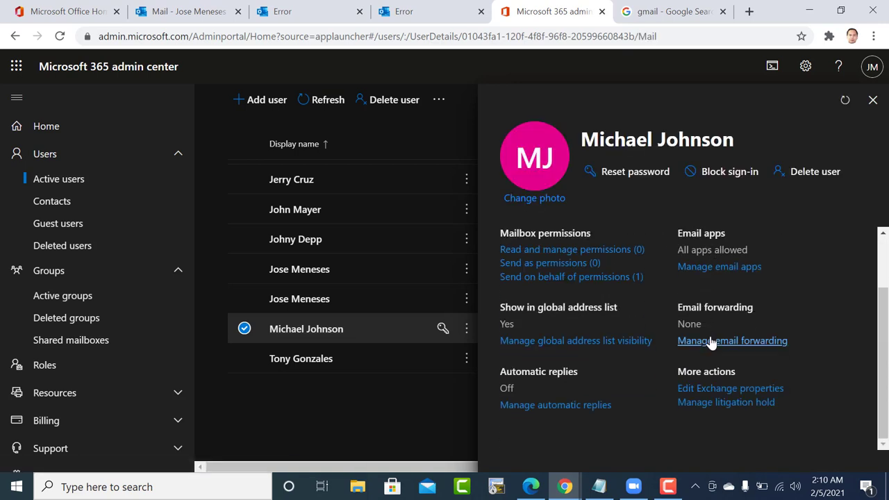
click(700, 390)
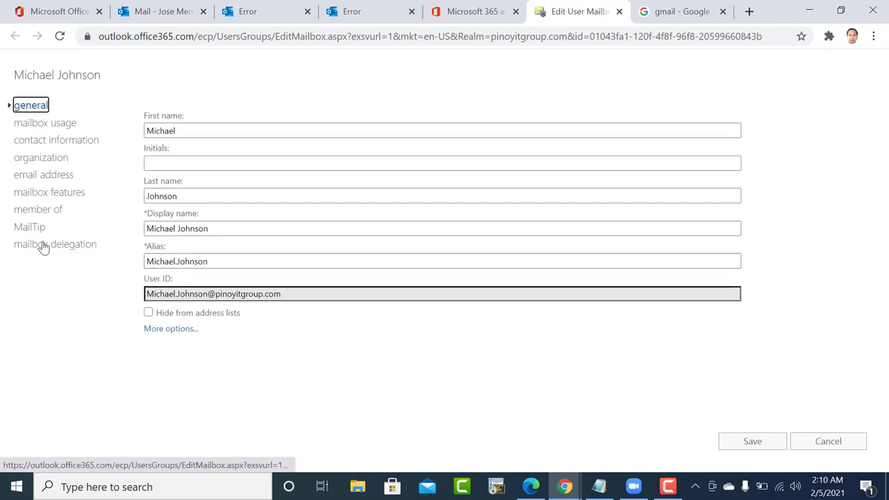
click(42, 245)
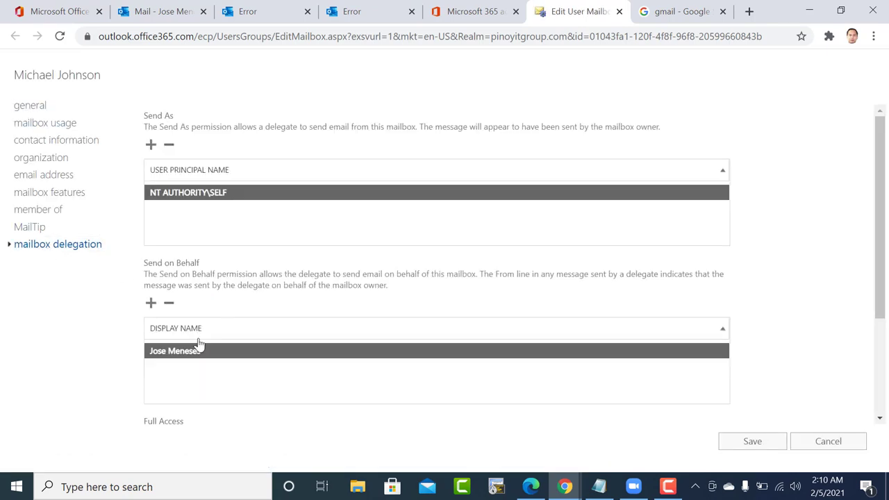
scroll(197, 343, down, 3)
click(169, 155)
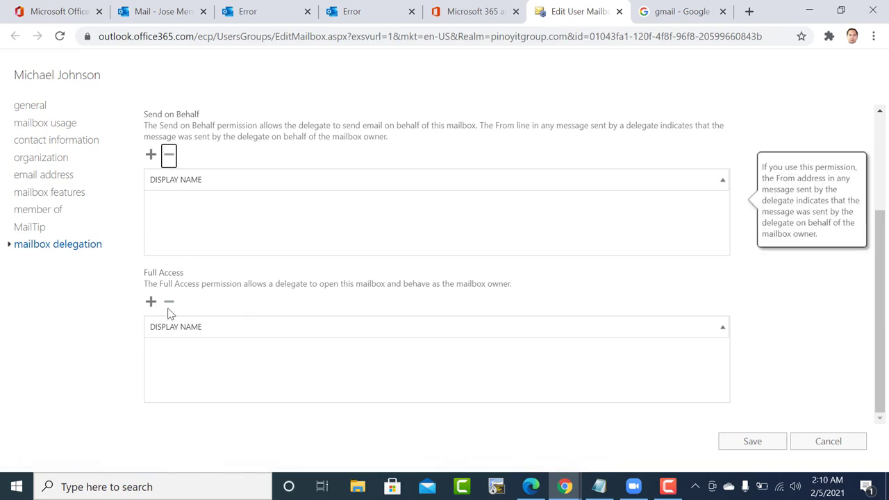
Add the admin account as a Full Access delegate and save the change.
click(151, 301)
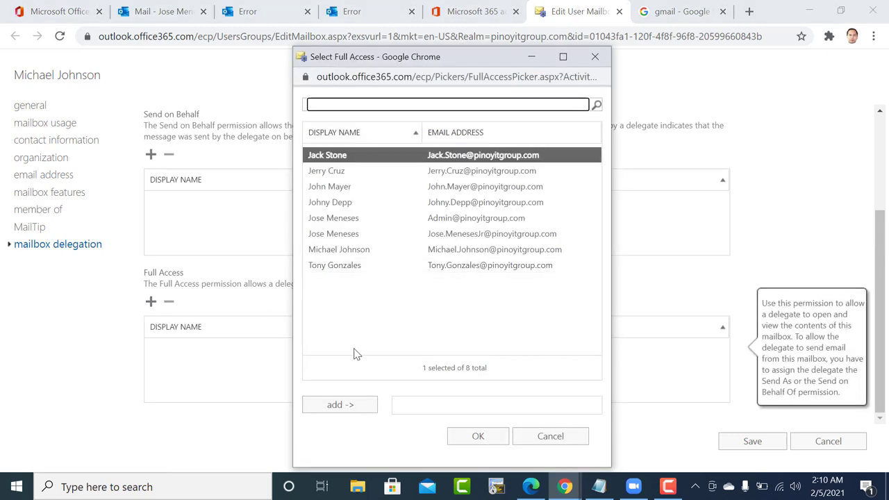
click(343, 233)
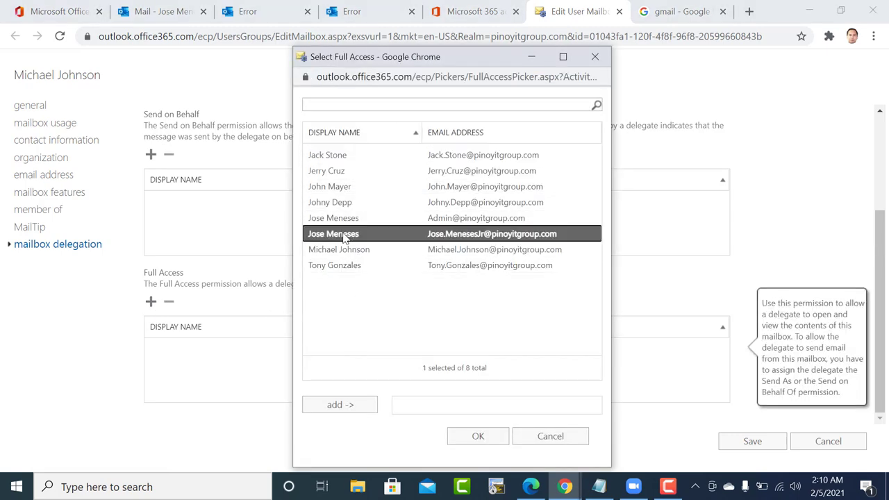
click(344, 219)
click(340, 405)
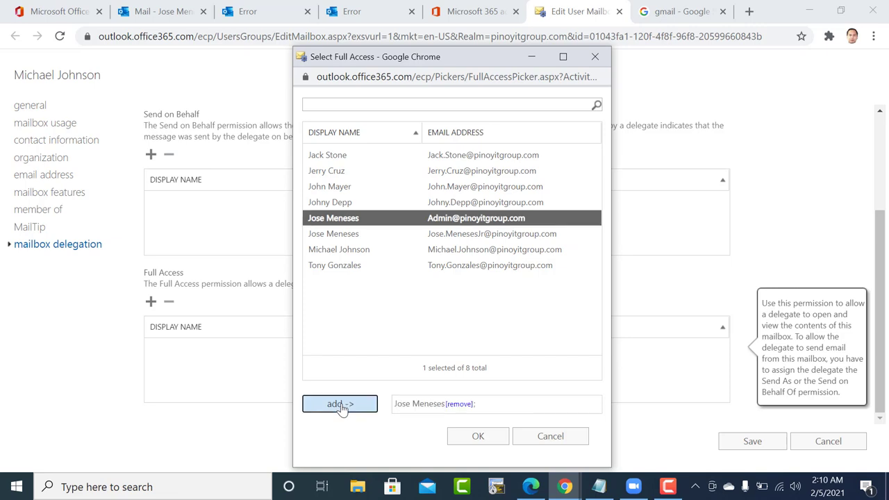
click(477, 436)
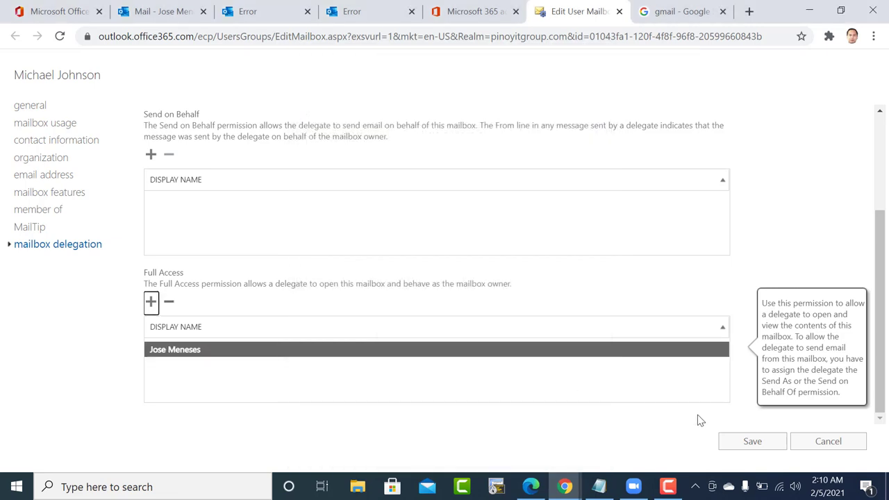
click(728, 443)
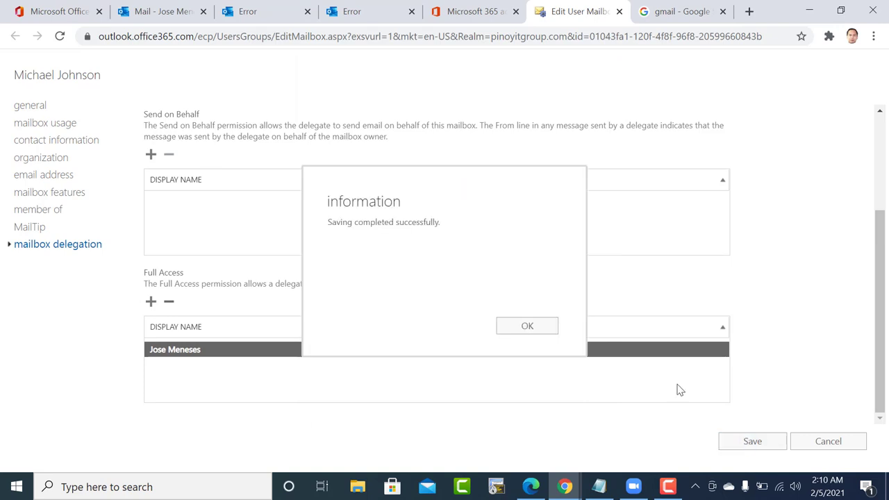
click(552, 333)
click(272, 6)
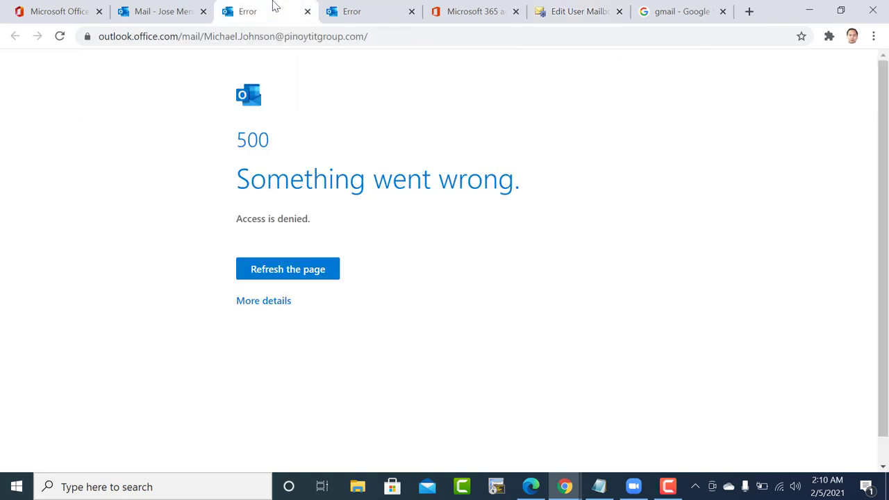
Reload the delegated mailbox page and the other user's mailbox page.
click(305, 35)
key(Return)
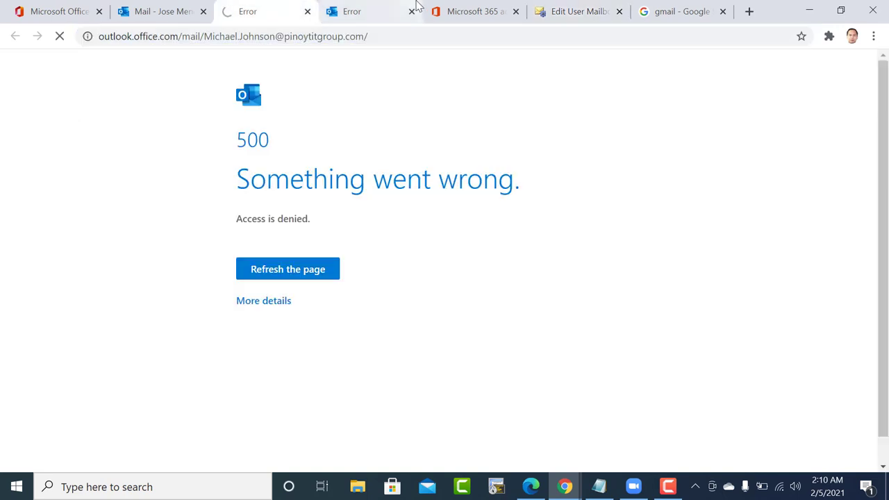
click(369, 7)
click(360, 31)
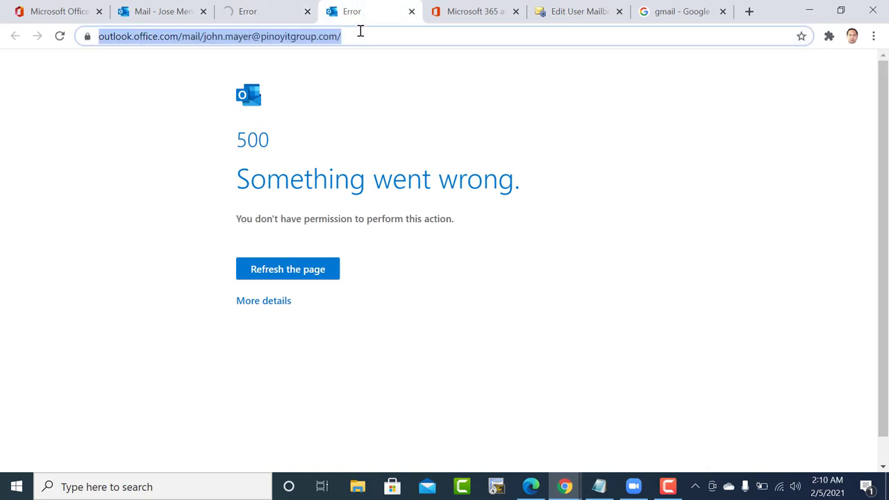
key(Return)
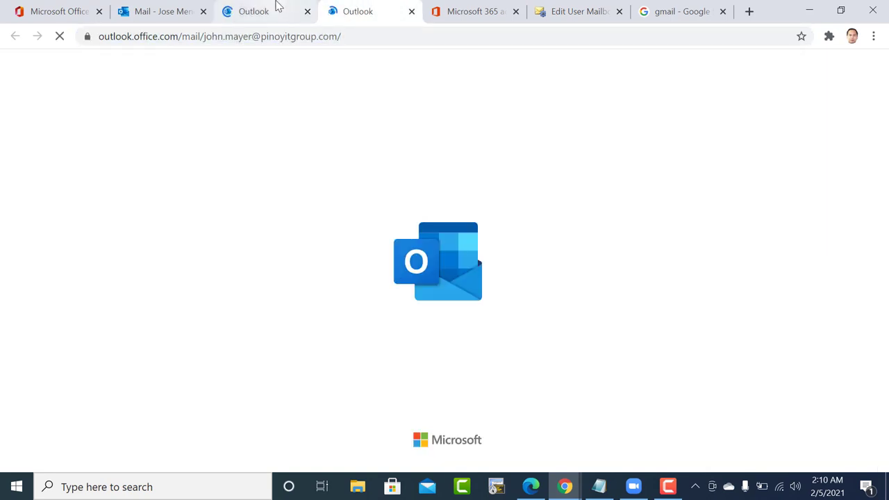
Compare both Access is denied pages, then return to the admin's own inbox.
click(278, 8)
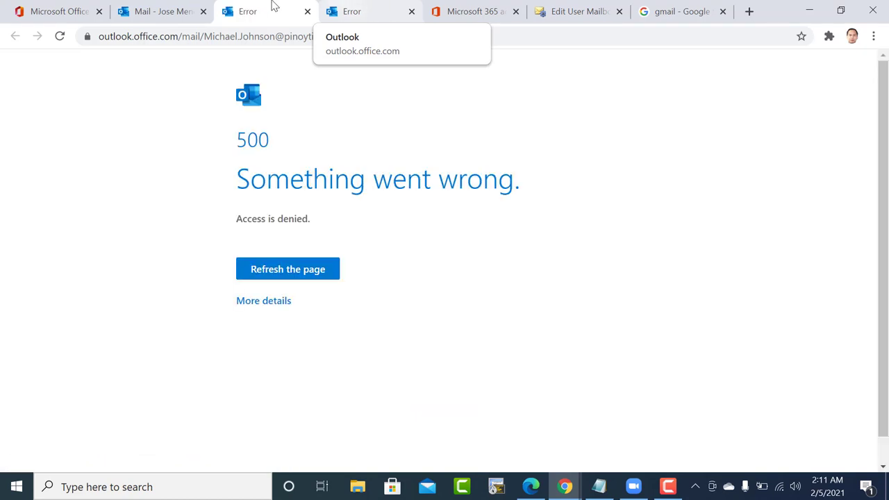
click(375, 8)
click(271, 6)
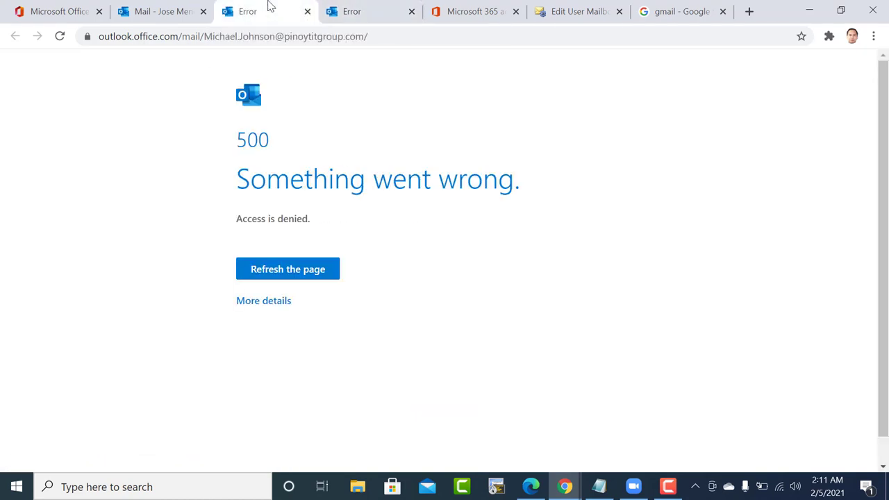
click(175, 9)
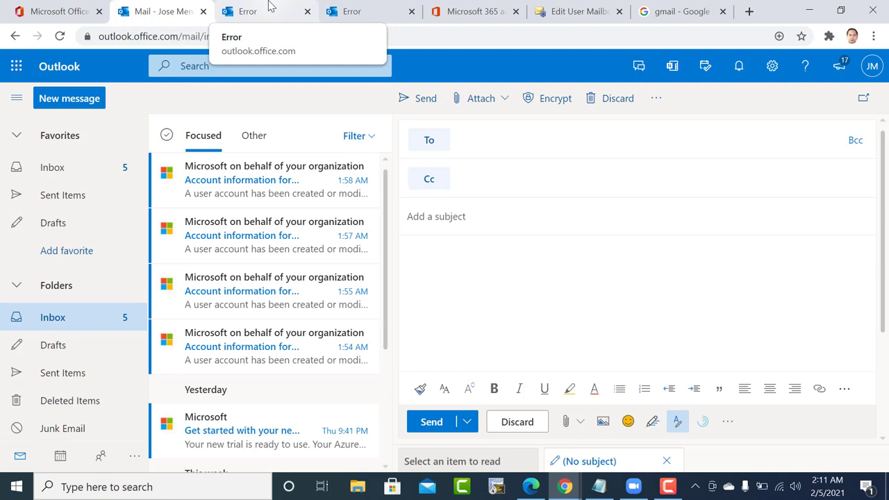
click(271, 5)
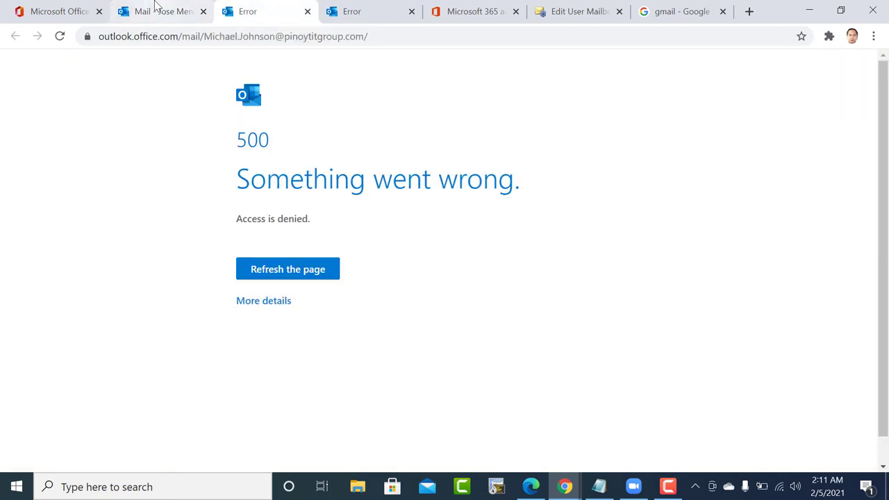
click(155, 9)
click(257, 10)
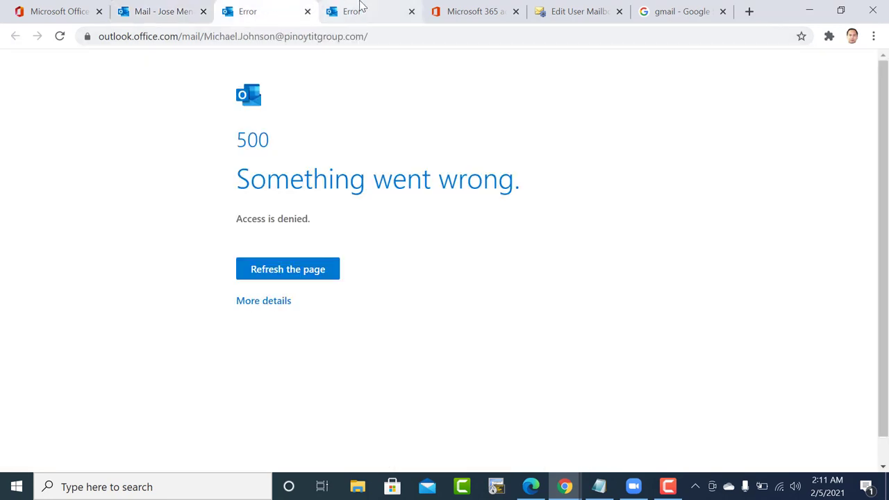
click(359, 7)
click(268, 8)
click(161, 11)
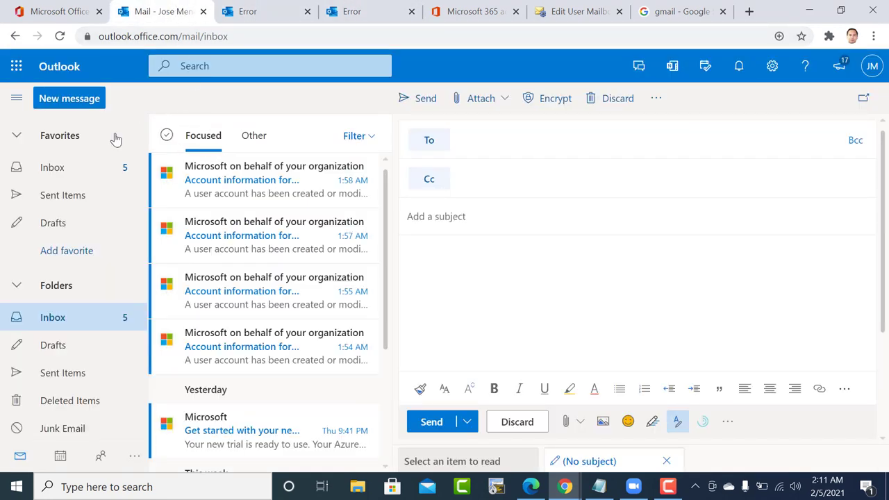
Open the mailbox's Exchange delegation settings and start adding a Send on Behalf delegate.
click(478, 7)
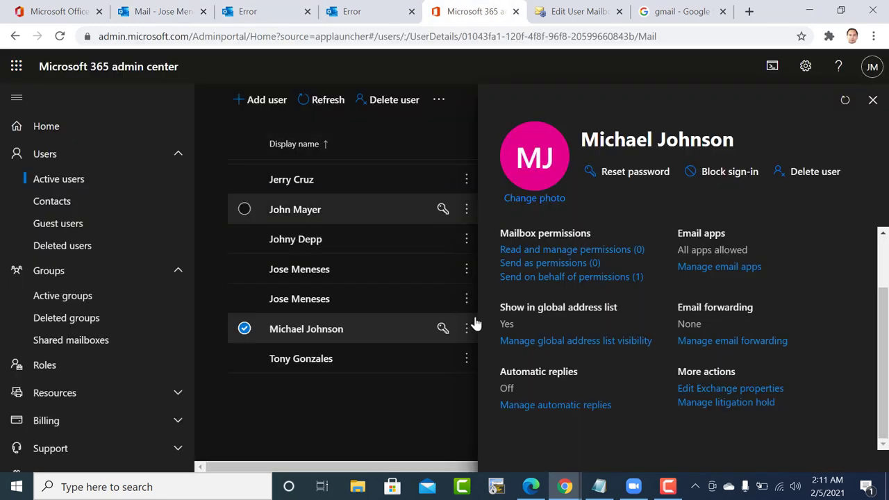
click(699, 389)
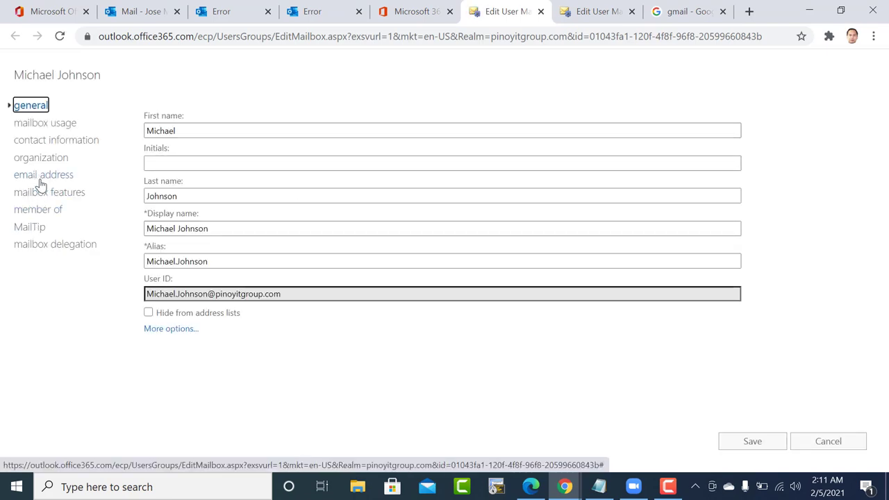
click(71, 243)
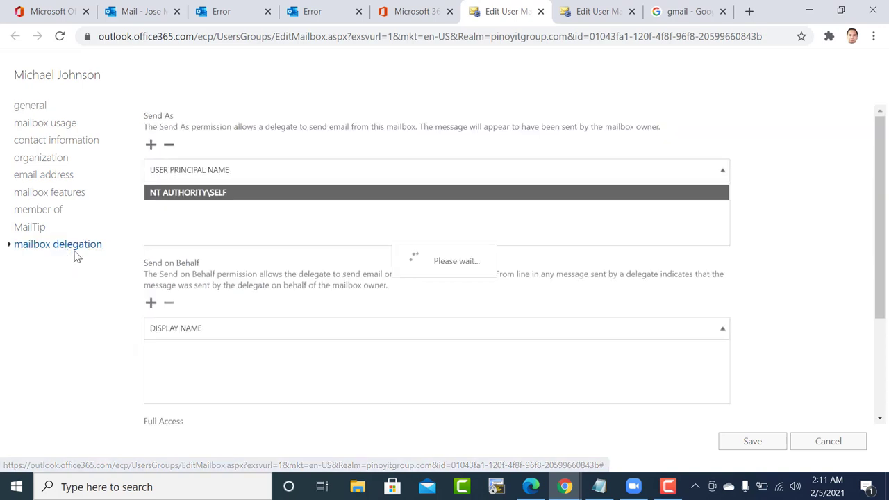
scroll(291, 256, down, 2)
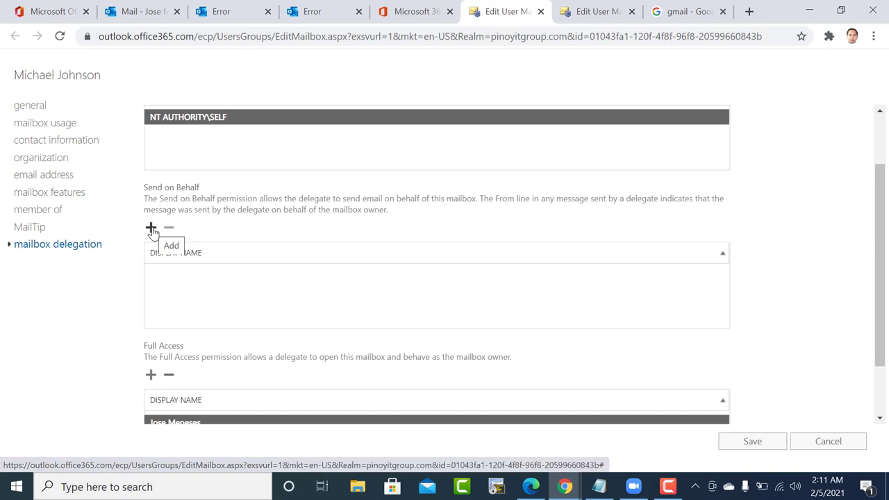
click(152, 229)
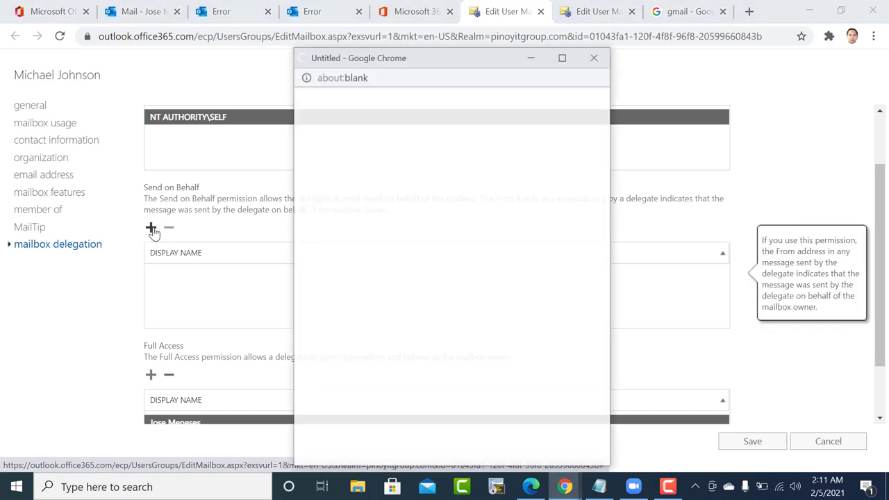
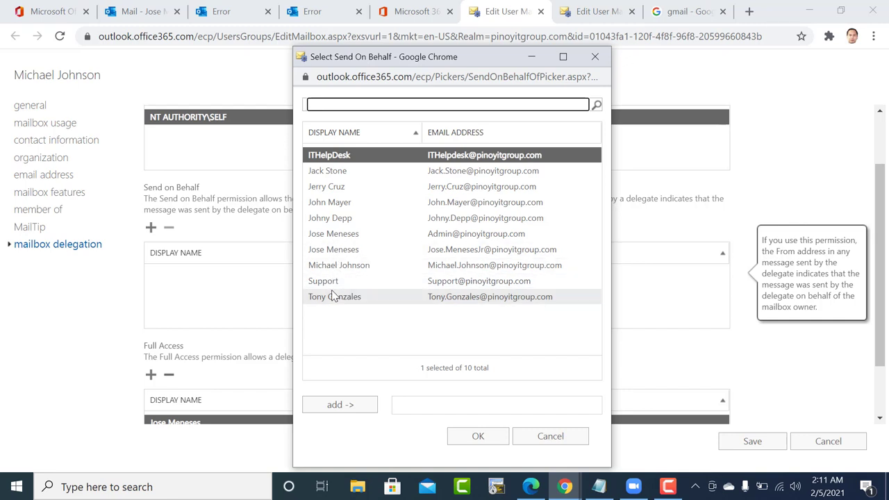
Add the chosen user as a Send on Behalf delegate on the open mailbox.
click(321, 219)
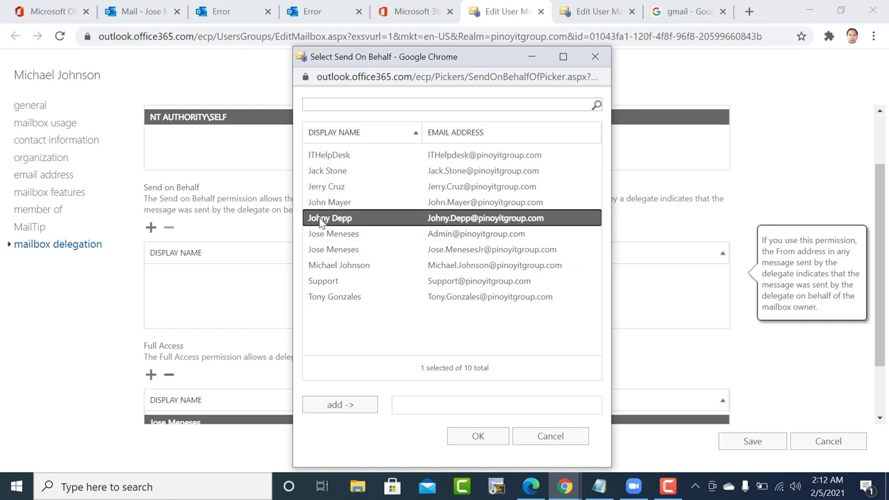
click(337, 404)
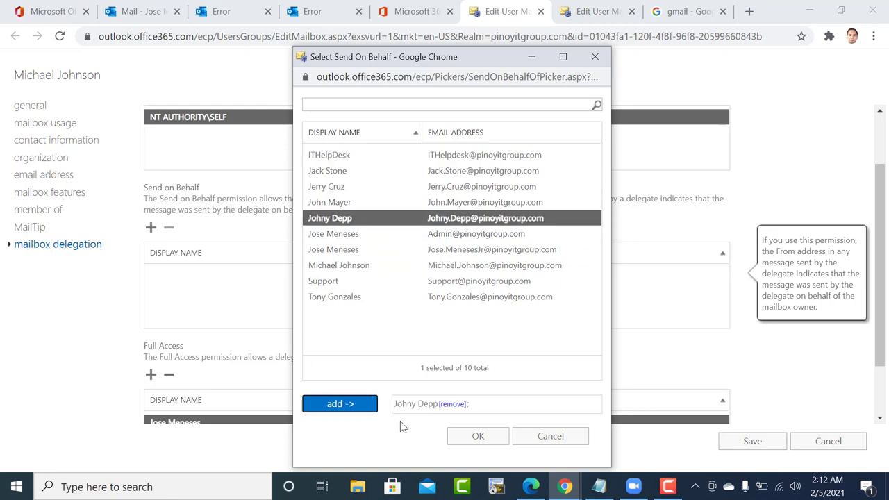
click(477, 436)
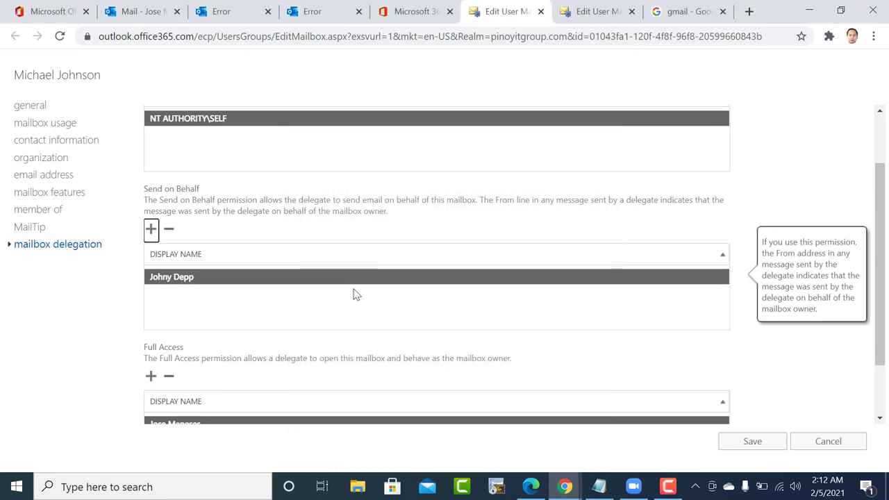
Save the mailbox delegation changes and dismiss the success confirmation.
scroll(355, 295, up, 1)
scroll(354, 289, down, 1)
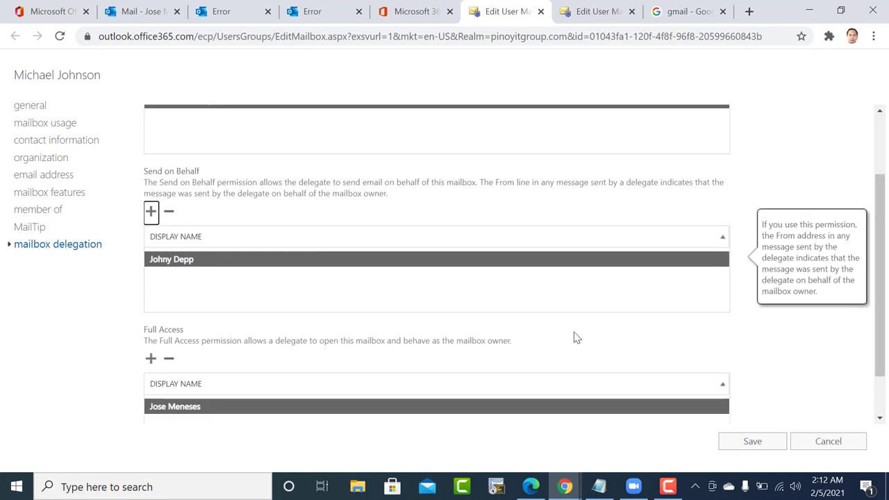
click(752, 443)
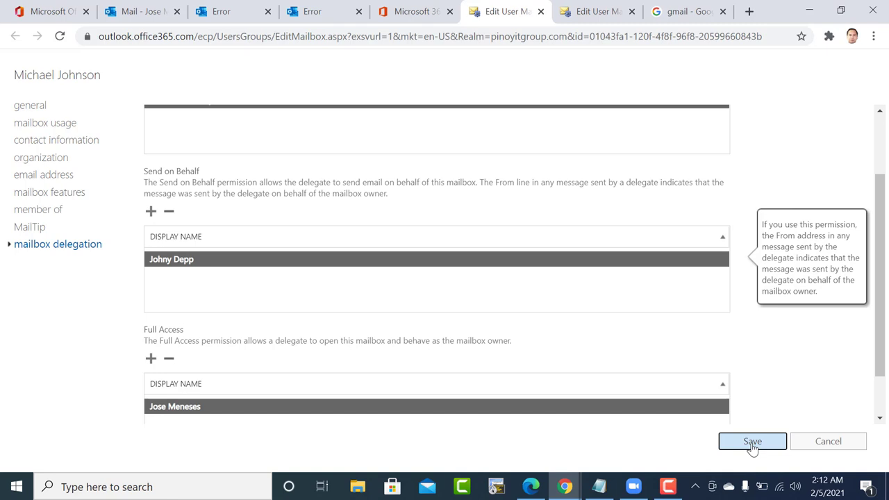
click(752, 442)
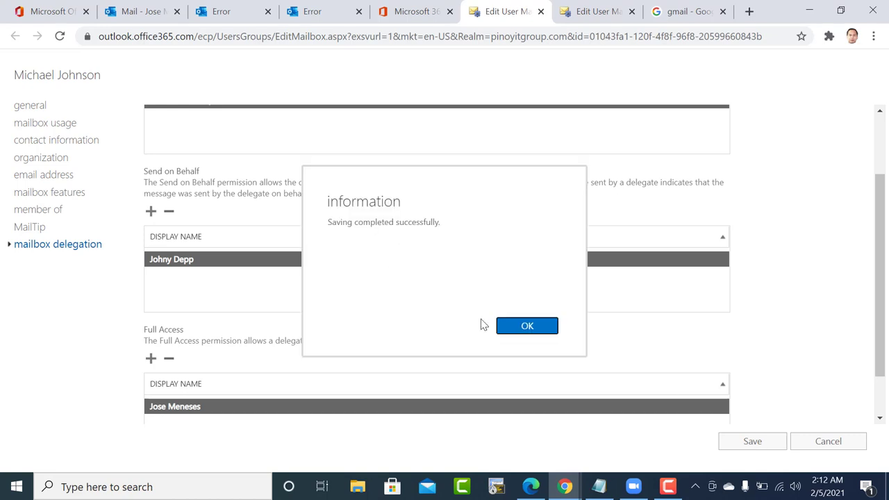
click(520, 326)
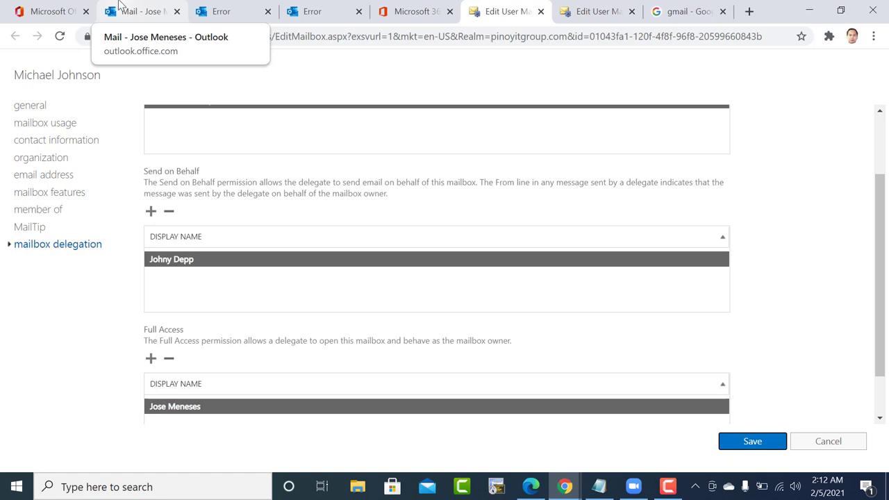
Open the delegate user's Exchange mailbox properties from Active users' Mail settings.
click(157, 10)
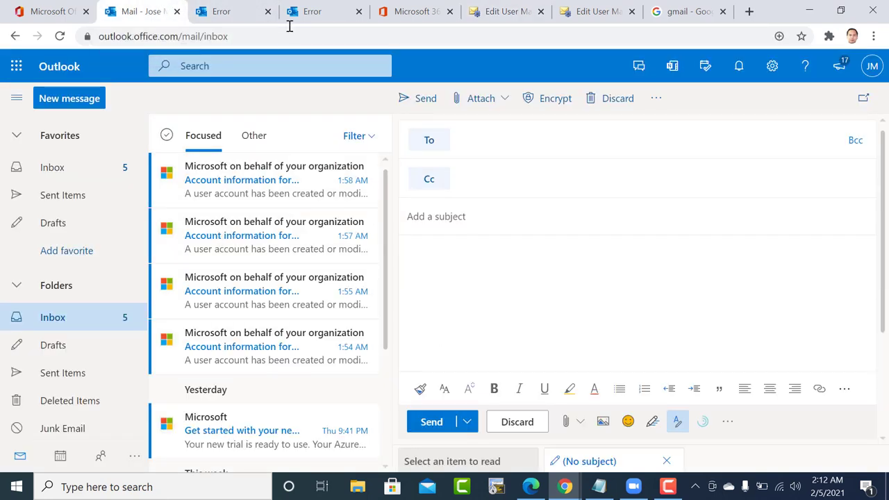
click(411, 11)
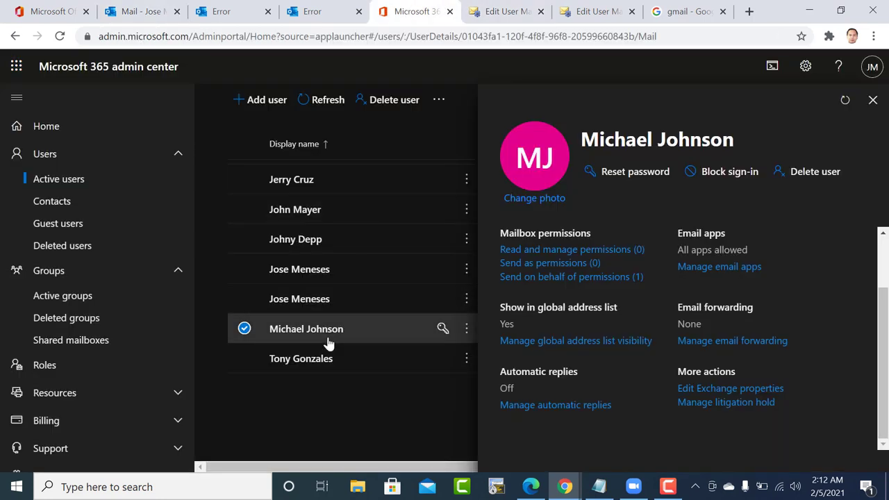
click(290, 243)
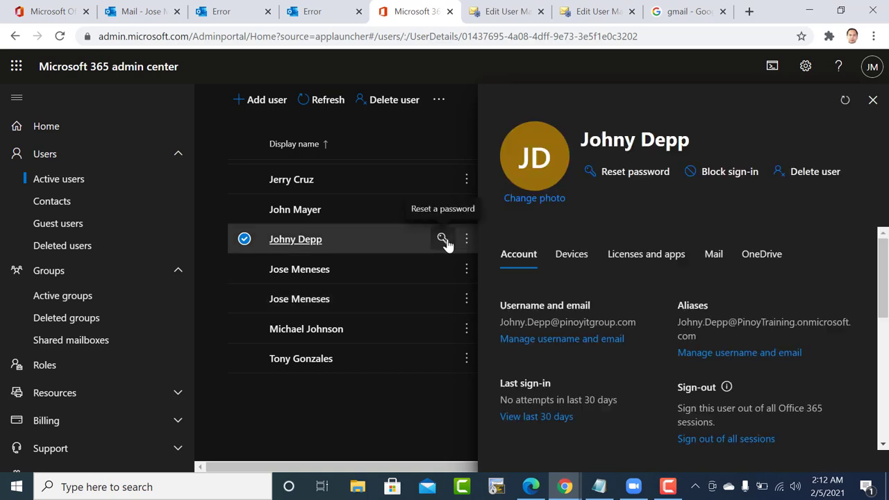
right_click(713, 260)
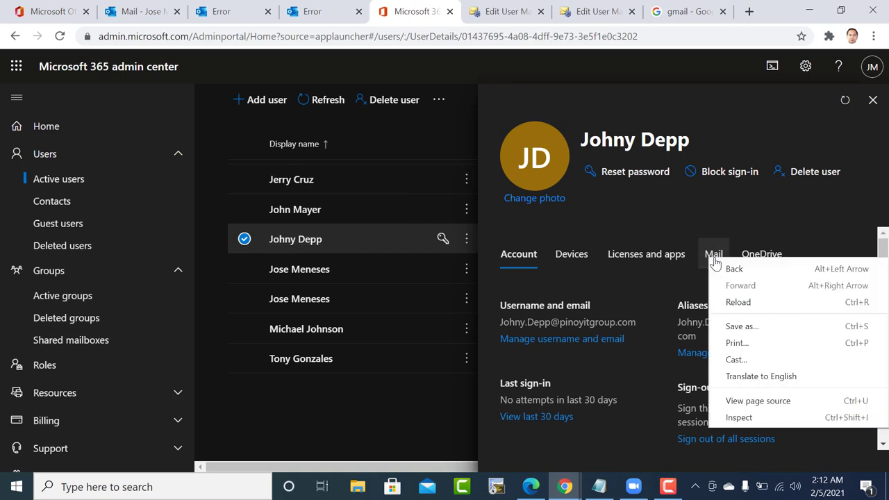
click(711, 255)
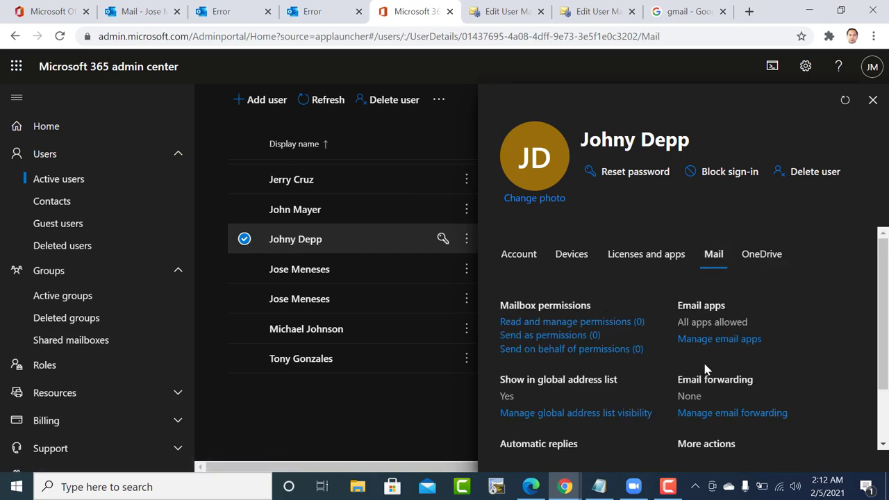
scroll(710, 416, down, 2)
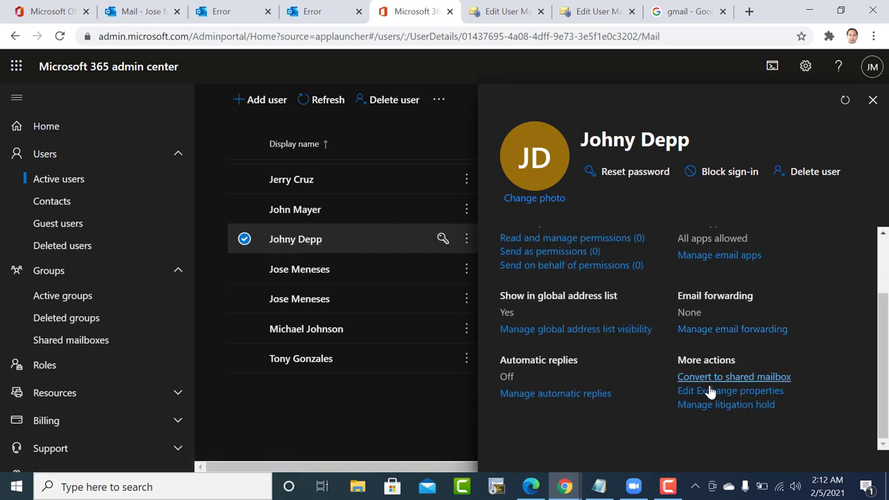
click(711, 391)
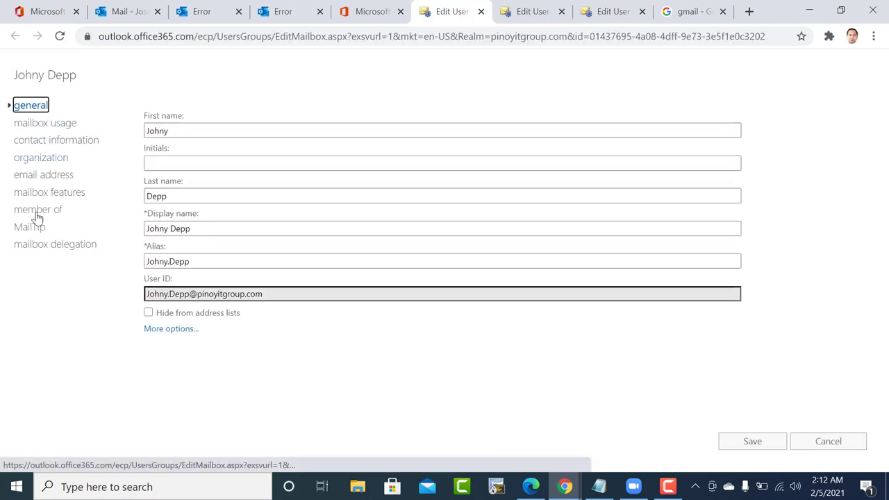
Grant the admin account Full Access on the delegate's mailbox and save the change.
click(47, 245)
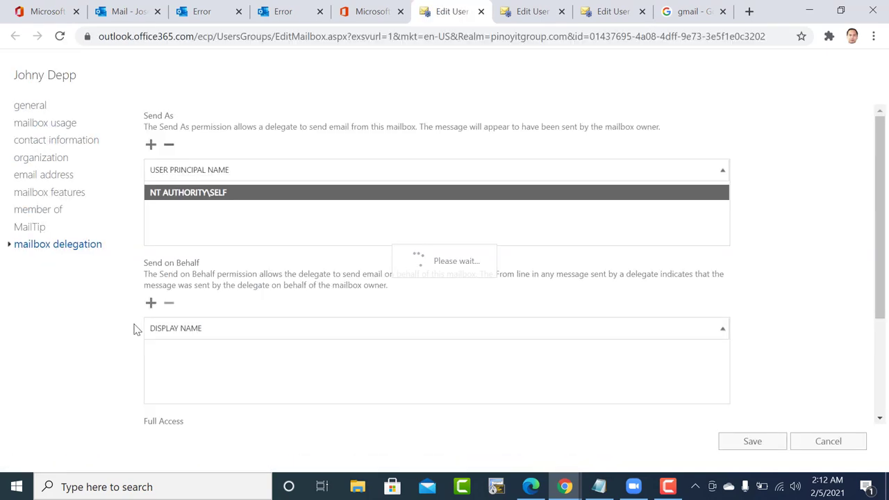
scroll(270, 361, down, 3)
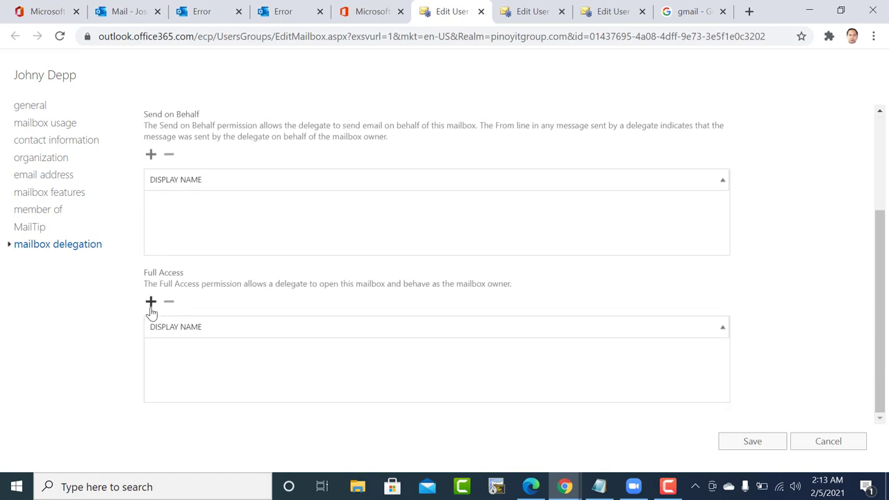
click(151, 302)
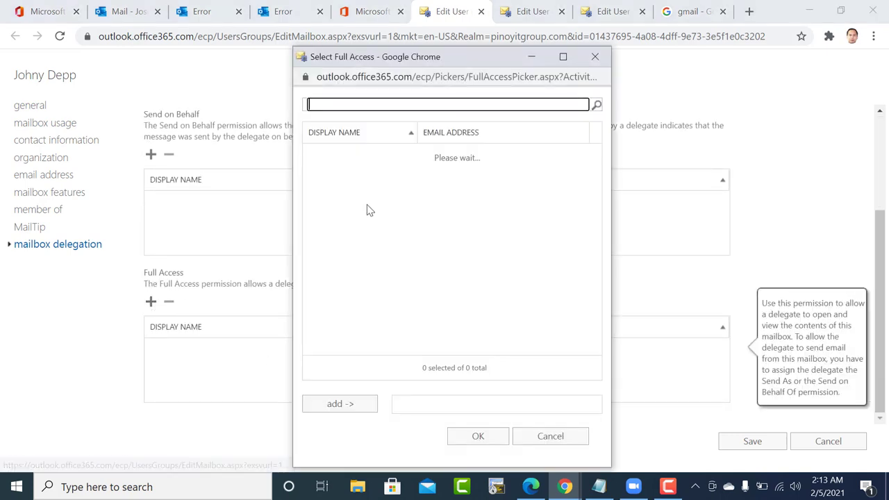
click(337, 221)
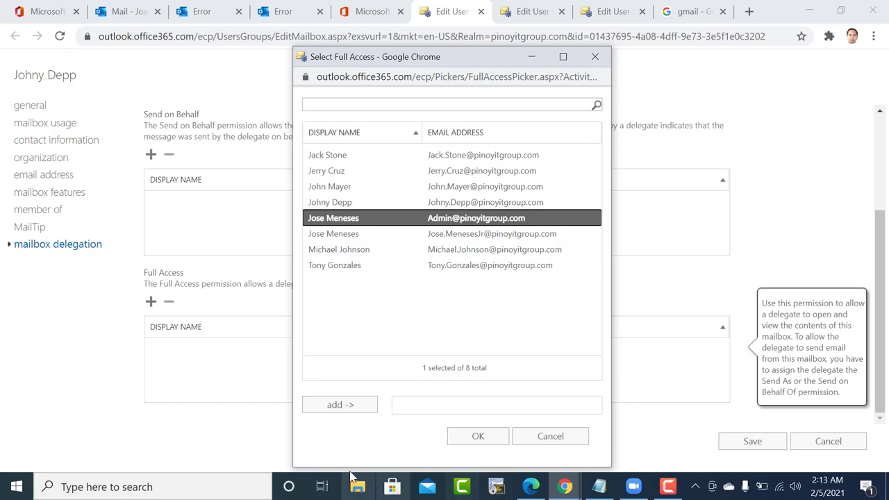
click(351, 409)
click(477, 438)
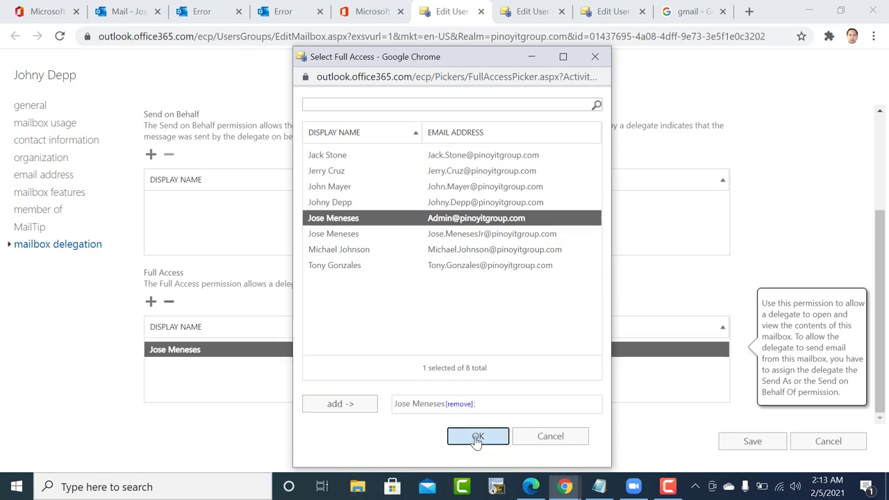
click(761, 441)
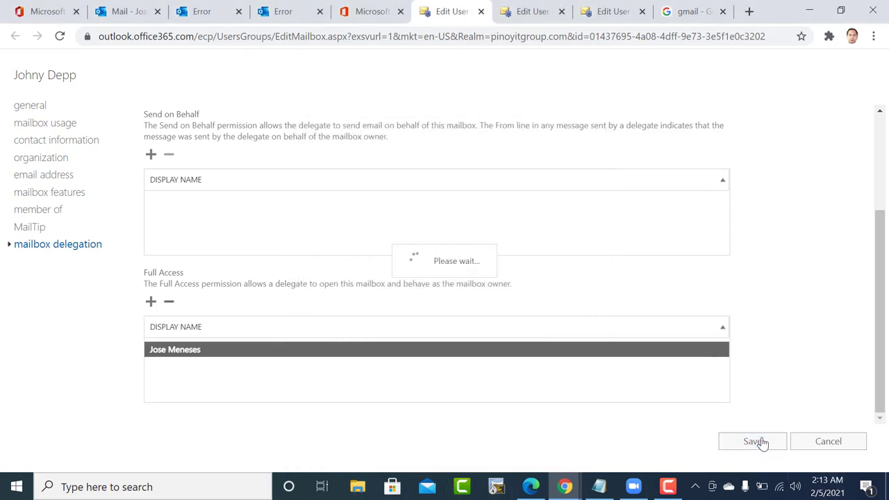
click(243, 8)
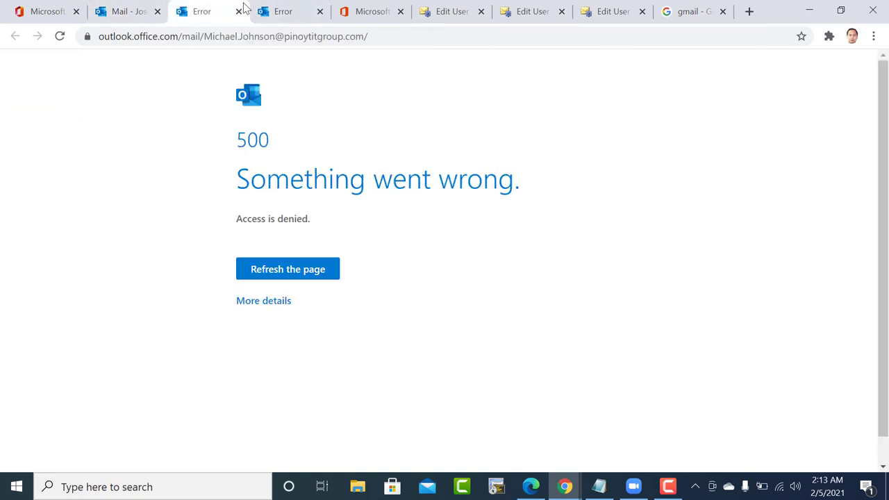
Reload the mailbox error page, then close both error tabs to return to the inbox.
click(187, 42)
key(Return)
click(238, 13)
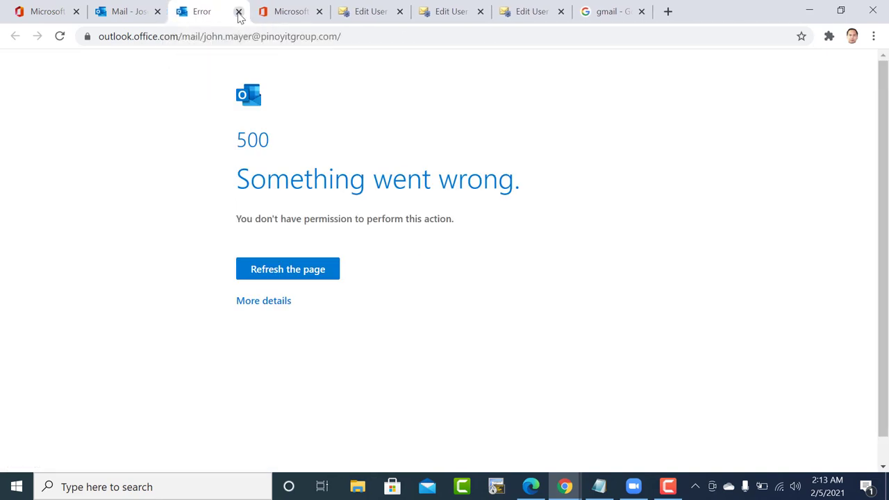
click(238, 14)
click(128, 10)
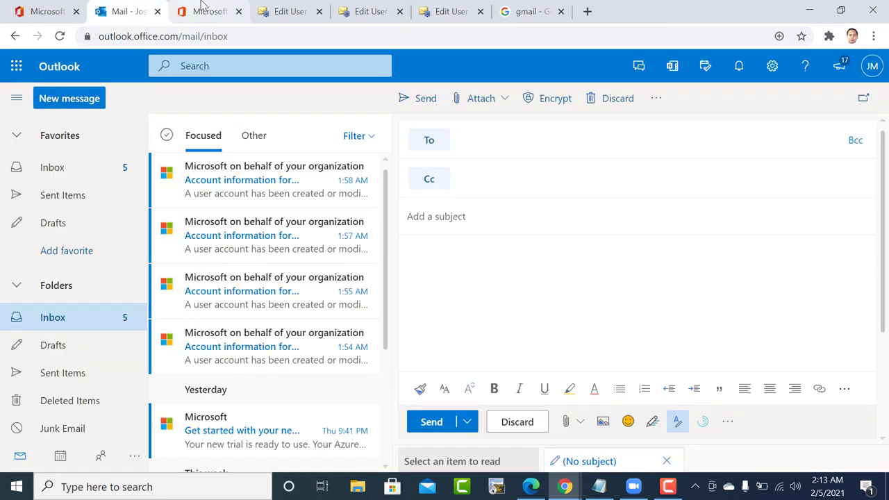
Dismiss the save confirmation and review the first mailbox's delegation settings.
click(207, 9)
click(285, 11)
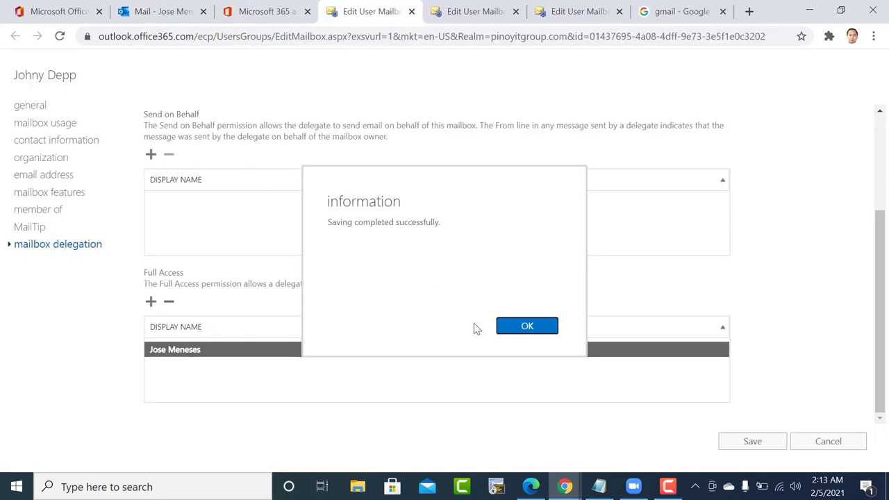
click(527, 327)
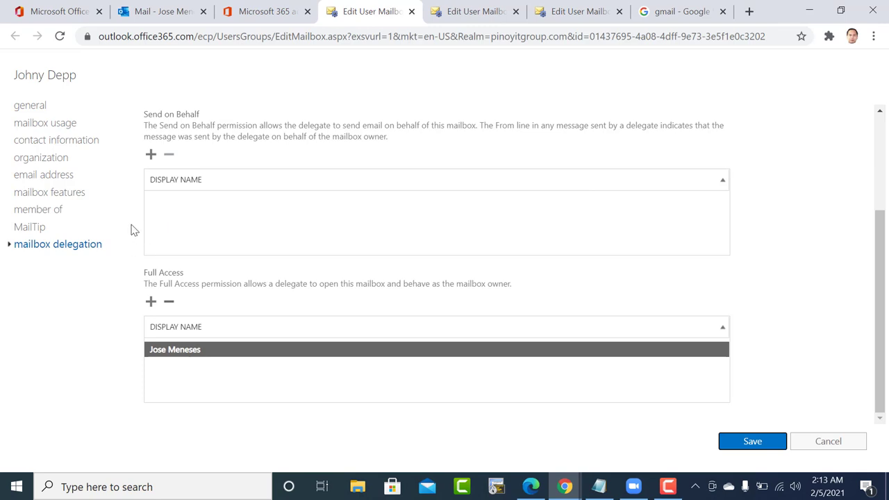
click(448, 7)
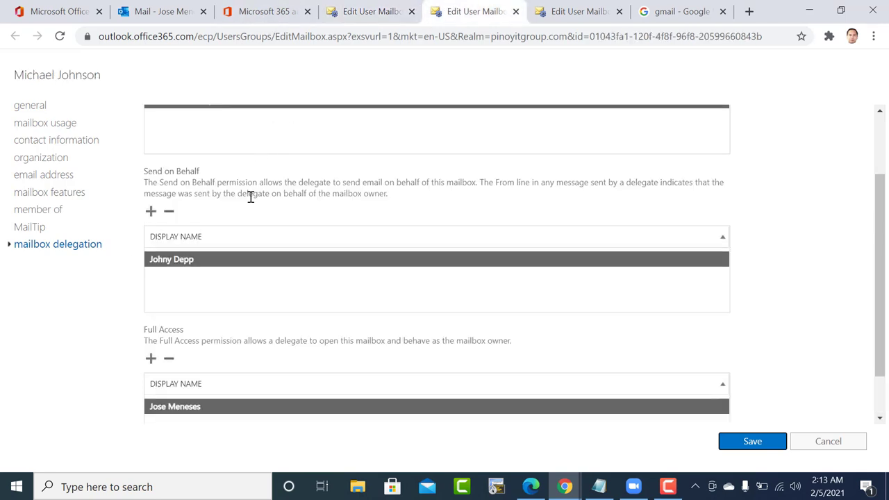
scroll(251, 197, down, 1)
scroll(251, 196, up, 2)
scroll(251, 197, down, 2)
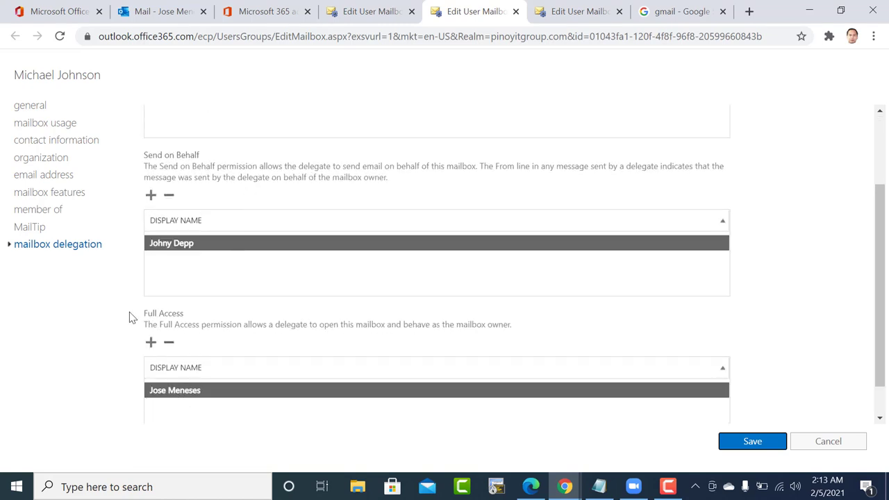
Inspect the Full Access delegates on both mailboxes without adding anyone.
click(187, 393)
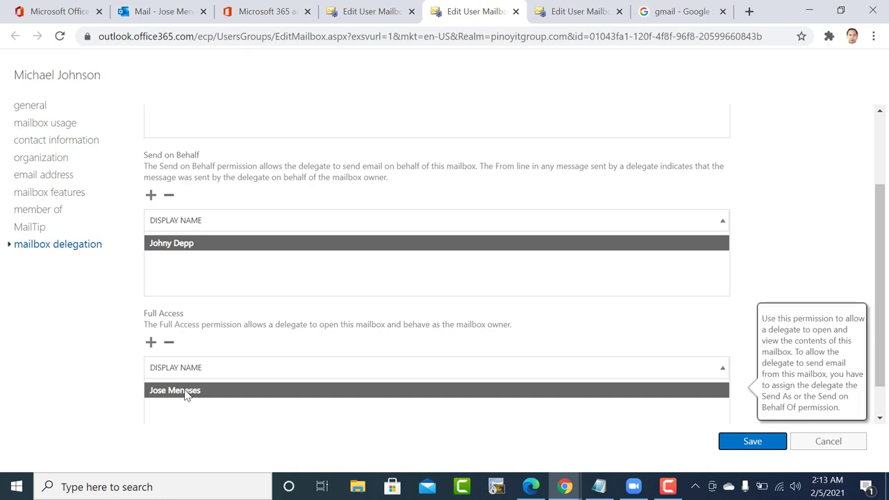
click(151, 343)
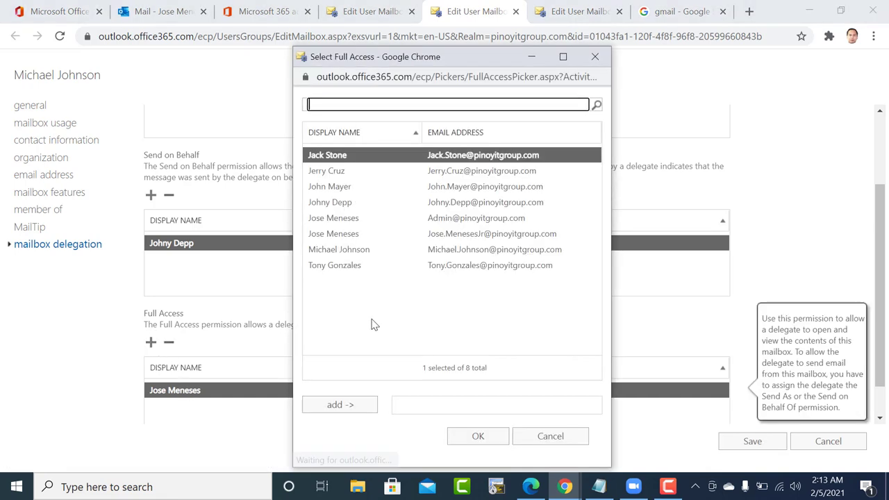
click(595, 57)
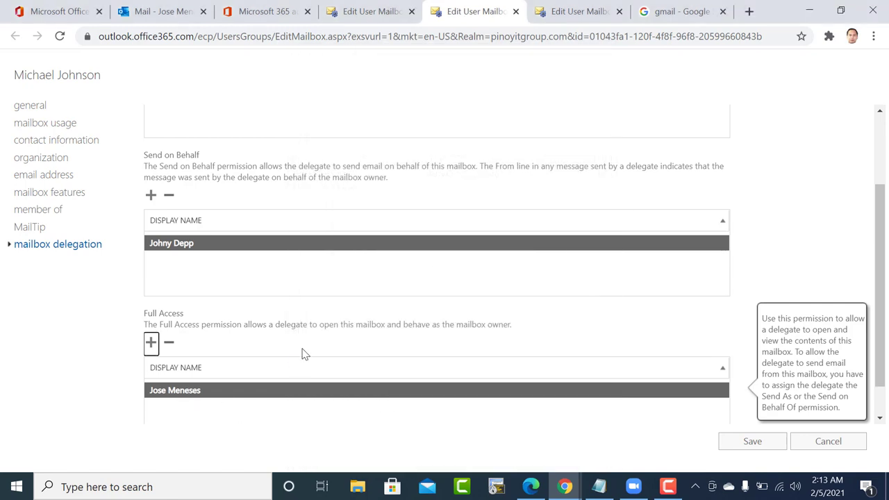
click(584, 11)
click(199, 349)
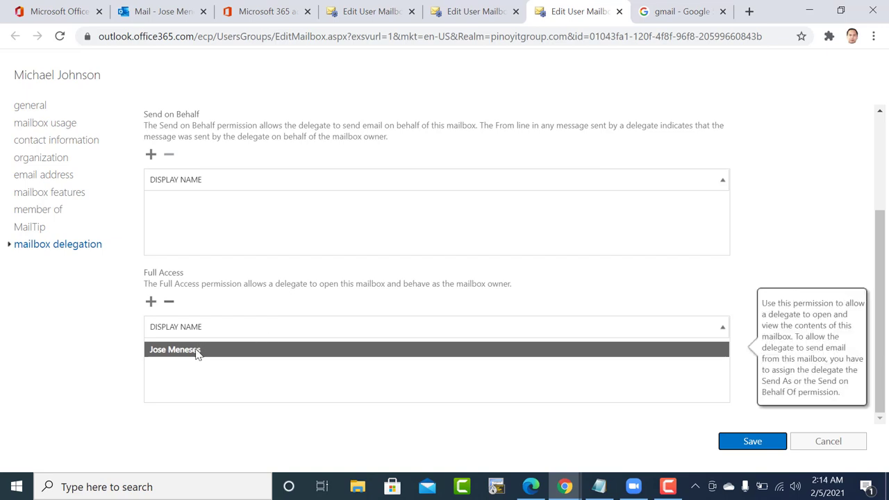
click(263, 10)
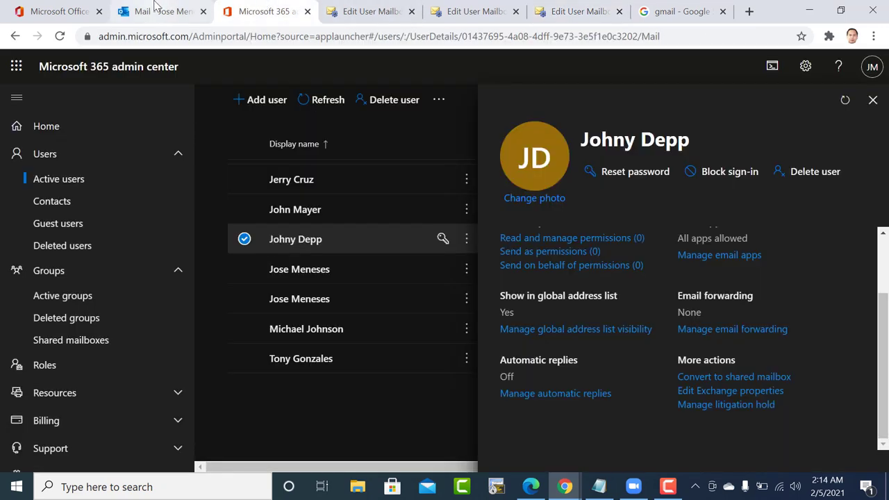
Begin opening another mailbox by searching for the user's name, then cancel.
click(156, 9)
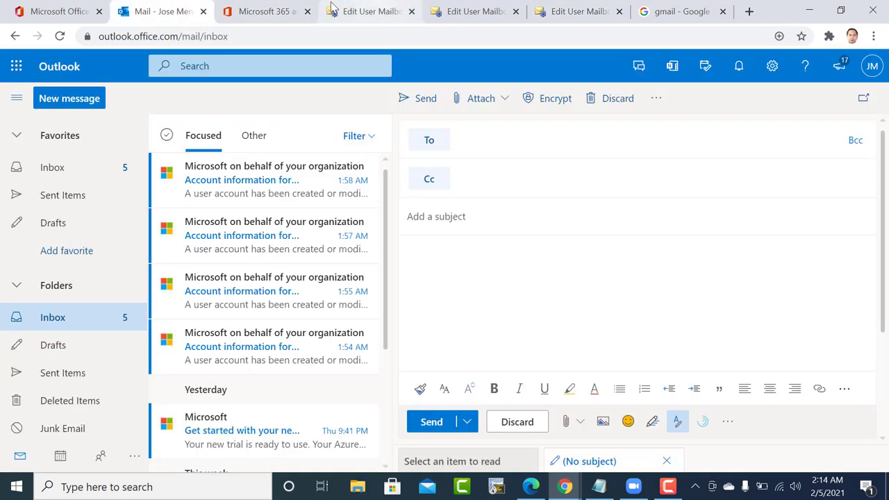
click(873, 65)
click(775, 193)
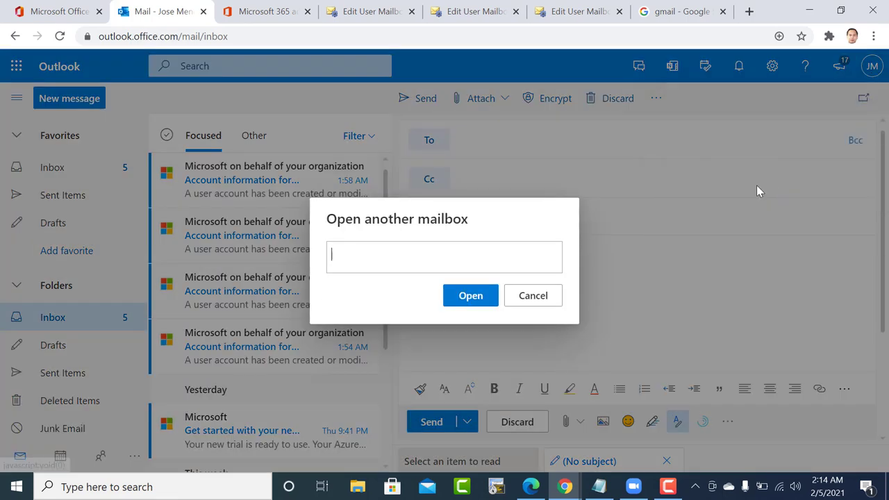
click(355, 261)
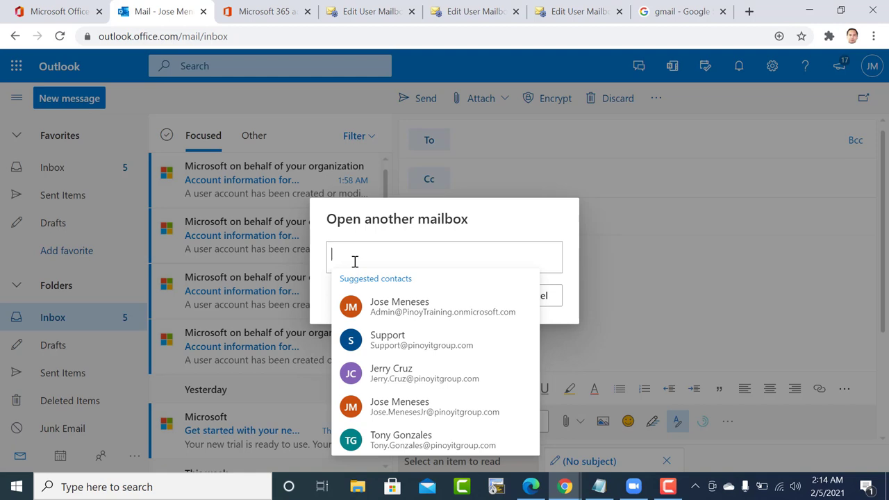
text(jo)
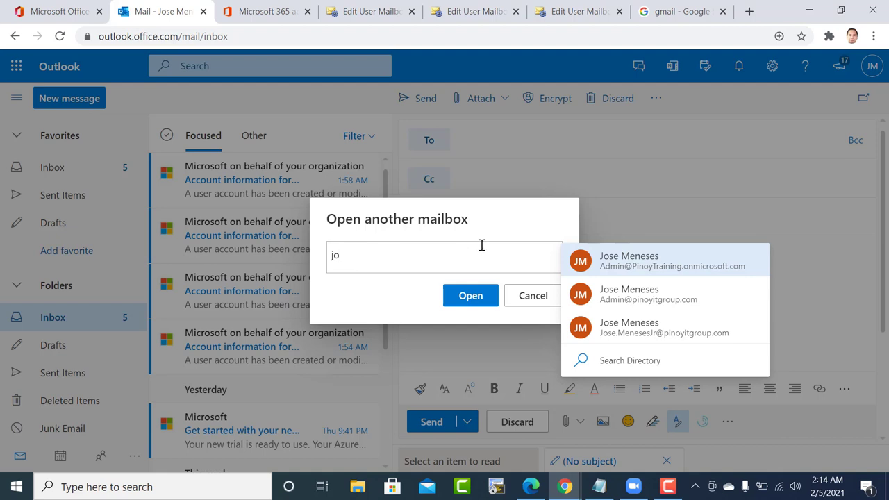
text(hn.)
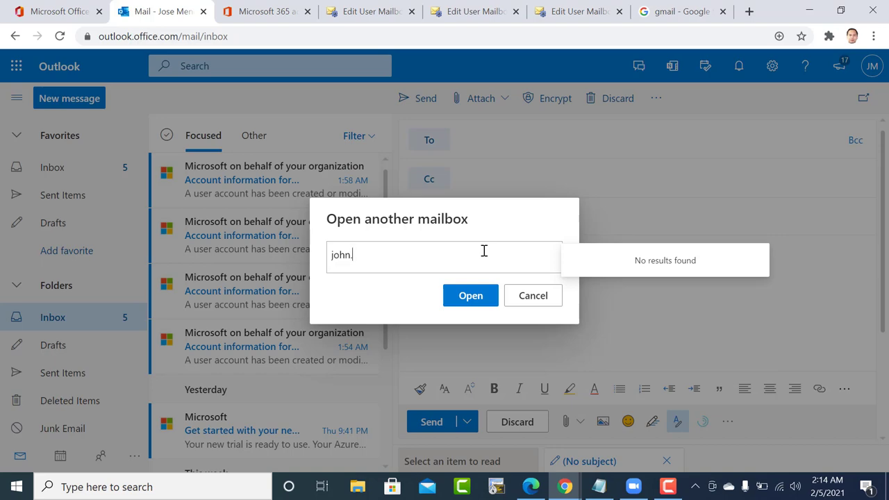
click(873, 68)
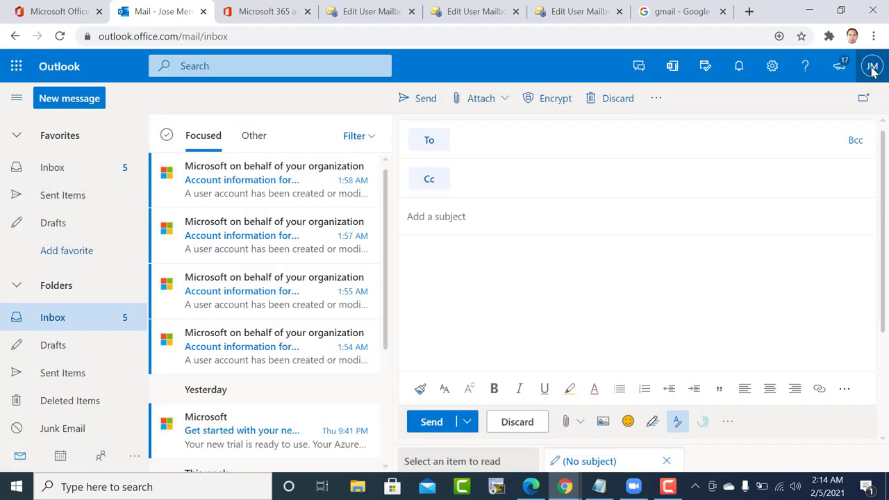
Open another mailbox by entering the delegate user's full e-mail address.
click(873, 70)
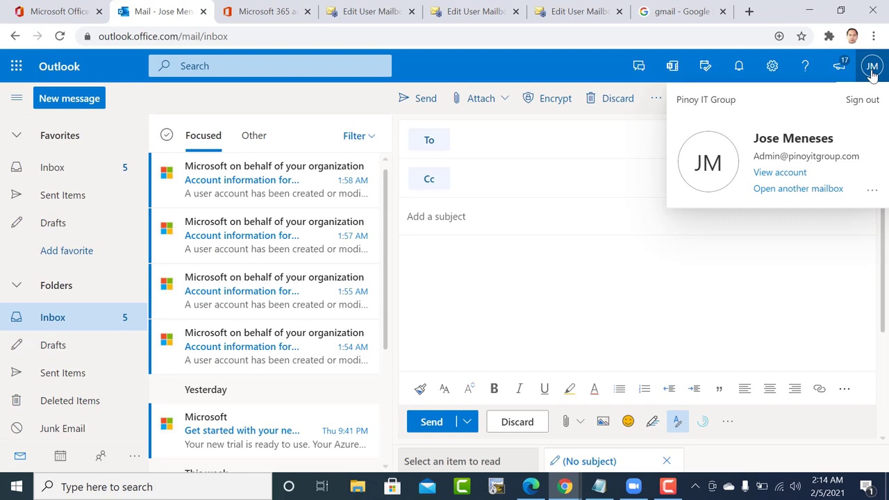
click(794, 189)
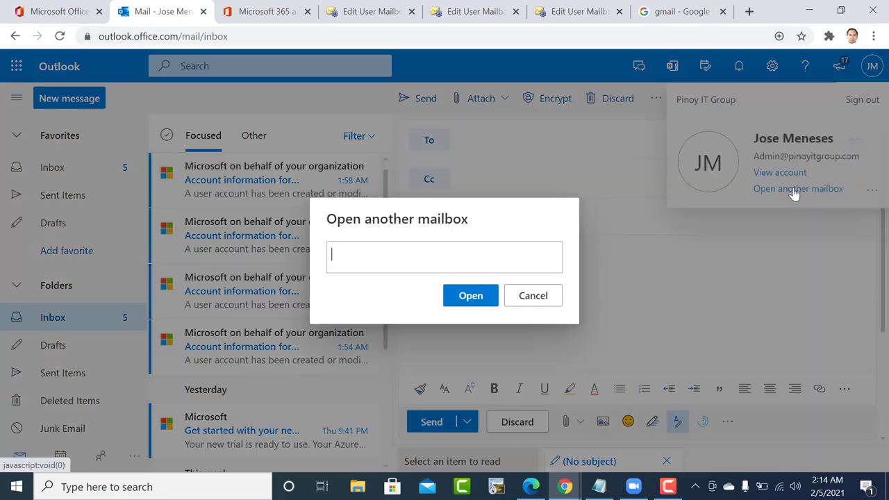
click(428, 262)
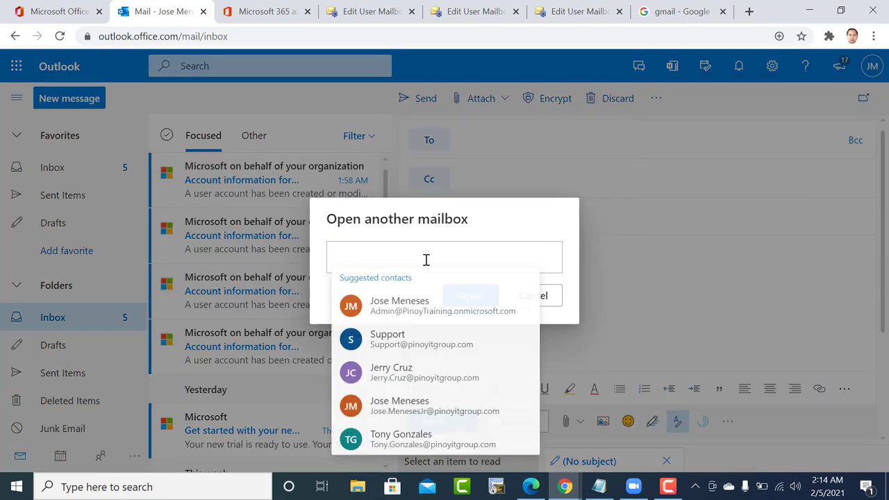
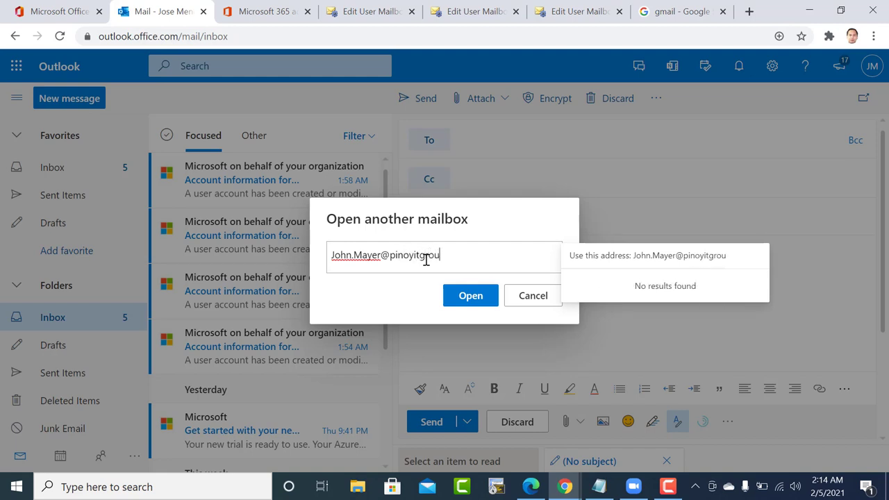
click(639, 261)
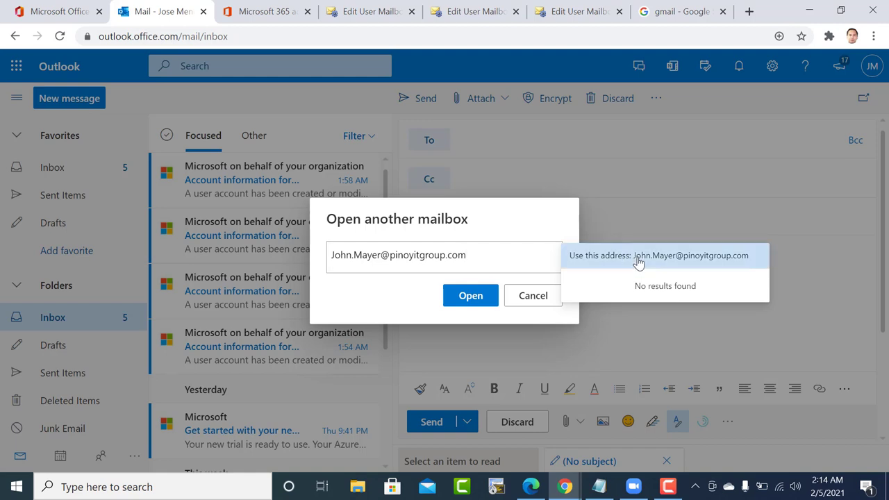
click(460, 299)
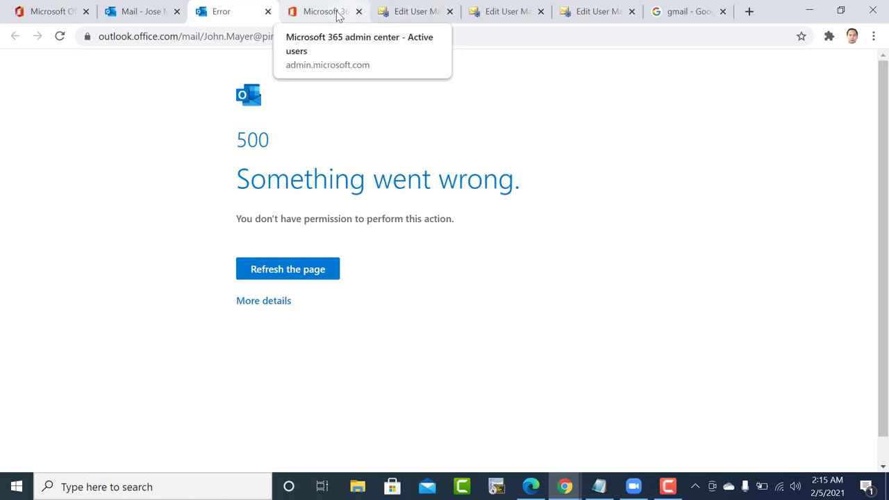
Re-save the first mailbox's delegation settings and acknowledge the already-present permission warning.
click(422, 5)
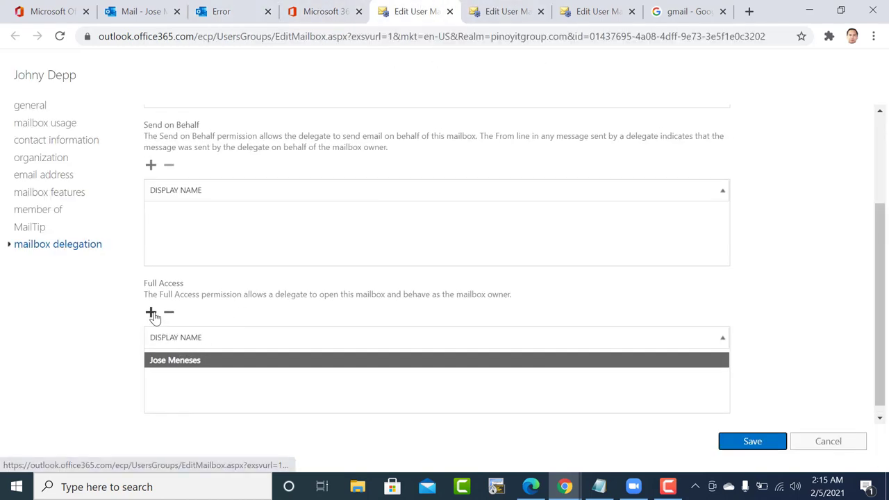
click(736, 442)
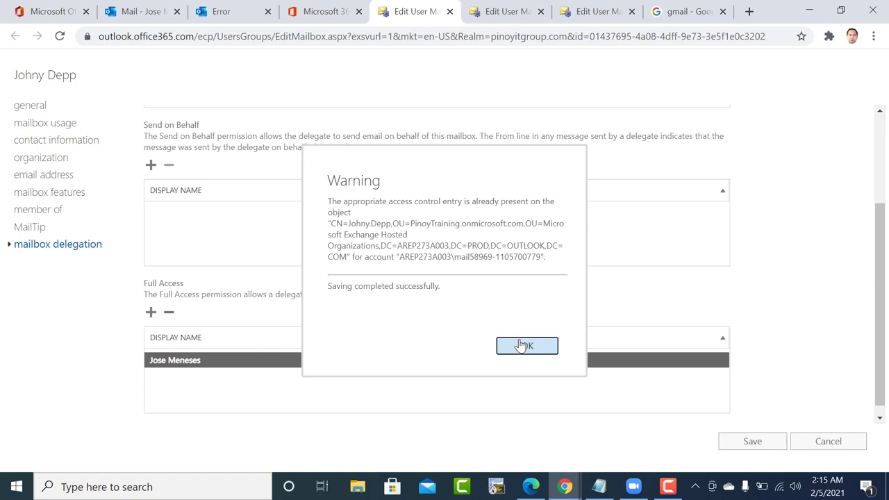
click(517, 344)
click(507, 11)
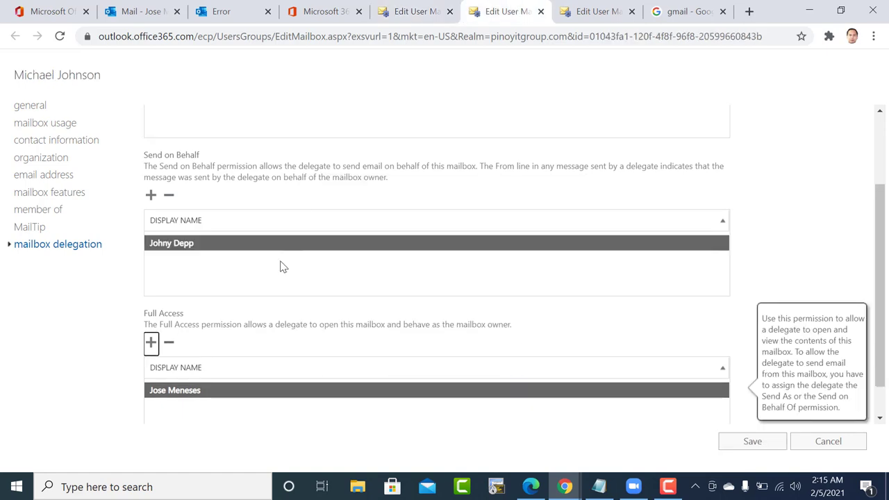
scroll(236, 314, down, 1)
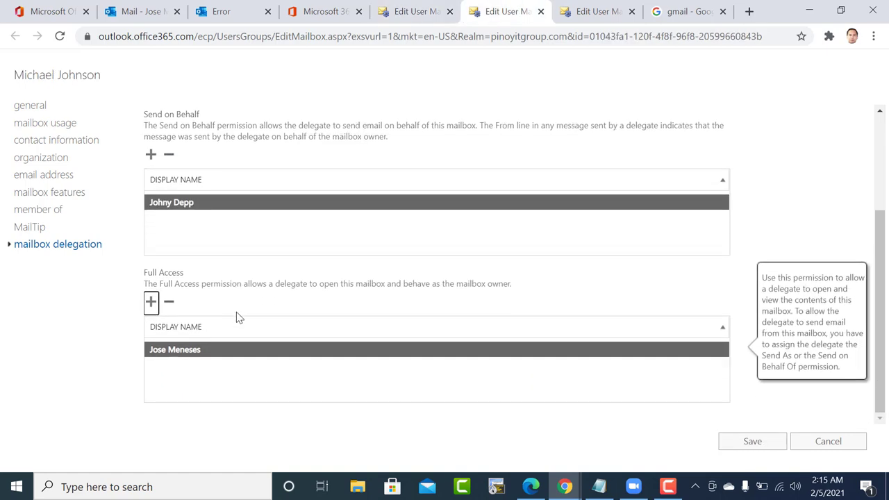
scroll(236, 312, up, 2)
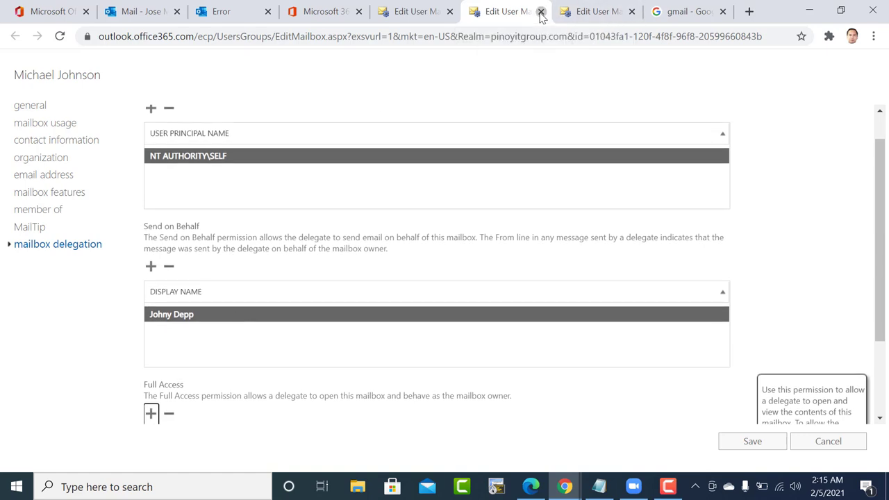
scroll(441, 216, down, 3)
scroll(440, 216, up, 1)
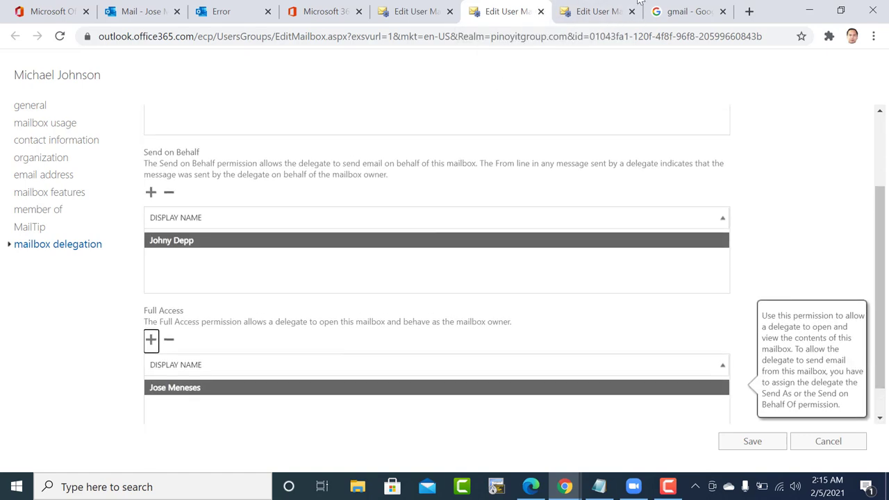
Save the next mailbox's delegation settings and return to the Outlook inbox.
click(599, 9)
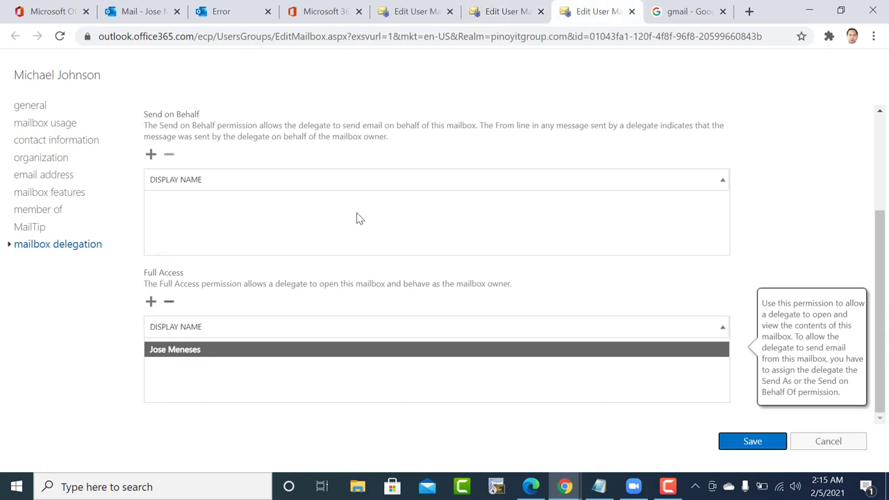
click(747, 443)
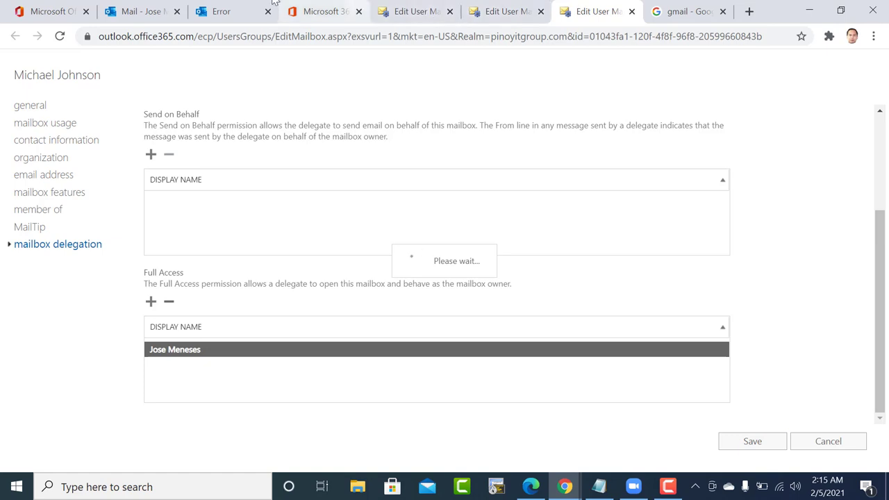
click(218, 9)
click(156, 11)
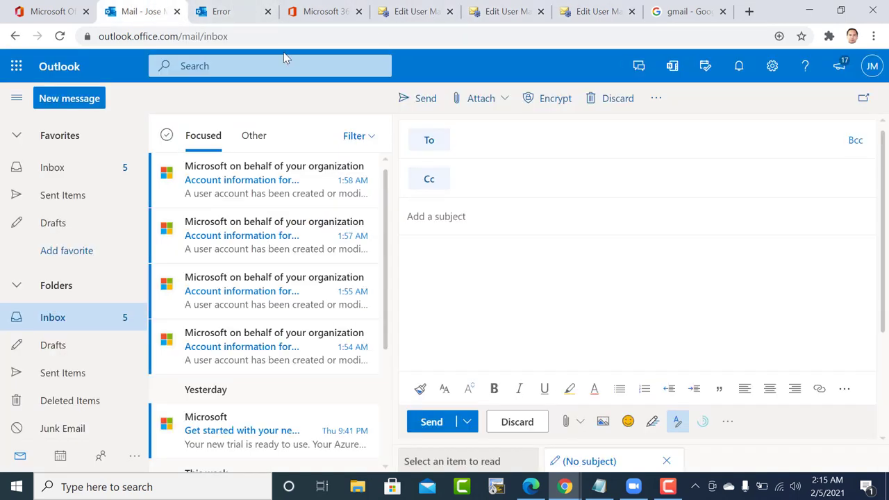
Open the delegated user's mailbox in Outlook on the web using their e-mail address.
click(872, 66)
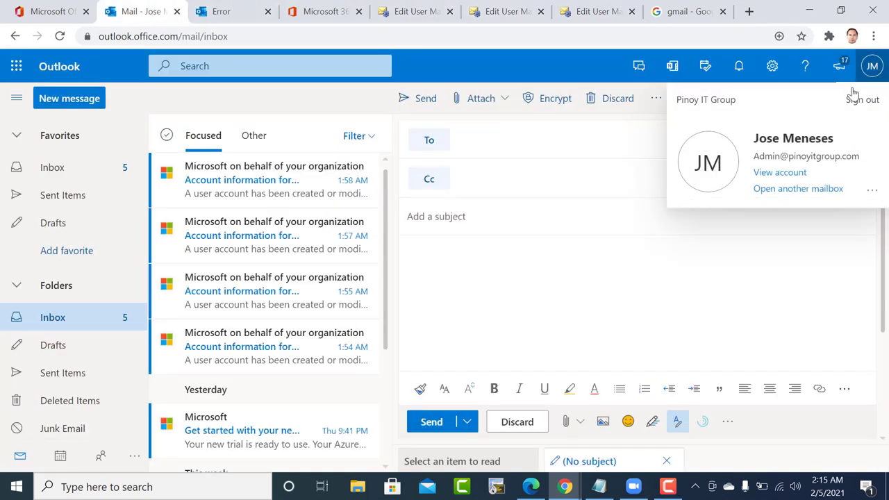
click(799, 189)
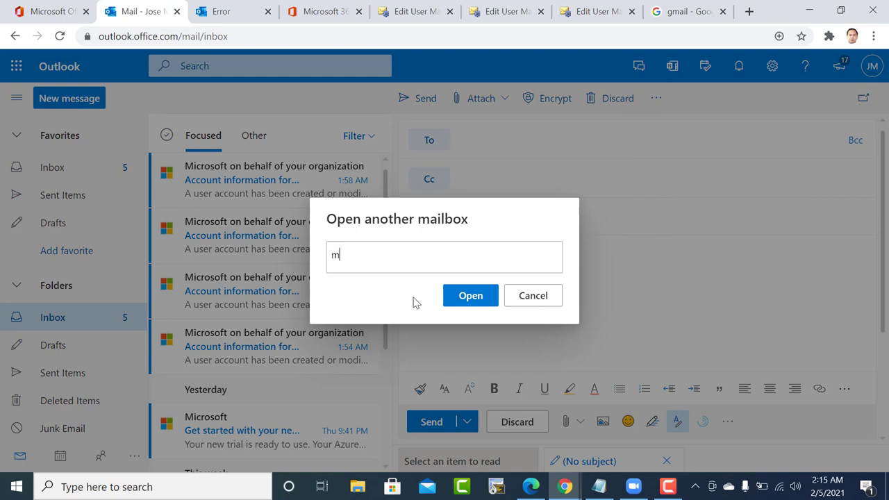
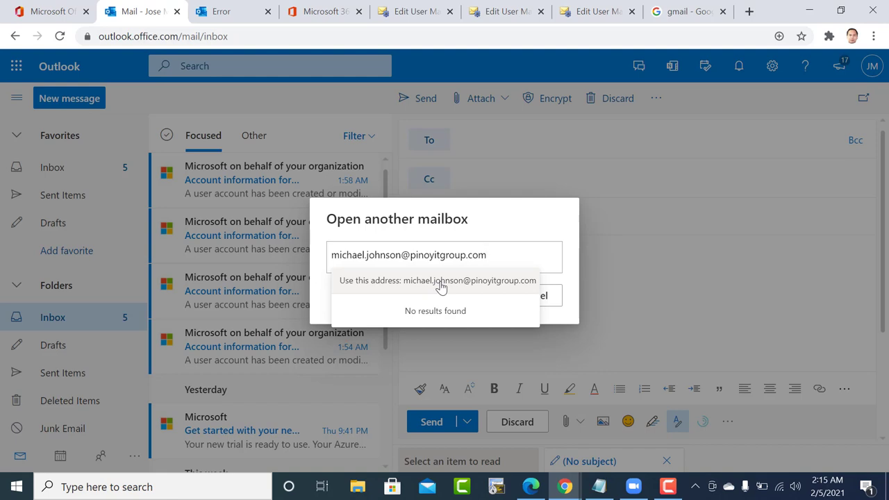
click(441, 280)
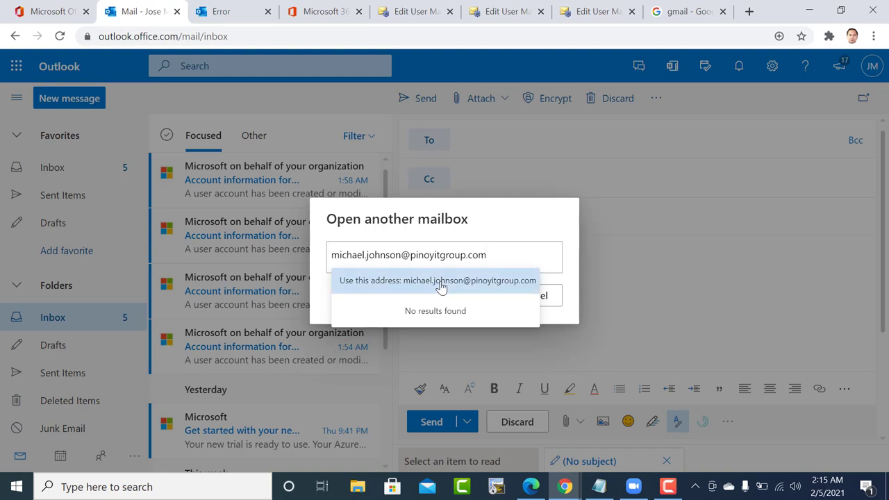
click(441, 281)
click(462, 298)
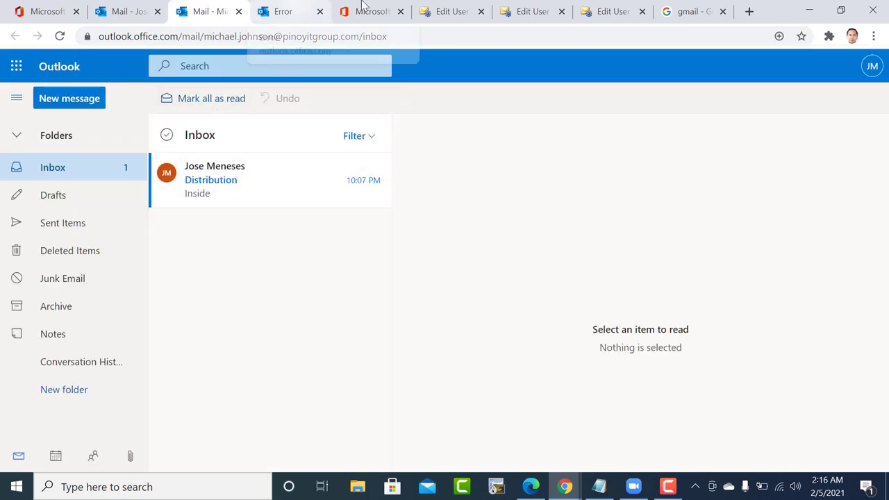
click(444, 11)
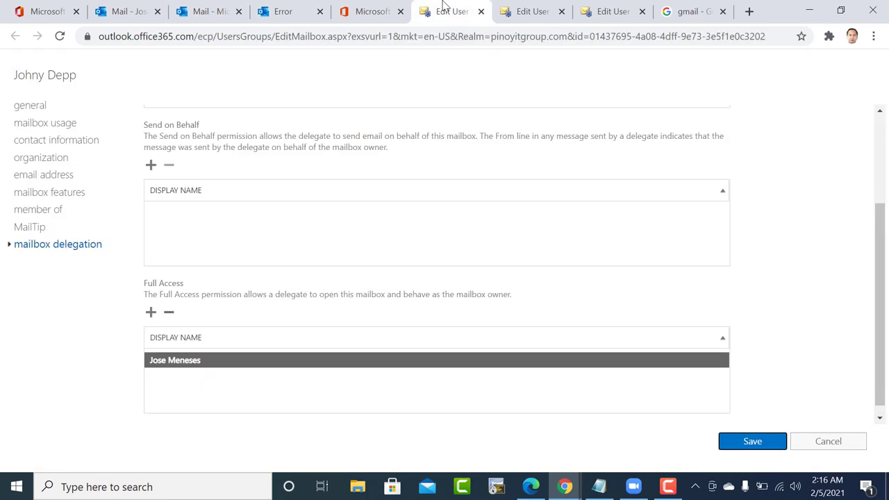
Dismiss the save warning and close the three leftover Edit User Mailbox tabs.
click(510, 7)
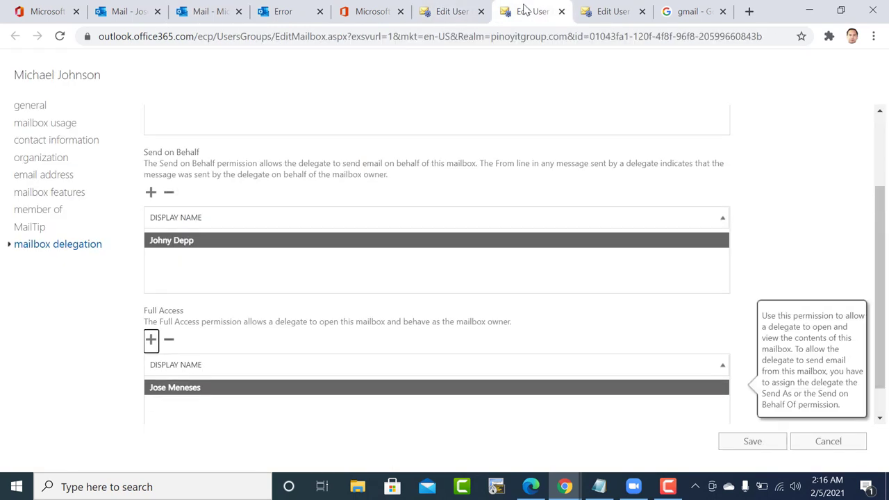
click(621, 8)
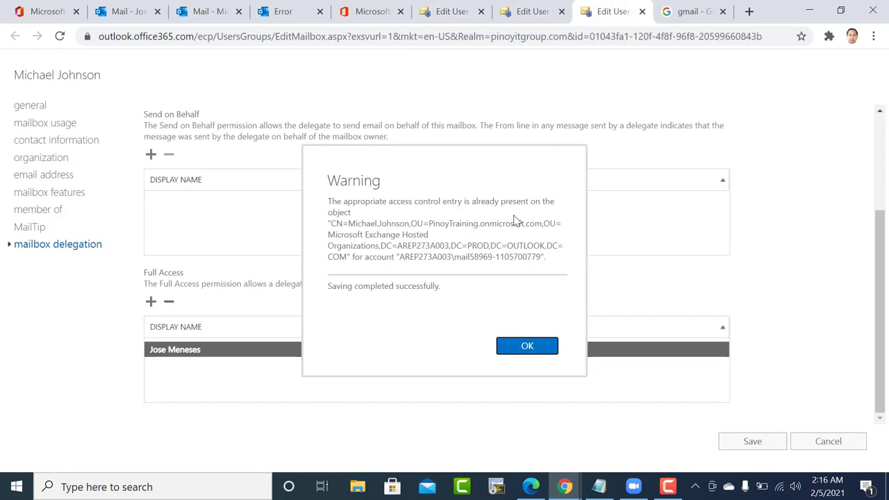
click(526, 345)
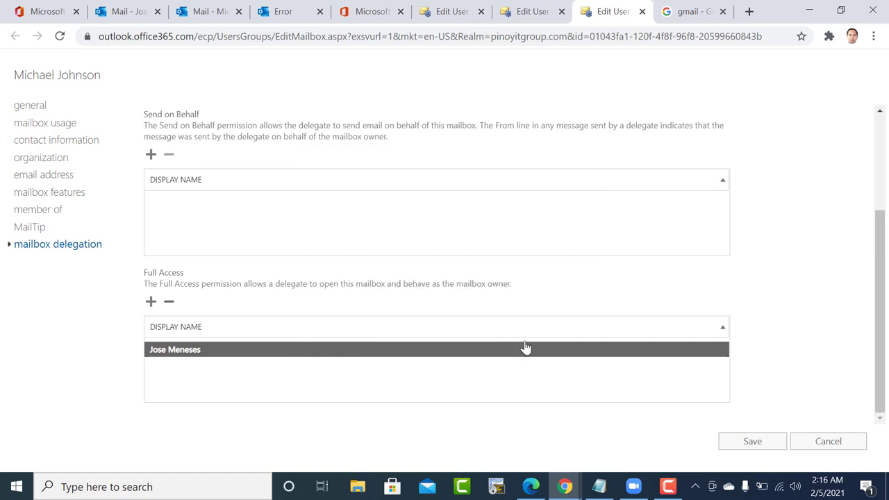
click(643, 11)
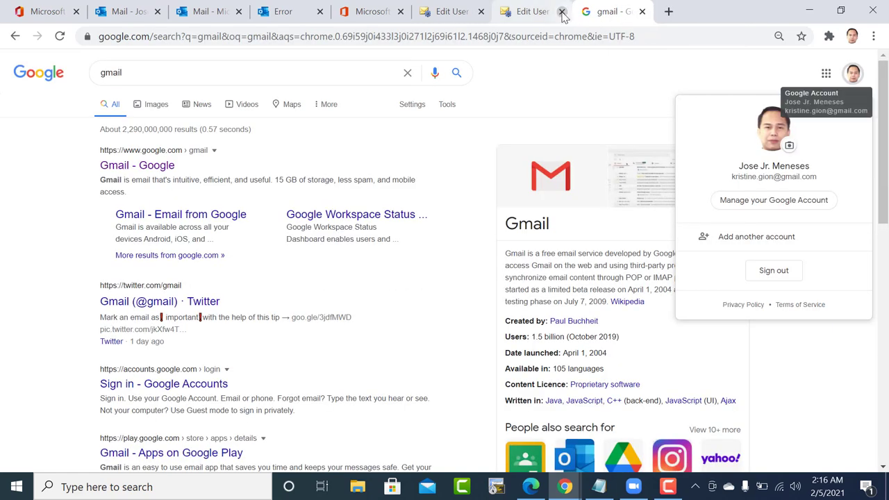
click(563, 12)
click(455, 11)
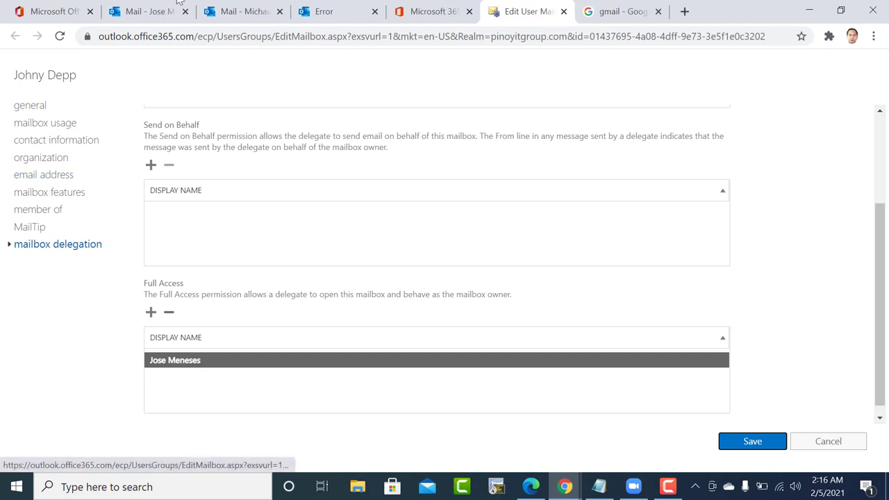
Select another user in Active users and dismiss the Outlook welcome tour.
click(473, 11)
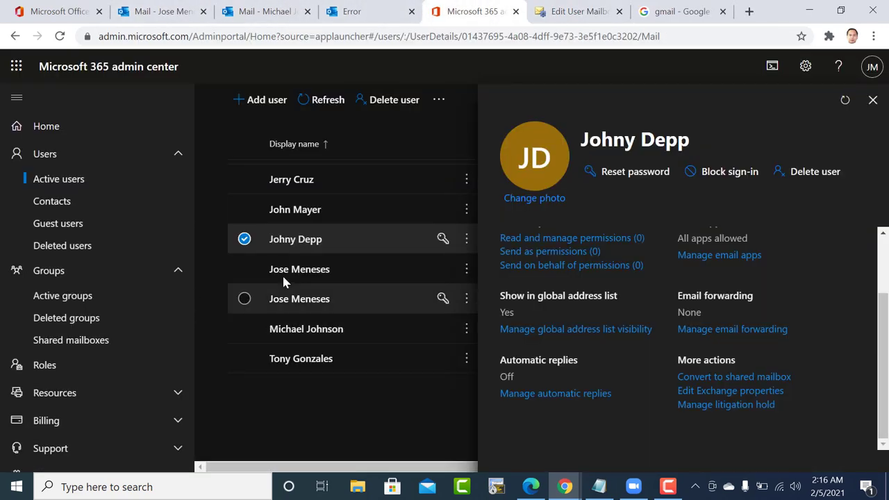
click(299, 214)
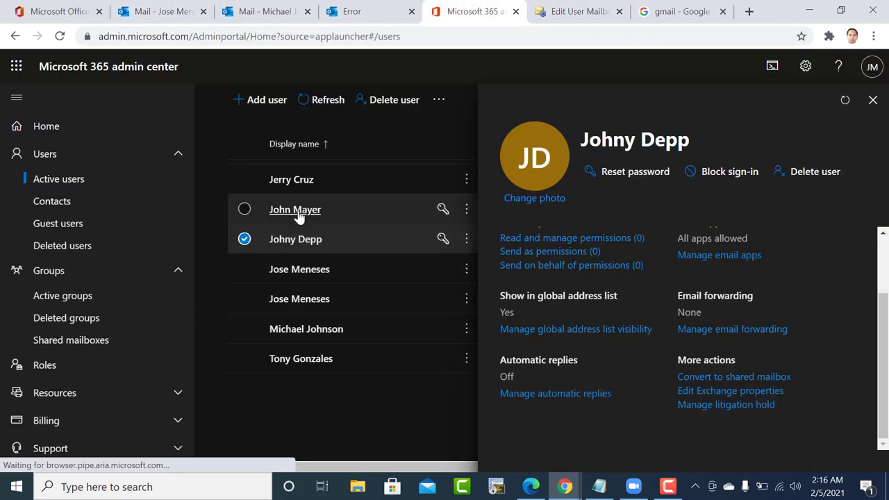
click(299, 214)
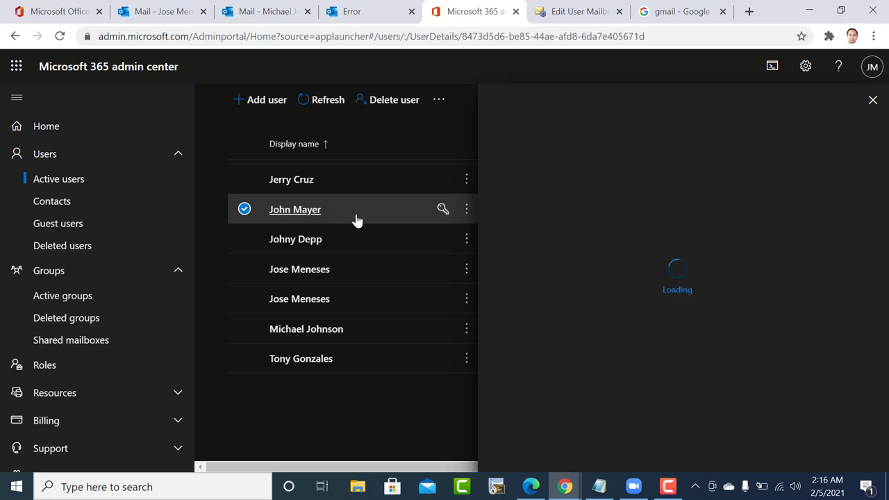
click(288, 10)
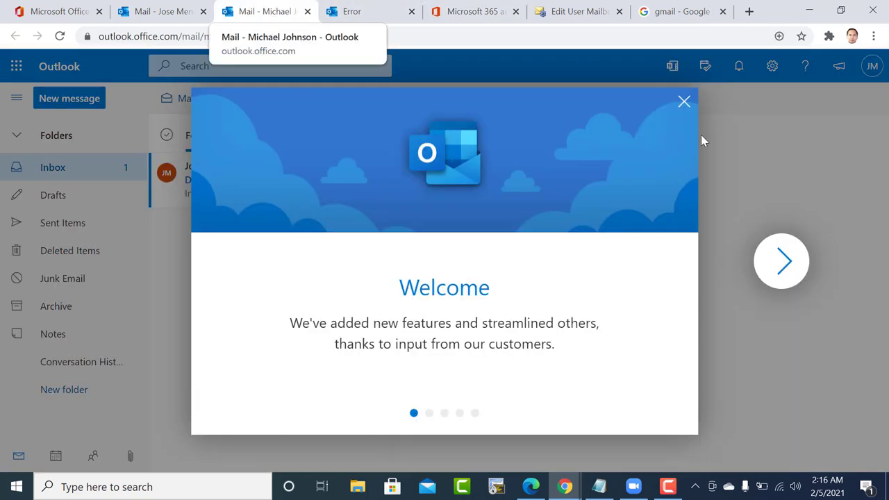
click(685, 103)
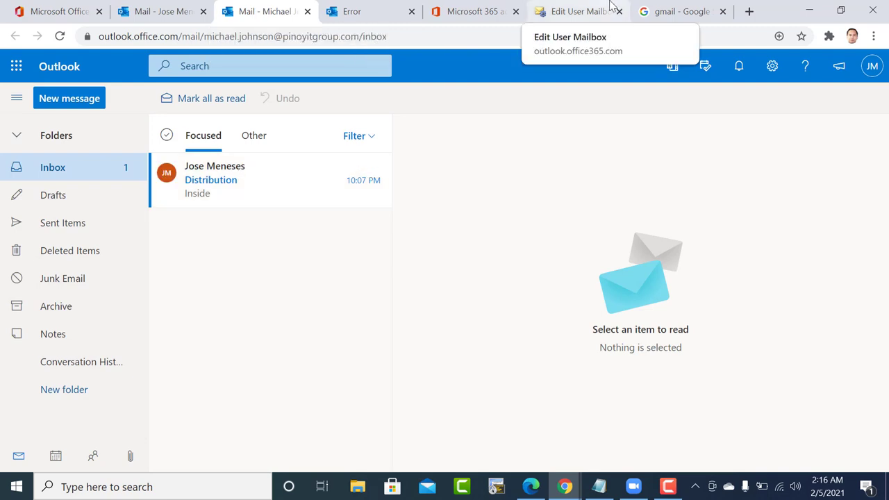
Open that user's Exchange mailbox properties from their Mail settings.
click(459, 9)
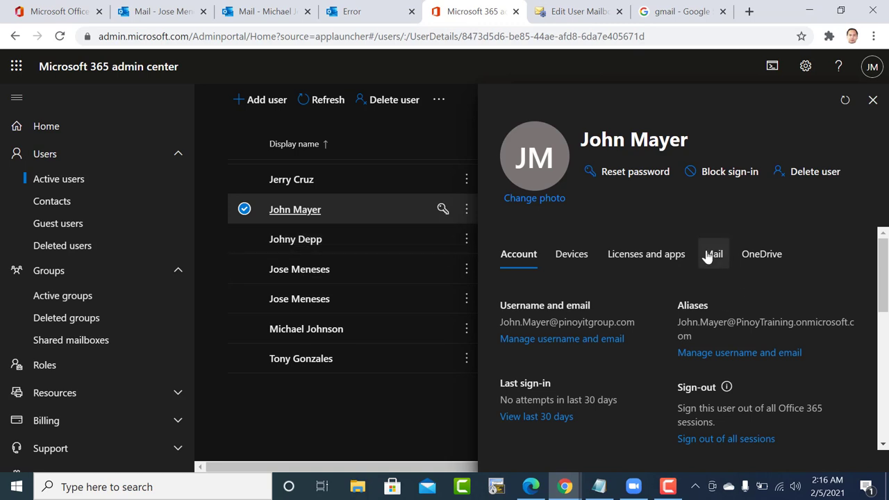
click(713, 255)
scroll(705, 344, down, 1)
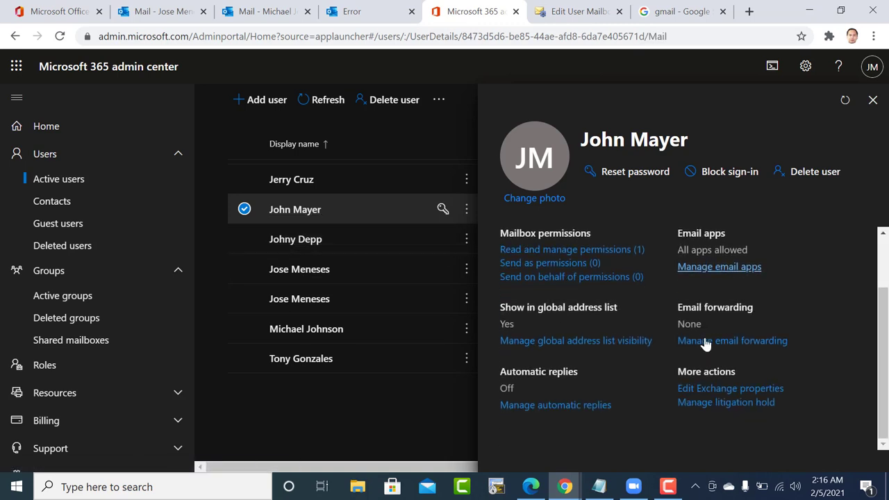
click(702, 389)
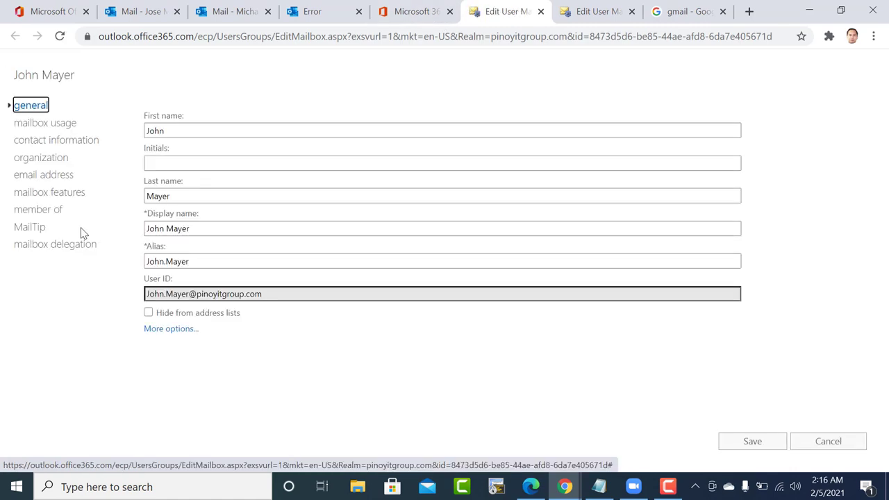
Open the user's mailbox delegation settings and save them.
click(54, 245)
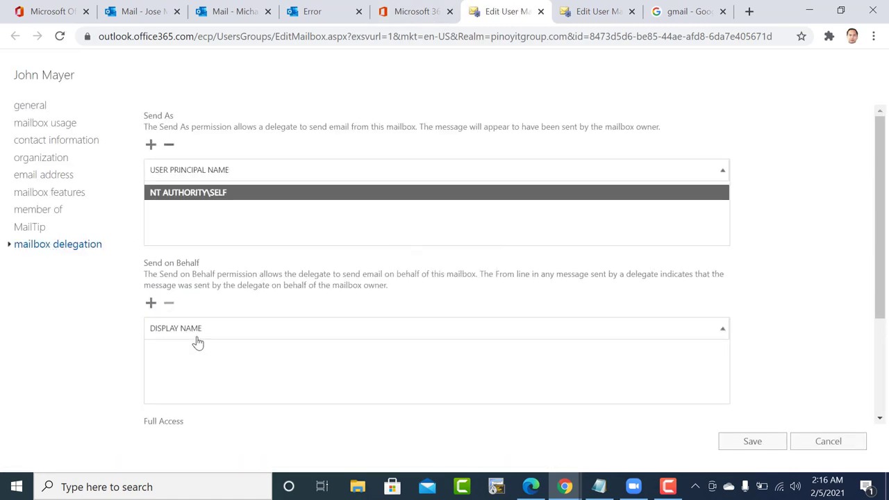
scroll(193, 356, down, 2)
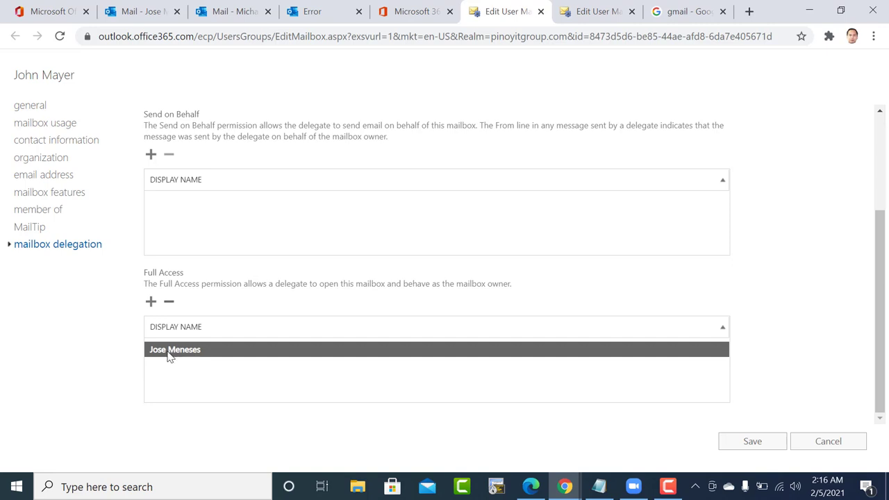
mouse_move(170, 355)
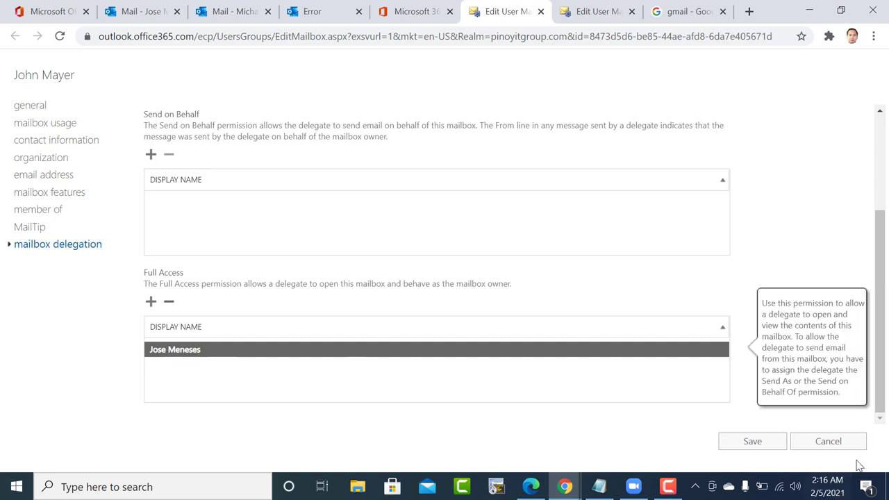
click(753, 445)
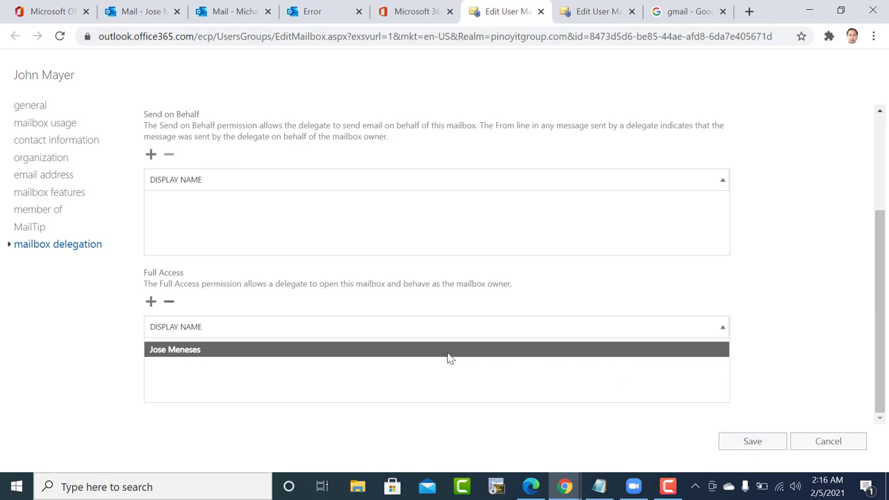
Grant the admin account Full Access, save, and close the mailbox edit page.
click(151, 301)
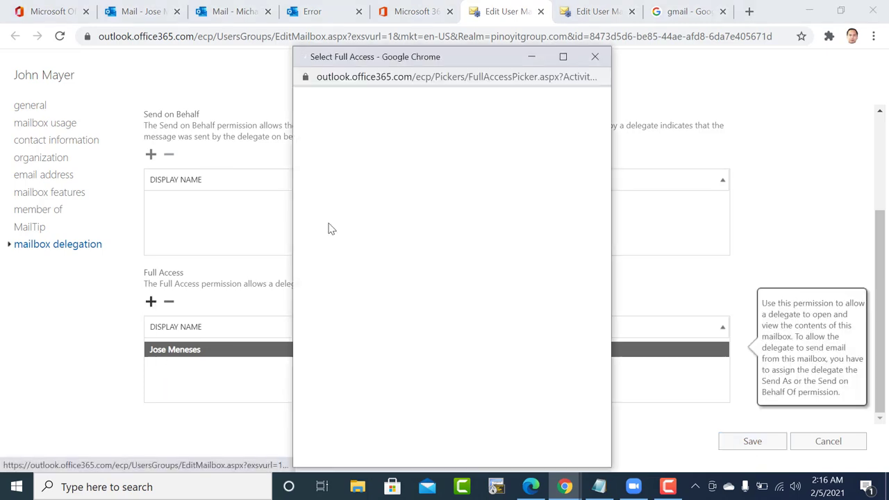
click(323, 220)
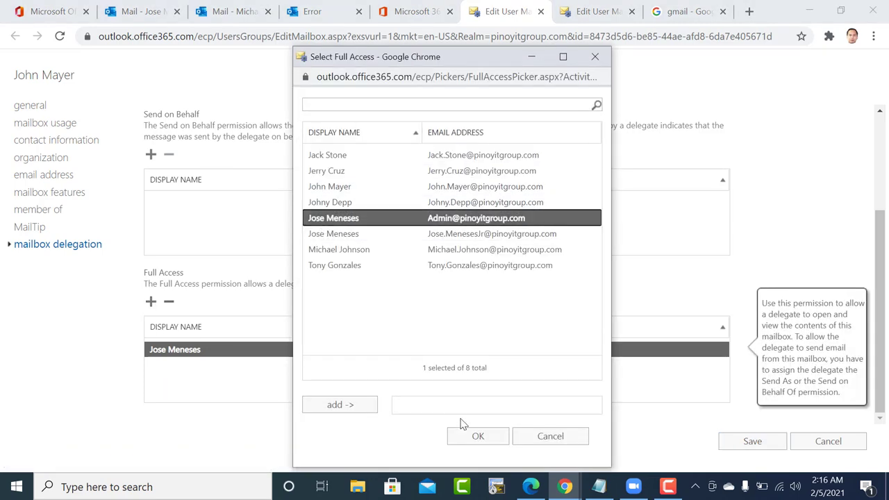
click(358, 403)
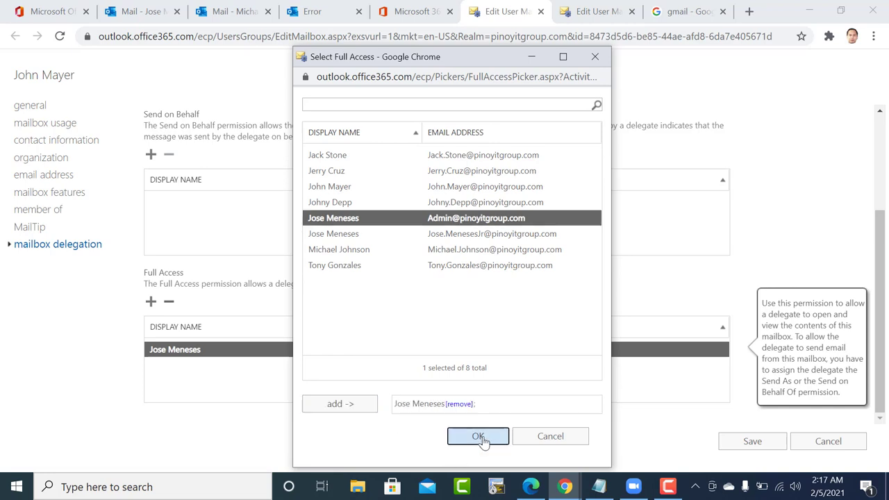
click(479, 437)
click(743, 445)
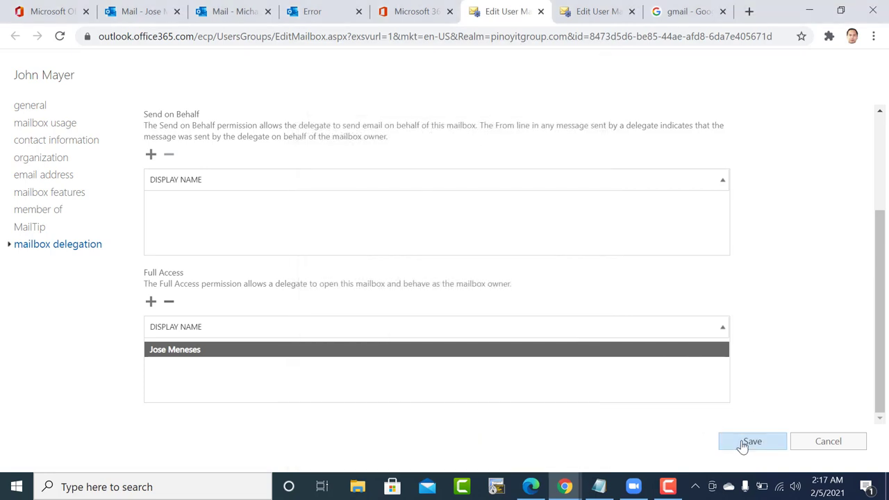
click(811, 440)
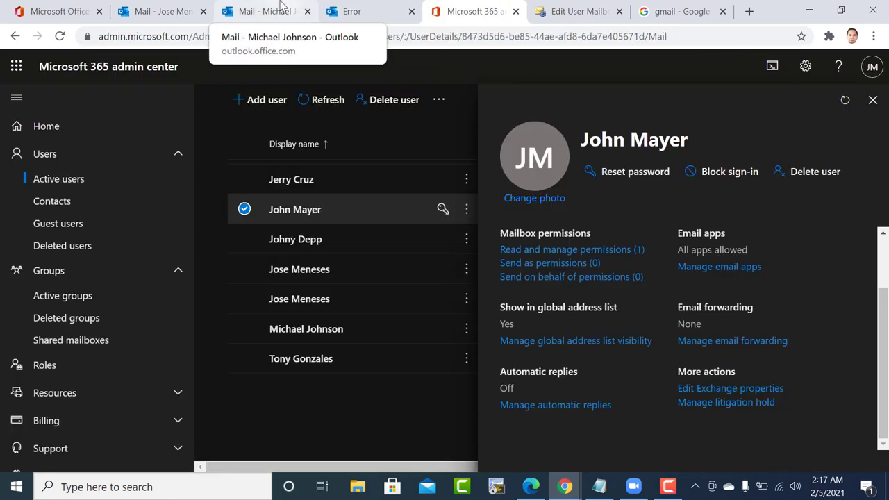
Close the old error page and start opening another mailbox with the user's partial ID.
click(386, 13)
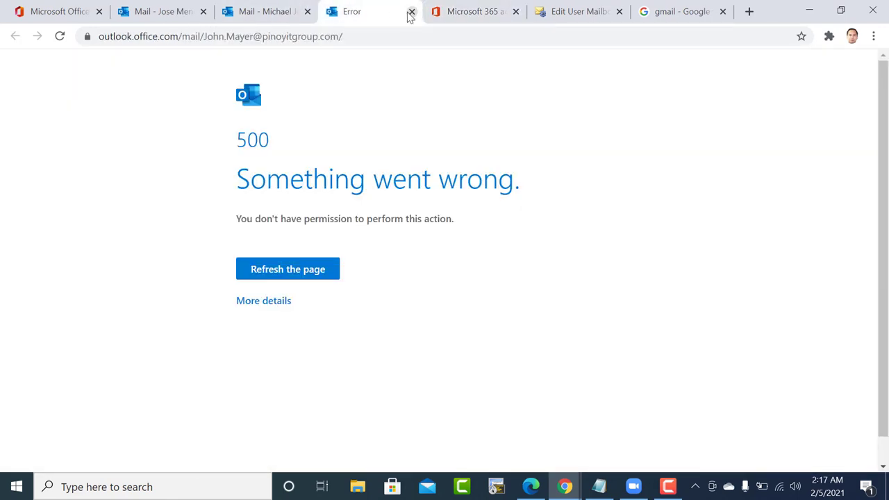
click(410, 12)
click(136, 10)
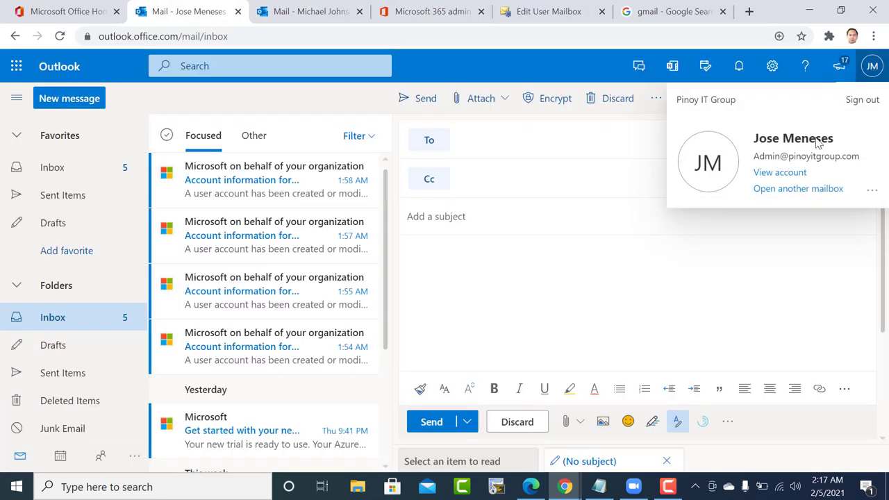
click(792, 189)
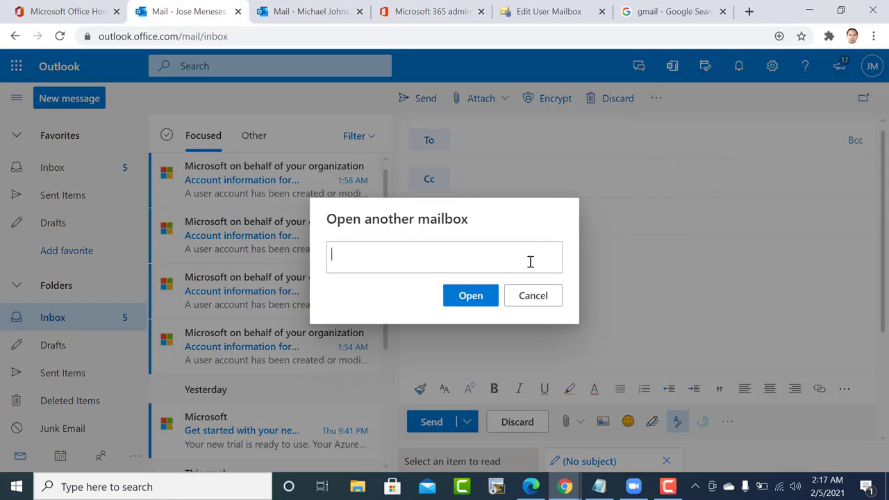
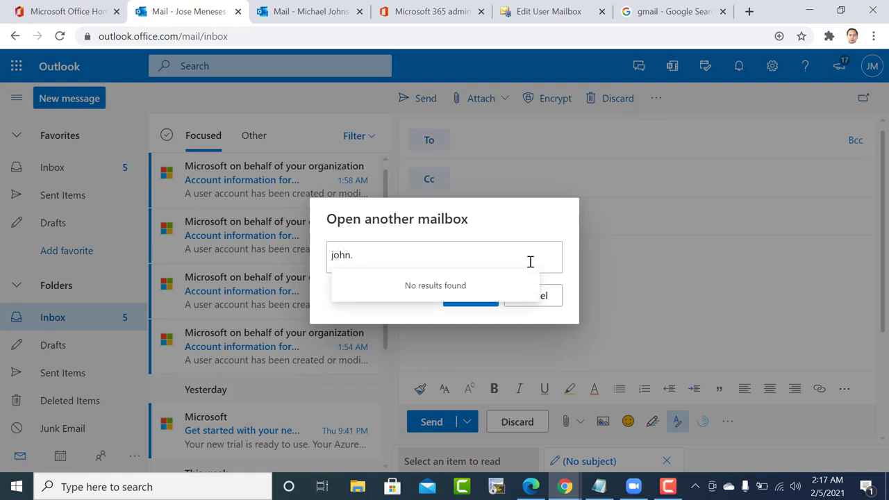
Copy the user's full User ID from their Exchange mailbox properties in the admin center.
click(538, 7)
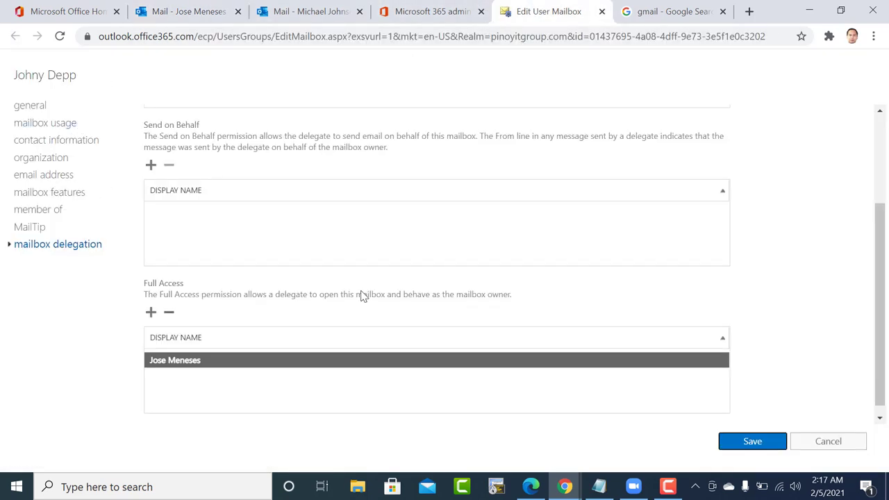
scroll(359, 244, up, 1)
click(427, 9)
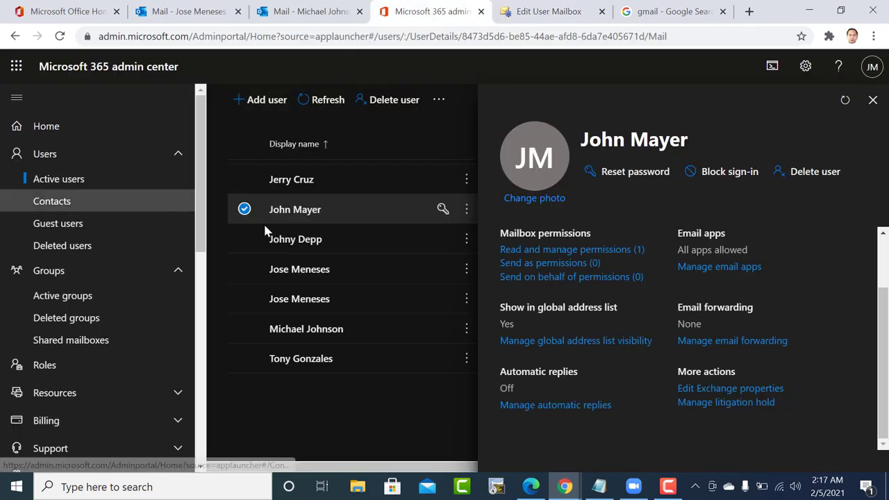
click(737, 389)
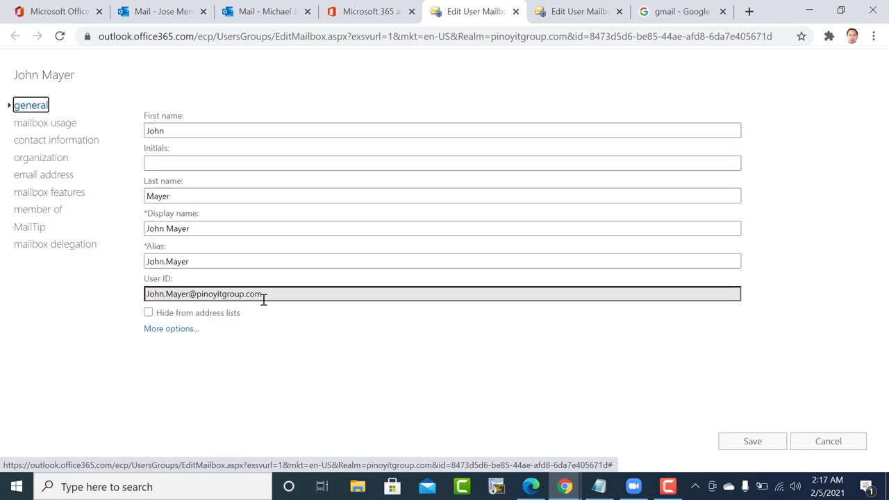
drag(268, 297, 131, 291)
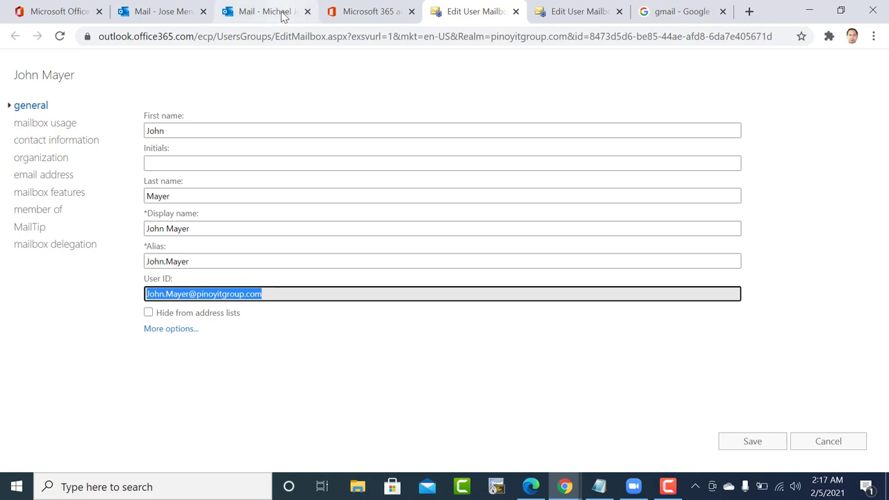
Replace the partial entry with the full User ID in Open another mailbox and open it.
click(285, 16)
click(179, 7)
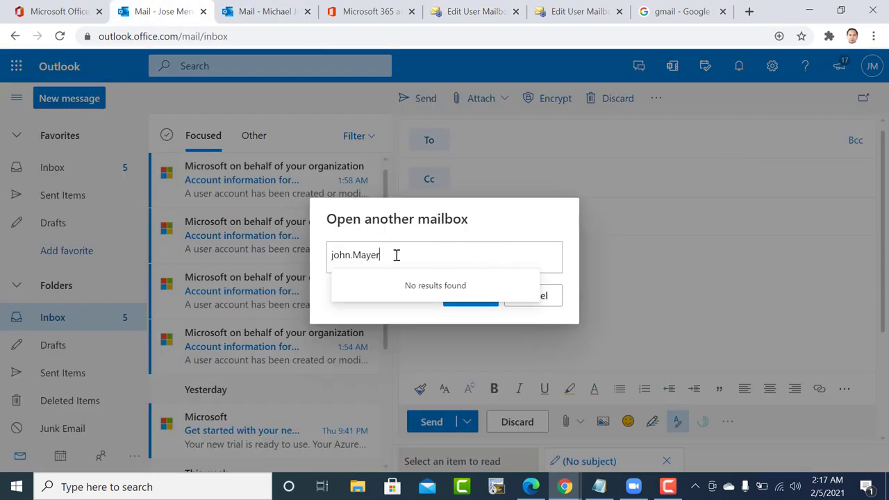
drag(396, 255, 324, 246)
key(Return)
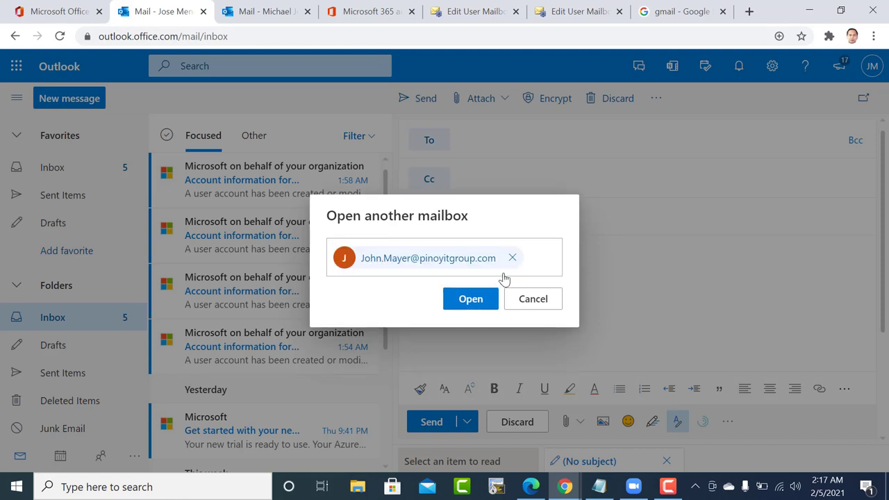
click(469, 301)
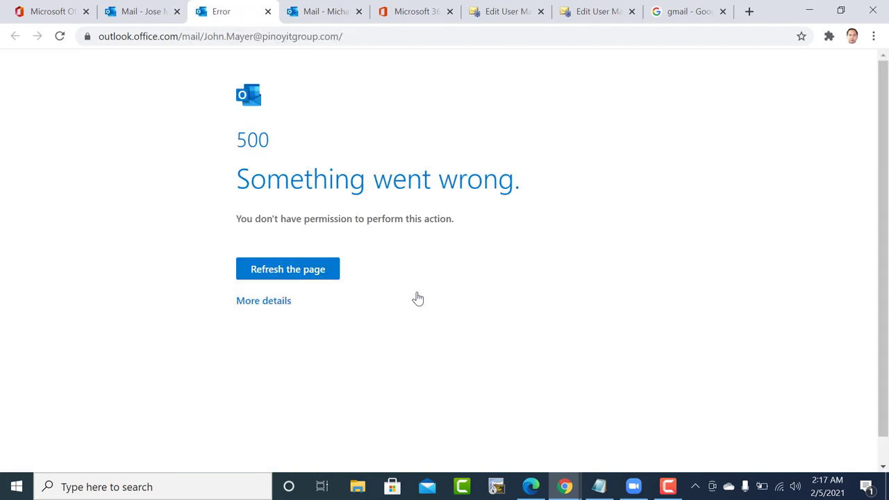
Show More details on the 500 error page, revealing AccessDeniedException.
drag(262, 312, 267, 312)
click(267, 312)
scroll(255, 337, down, 2)
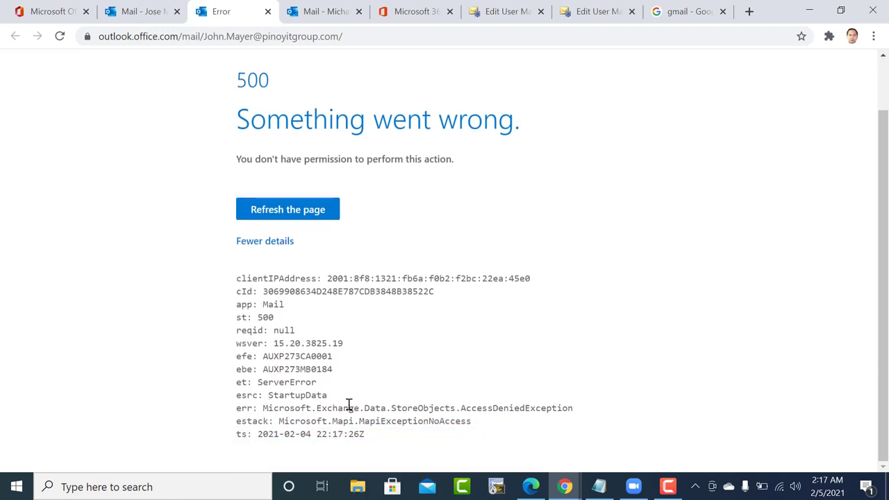
click(150, 10)
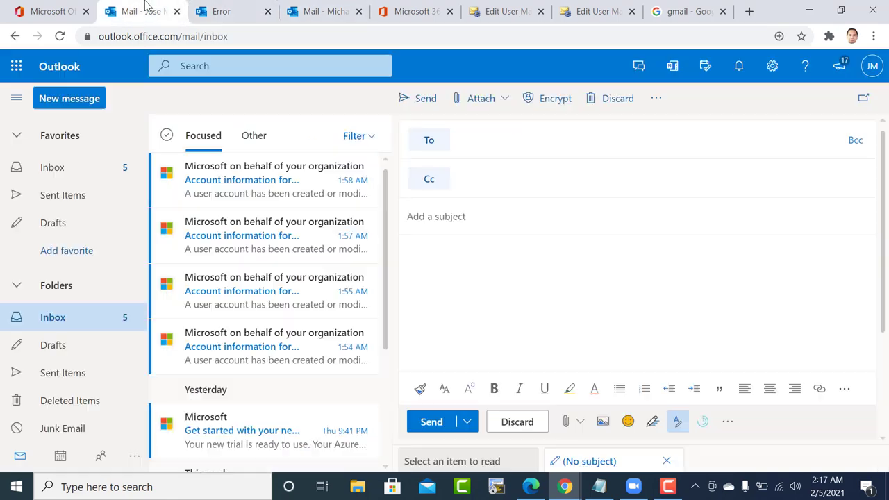
click(590, 10)
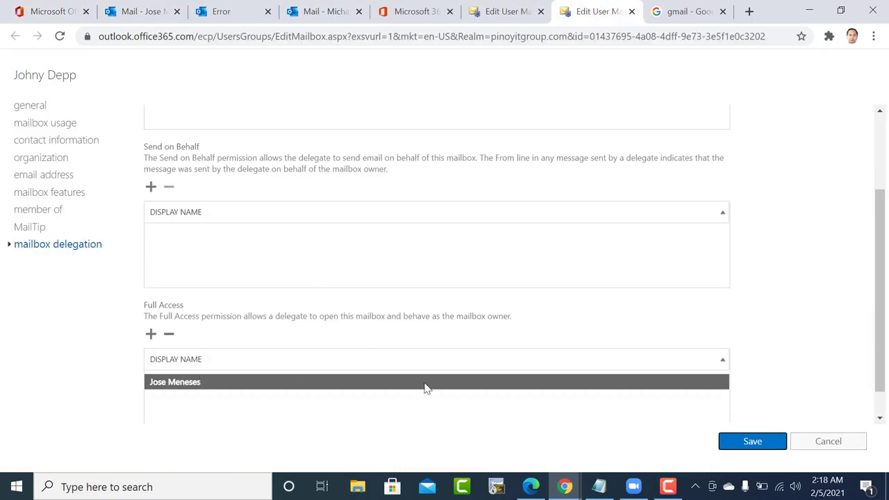
Remove and re-add the admin as Full Access delegate, save, and dismiss the already-present warning.
click(168, 337)
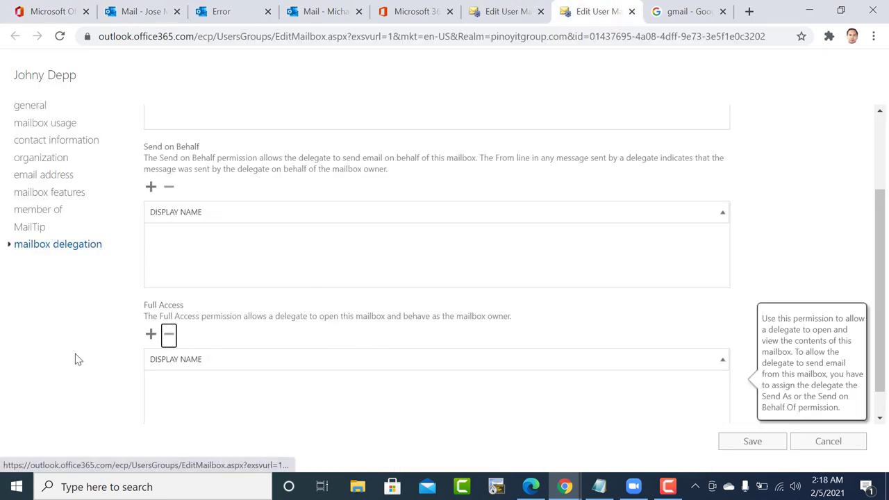
click(150, 336)
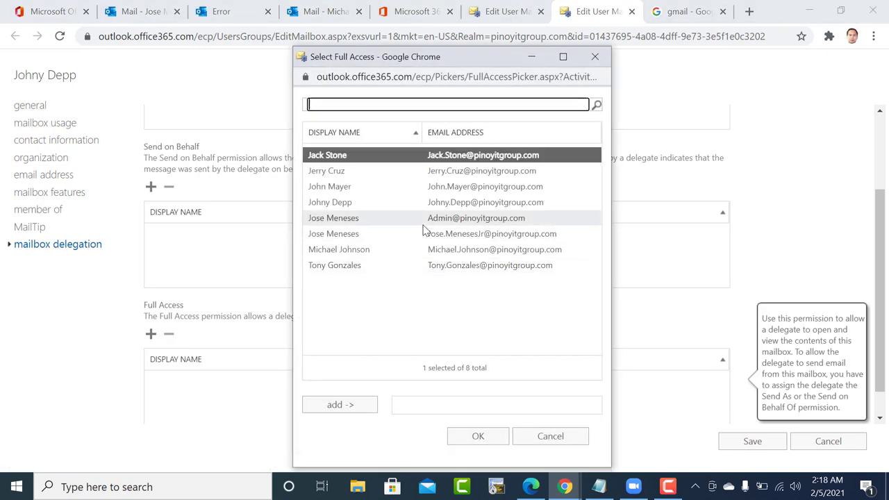
click(343, 222)
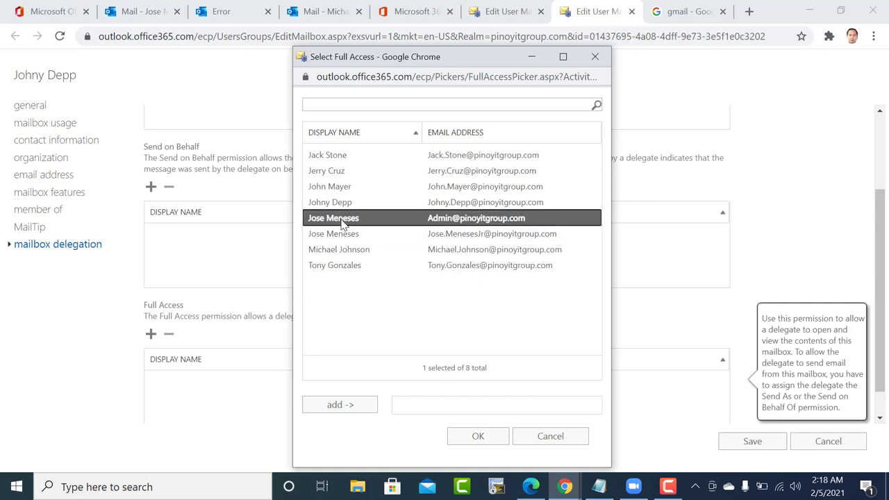
click(339, 405)
click(478, 436)
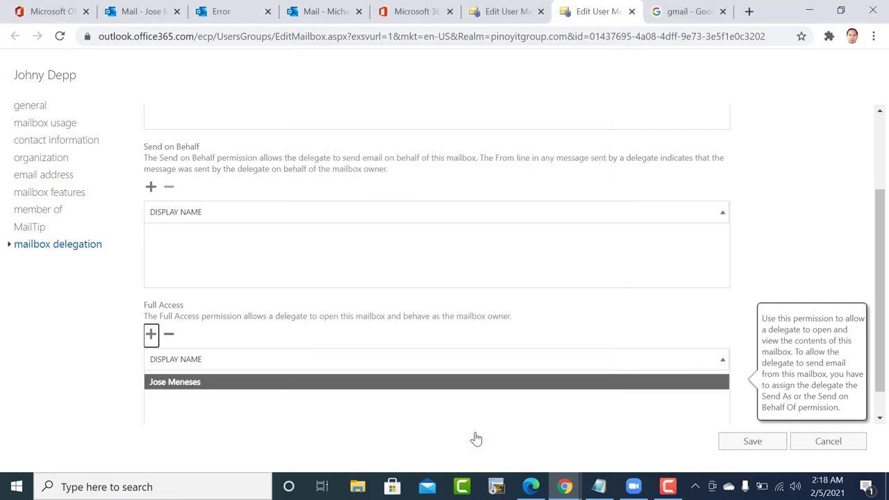
click(750, 444)
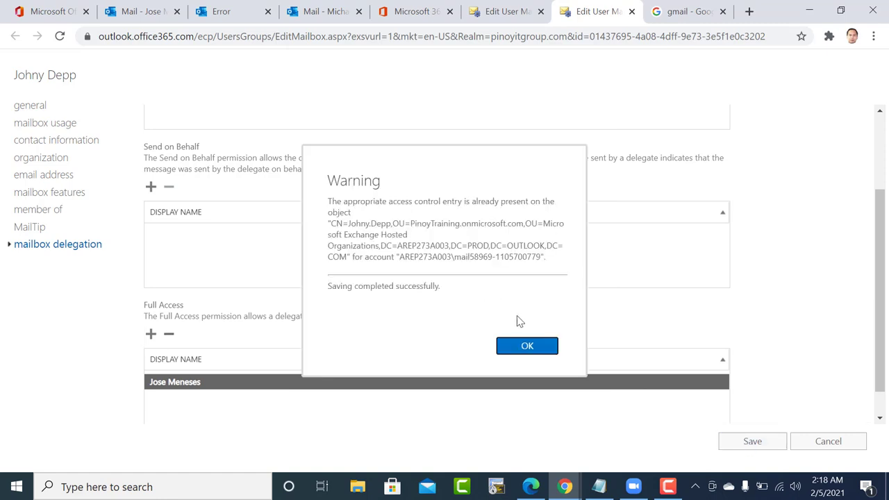
click(525, 345)
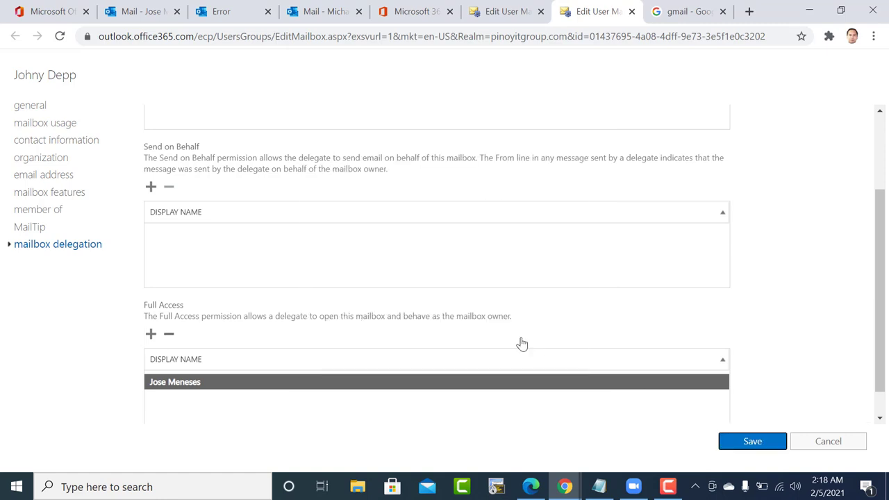
click(412, 7)
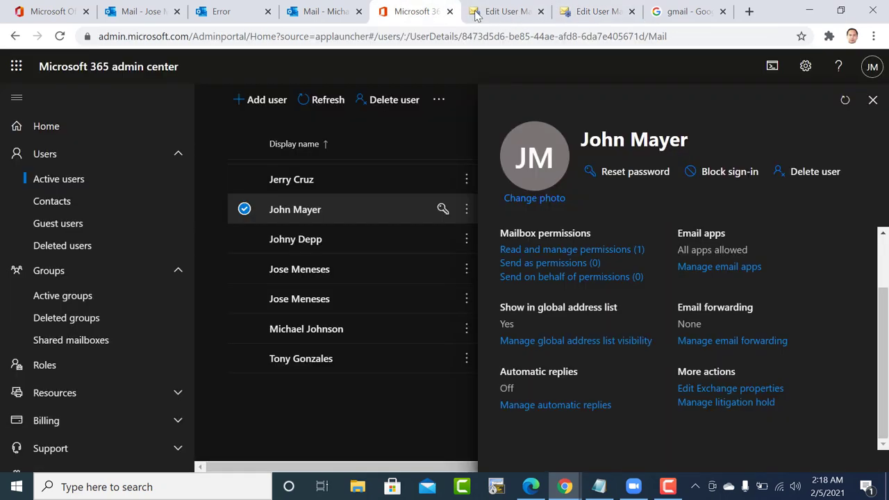
Open and read the Distribution message in the delegated mailbox's inbox.
click(504, 8)
click(584, 10)
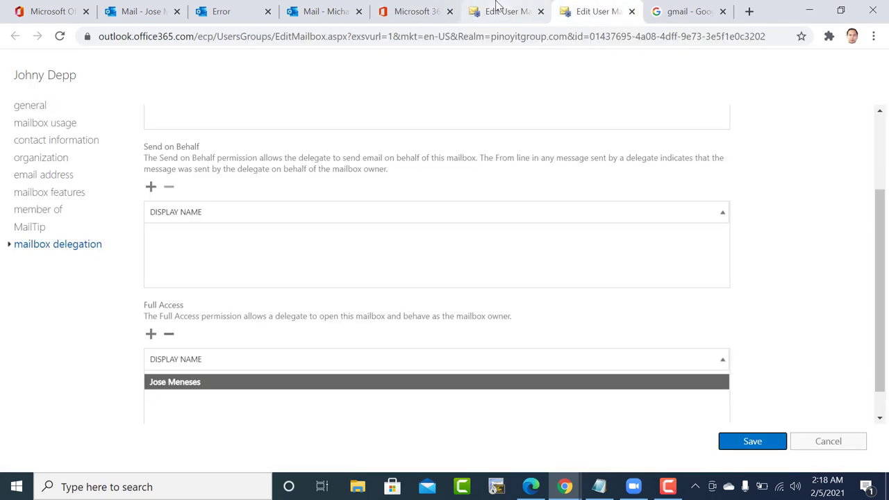
click(514, 10)
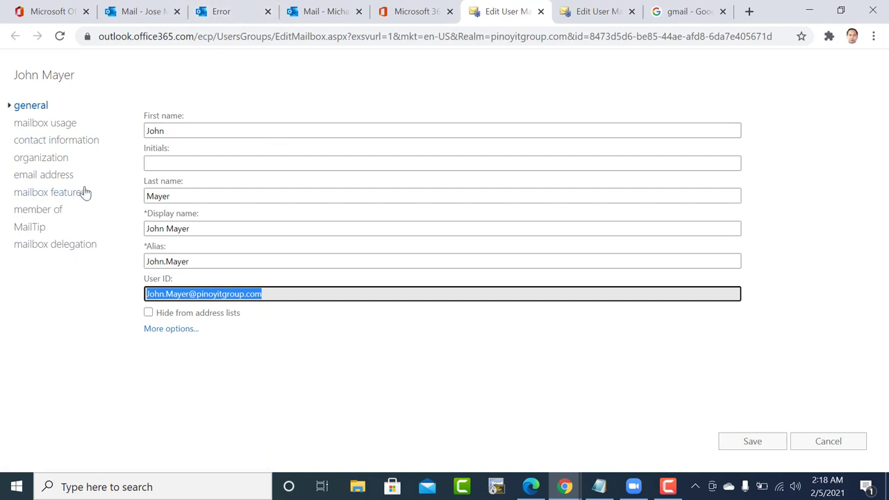
click(572, 10)
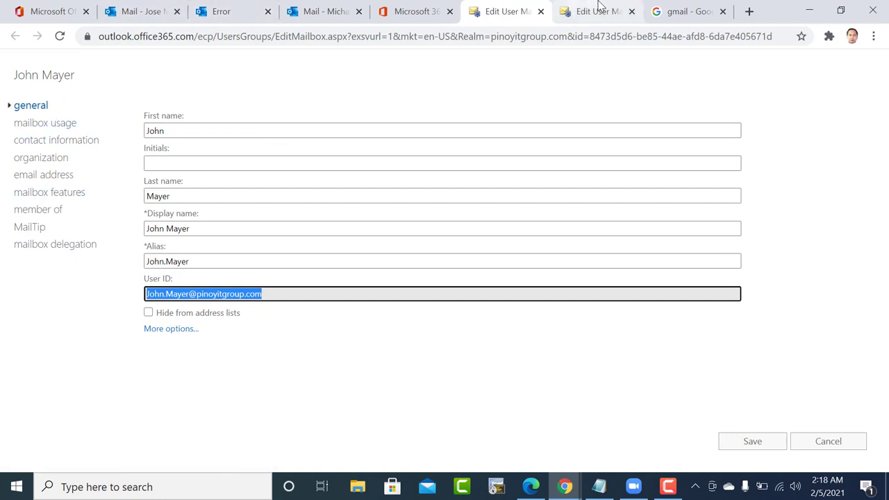
click(328, 8)
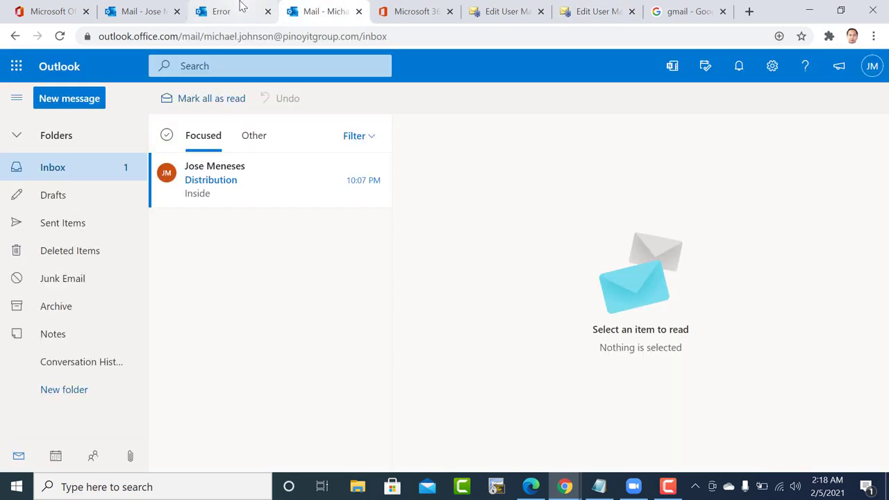
click(241, 7)
click(319, 9)
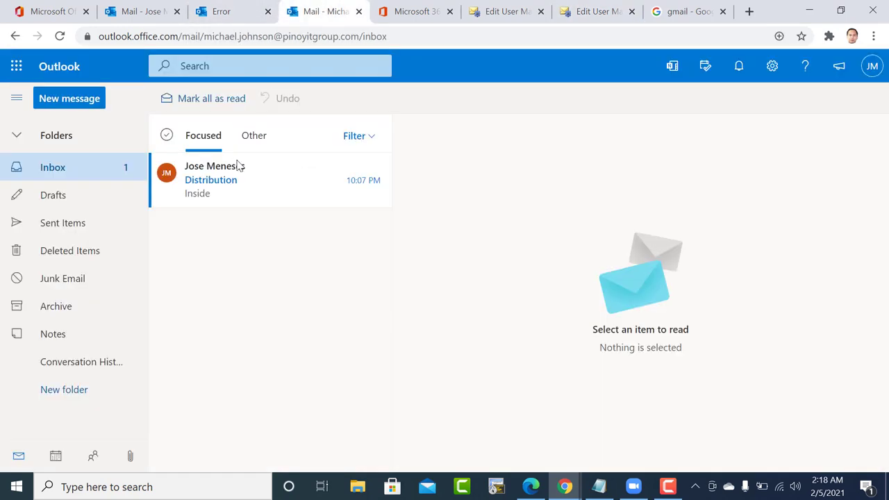
click(216, 182)
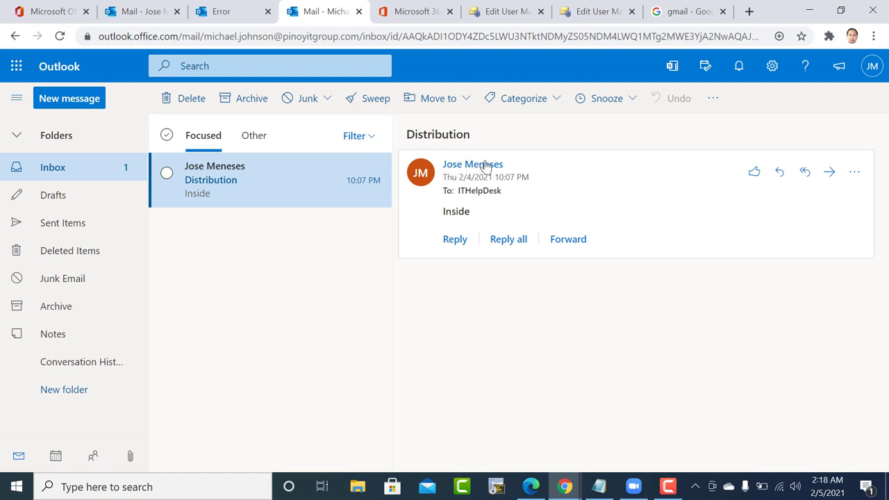
mouse_move(493, 167)
Reload the failing mailbox's URL, which still gives the permission error, then return to the delegated inbox.
click(235, 7)
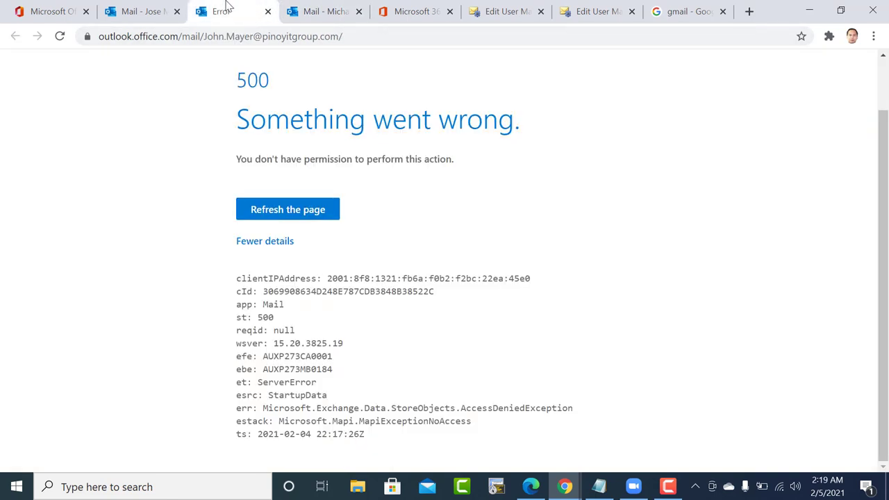
click(351, 37)
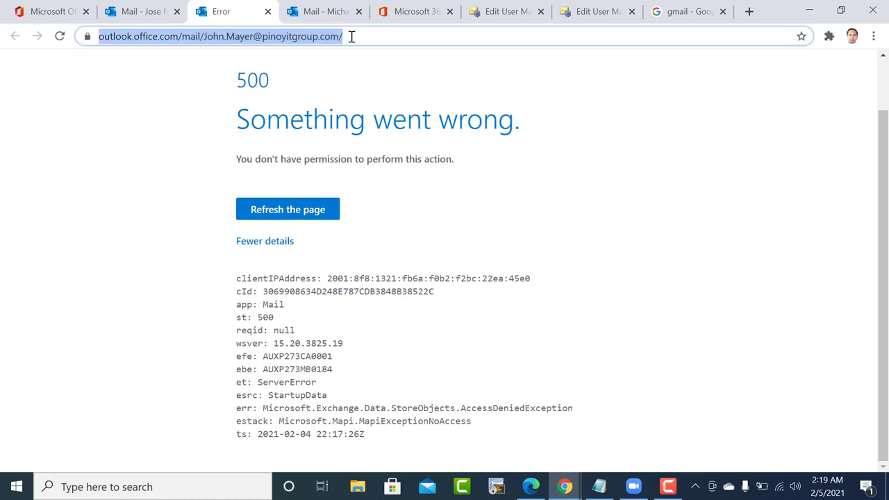
key(Return)
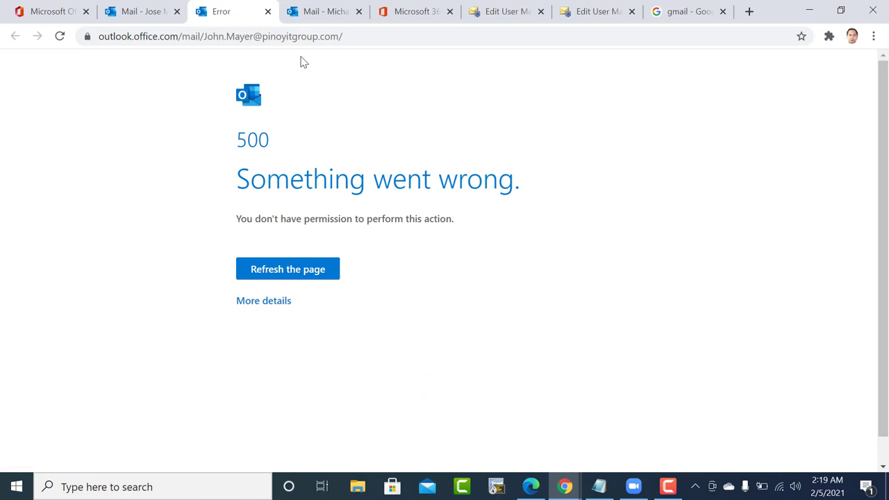
click(324, 11)
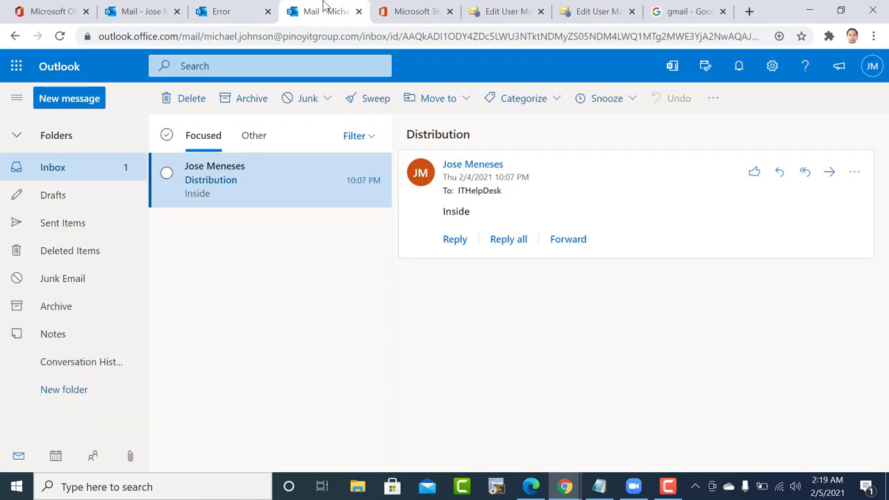
Check the delegation settings, then select the mailbox owner in Active users.
click(150, 11)
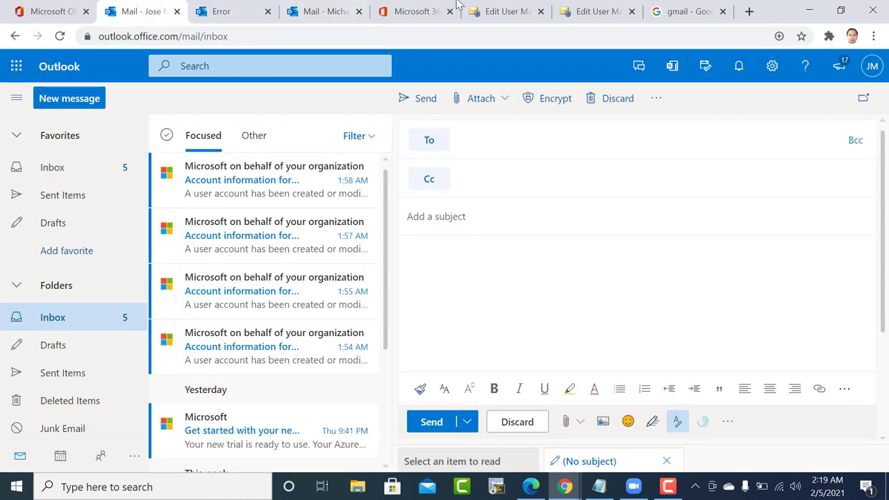
click(592, 10)
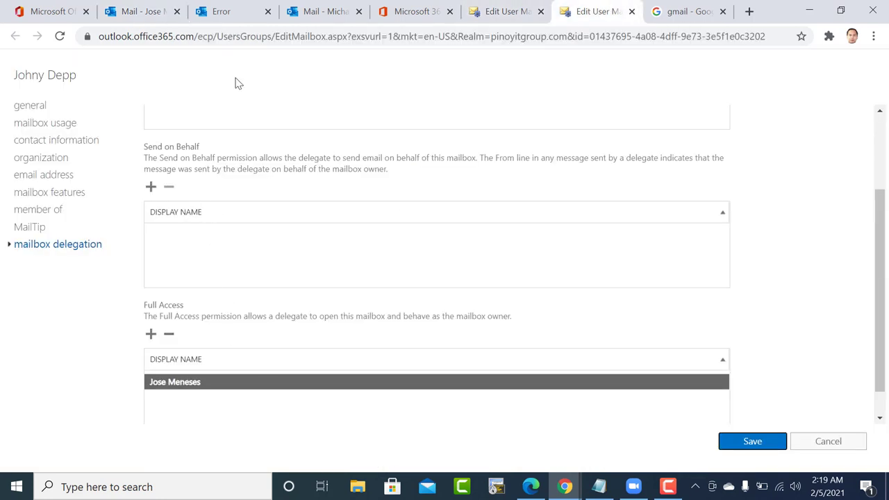
click(142, 11)
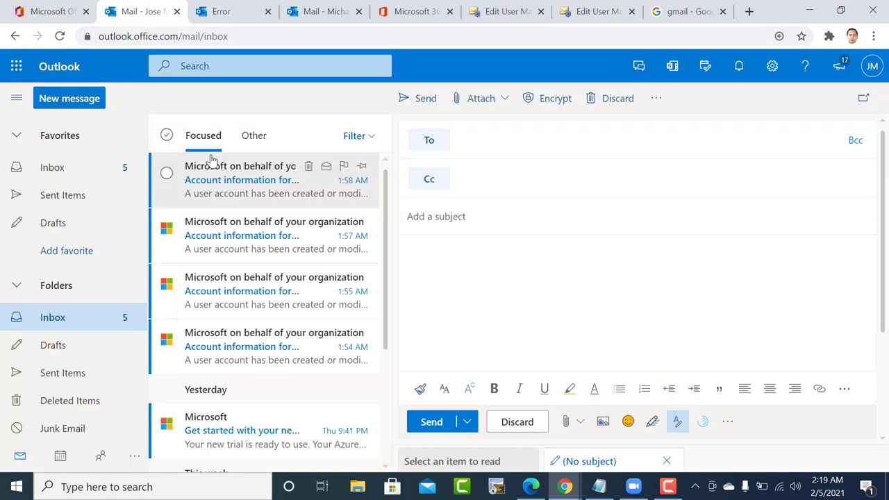
click(423, 8)
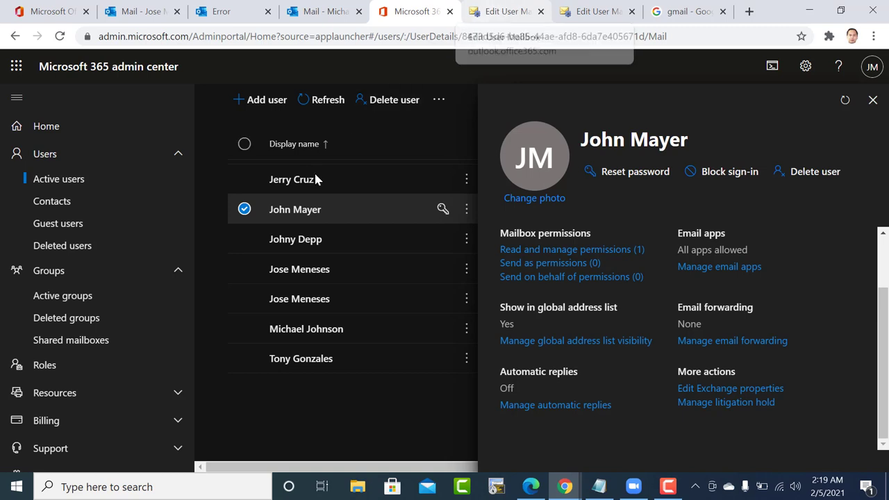
click(311, 240)
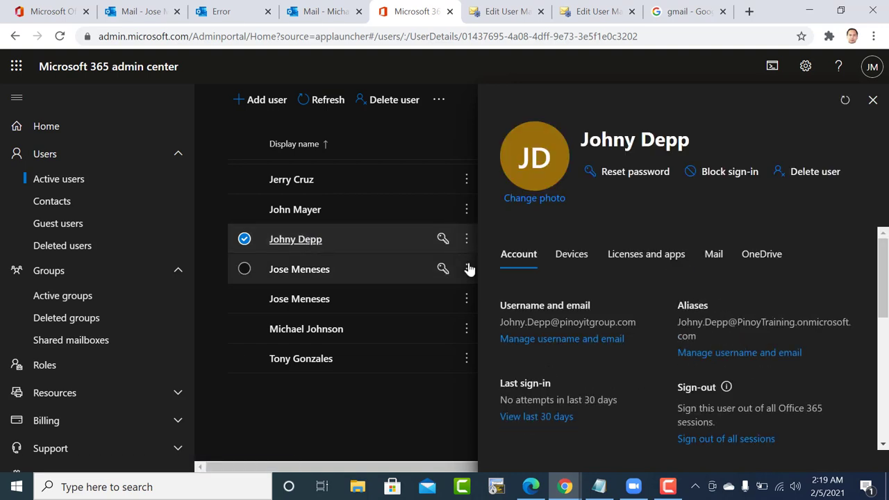
Open the owner's Mail tab and launch Edit Exchange properties in a new tab.
scroll(756, 368, down, 1)
scroll(755, 368, down, 1)
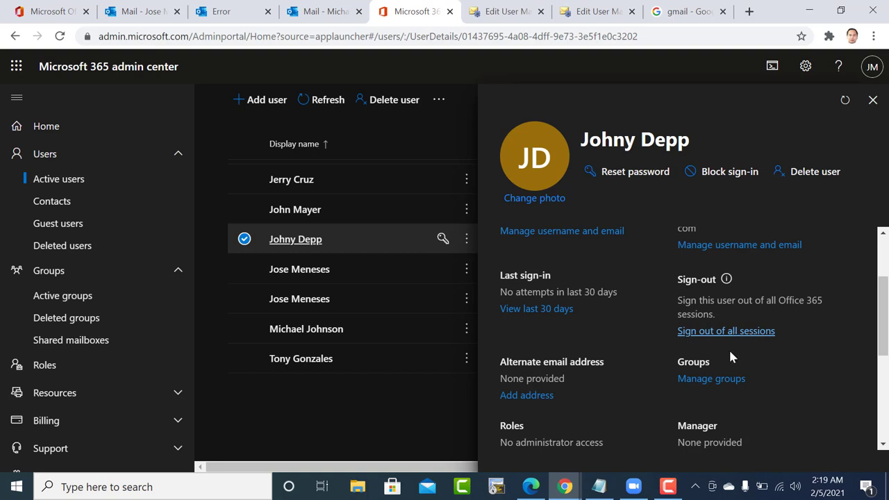
scroll(728, 391, down, 3)
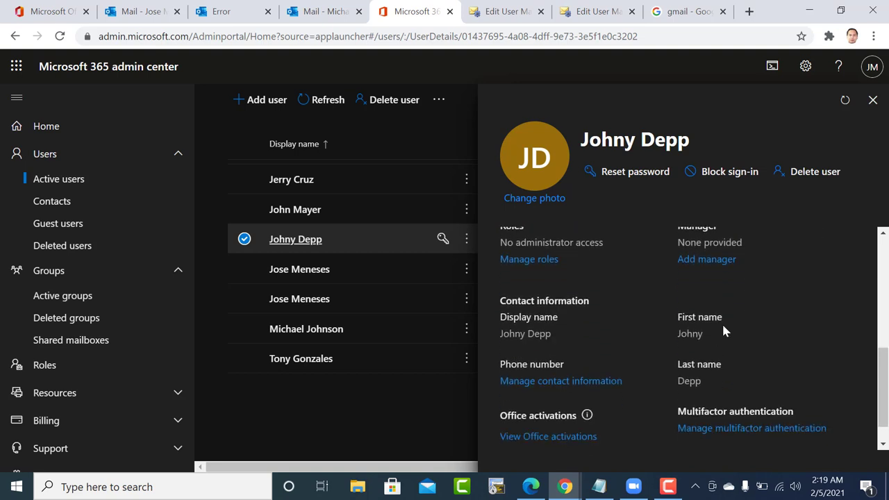
scroll(723, 330, up, 3)
scroll(723, 330, up, 2)
click(713, 255)
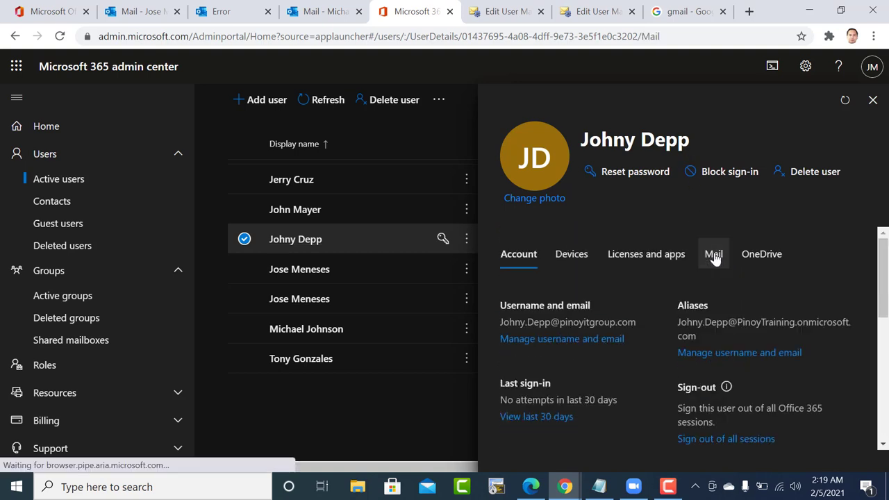
scroll(712, 425, down, 2)
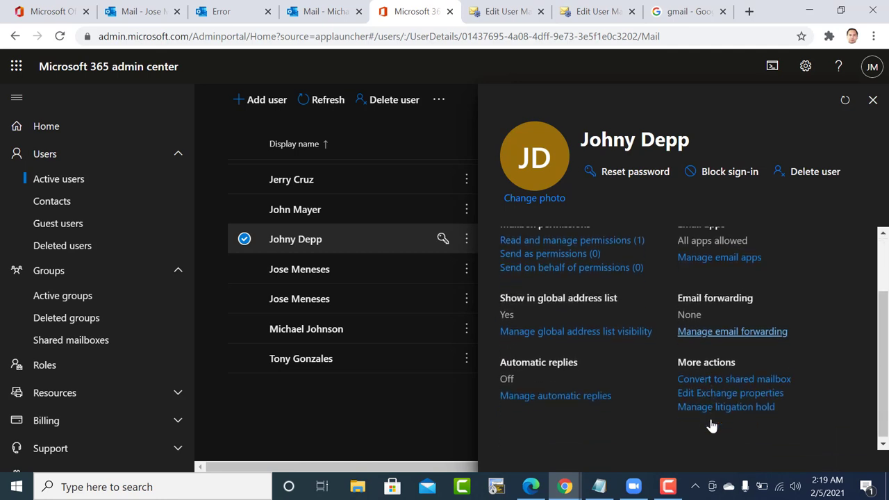
click(711, 391)
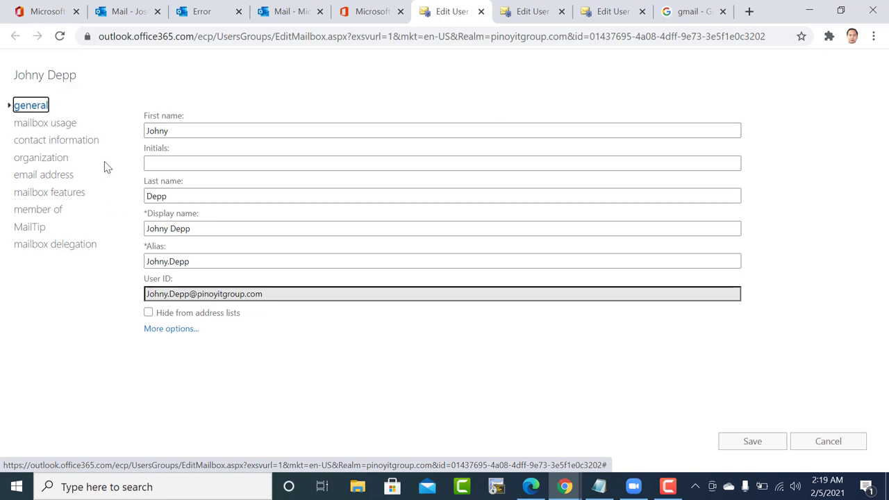
click(70, 250)
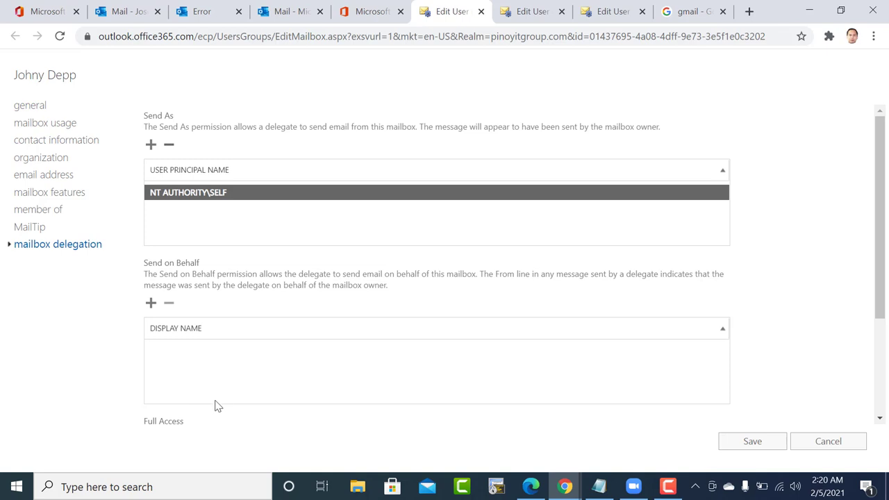
scroll(218, 406, down, 2)
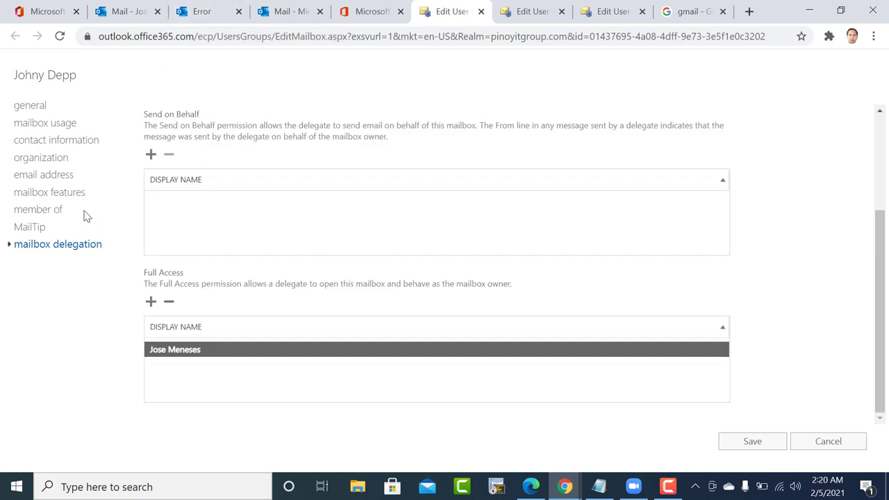
scroll(433, 304, up, 2)
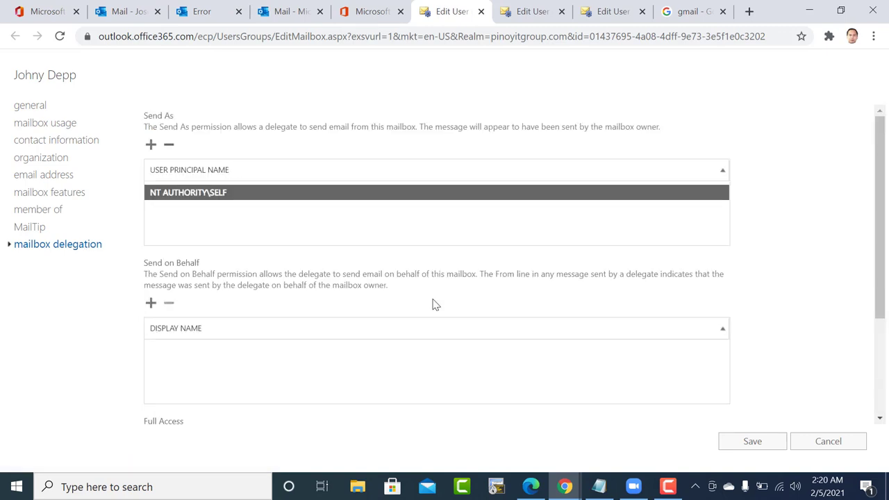
click(82, 250)
scroll(189, 284, down, 2)
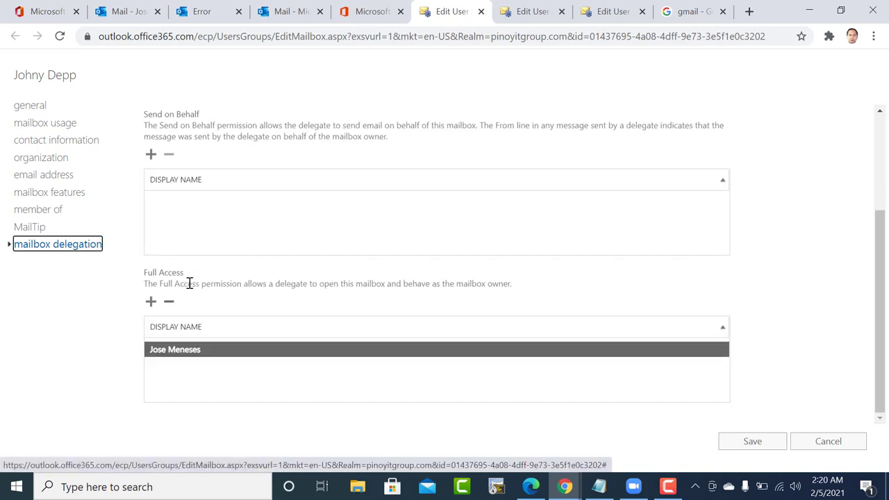
scroll(189, 284, up, 2)
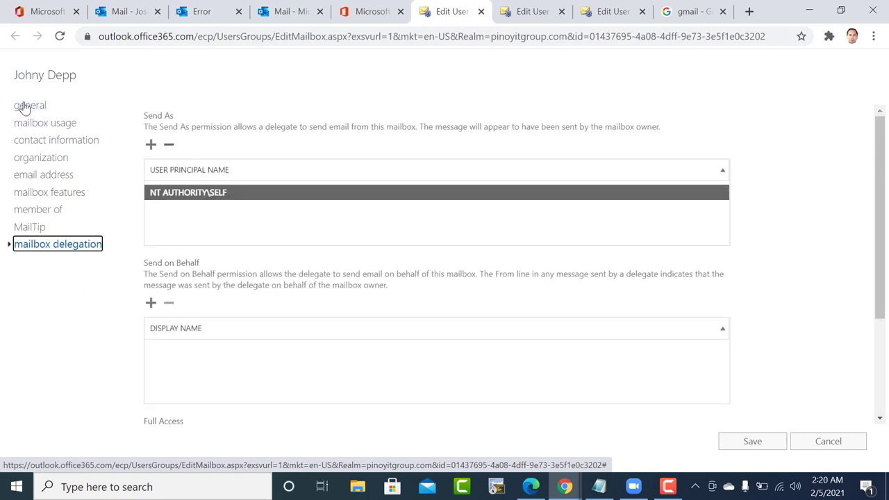
click(23, 106)
drag(274, 296, 147, 294)
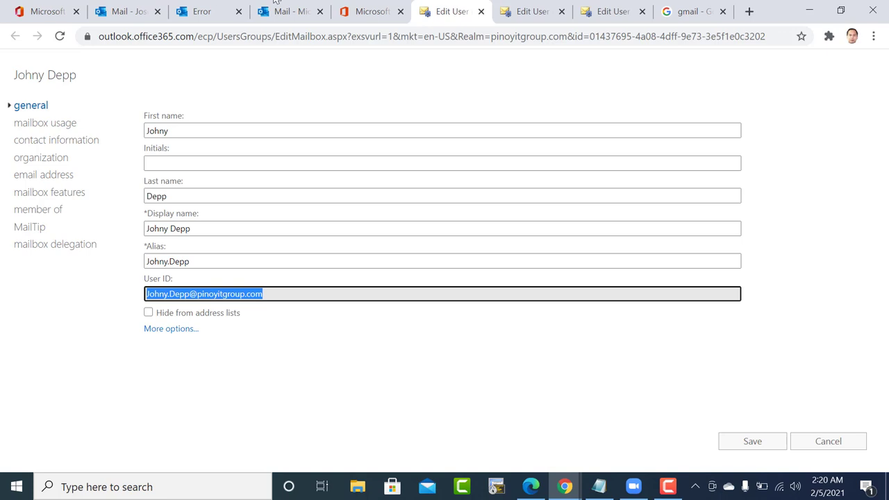
click(294, 10)
click(461, 7)
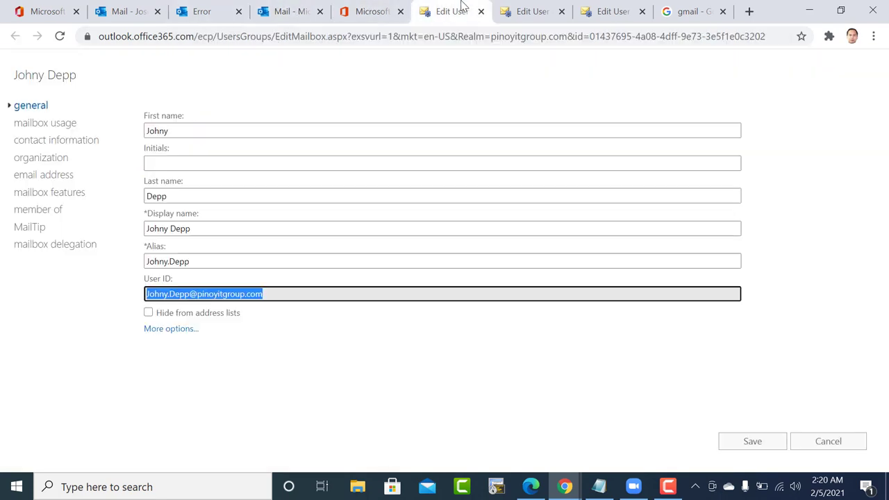